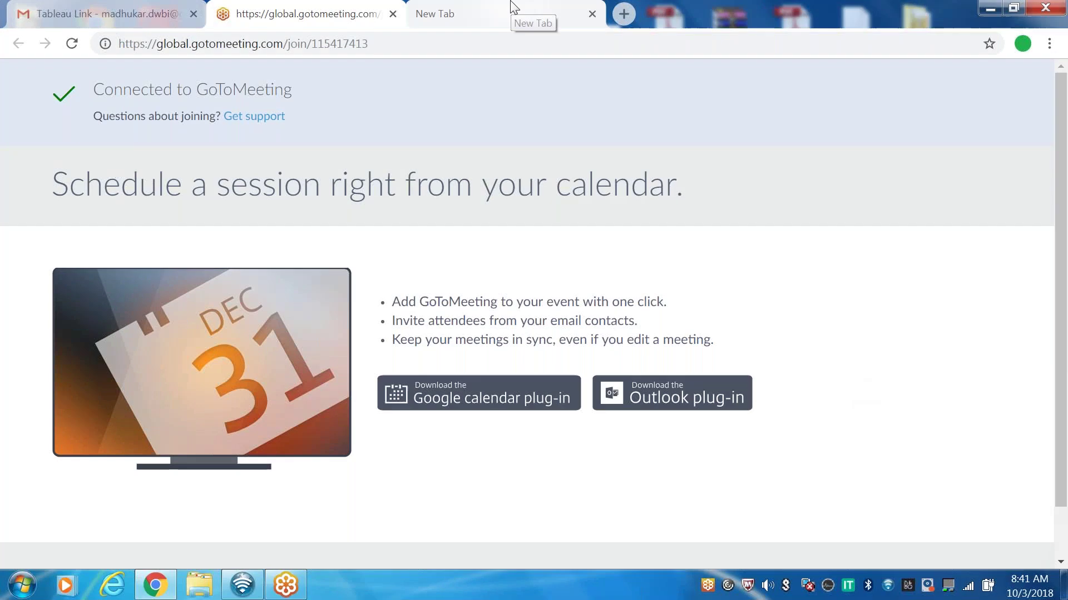
click(107, 7)
click(306, 12)
click(457, 7)
click(310, 19)
click(495, 12)
click(344, 15)
click(499, 19)
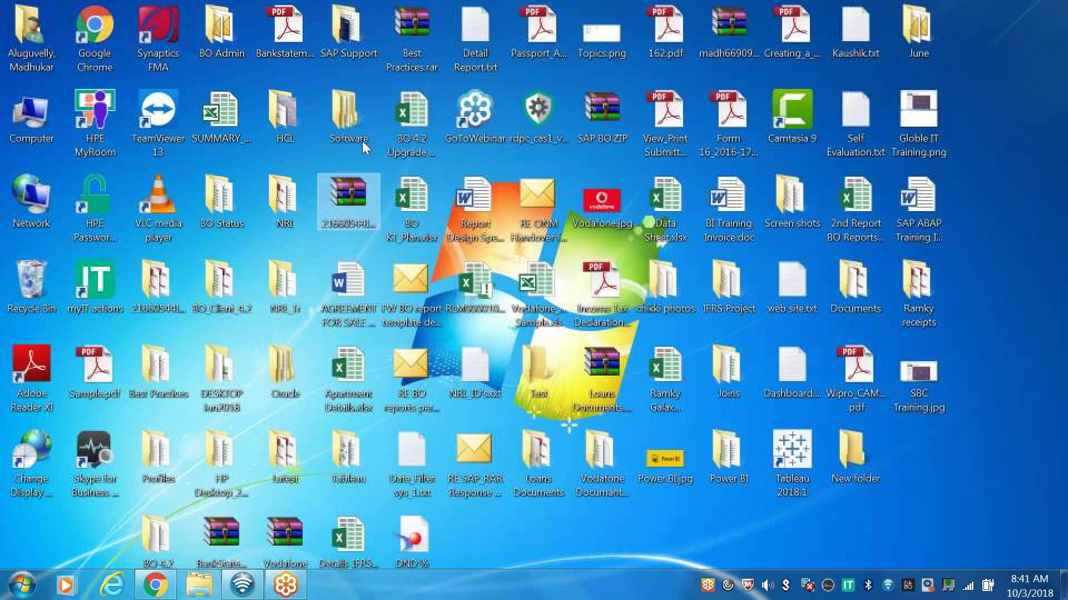
Launch Tableau 2018.1 from the desktop.
click(811, 489)
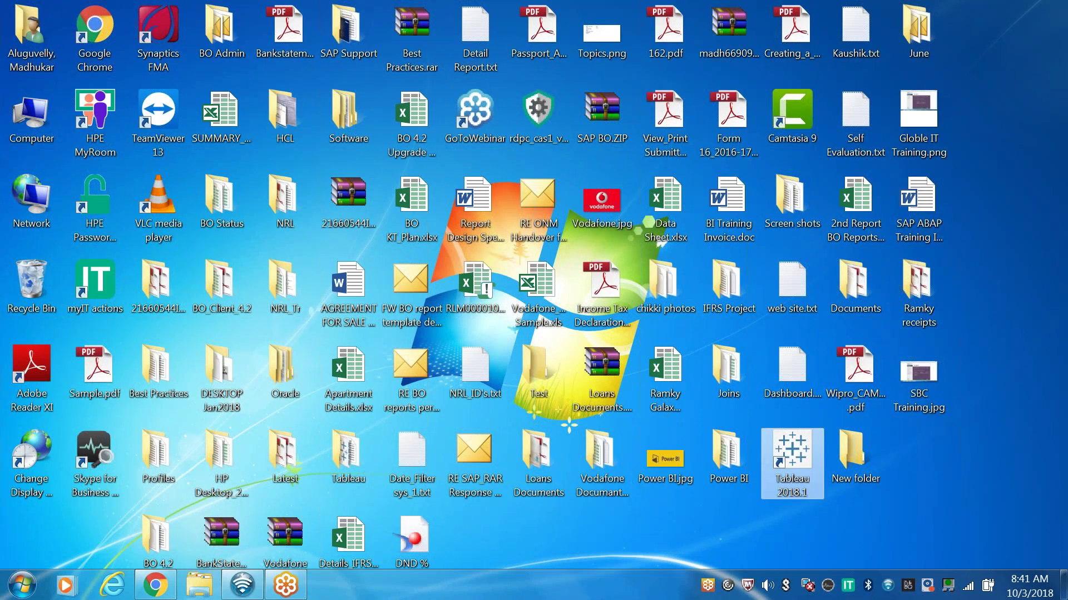
click(723, 46)
click(1055, 290)
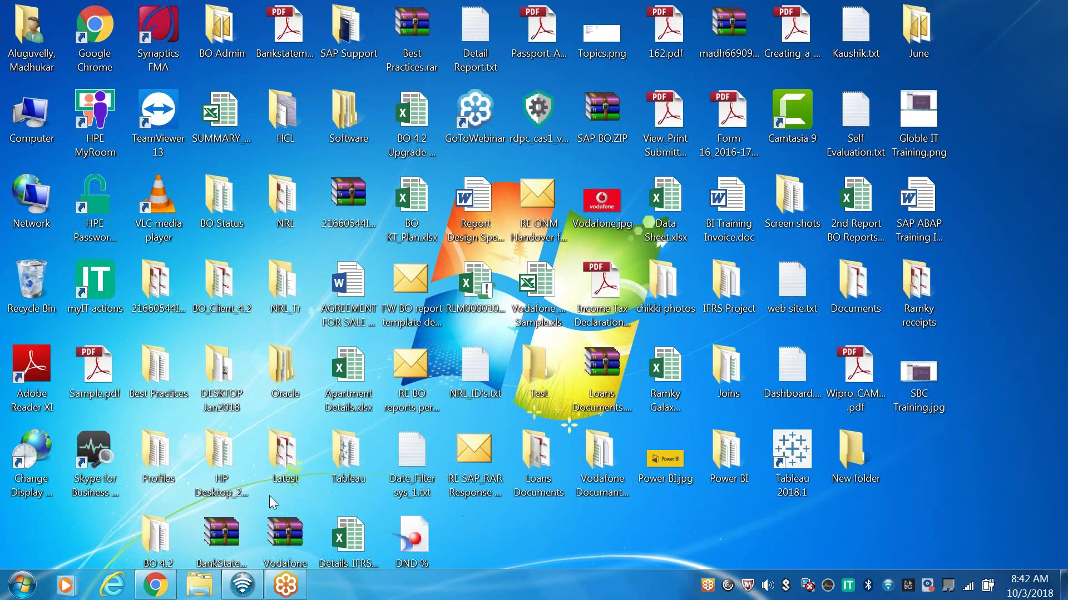
mouse_move(319, 594)
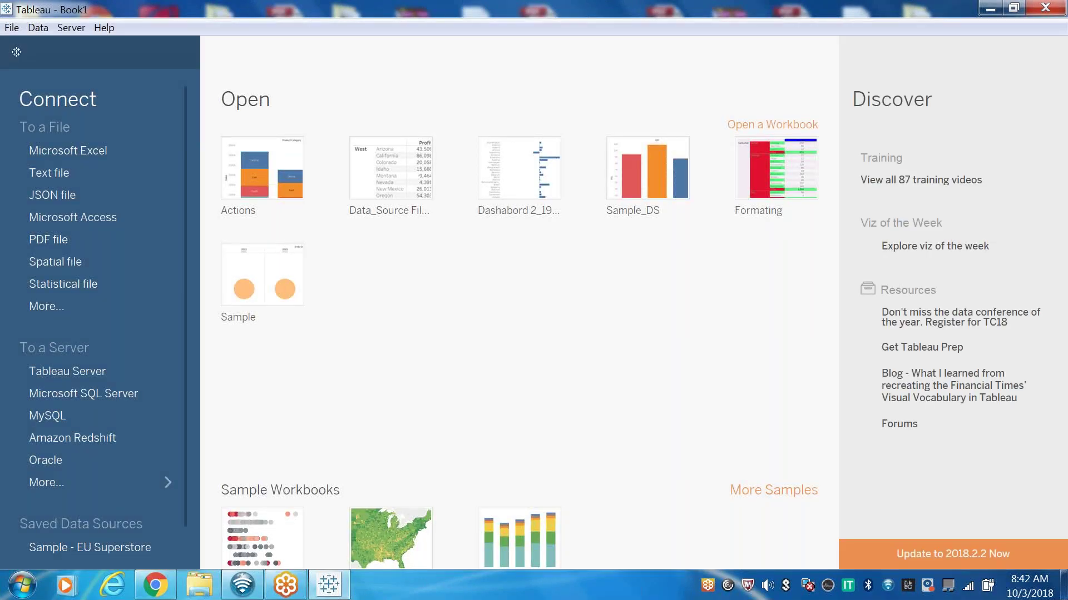
Connect to the Excel workbook Global Superstore.xls and add its Orders sheet to the data source.
click(11, 28)
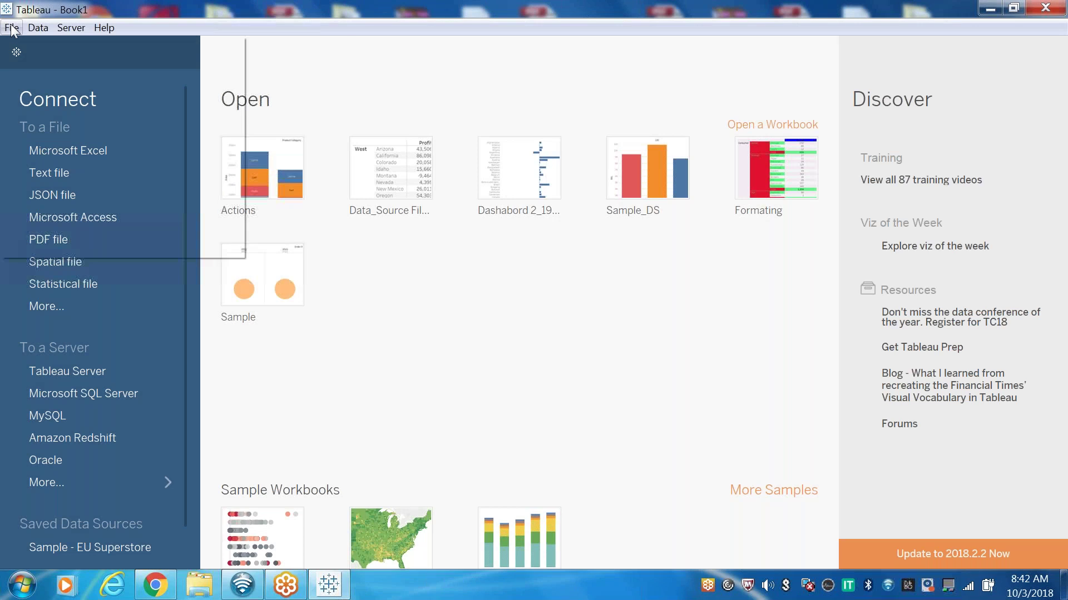
click(551, 415)
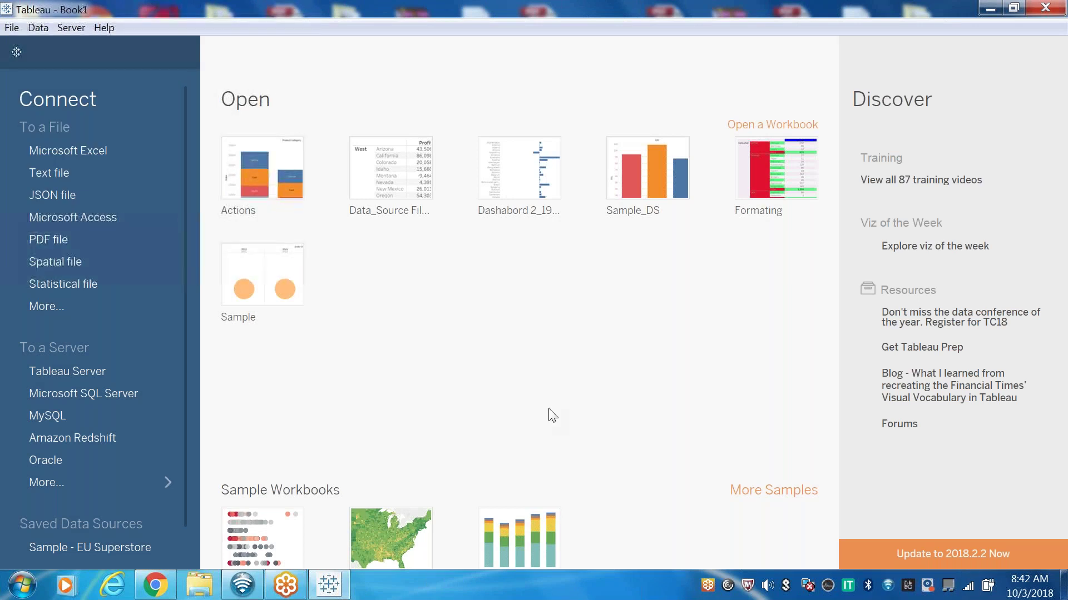
click(80, 152)
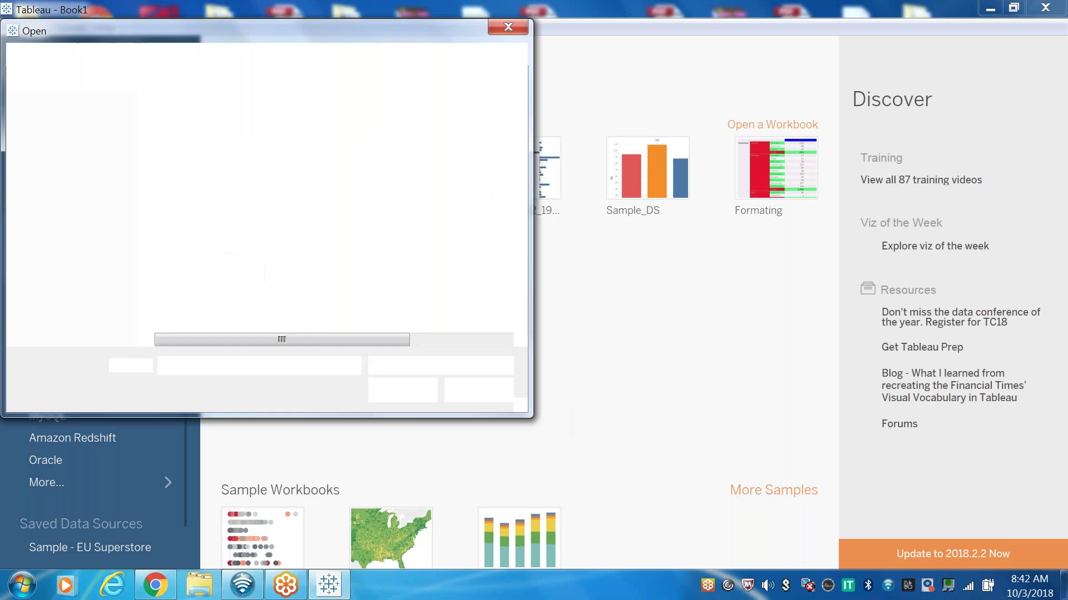
click(244, 166)
click(406, 389)
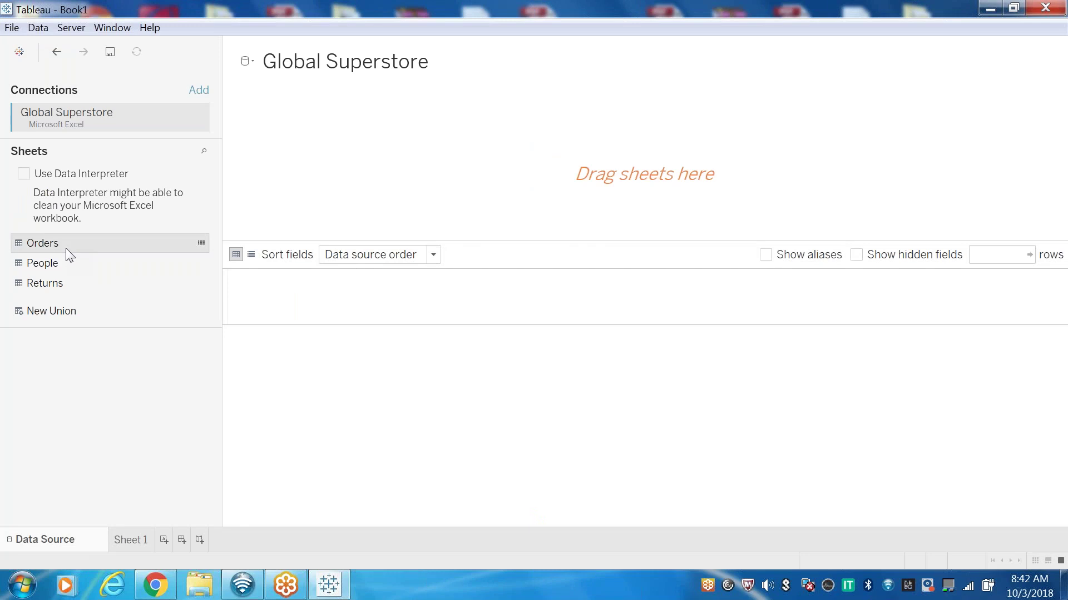
double_click(66, 248)
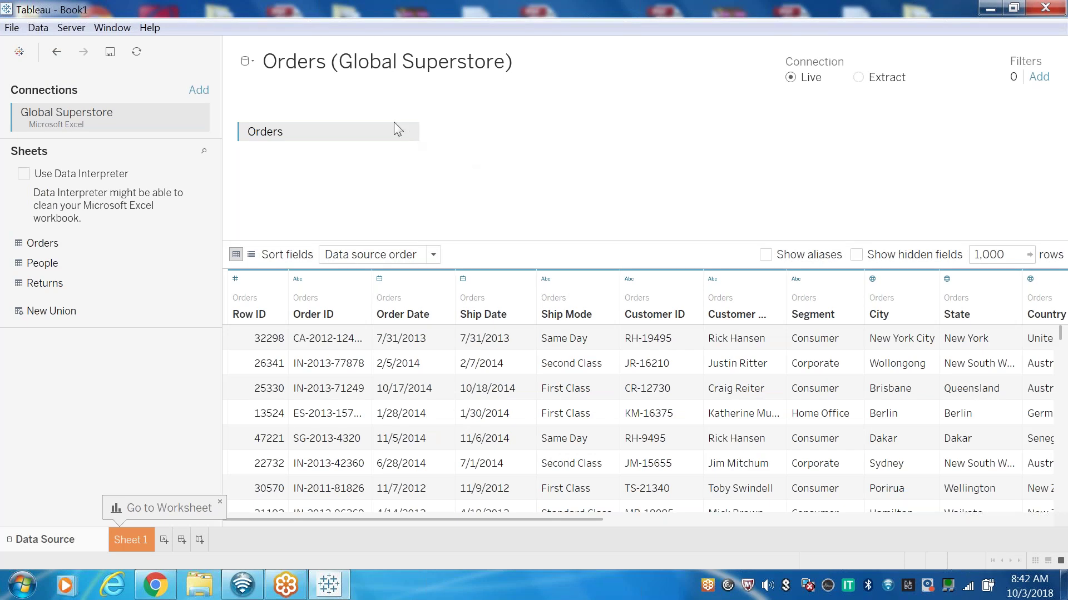
Look through the Orders dimensions on Sheet 1 and return to the data source page.
click(127, 547)
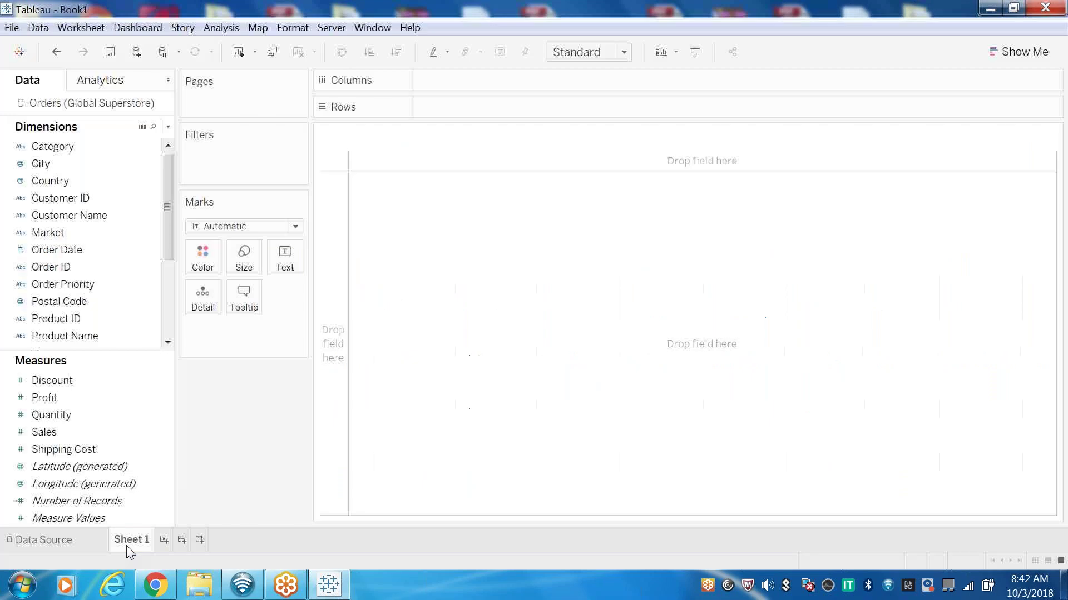
click(168, 280)
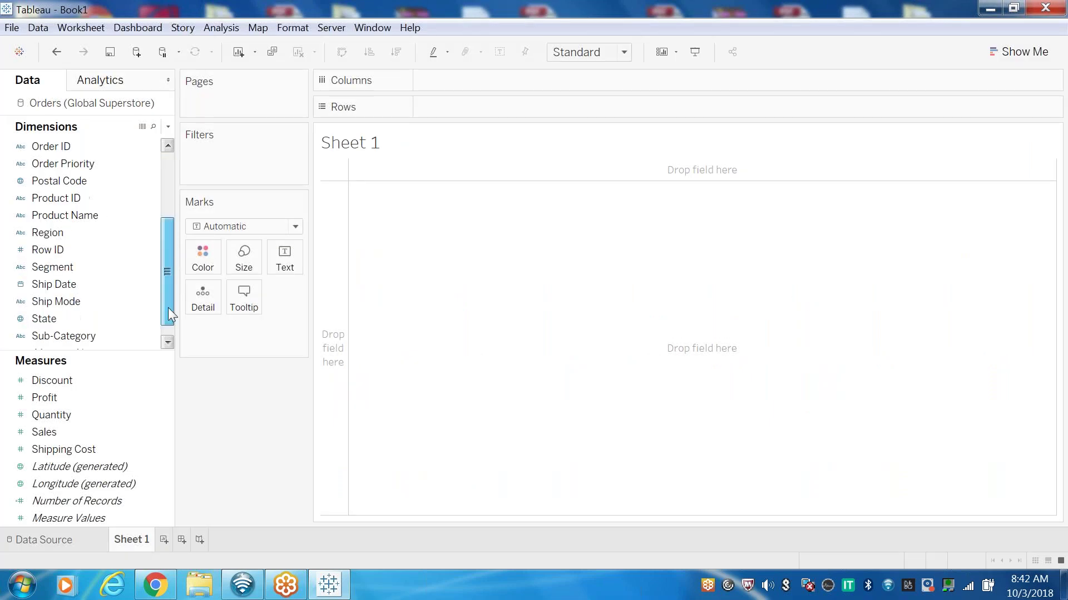
scroll(169, 318, down, 1)
scroll(169, 318, up, 3)
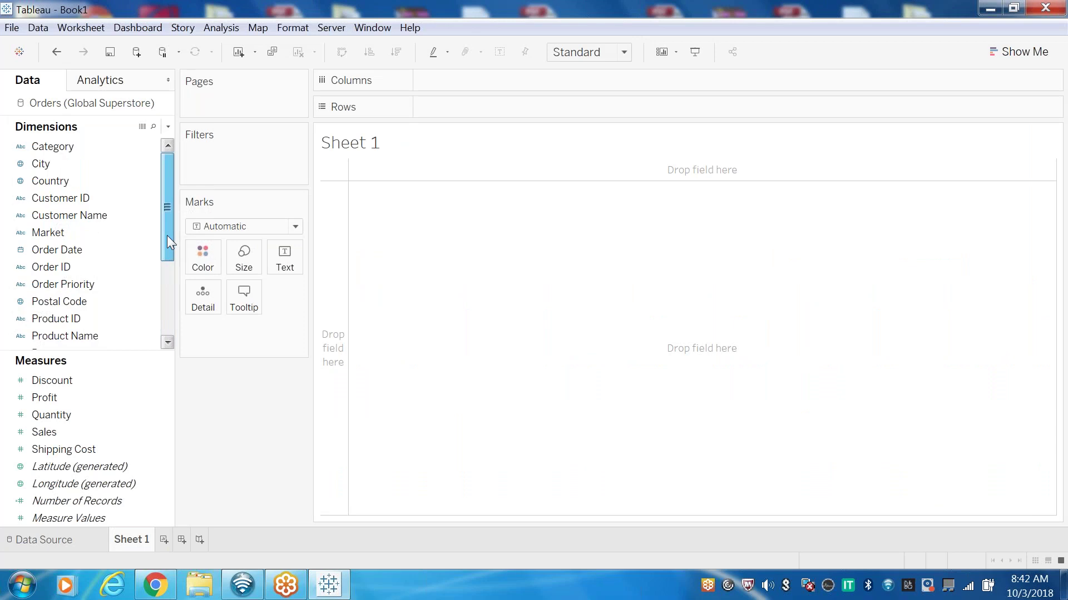
click(29, 546)
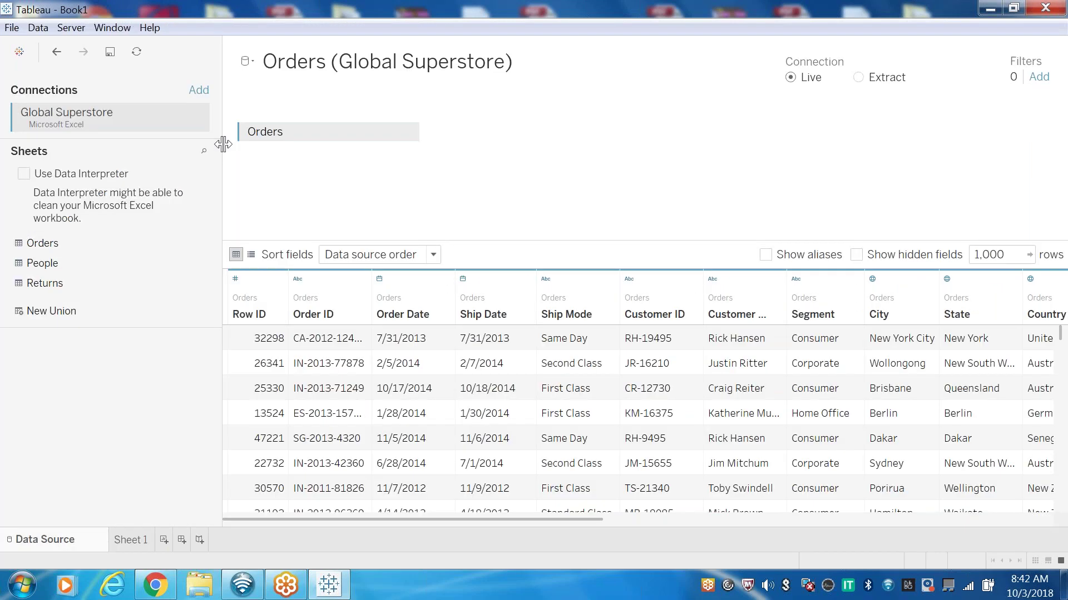
right_click(176, 121)
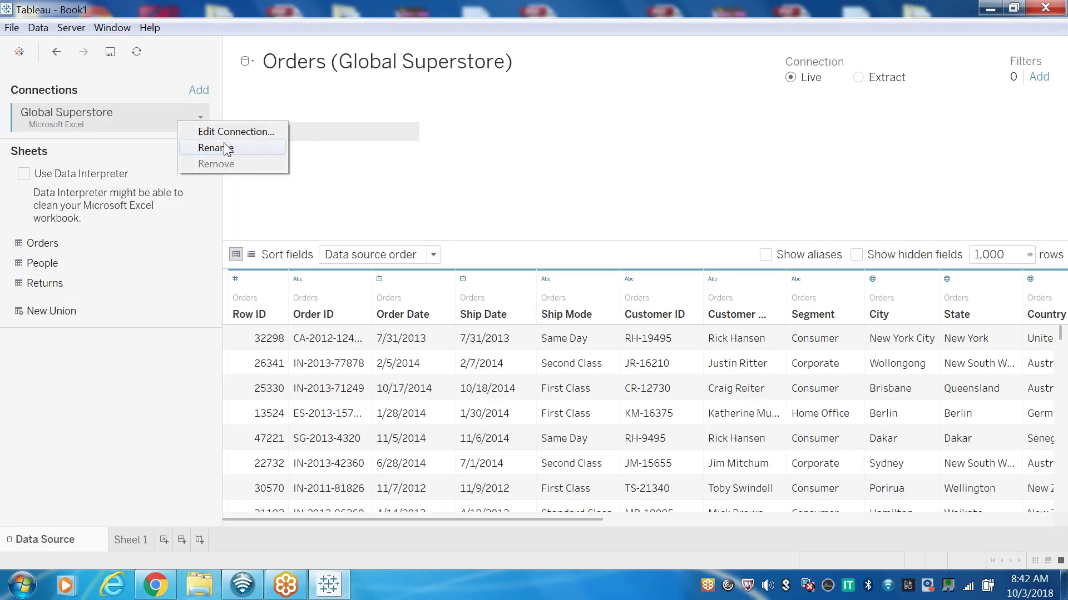
click(182, 271)
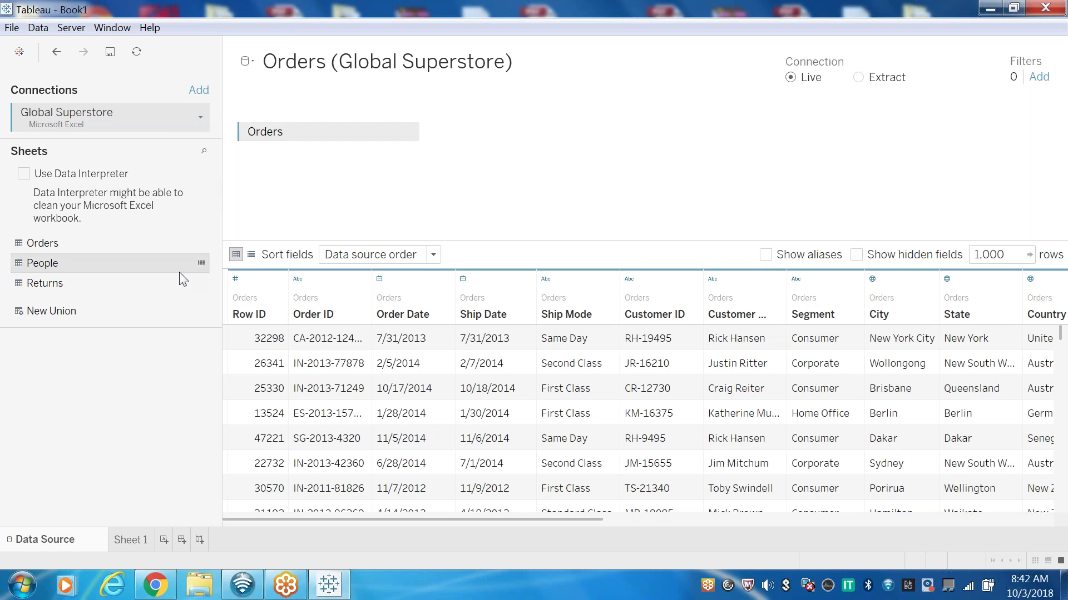
right_click(57, 123)
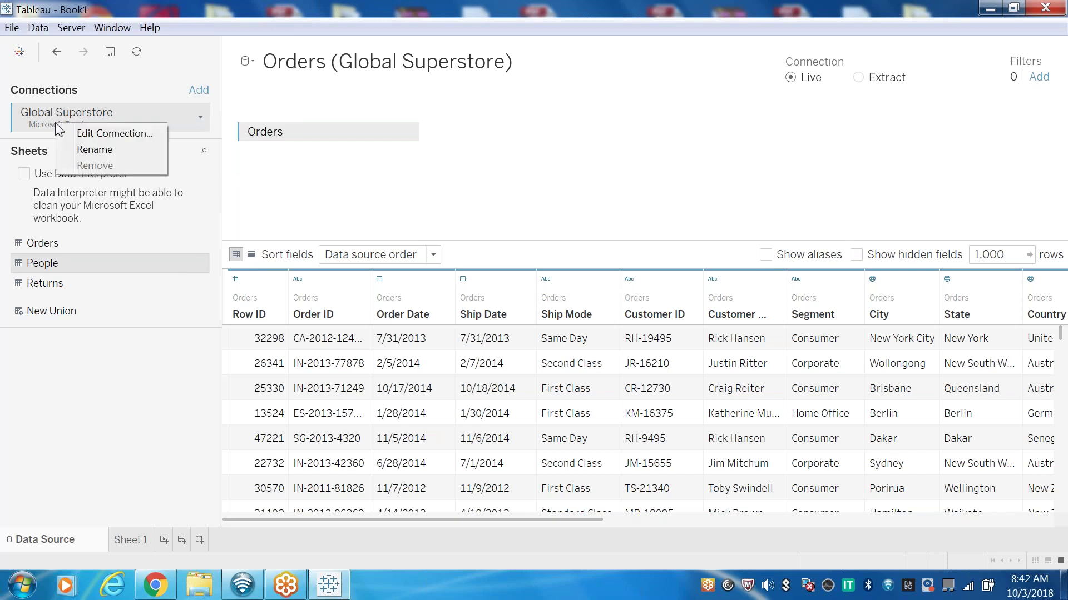
click(201, 115)
click(200, 115)
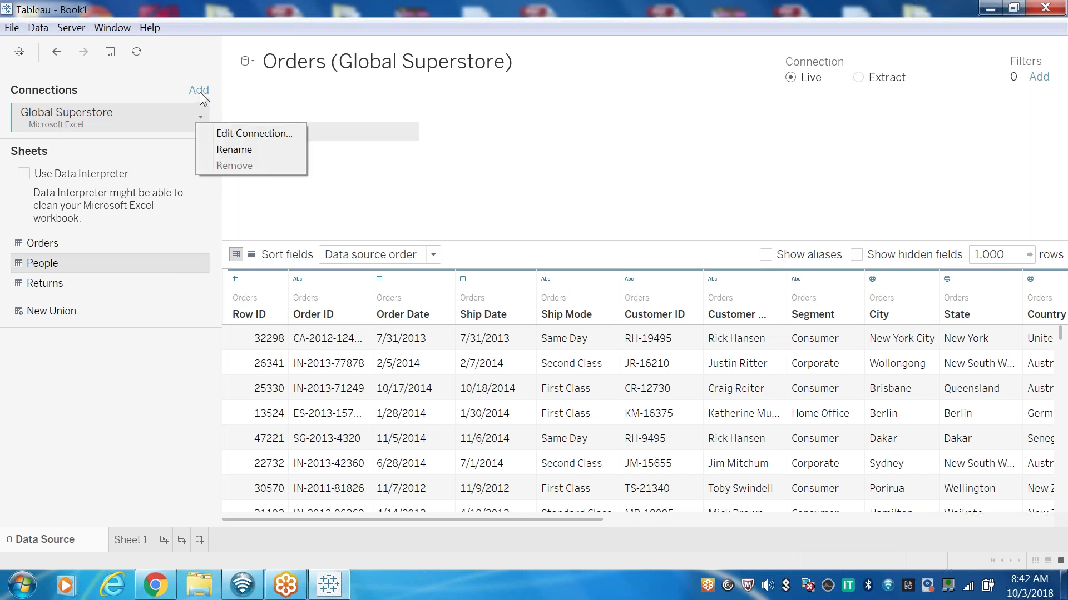
click(258, 135)
click(479, 391)
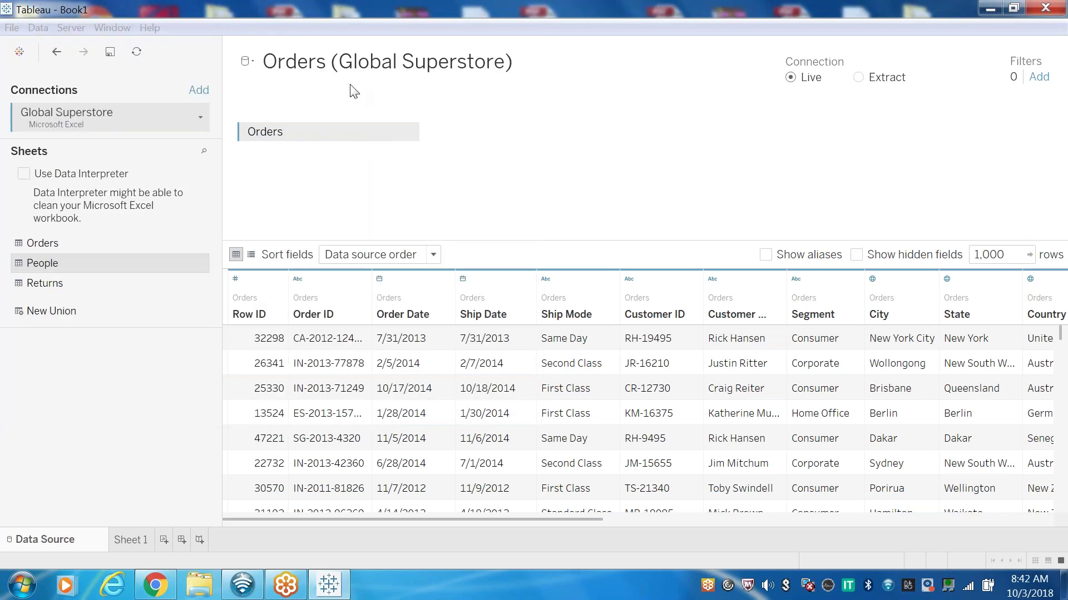
Remove the Orders table from the data source and edit the connection to use Sample-Superstore-Subset-Excel.xlsx.
drag(278, 132, 125, 145)
right_click(169, 118)
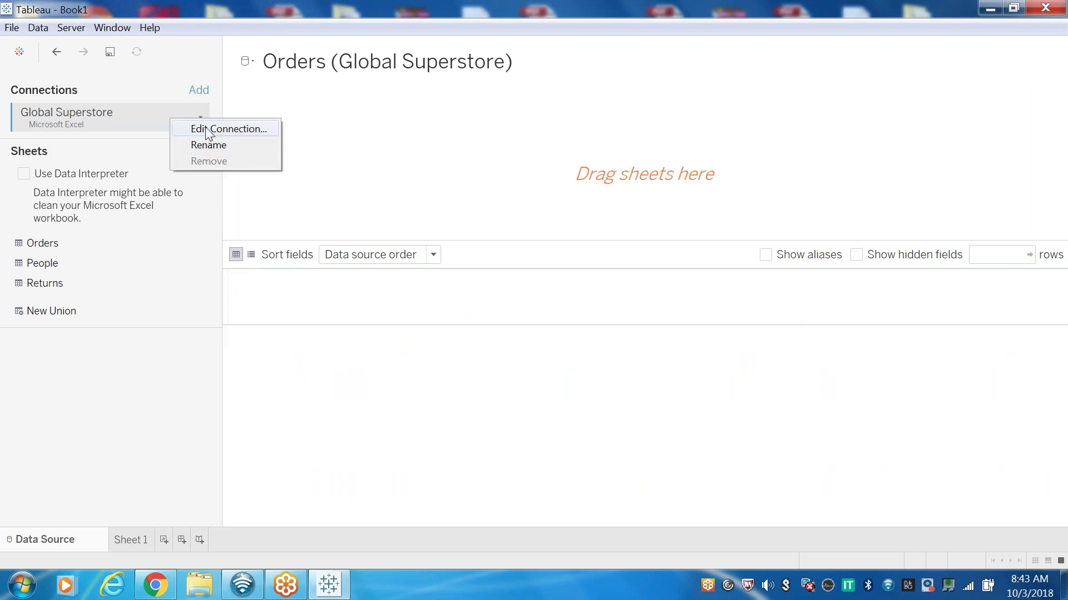
click(207, 130)
click(256, 186)
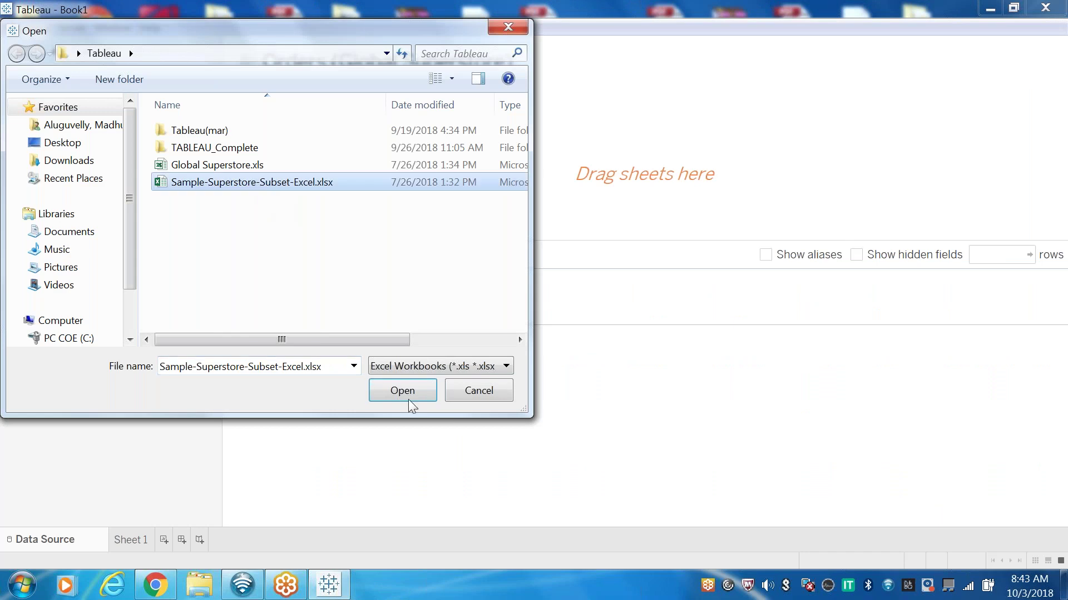
click(412, 393)
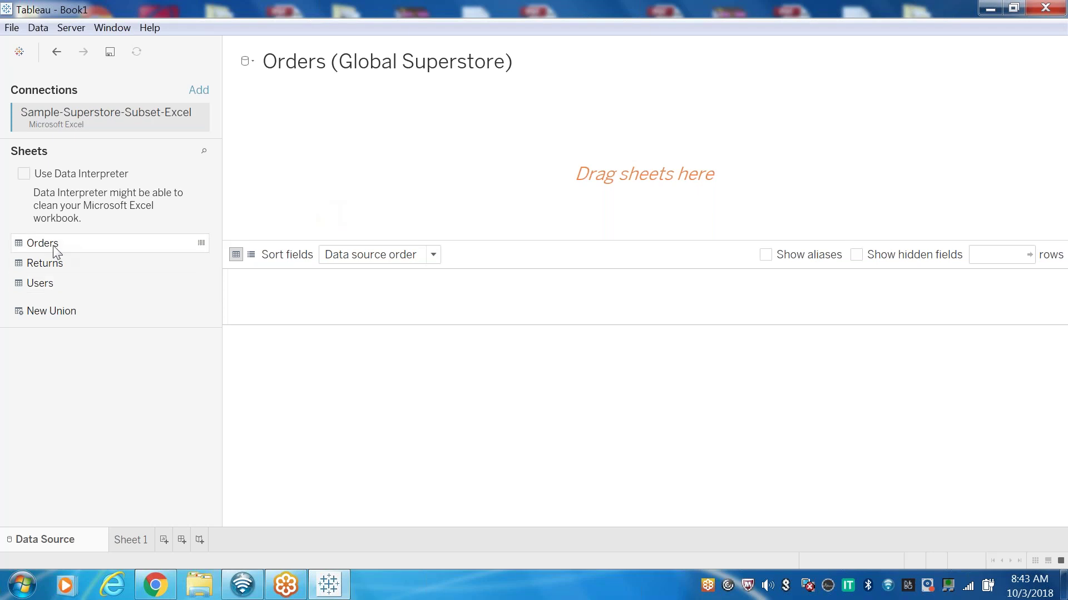
Add the Orders sheet of Sample-Superstore-Subset-Excel to the data source and open Sheet 1.
drag(58, 245, 333, 133)
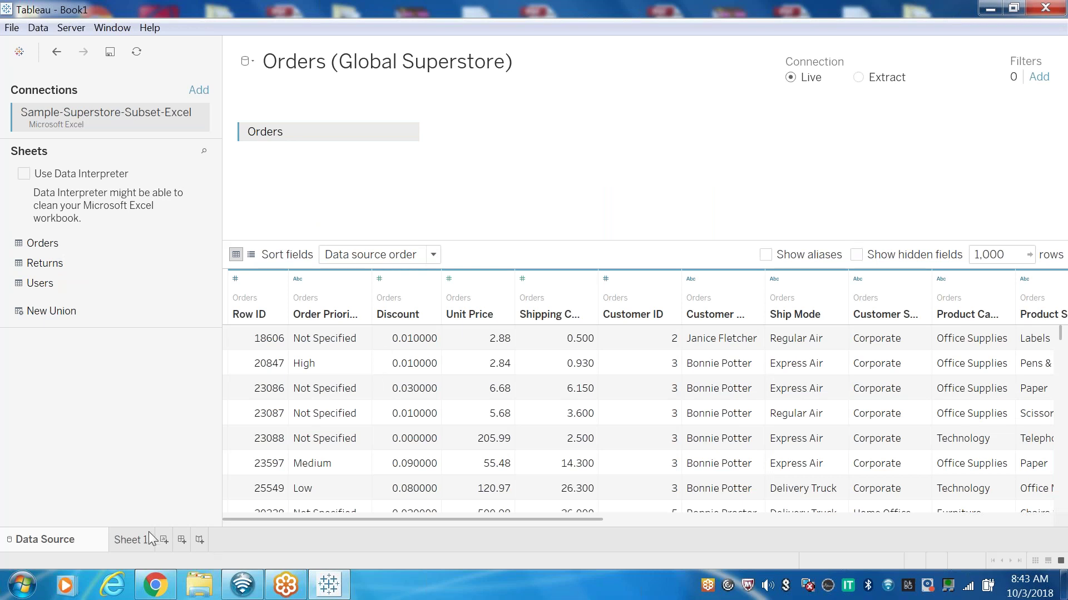
click(129, 540)
mouse_move(261, 591)
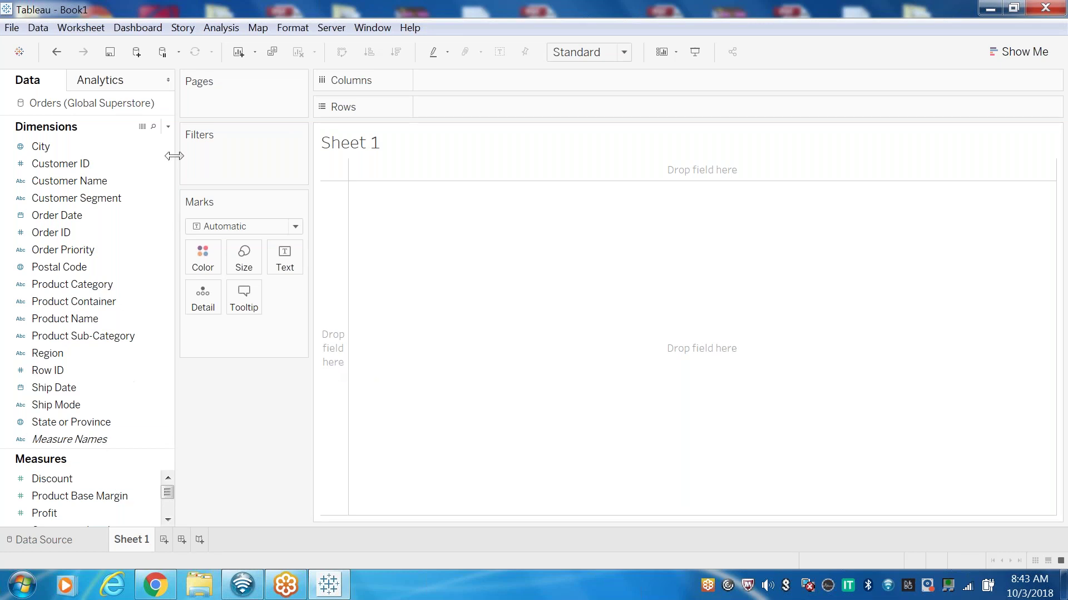
Start a new calculated field named Margin and begin its formula with an empty sum().
click(168, 127)
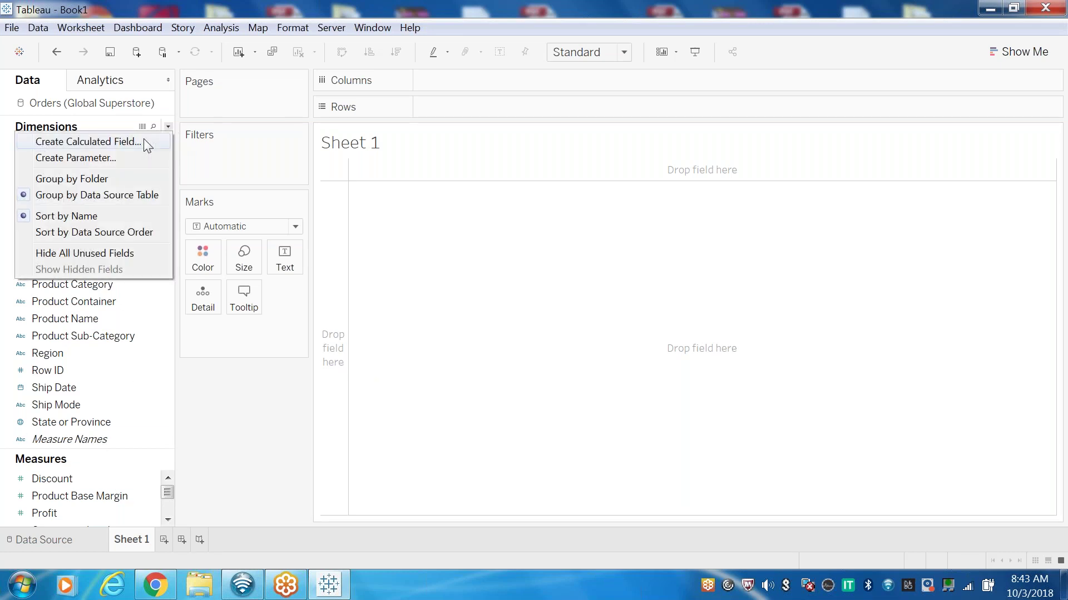
click(143, 141)
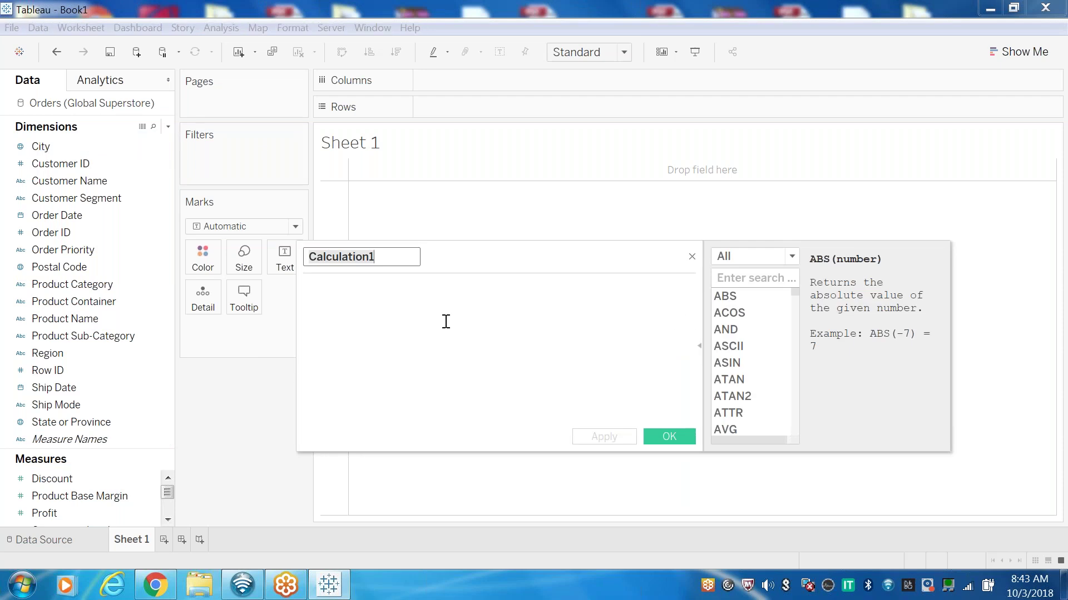
text(Margin)
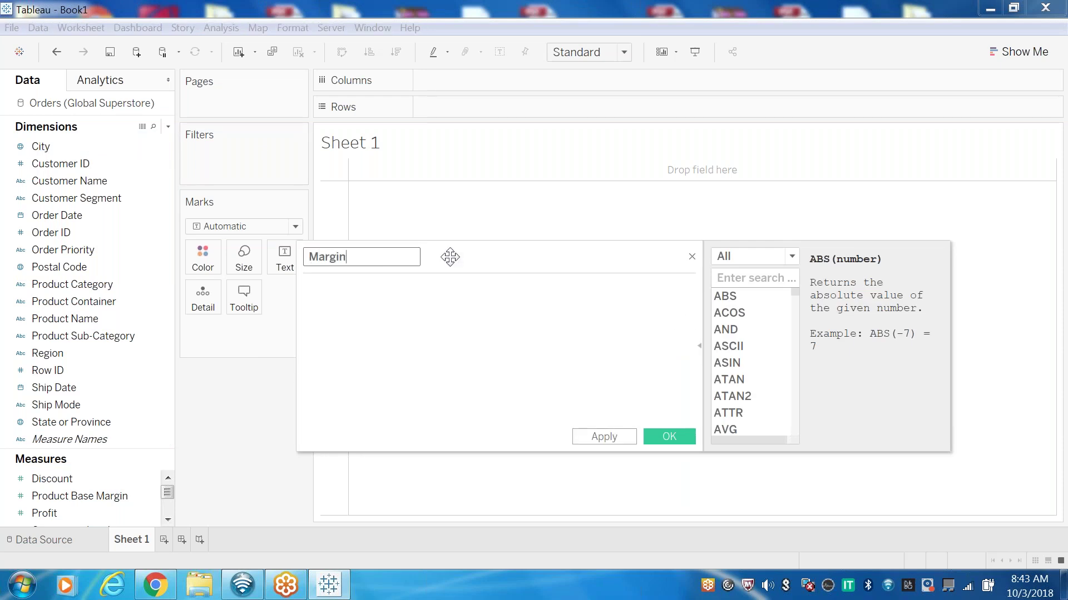
click(443, 304)
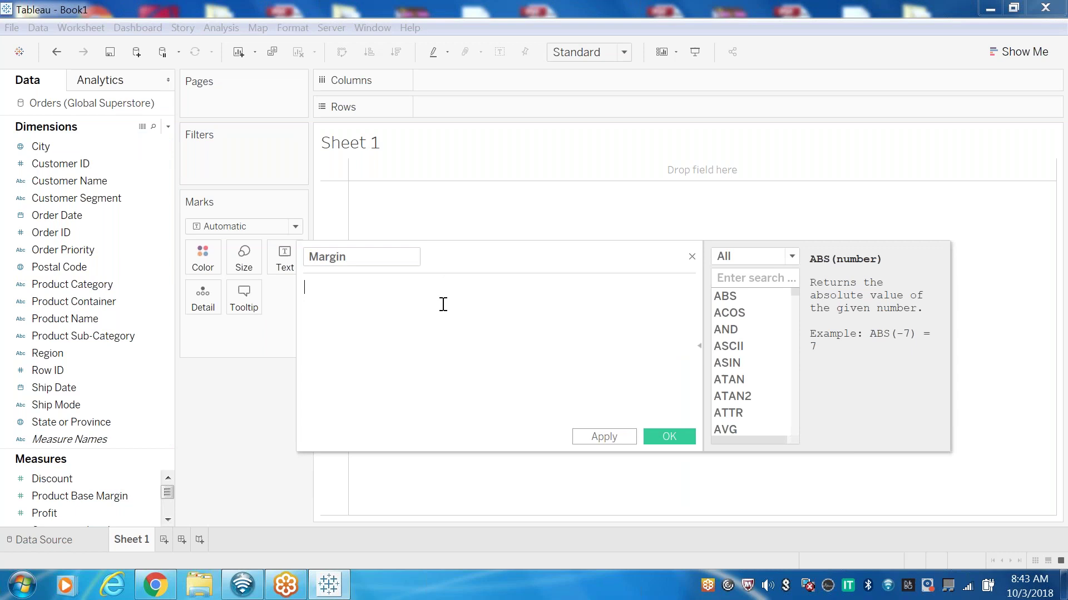
text(sum())
key(Left)
text(sale)
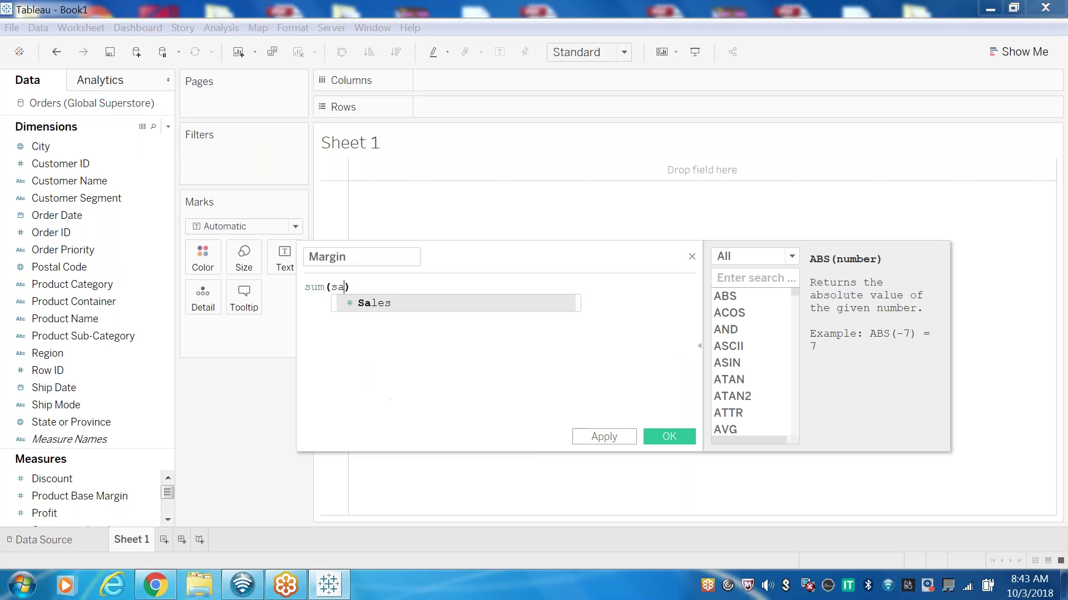
key(BackSpace)
key(BackSpace)
click(374, 330)
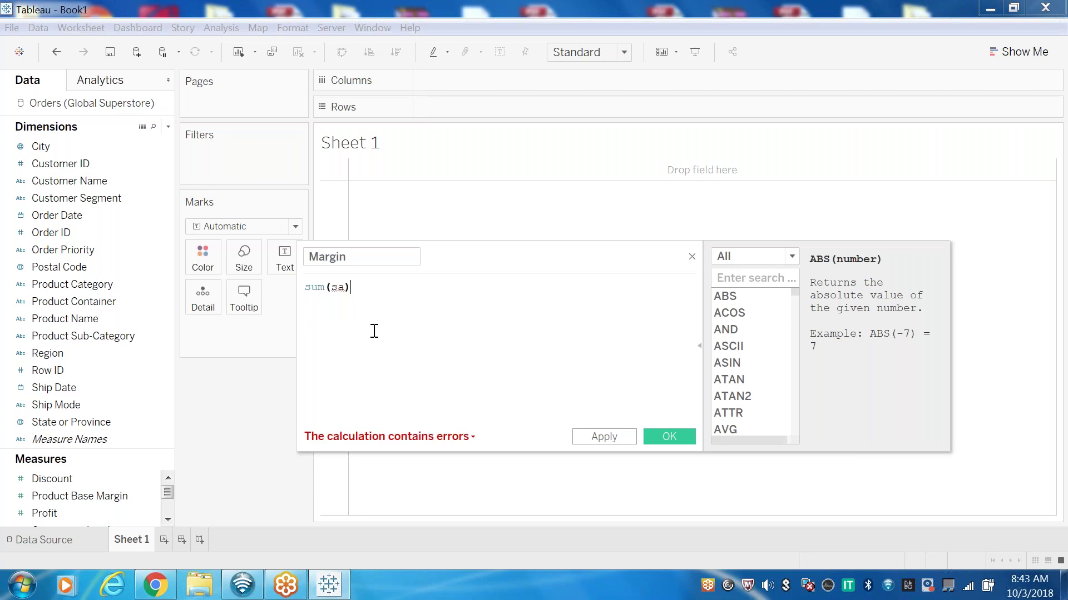
click(345, 286)
key(BackSpace)
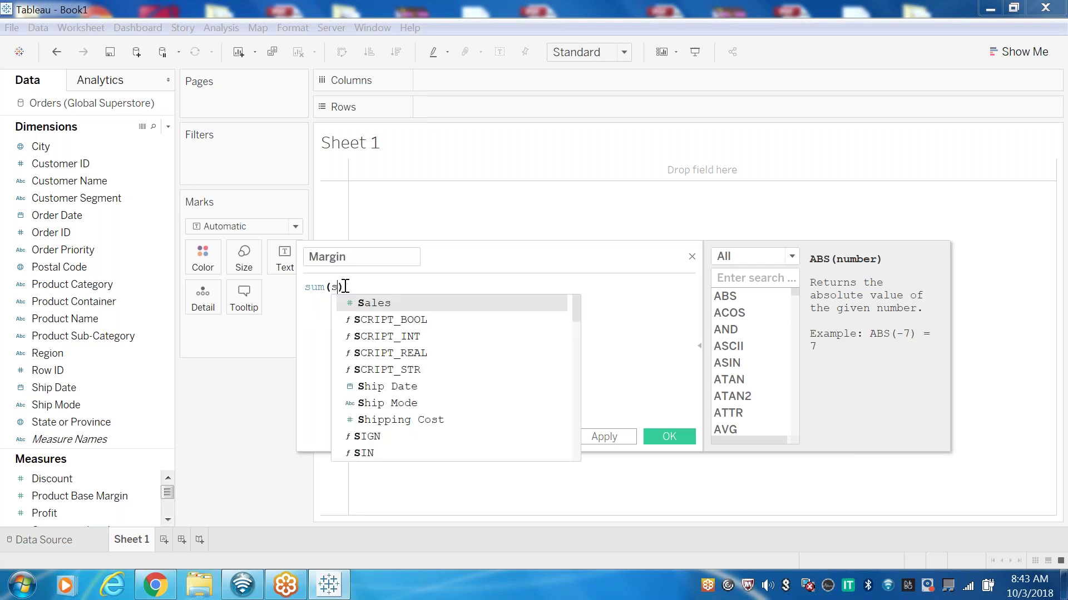
double_click(382, 304)
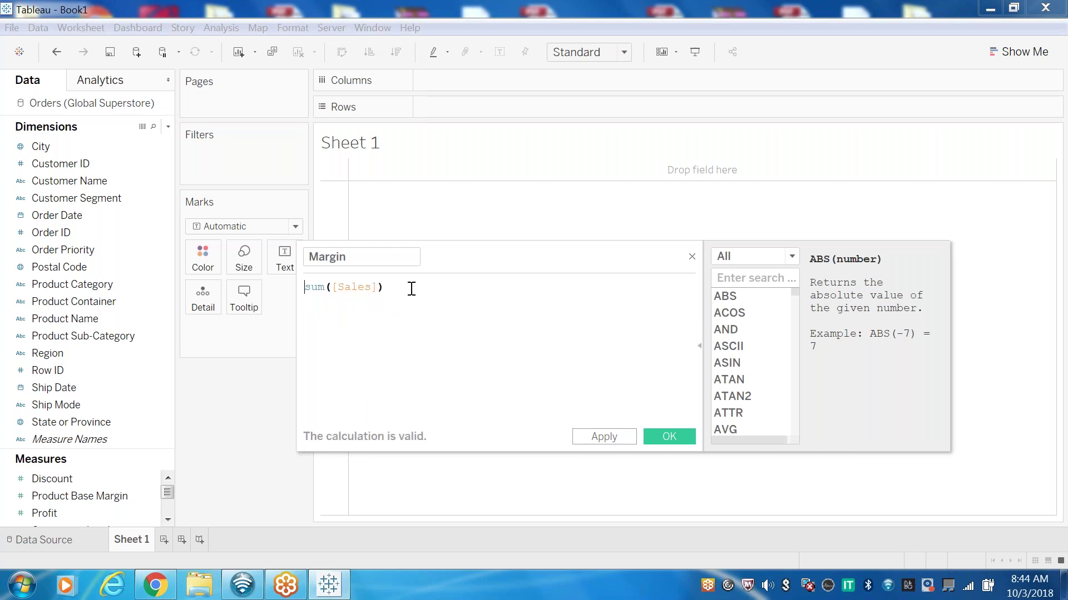
click(380, 287)
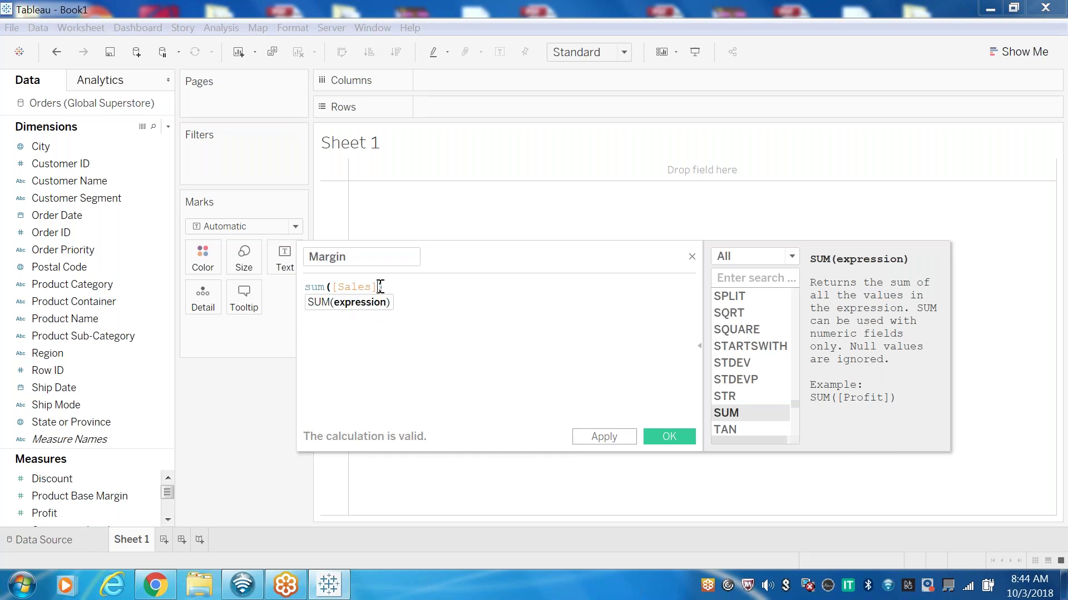
key(BackSpace)
key(BackSpace)
key(BackSpace)
key(BackSpace)
key(BackSpace)
key(BackSpace)
key(BackSpace)
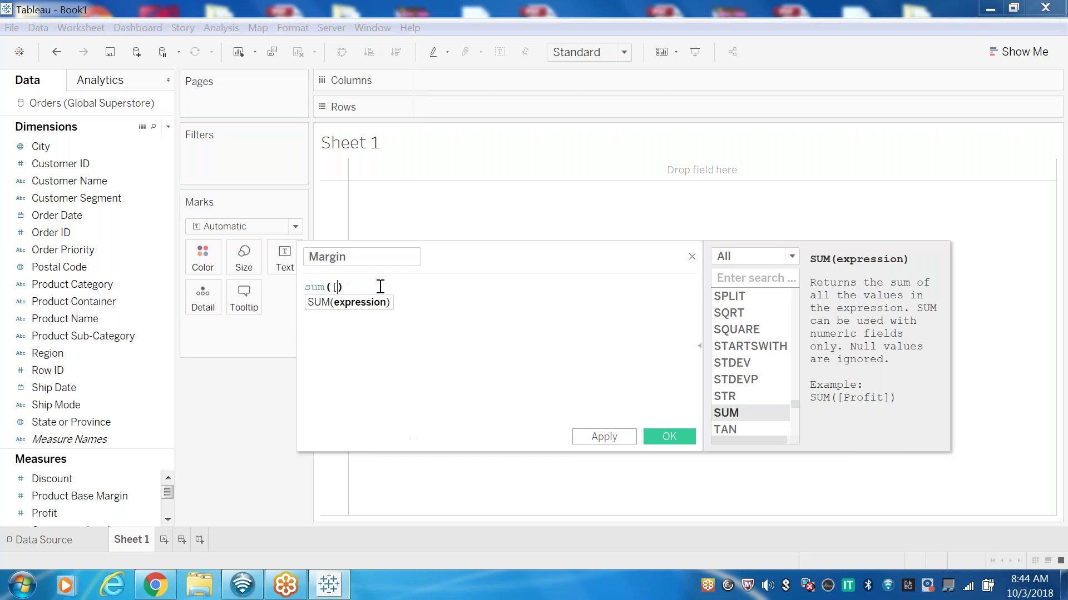
Complete the Margin formula as sum([Profit])/sum([Sales]) and save the calculated field.
text(P)
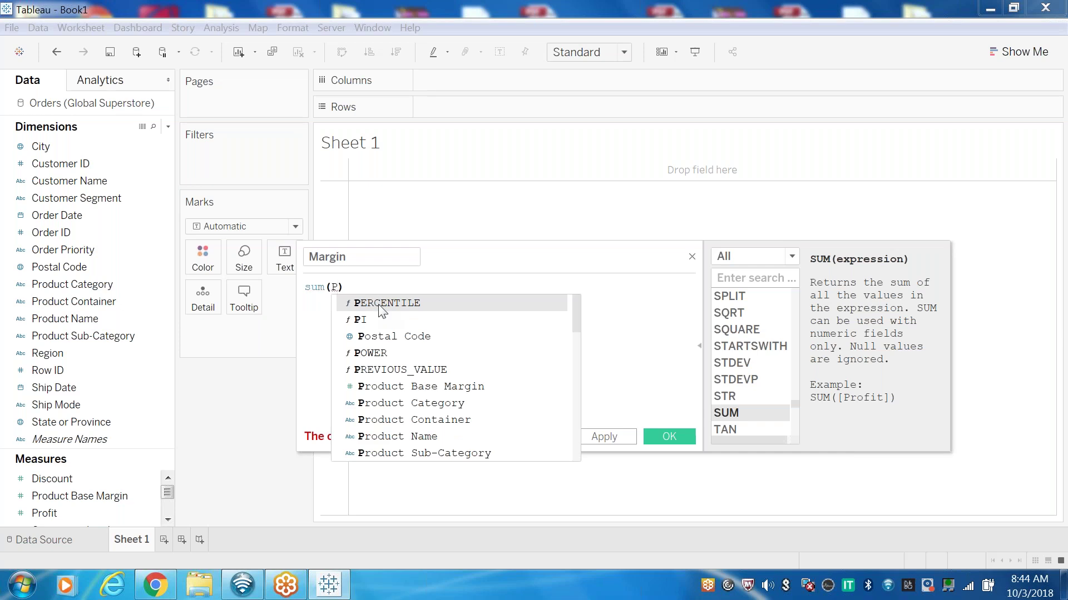
text(r)
click(392, 405)
click(431, 290)
text(/)
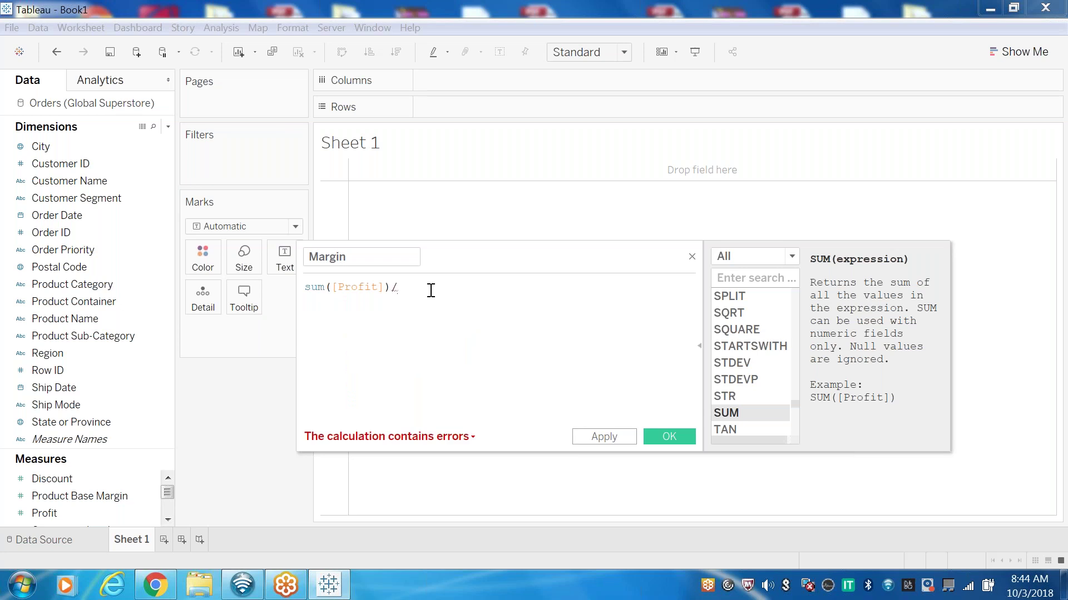
text(sum)
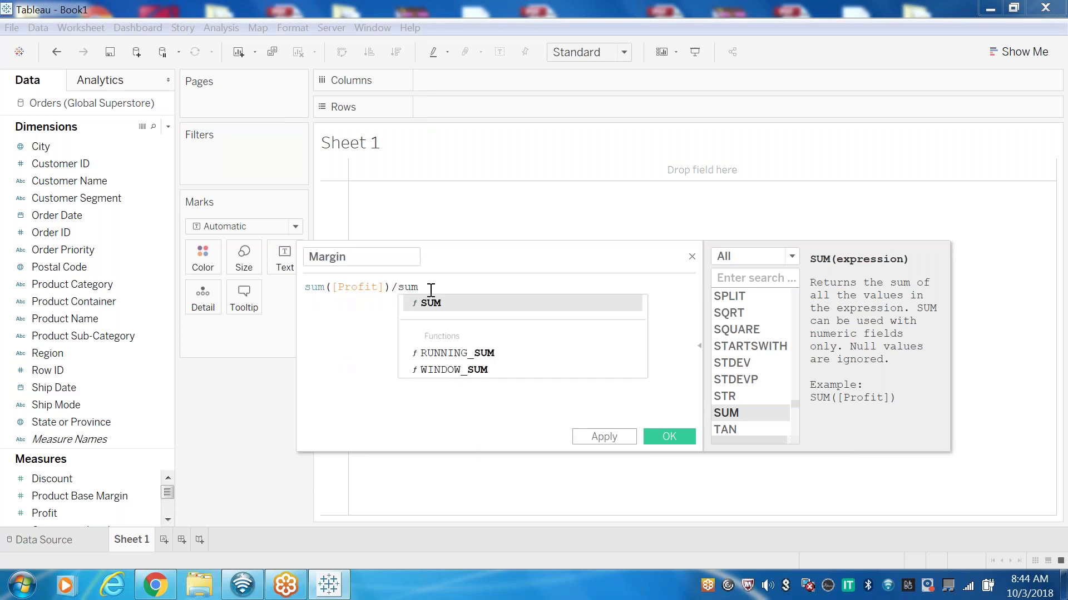
text((s)
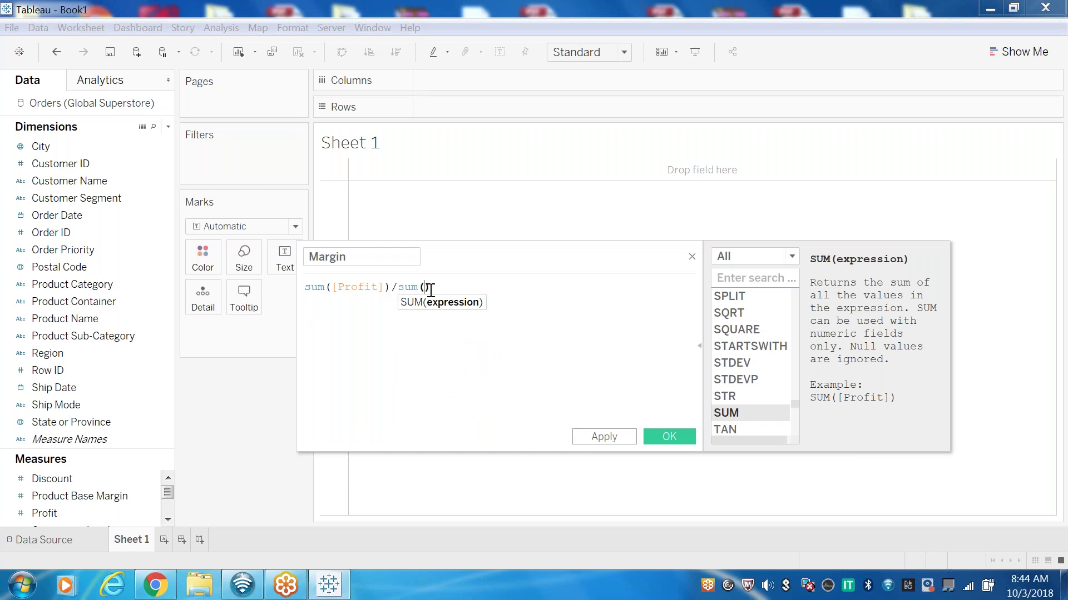
click(461, 304)
click(679, 437)
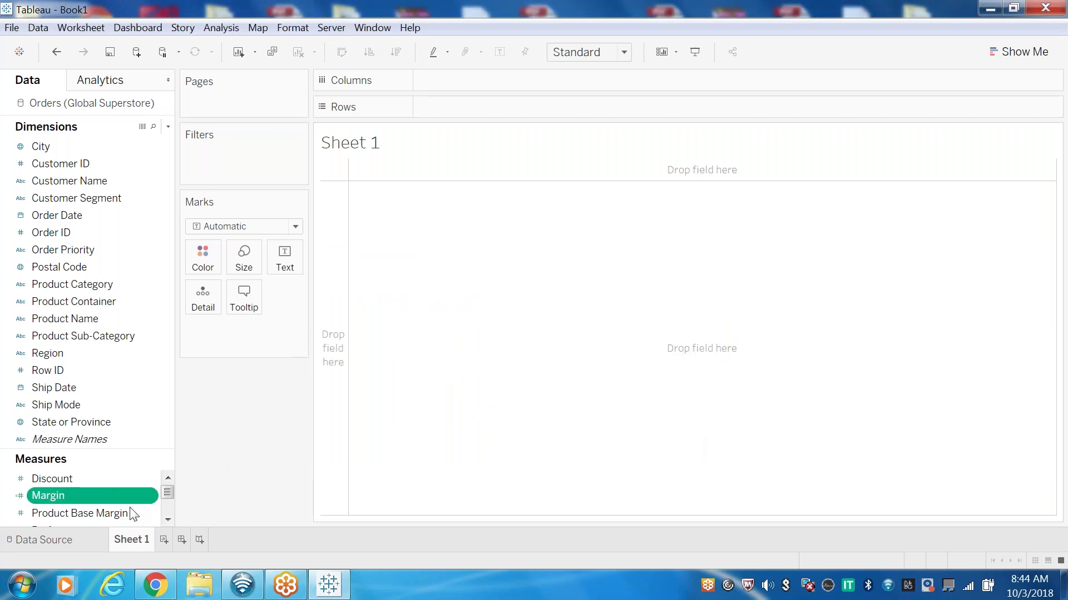
click(72, 267)
drag(72, 267, 334, 345)
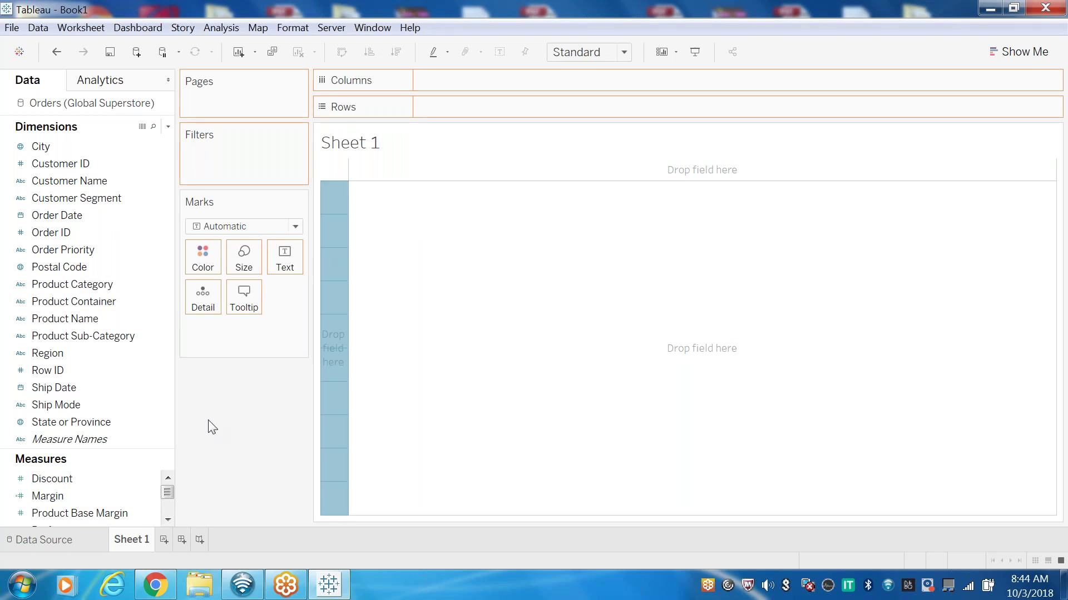
drag(60, 499, 170, 409)
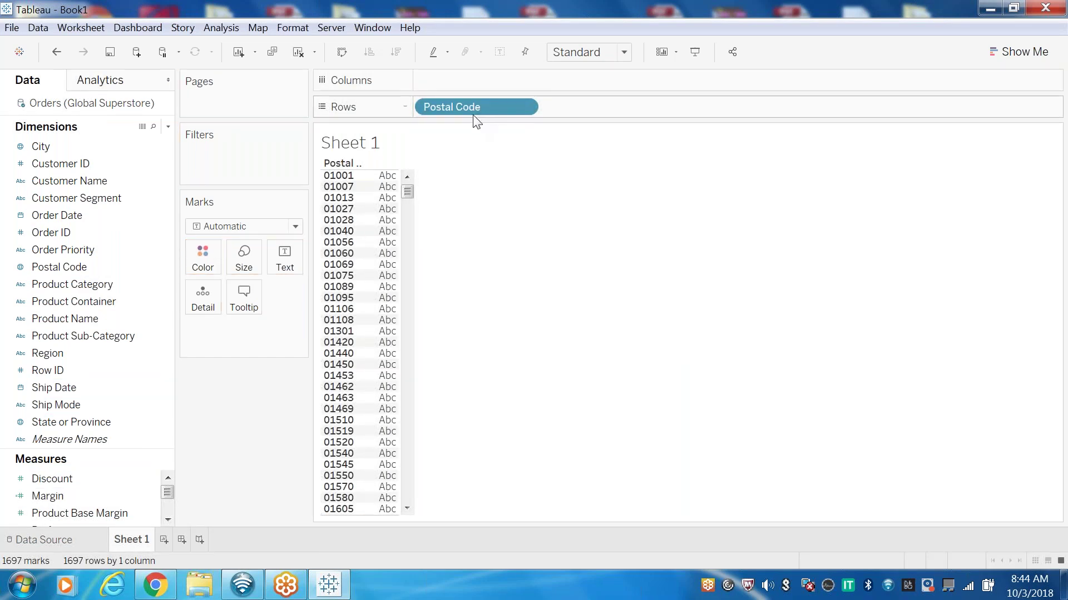
drag(471, 107, 111, 233)
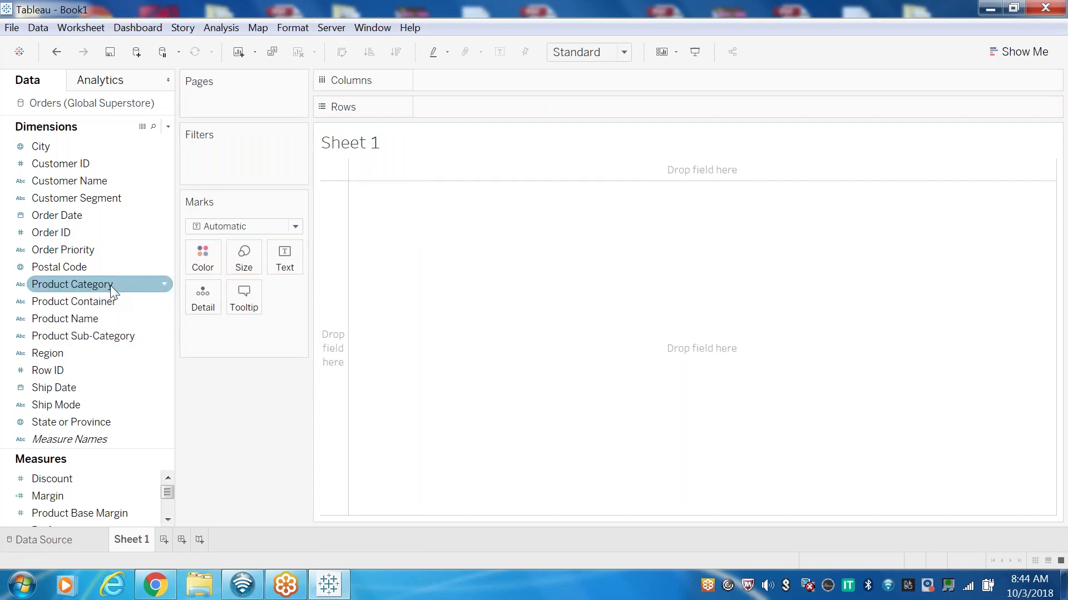
Build a text table of Margin by Product Category, with its row field replaced by Product Sub-Category.
drag(103, 285, 340, 245)
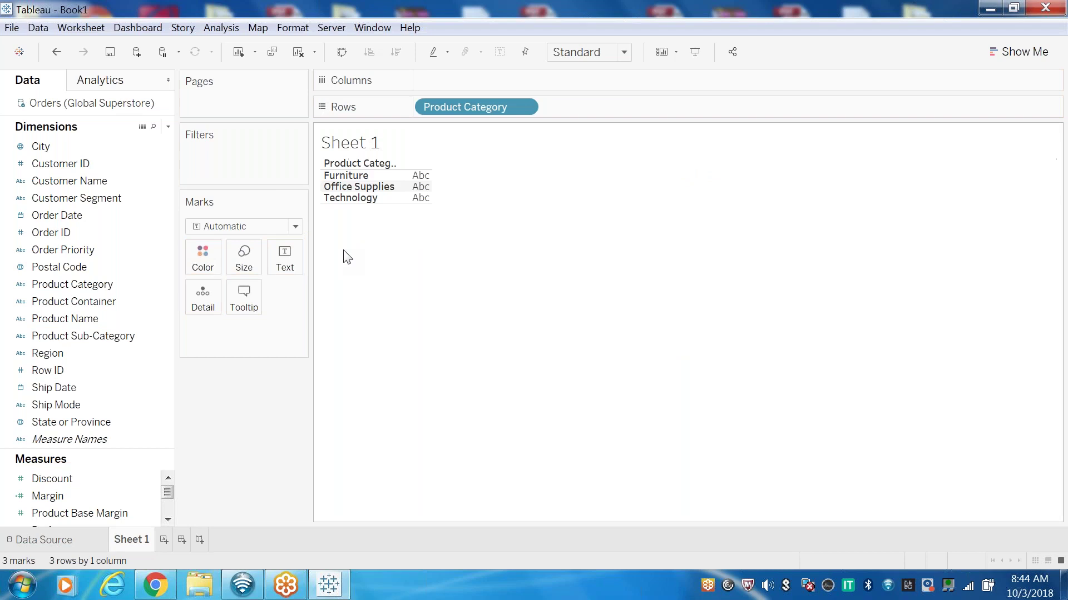
drag(70, 495, 419, 187)
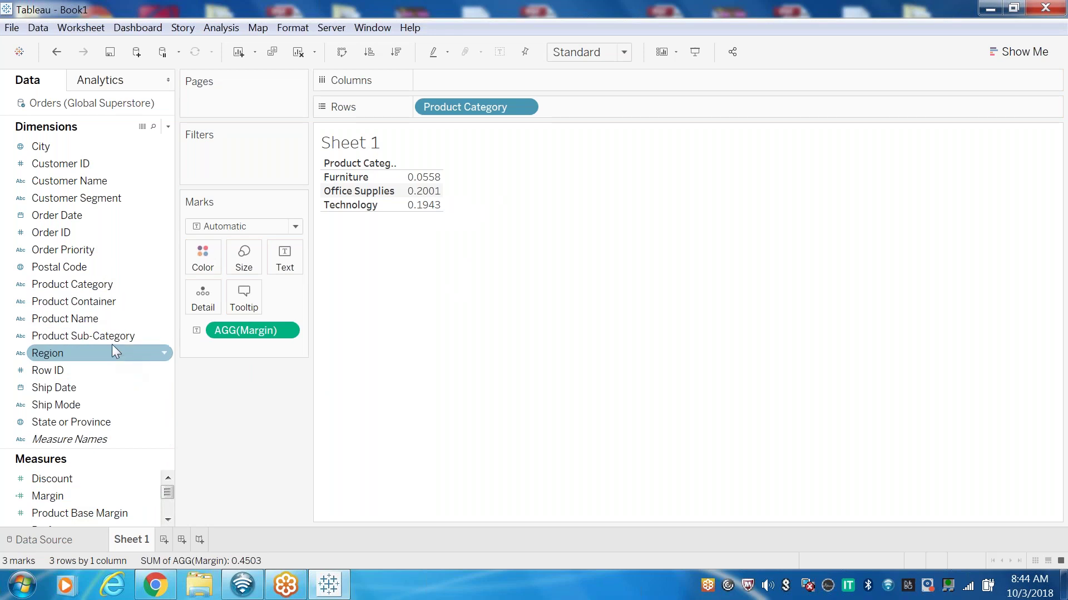
drag(111, 341, 388, 192)
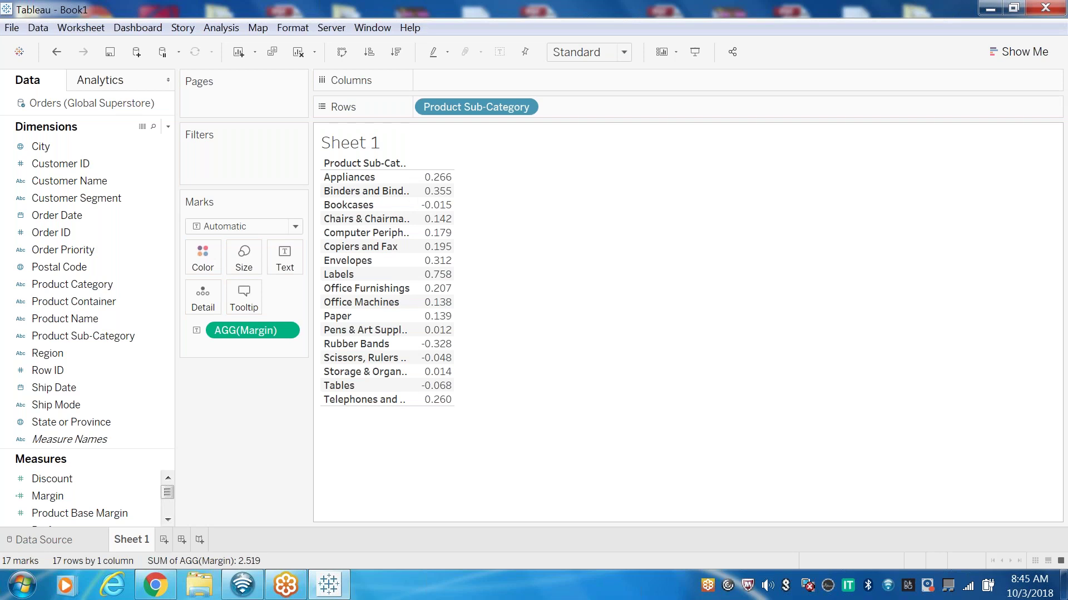
Edit the Margin calculation and insert iif(sum([Sales]) before the existing profit-to-sales ratio.
right_click(79, 496)
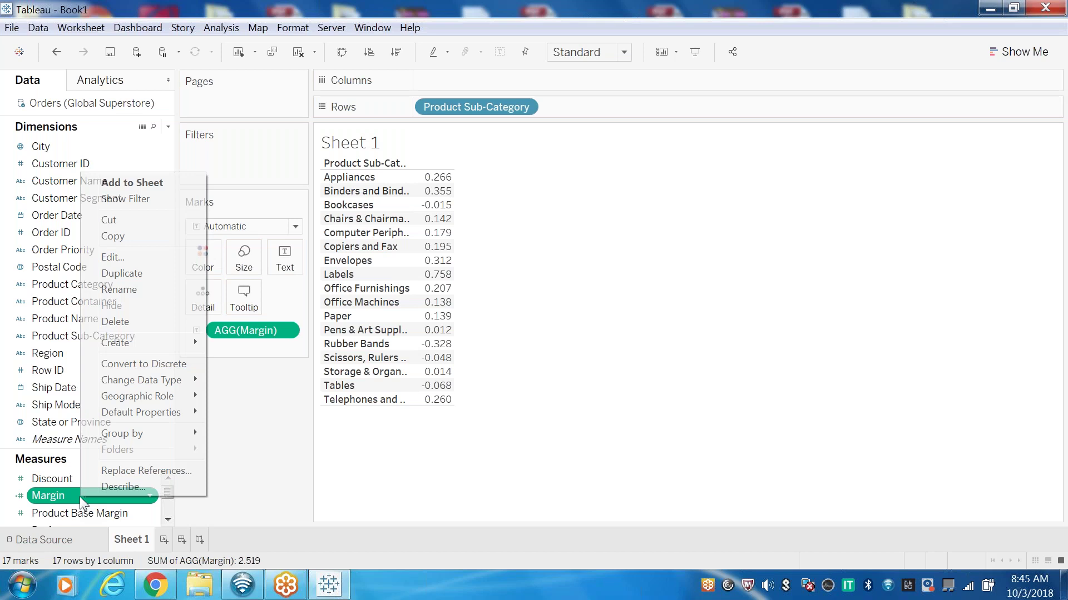
click(127, 260)
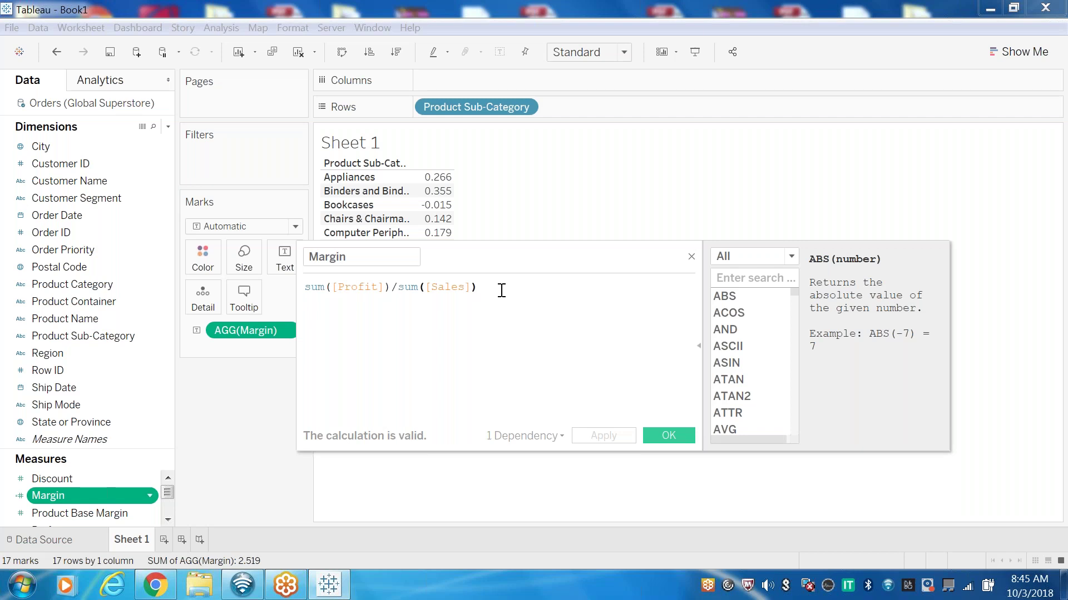
click(307, 288)
text(i)
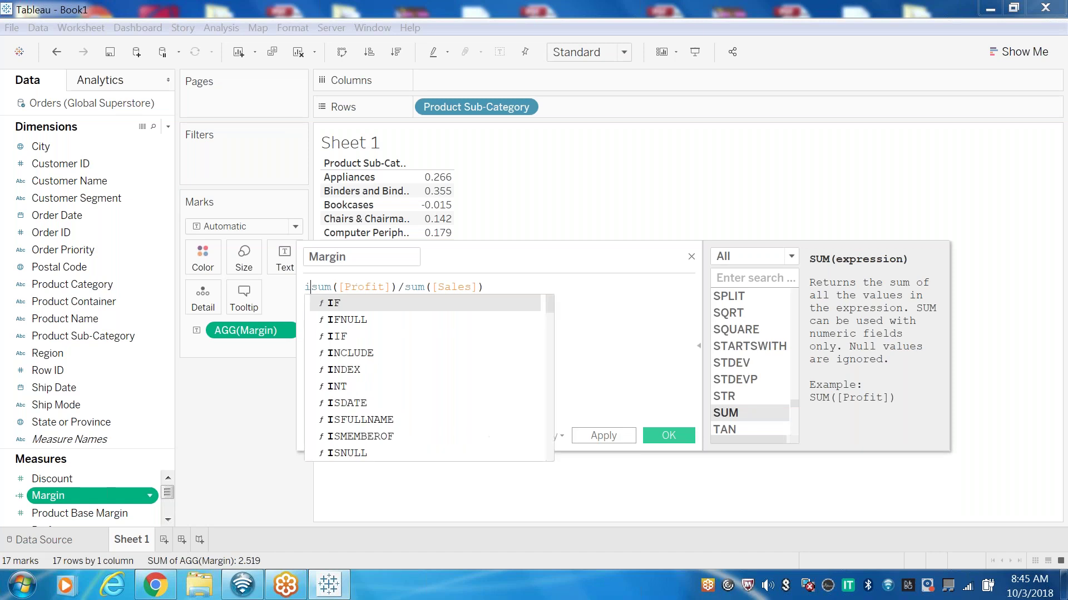
text(if(sum)
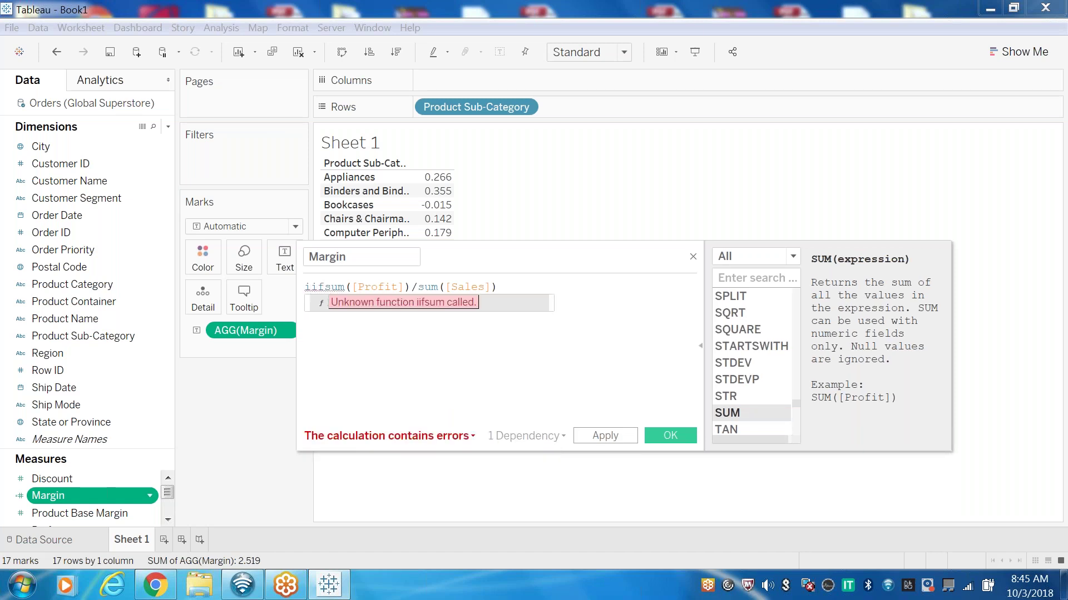
text())
key(Left)
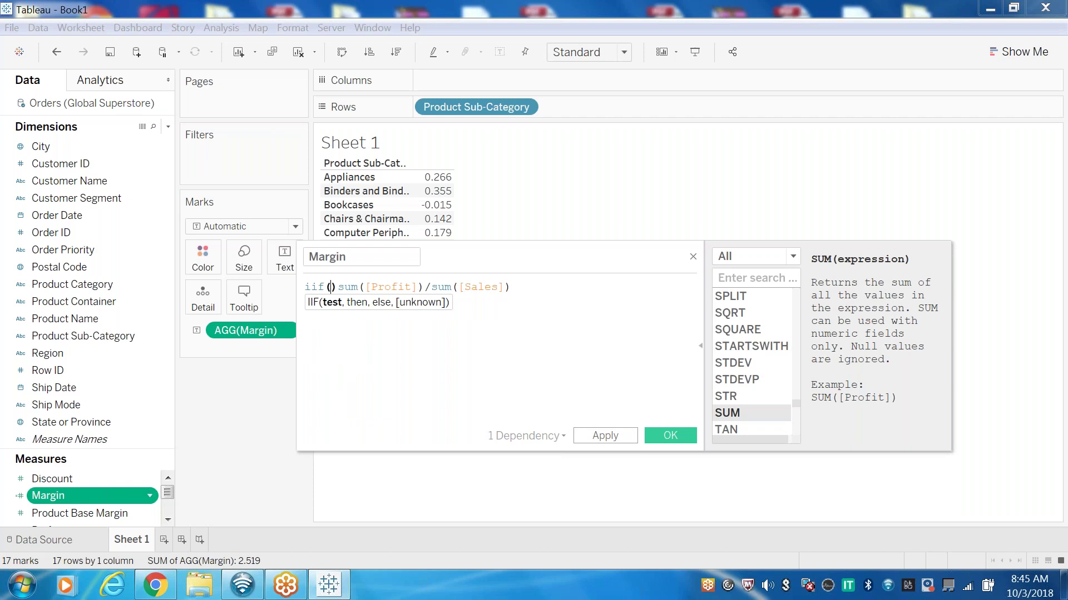
text(sum)
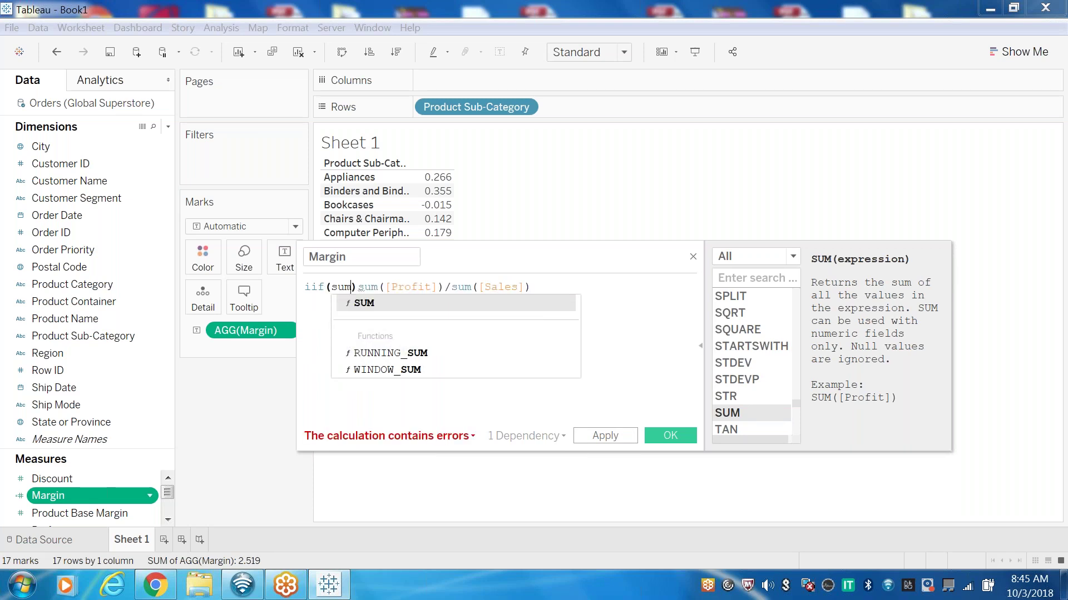
text((sal)
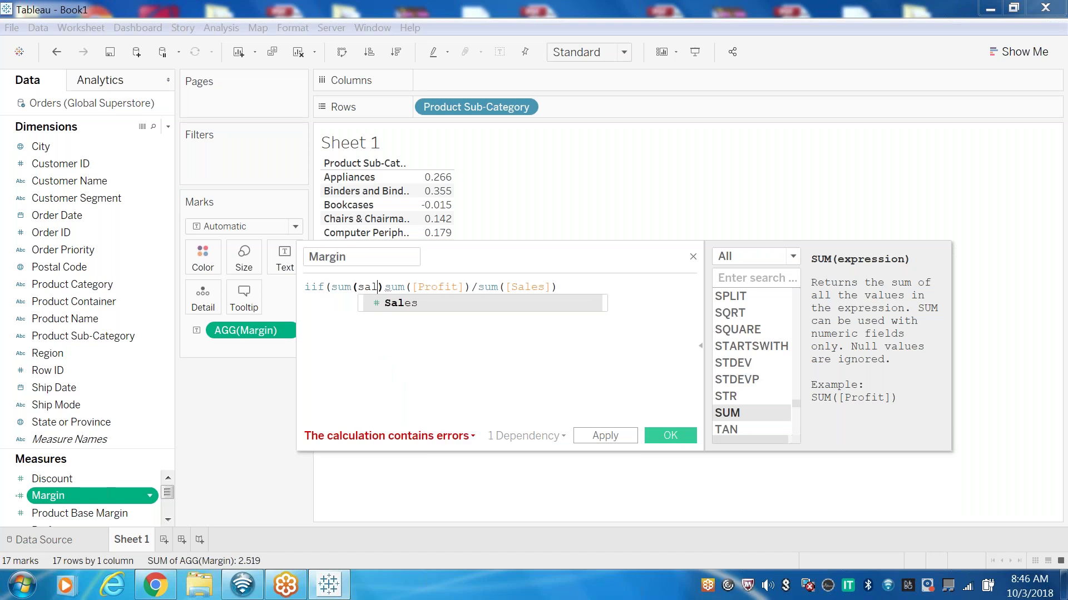
click(407, 303)
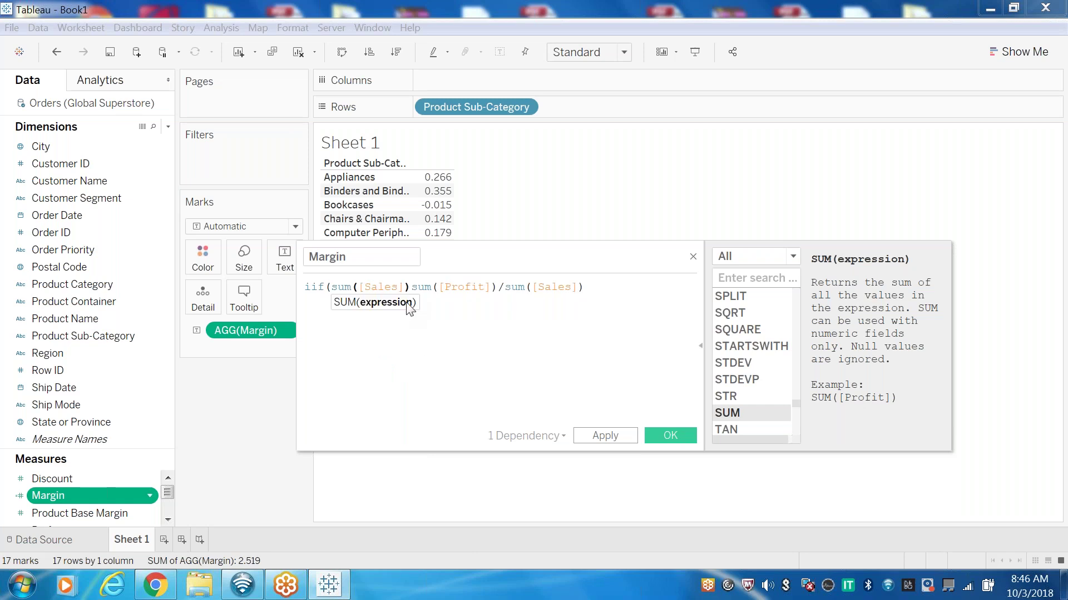
Finish the iif test as sum([Sales])=0 with 0 as its true result, separated by commas from the ratio.
mouse_move(409, 289)
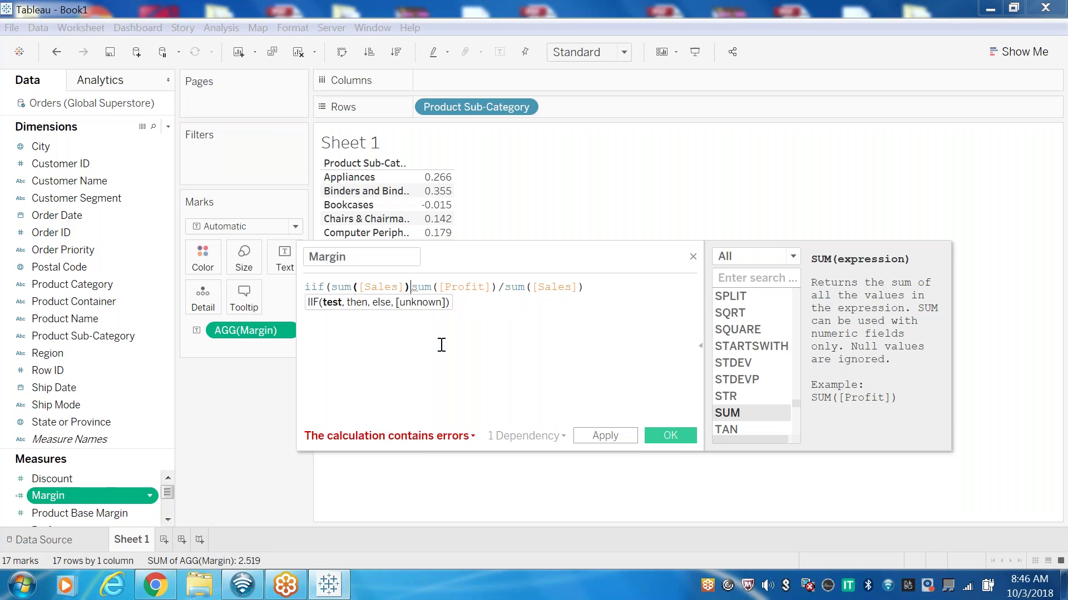
text(=)
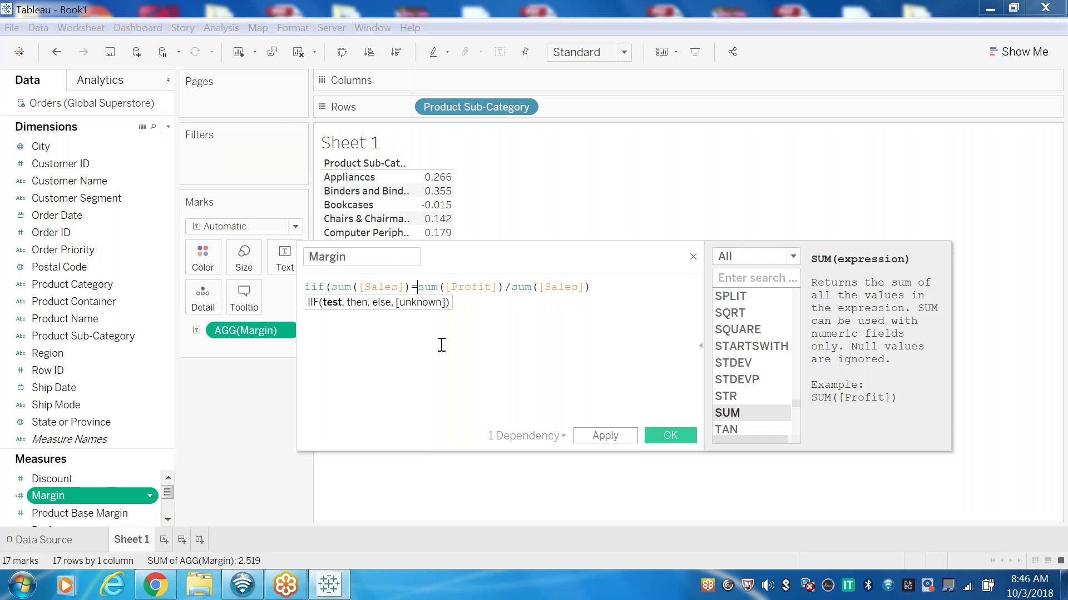
text(0 )
text(the)
key(BackSpace)
key(BackSpace)
key(BackSpace)
text(0)
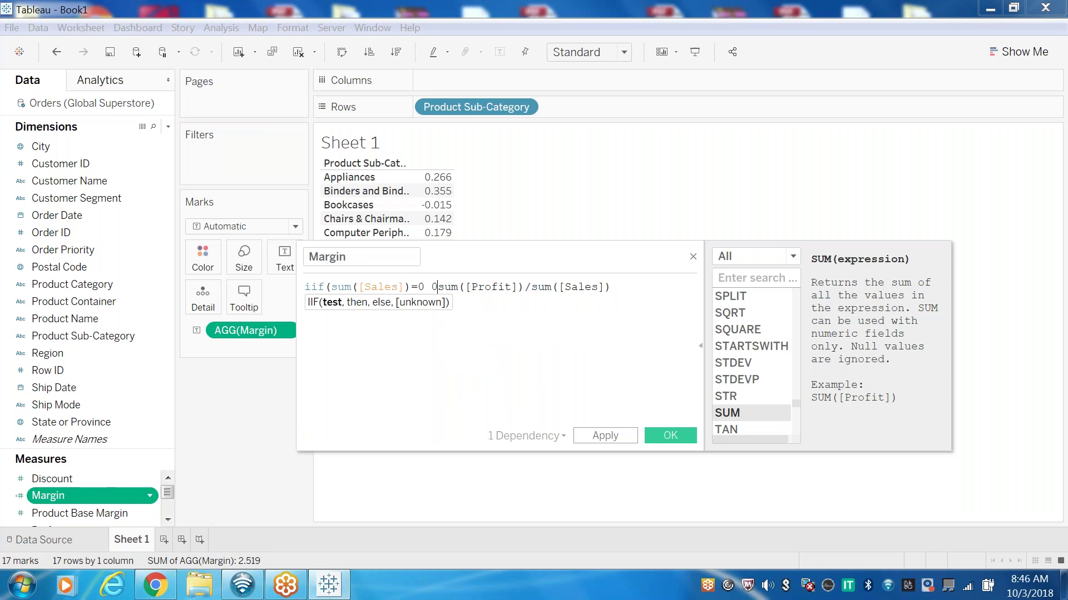
key(BackSpace)
key(BackSpace)
text(,0,)
Close the iif expression after sum([Profit])/sum([Sales]) with a final parenthesis and save the Margin calculation.
click(647, 287)
text())
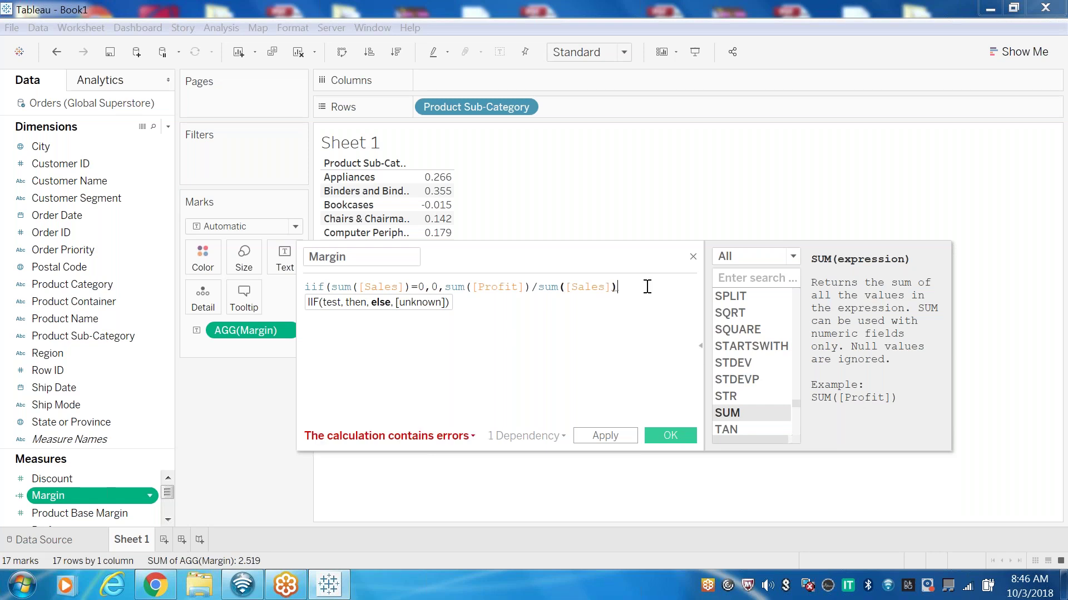
click(410, 287)
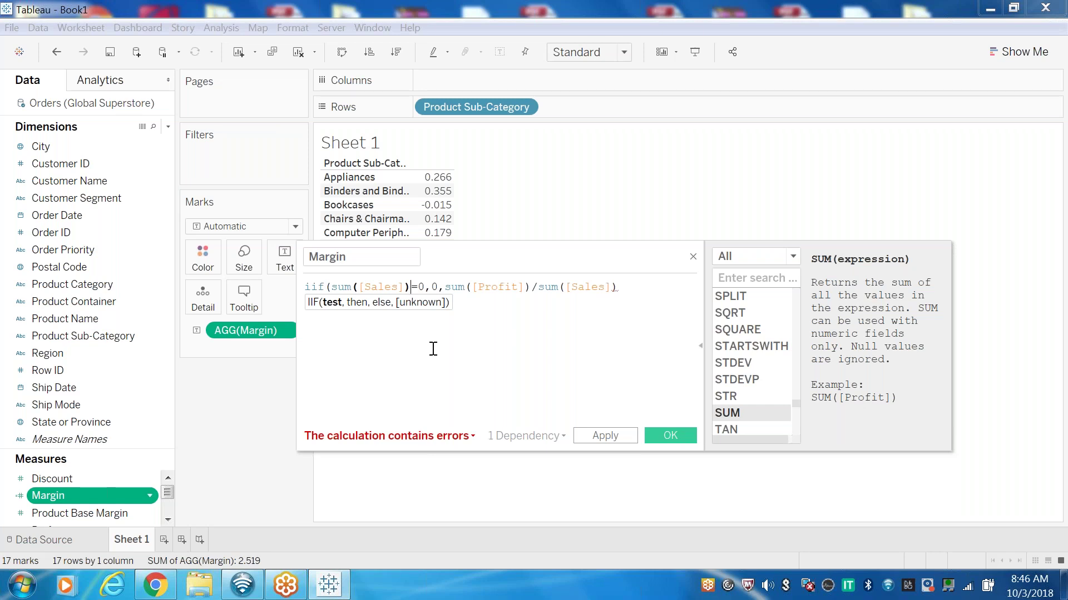
text())
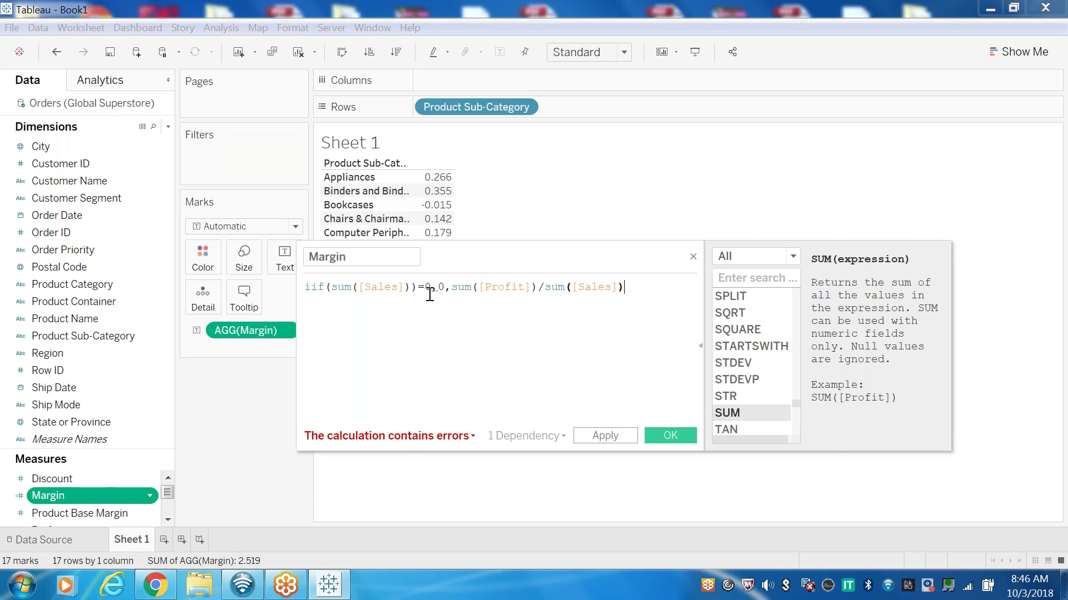
key(BackSpace)
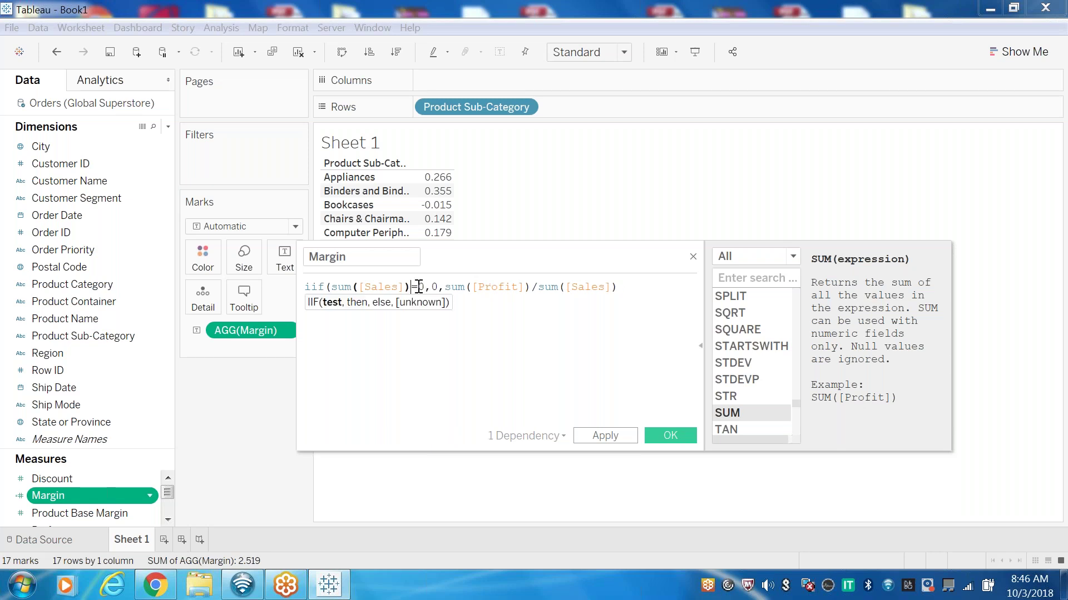
click(639, 288)
text())
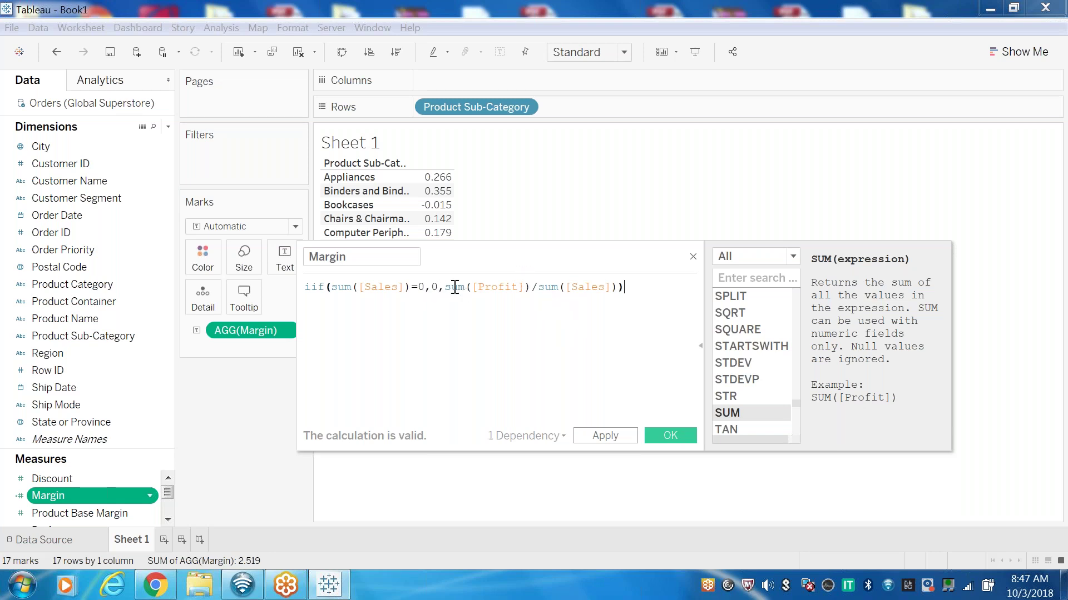
drag(446, 287, 624, 289)
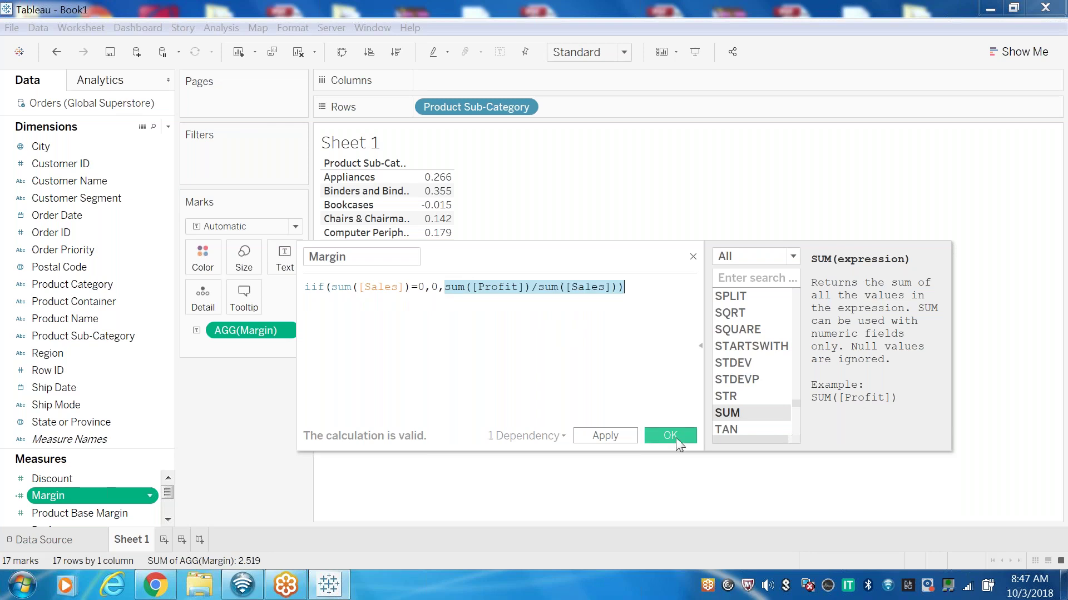
click(676, 437)
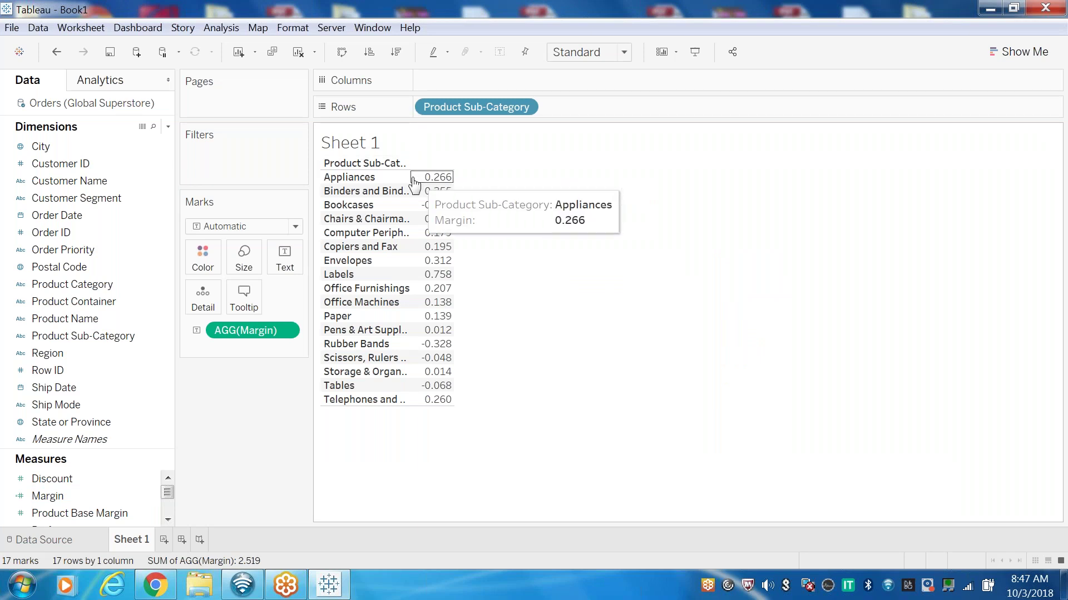
Reopen the Margin calculation to review its sum([Sales])=0 test, and close the editor.
click(85, 498)
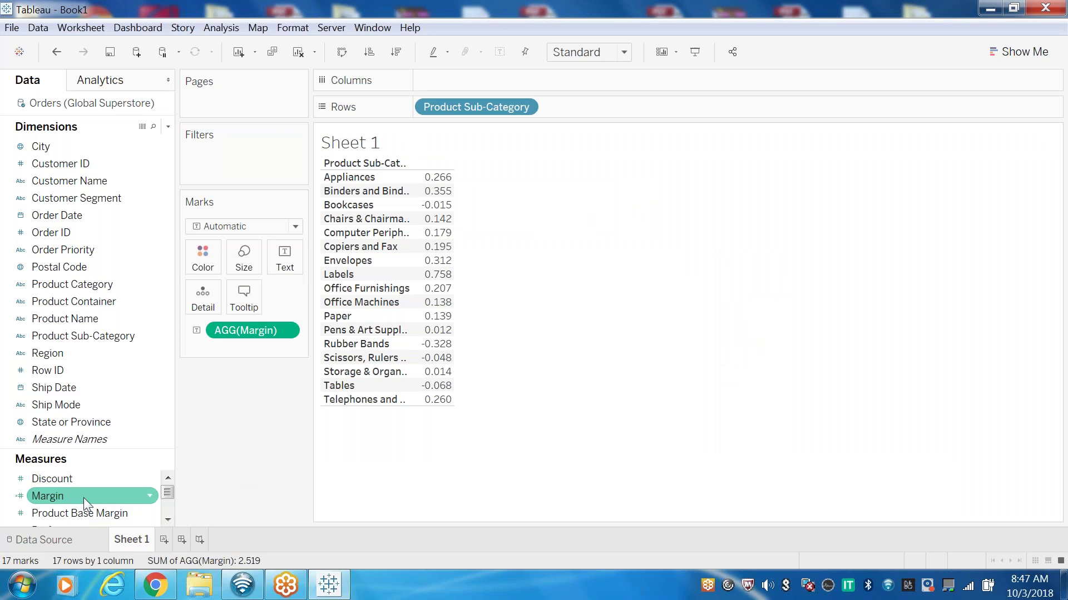
right_click(84, 498)
click(162, 260)
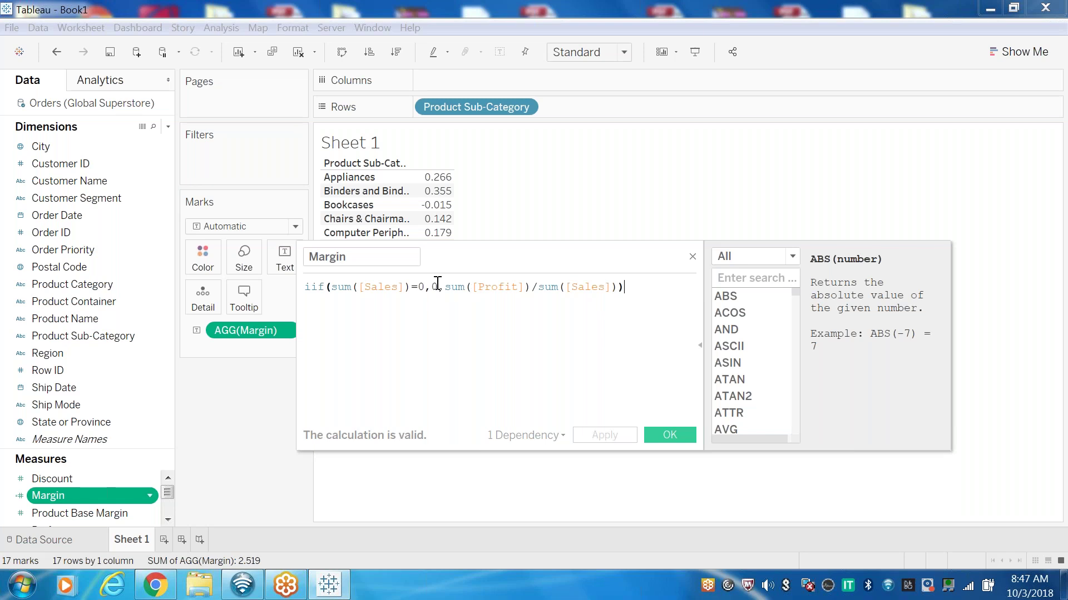
drag(427, 287, 324, 287)
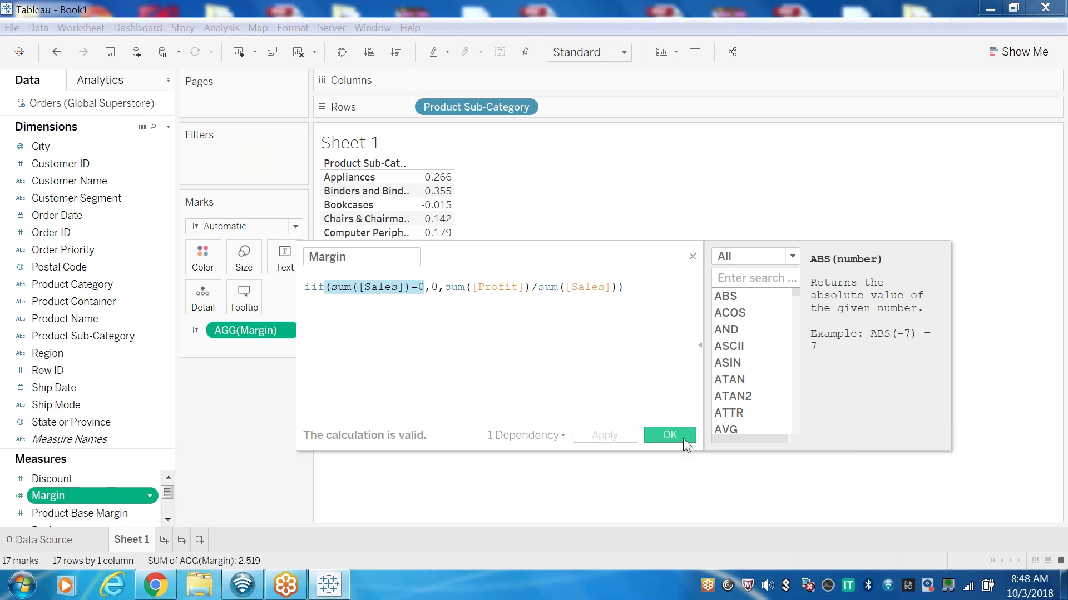
click(665, 435)
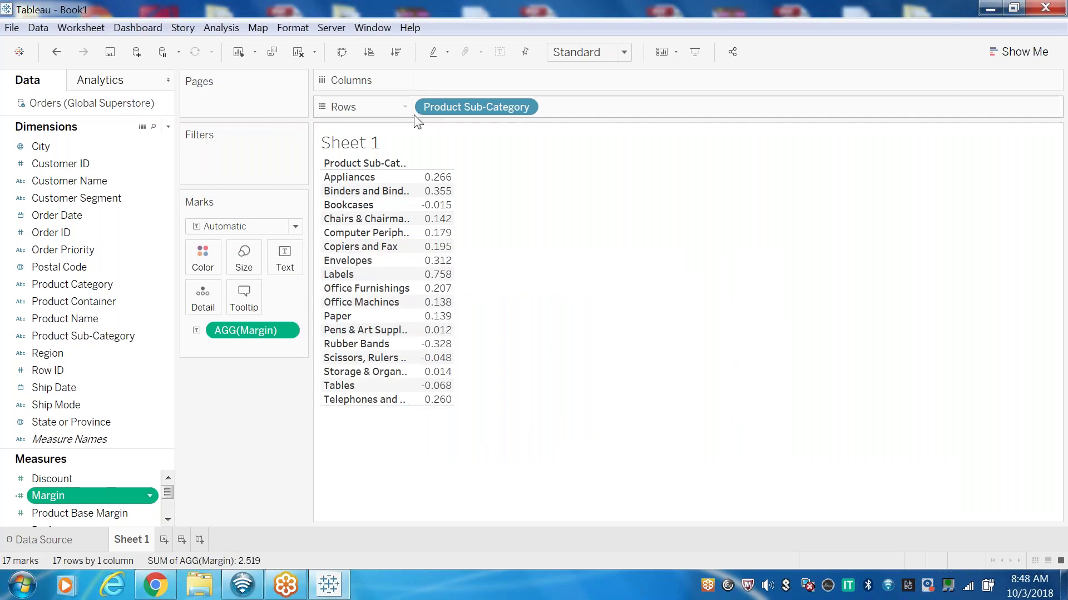
Select the Office Machines row in the table of Margin by Product Sub-Category.
mouse_move(413, 188)
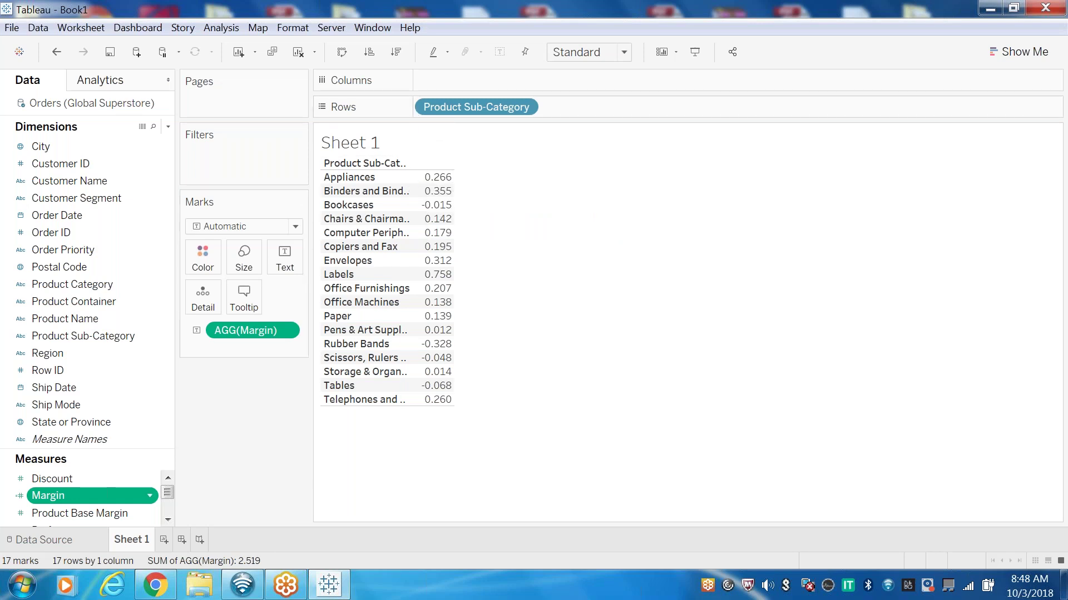
drag(331, 176, 76, 264)
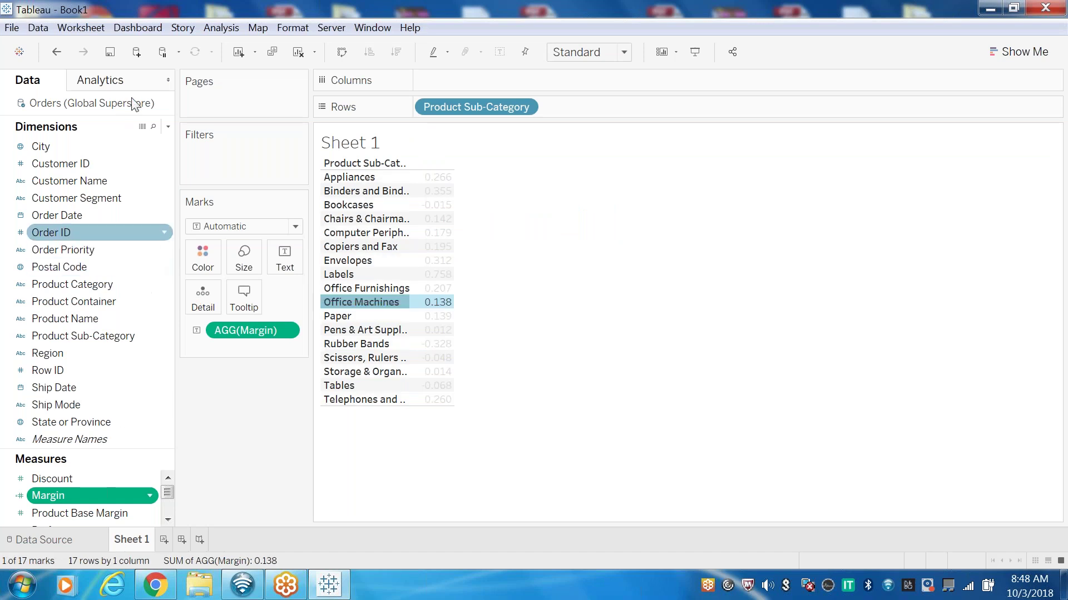
Open the data source and remove the Orders table from its canvas.
click(55, 546)
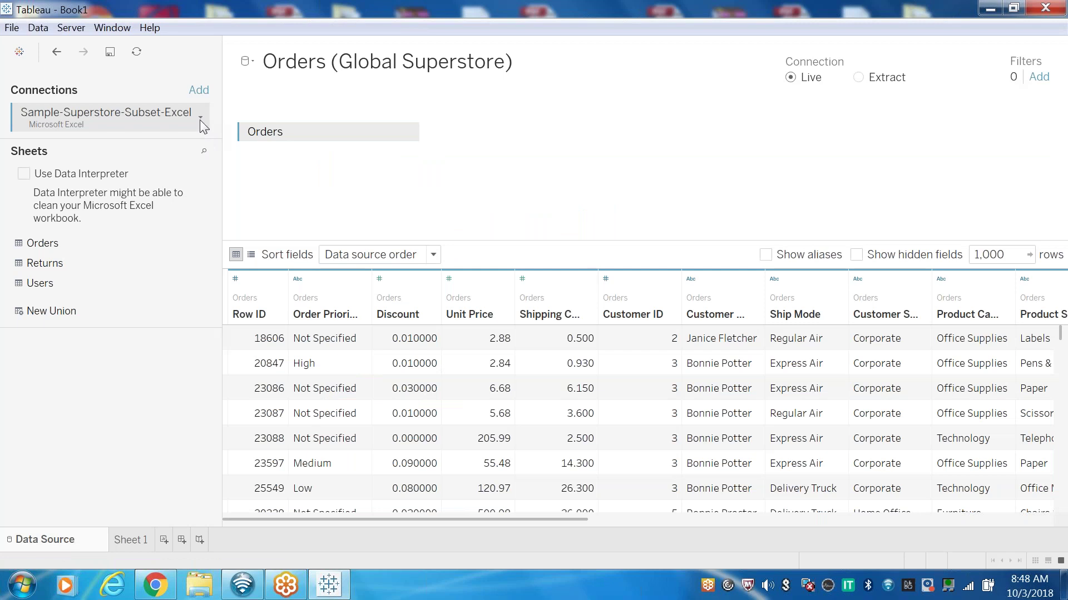
click(201, 117)
click(361, 198)
drag(250, 141, 89, 303)
Point the Excel connection to the Global Superstore workbook, add its Orders sheet as the table, and look through its columns.
click(199, 117)
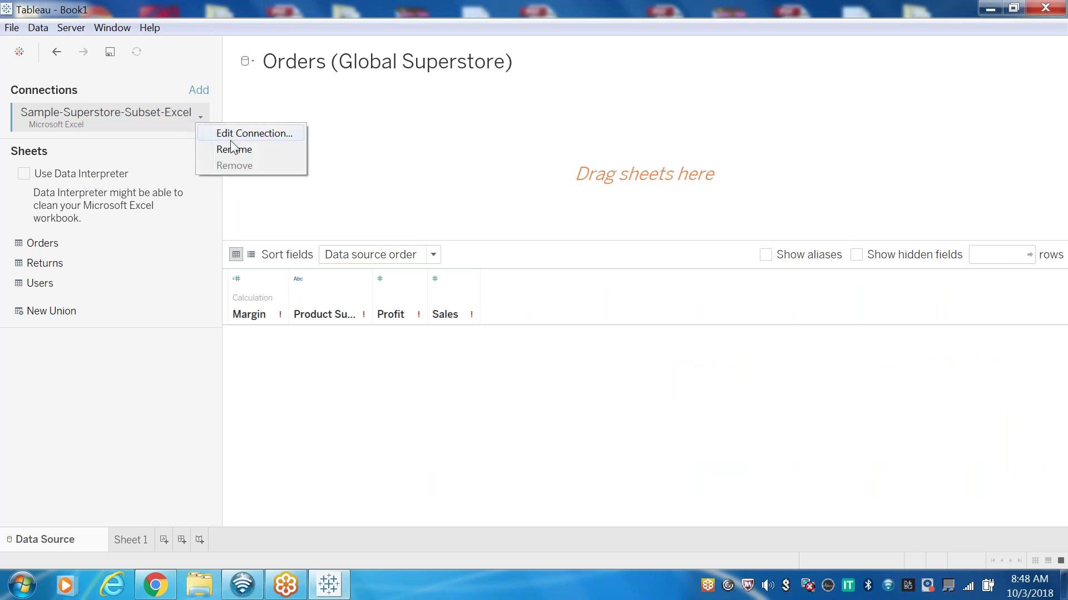
click(239, 135)
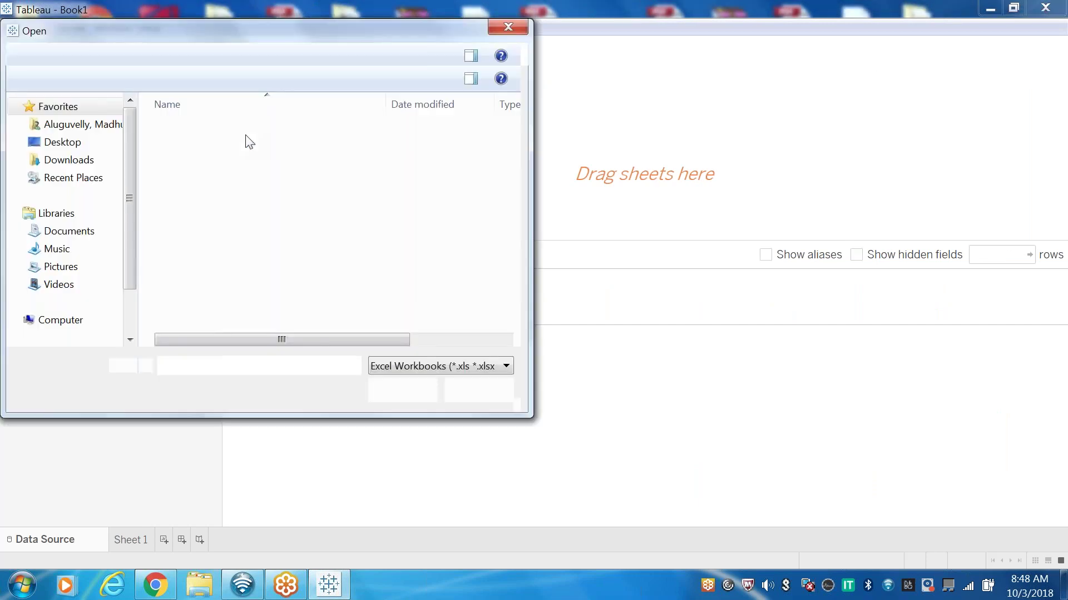
click(231, 166)
click(417, 396)
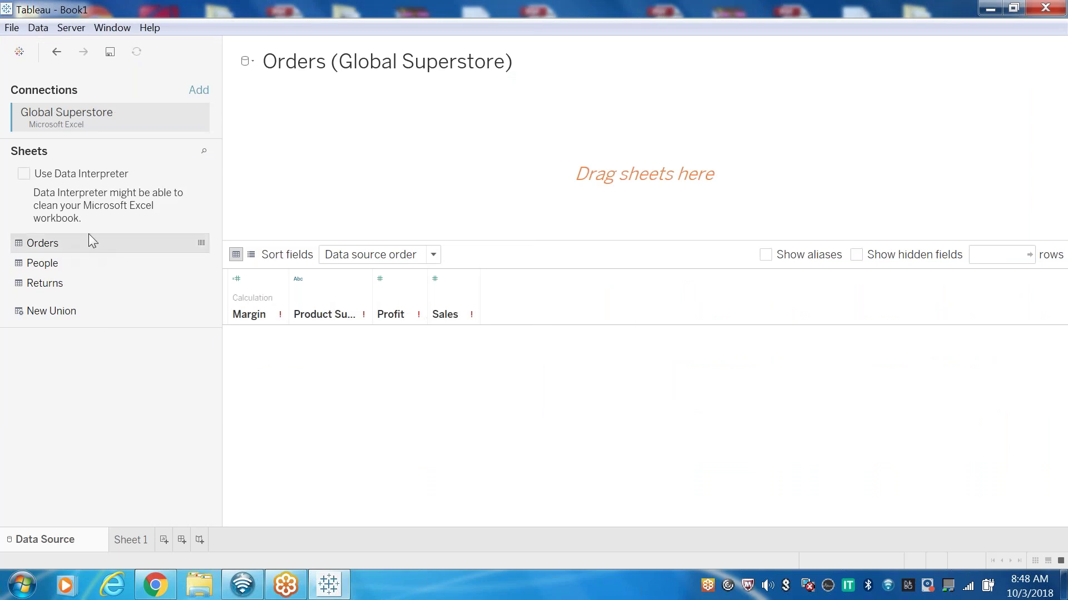
drag(89, 234, 333, 144)
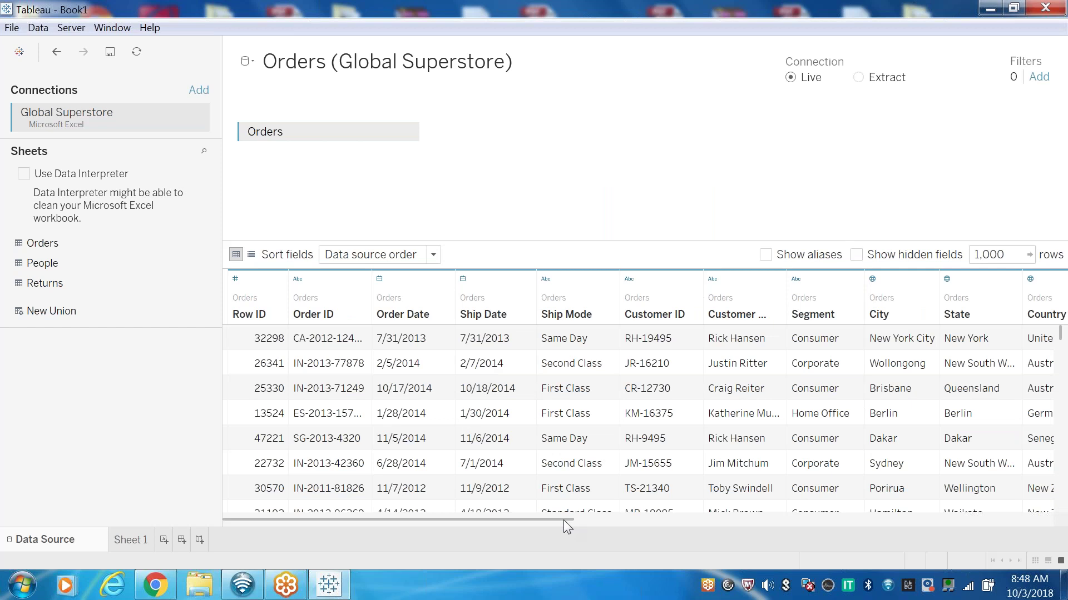
click(602, 520)
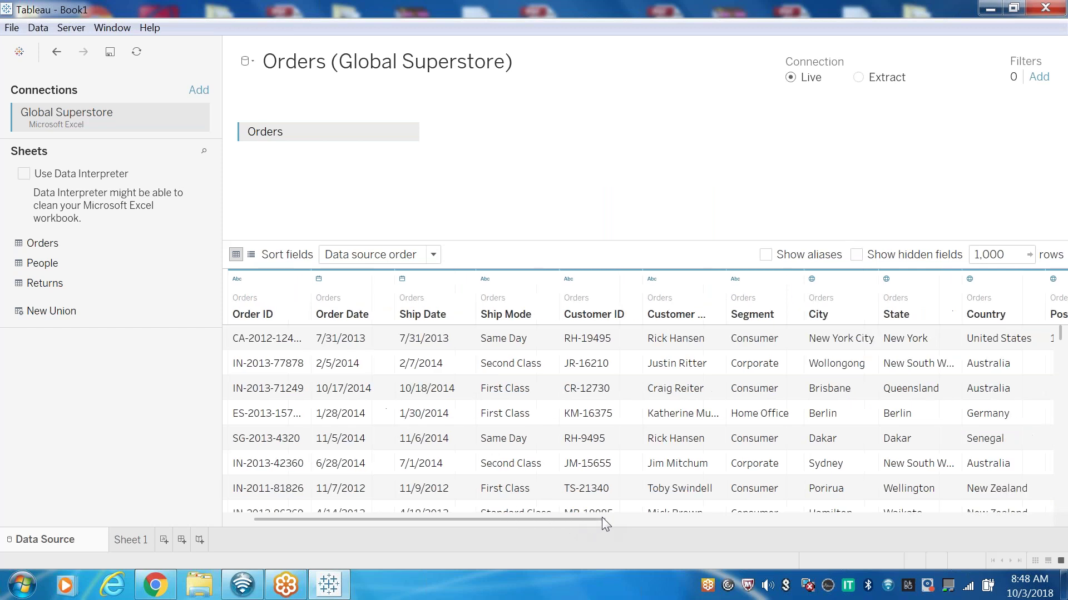
drag(601, 517, 232, 167)
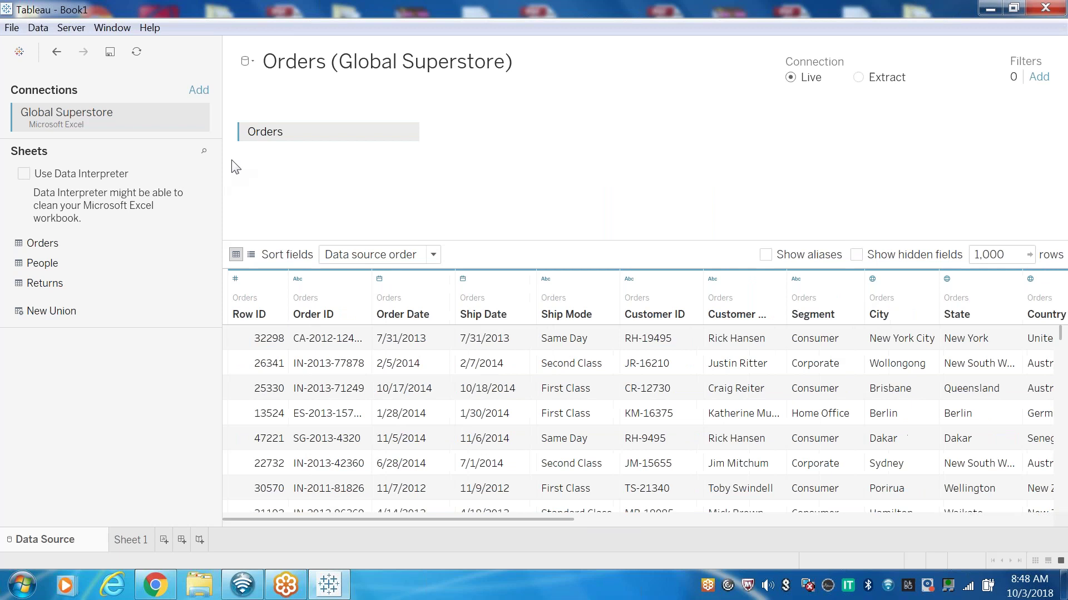
Point the connection back to the Sample-Superstore-Subset-Excel workbook and return to Sheet 1.
click(200, 120)
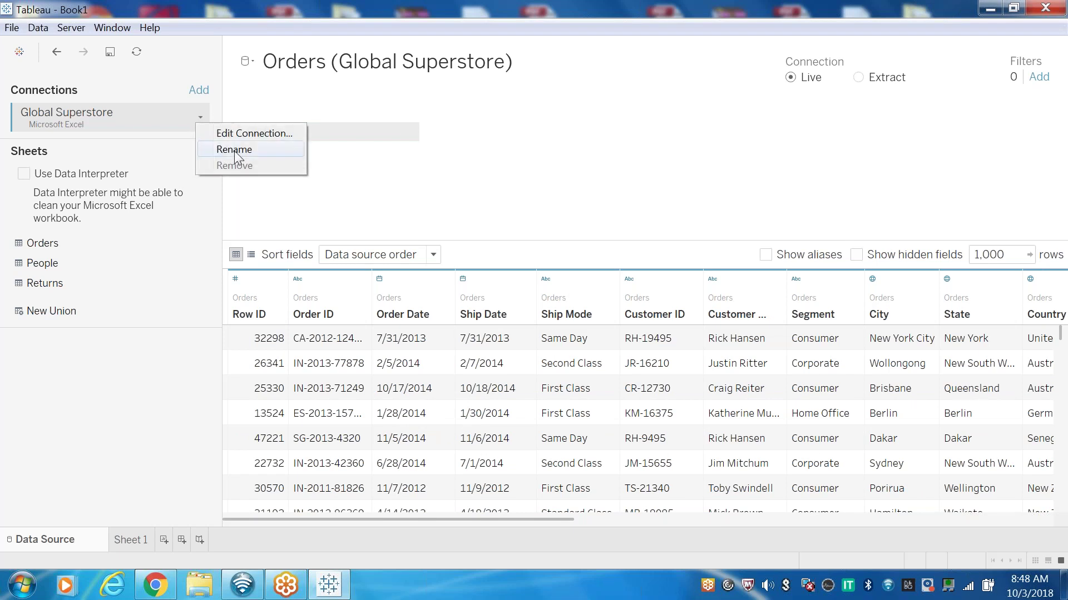
click(245, 132)
click(296, 180)
click(405, 389)
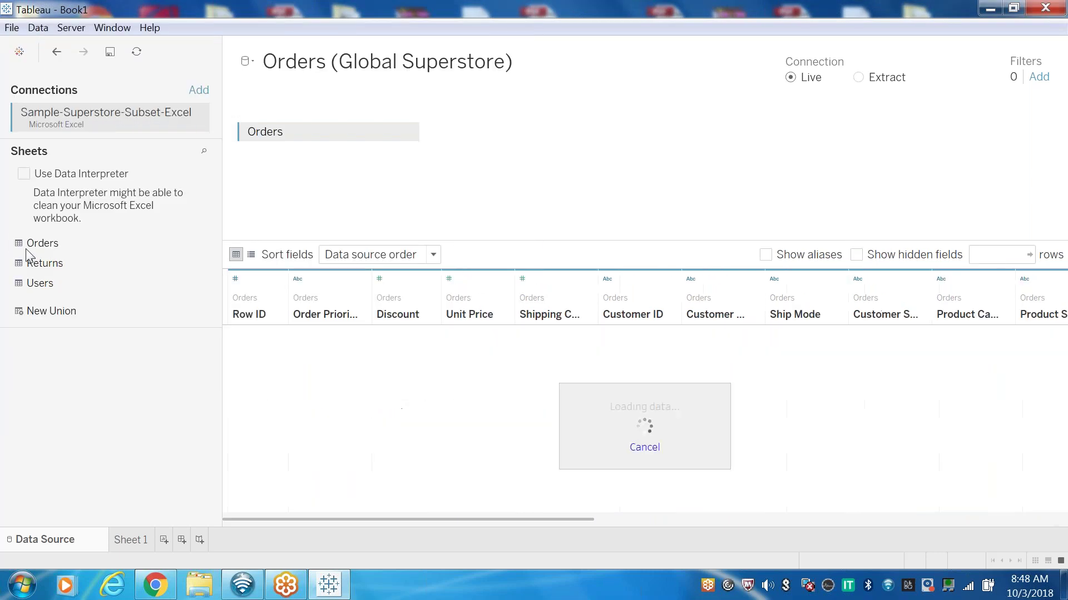
click(135, 543)
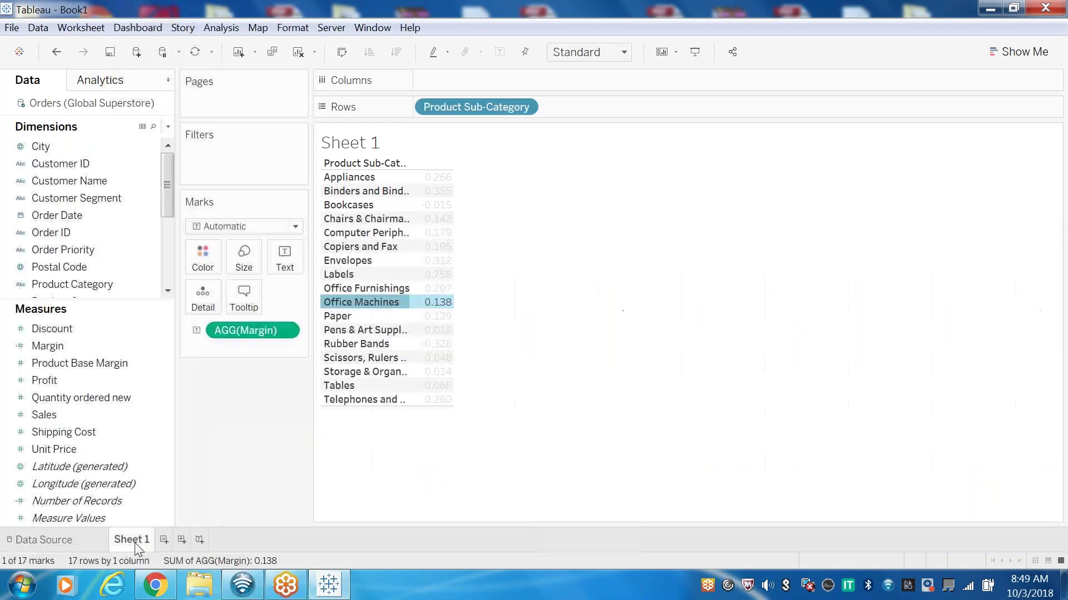
Clear Sheet 1 by removing Margin from the marks and Product Sub-Category from the rows.
click(121, 349)
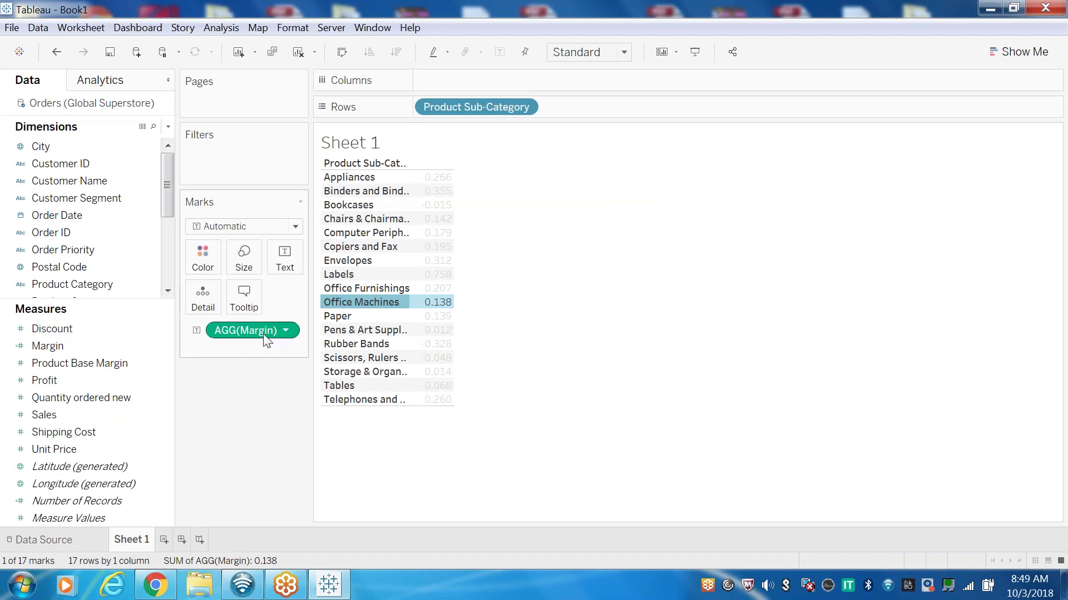
drag(264, 336, 56, 312)
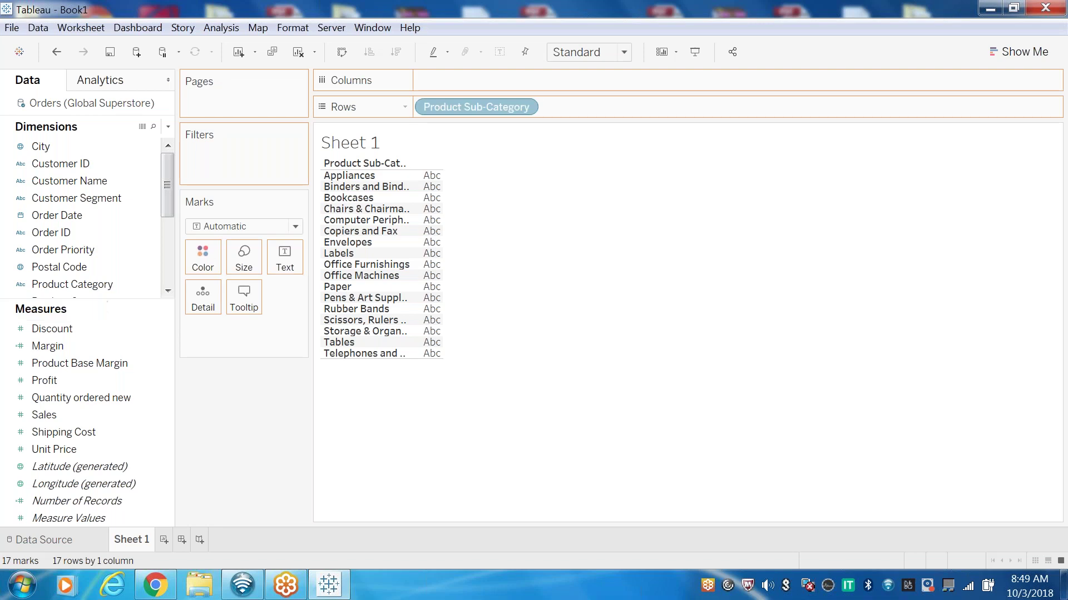
Try Region and Product Category in turn as the row field of the empty view.
drag(168, 202, 170, 246)
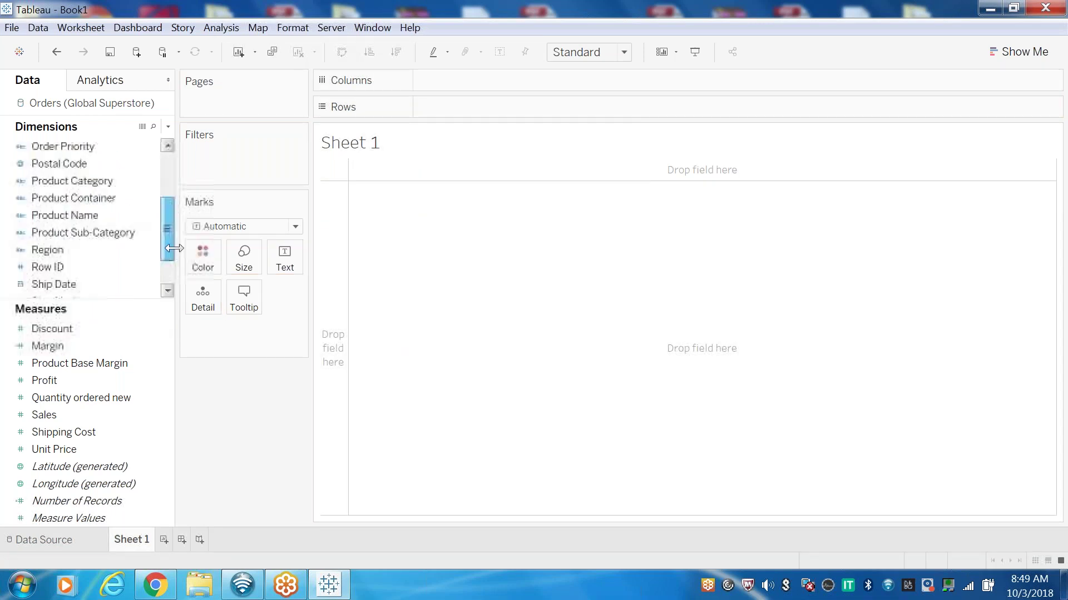
drag(50, 249, 342, 225)
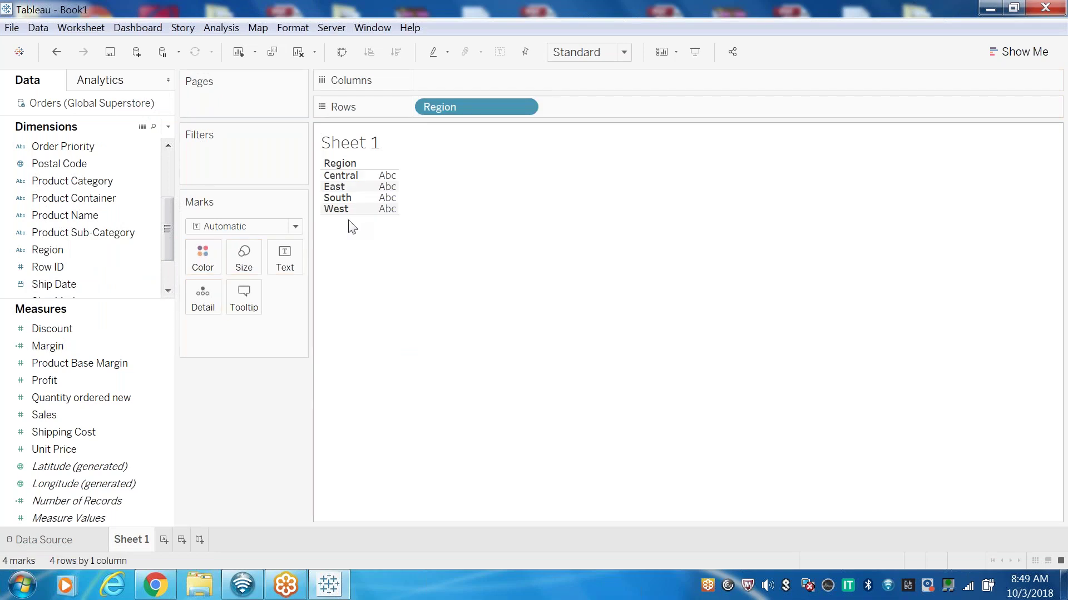
drag(445, 108, 169, 237)
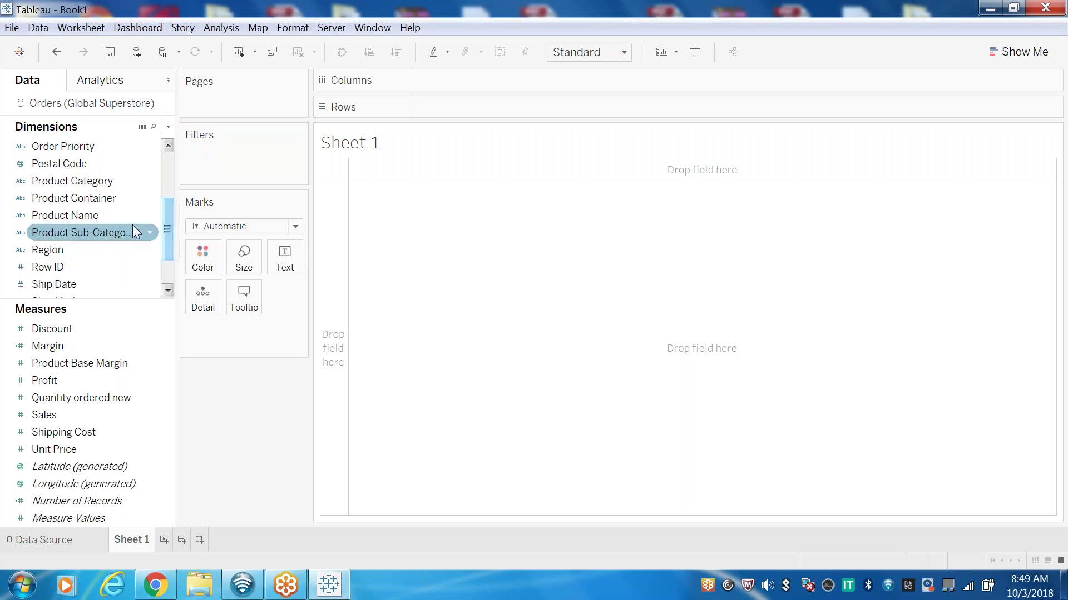
drag(105, 183, 331, 239)
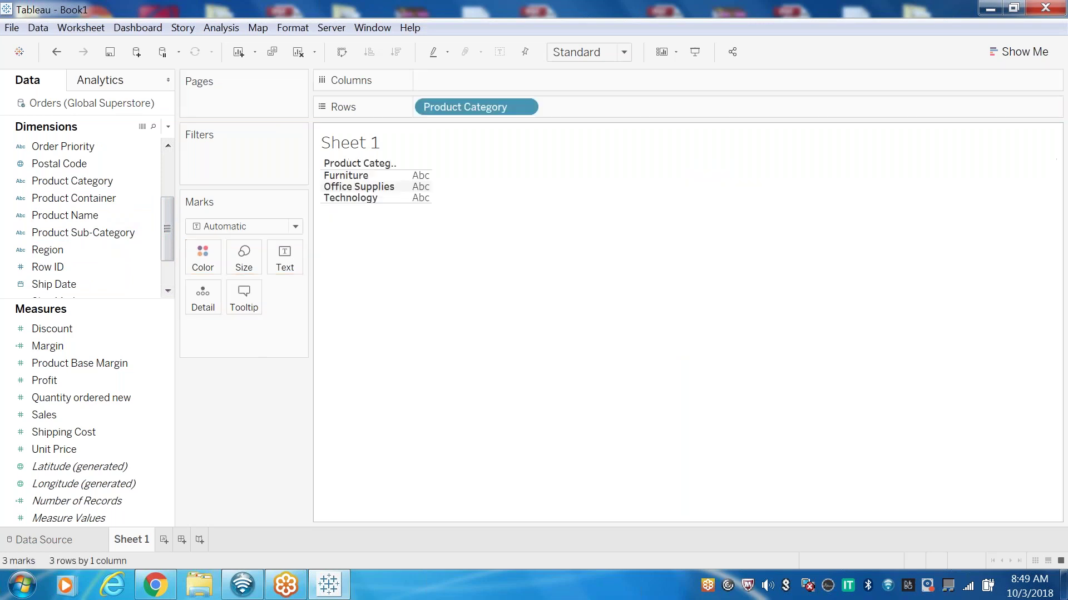
Replace Product Category with Product Sub-Category in the rows, show summed Sales as text, and widen the name column to fit full names.
drag(441, 108, 339, 226)
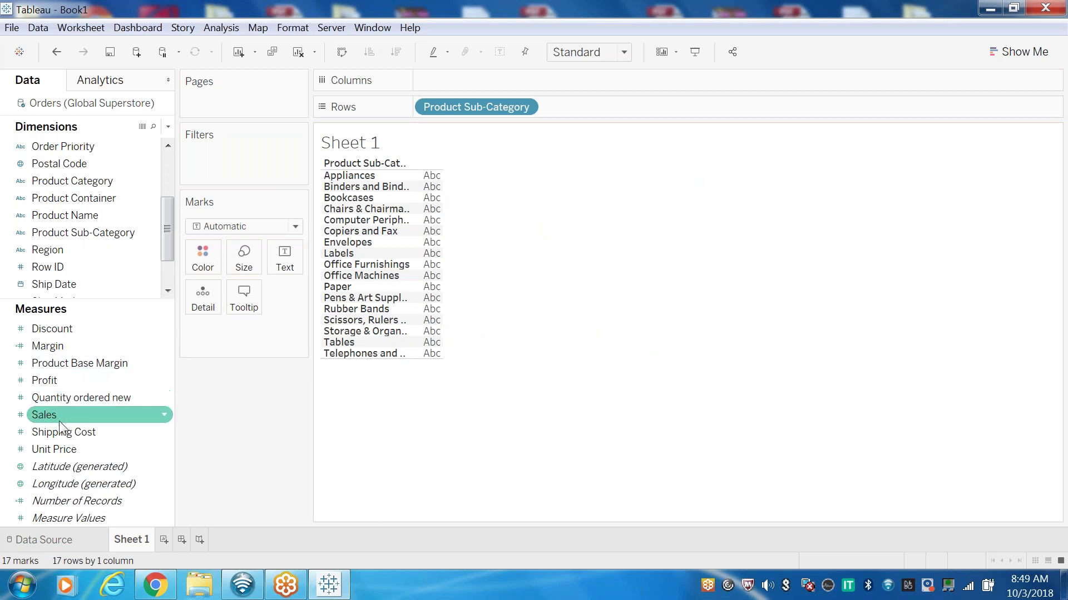
drag(57, 425, 416, 181)
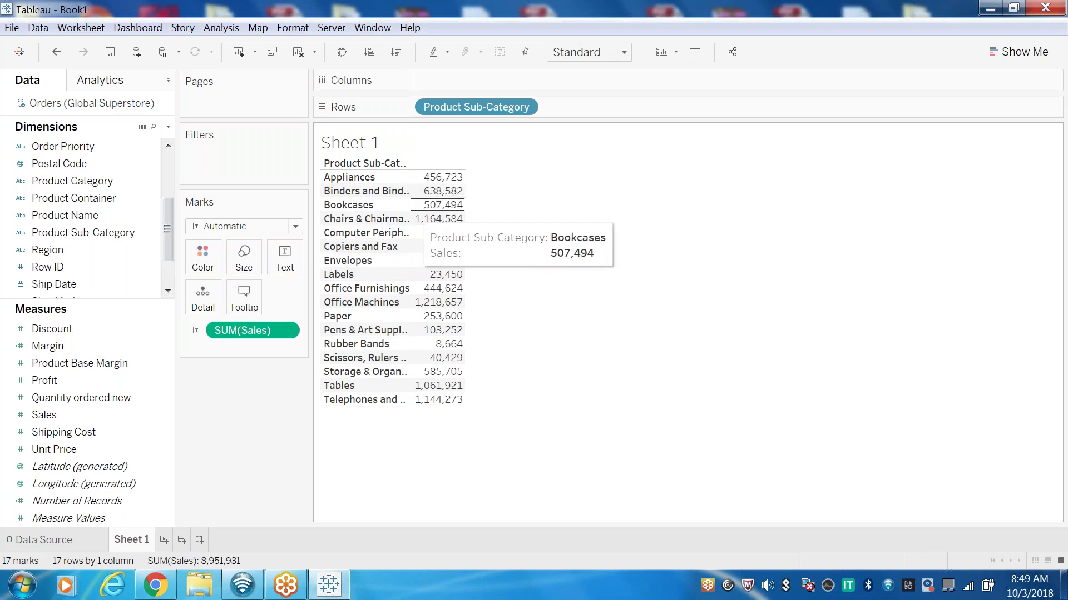
click(345, 220)
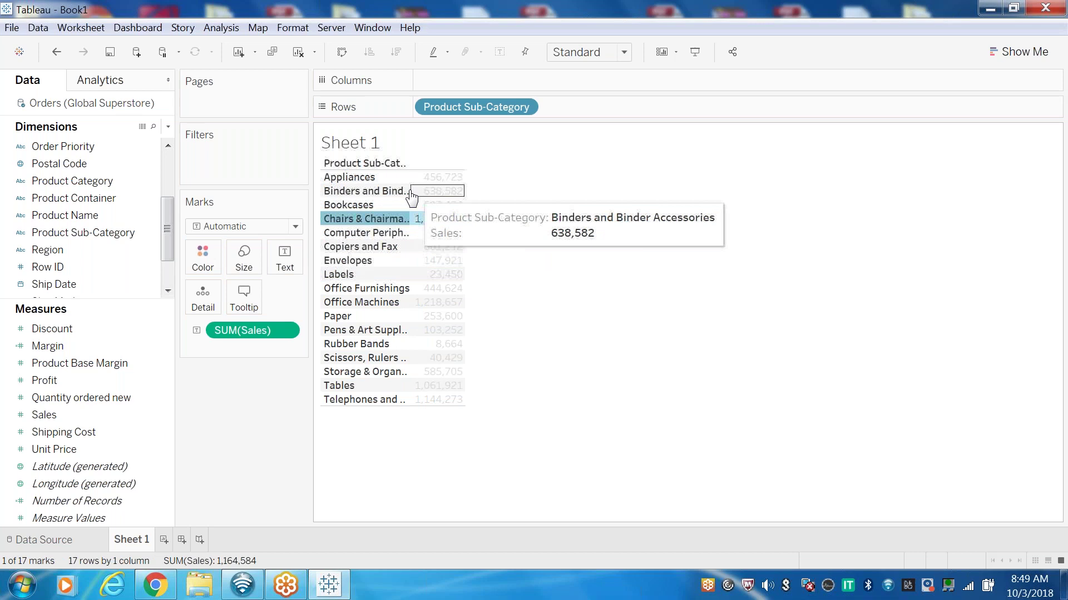
drag(514, 192, 514, 193)
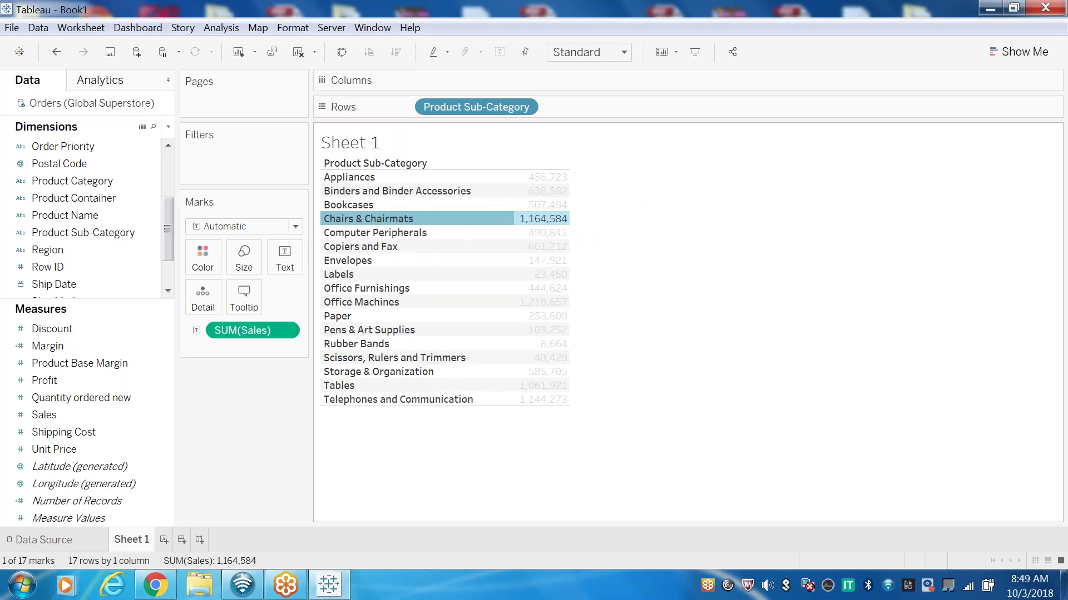
click(700, 286)
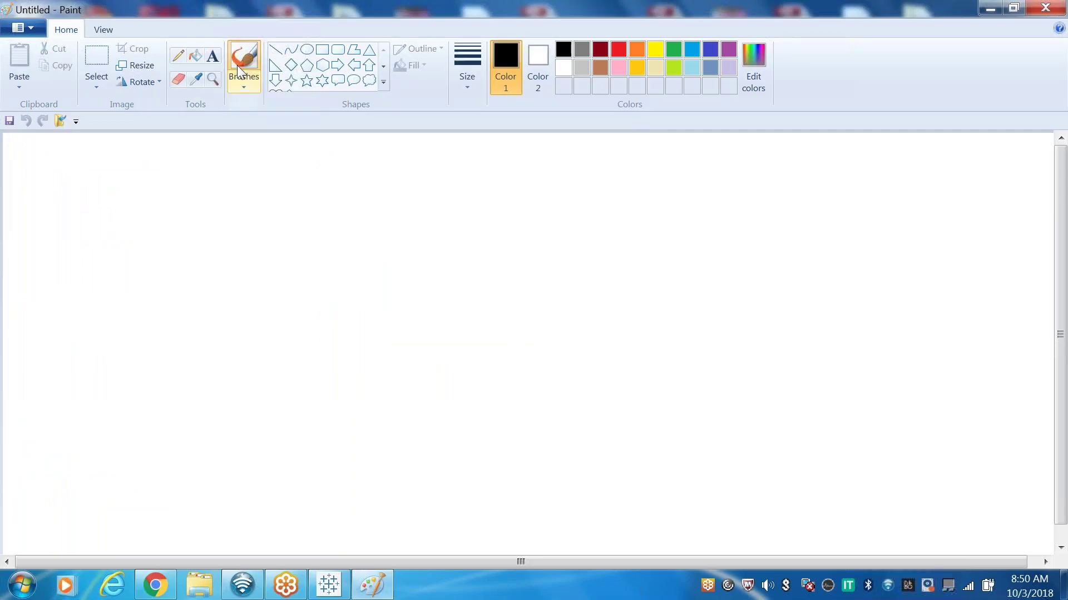
In Paint, write a text list headed Product with the letters A to H on separate lines.
click(213, 56)
drag(187, 235, 465, 483)
text(Pro)
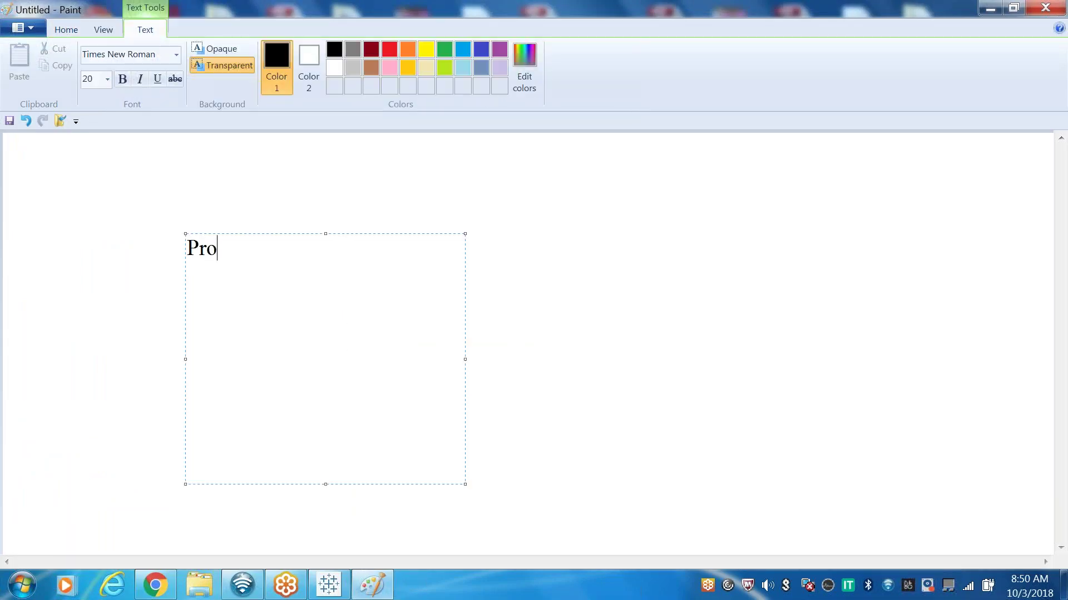
text(duct)
key(Return)
text(A)
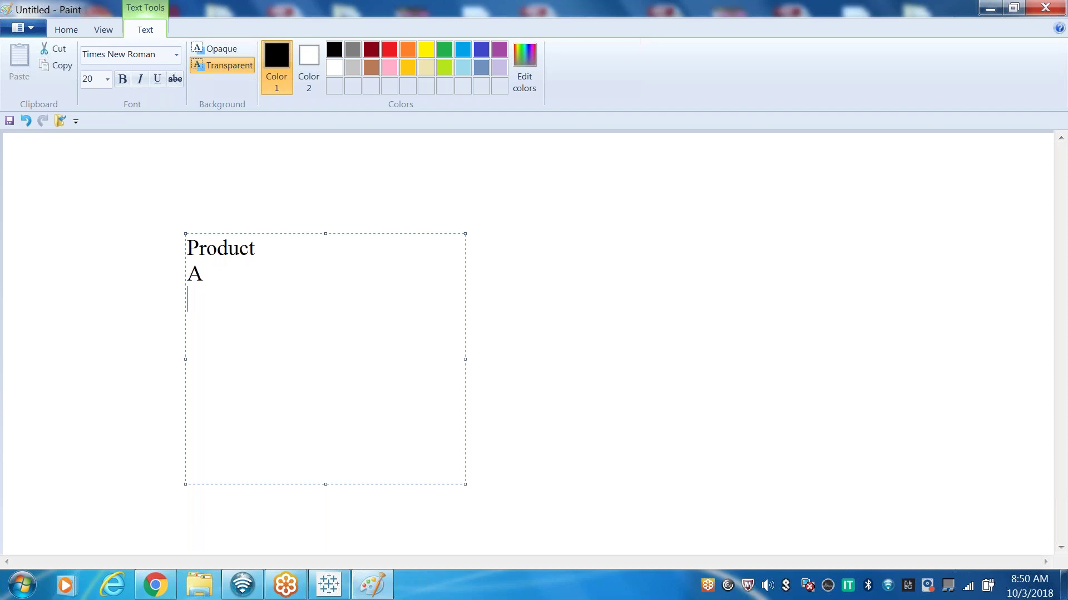
key(Return)
text(B )
text(C )
text(D)
key(Return)
text(E)
key(Return)
text(F)
key(Return)
text(G )
text(H)
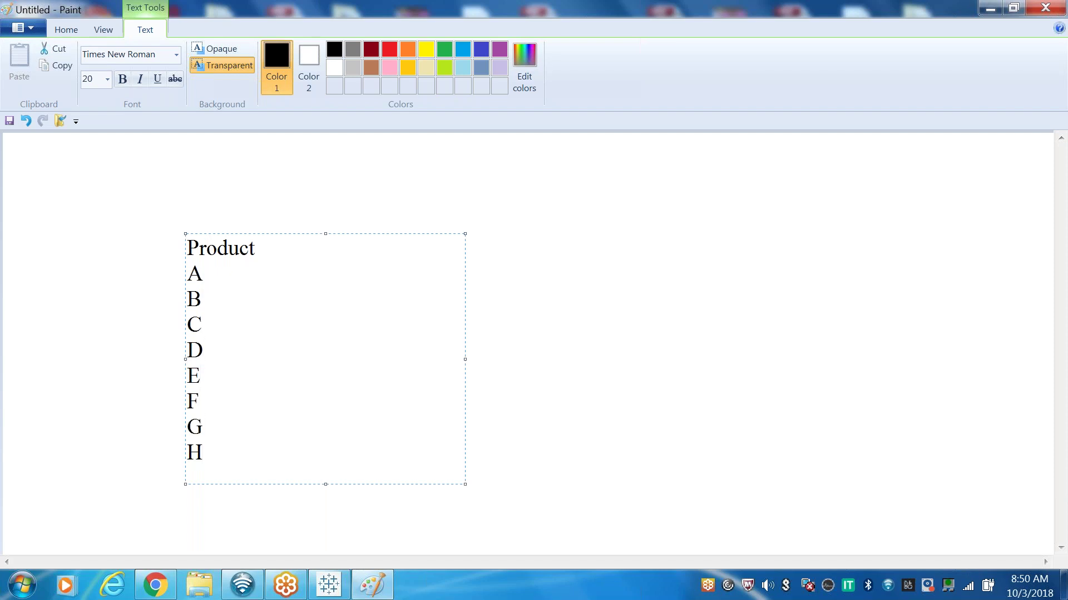
click(648, 390)
Add a second text block beside the product list, starting with the line "Group 1 - A,C,D".
drag(510, 274, 791, 497)
text(Gworup)
key(BackSpace)
key(BackSpace)
key(BackSpace)
key(BackSpace)
key(BackSpace)
key(BackSpace)
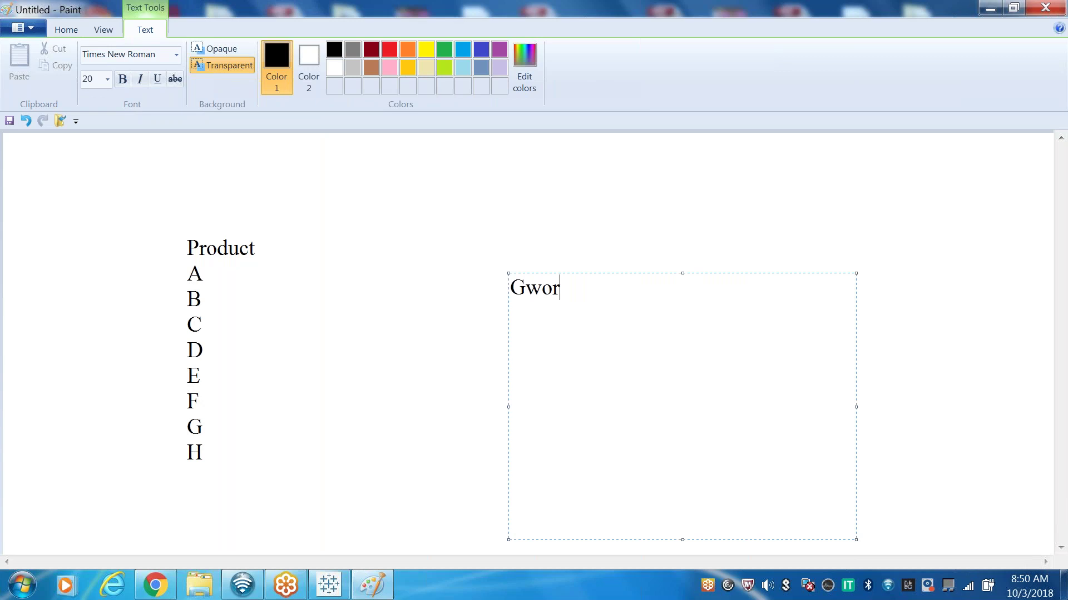
text(roup    1         - A,C,D)
key(Return)
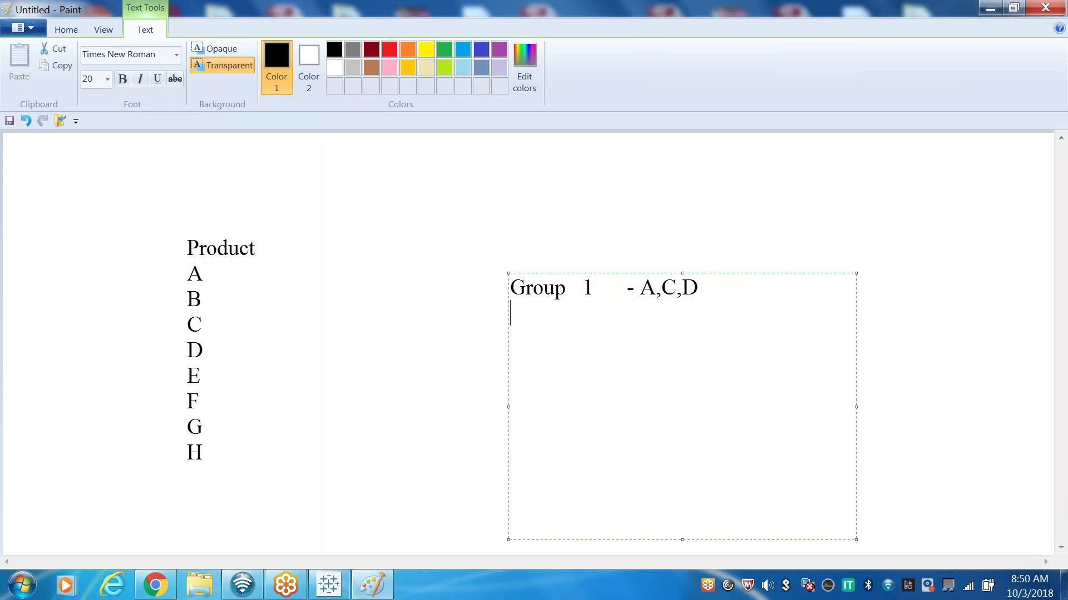
Add the line "Group 2 - B,F,G,H" and an aligned "Group 3 -" line without members below Group 1.
text(Group   2      - B,F,G)
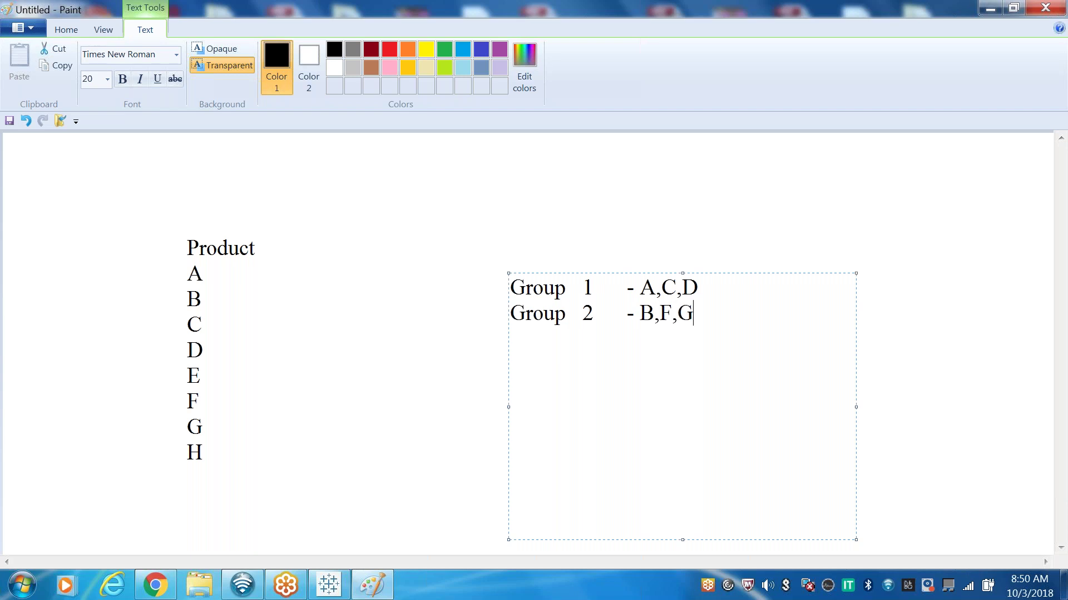
text(,H)
key(Return)
text(Group)
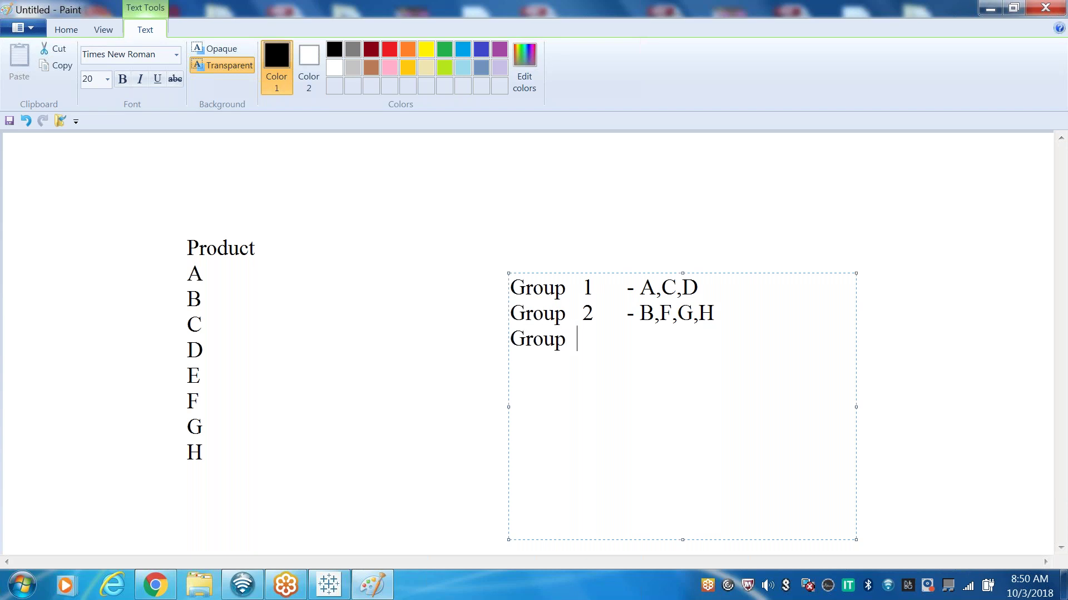
text(  3)
key(Tab)
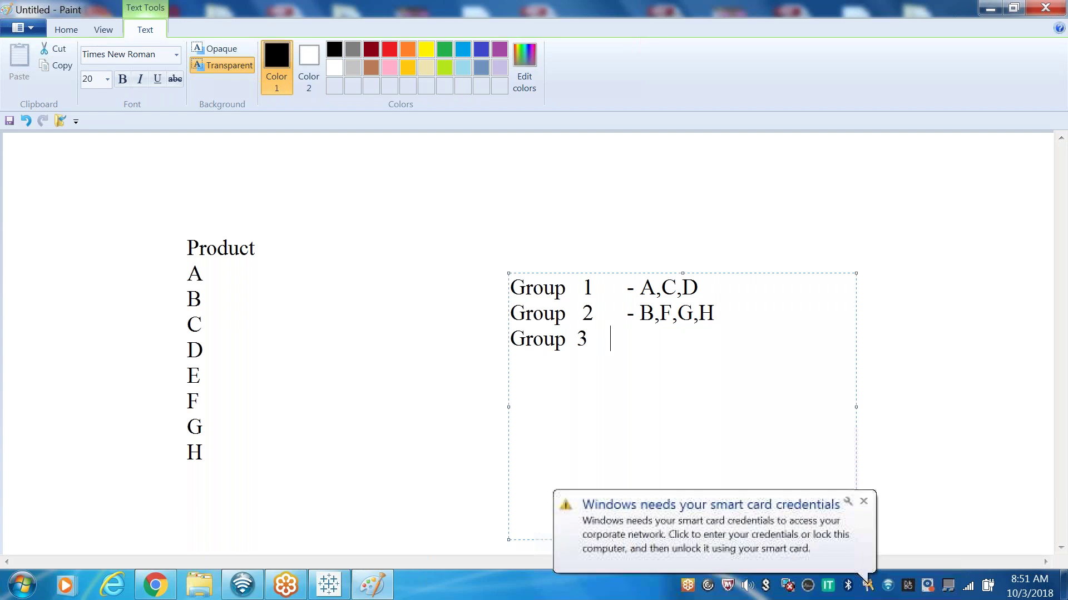
text(--)
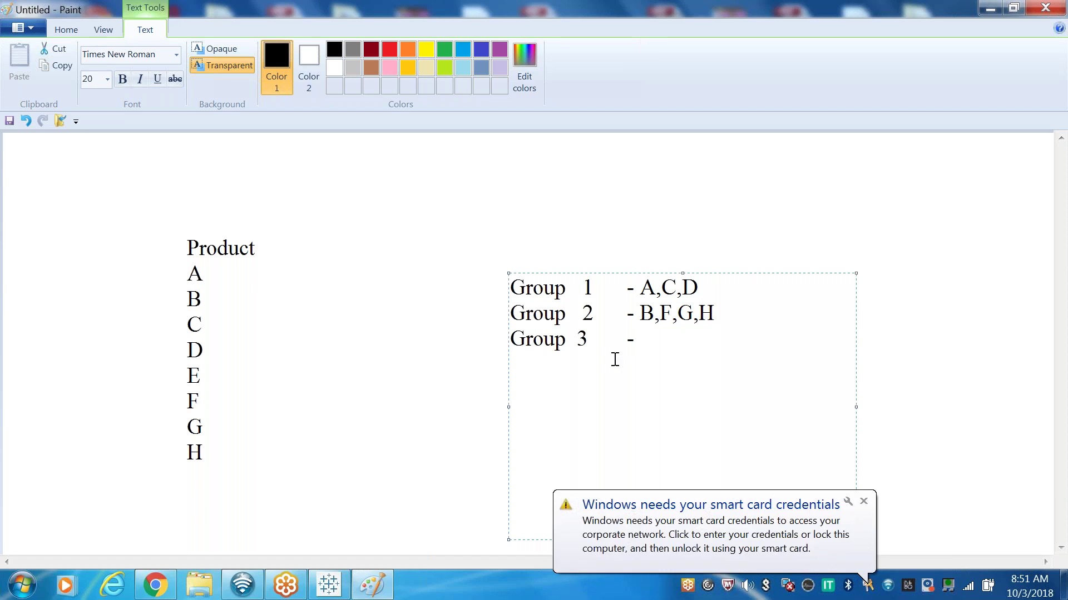
click(578, 339)
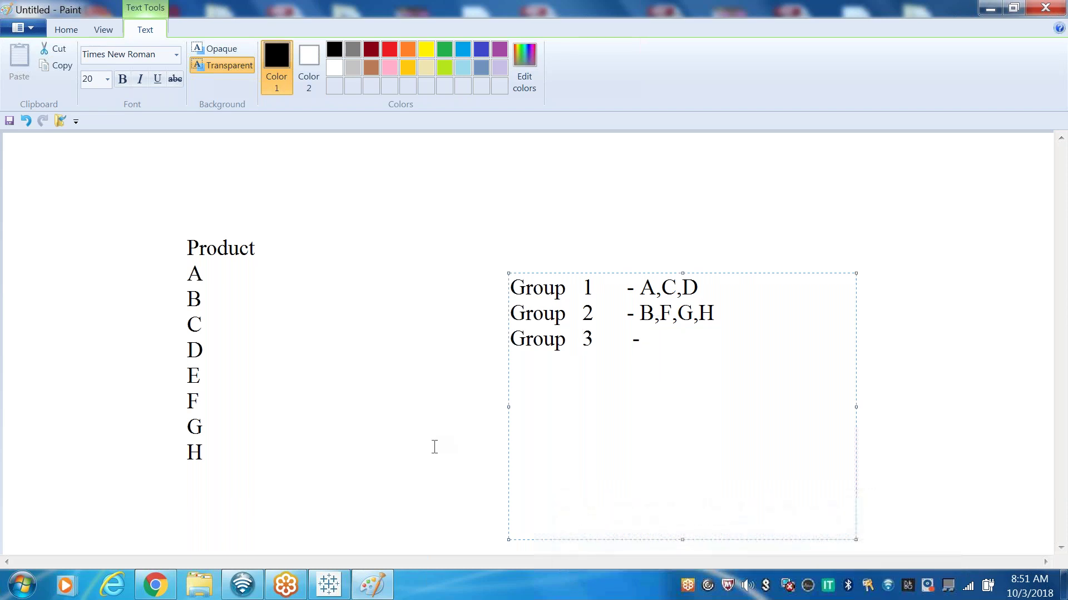
Compare the Sales by Product Sub-Category table in Tableau with the product grouping notes in Paint.
click(330, 591)
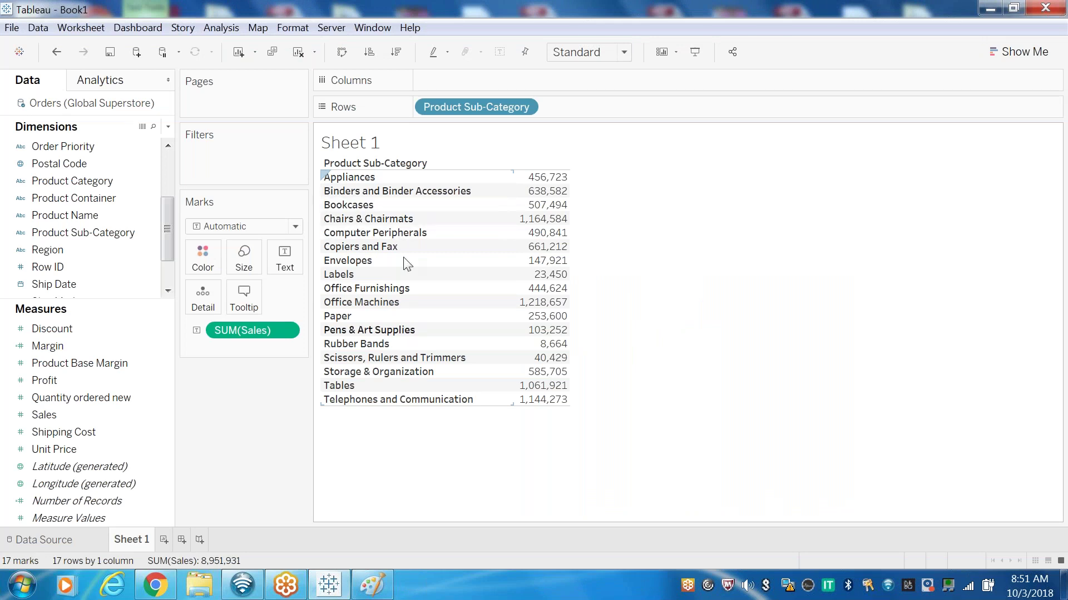
click(367, 589)
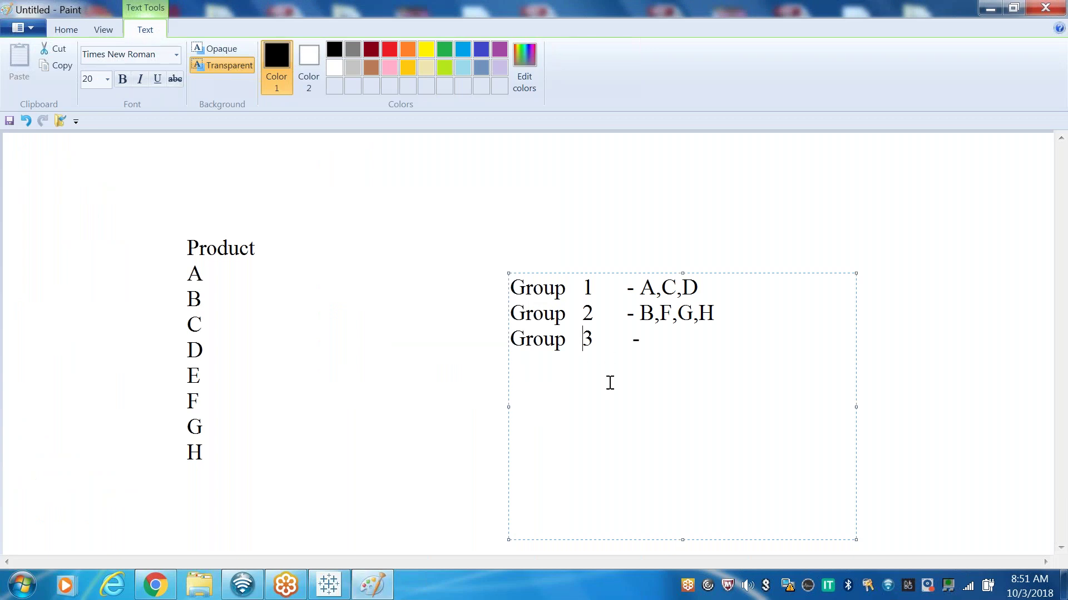
click(329, 585)
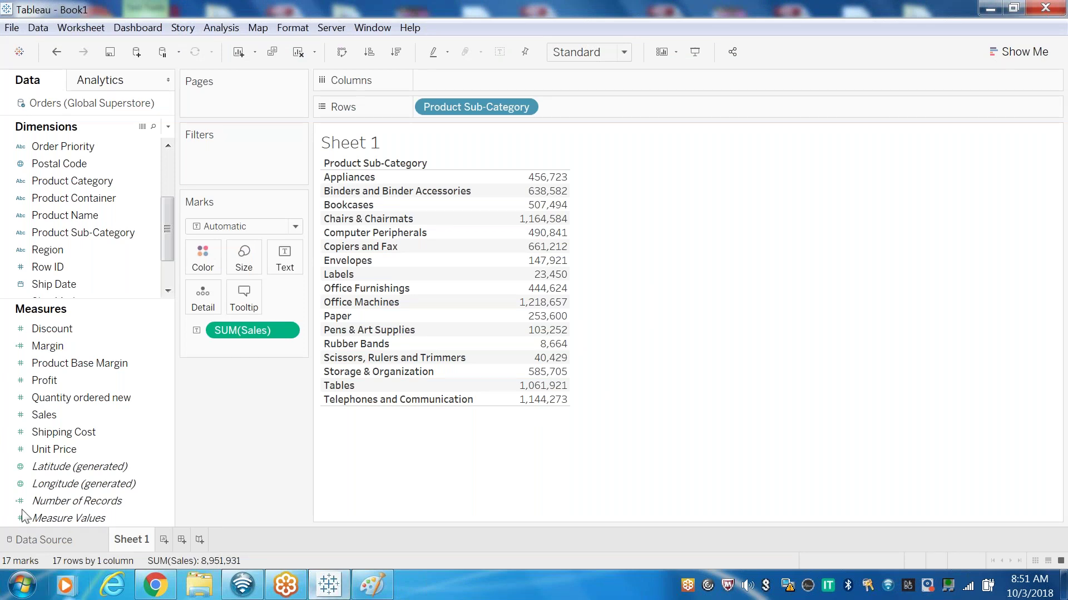
click(383, 593)
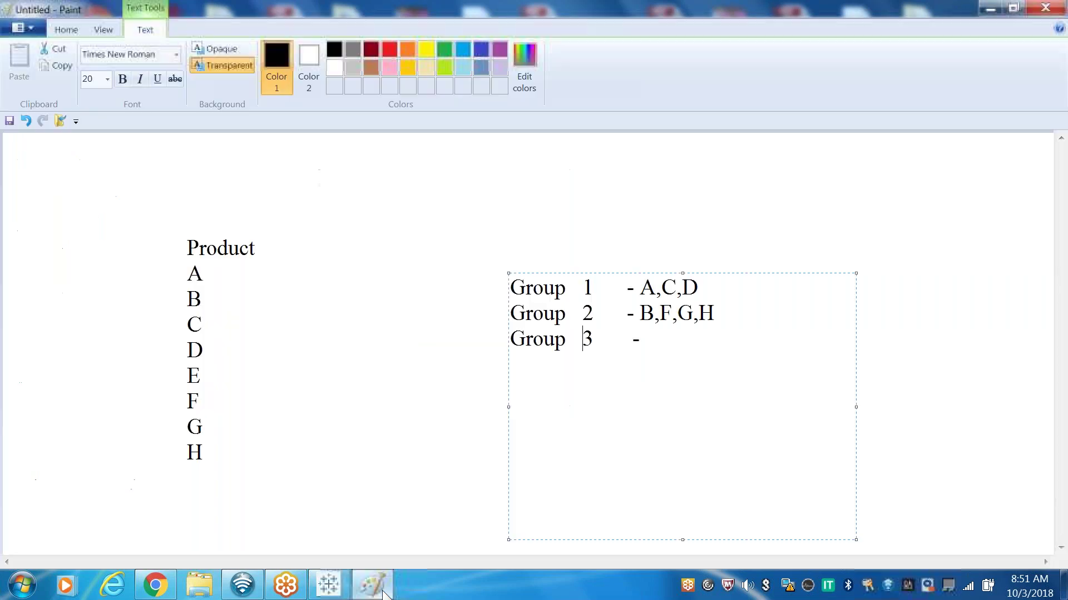
Start a text block below the group notes reading "IF PRD= A then Gorup 1 elseif PRD".
click(363, 355)
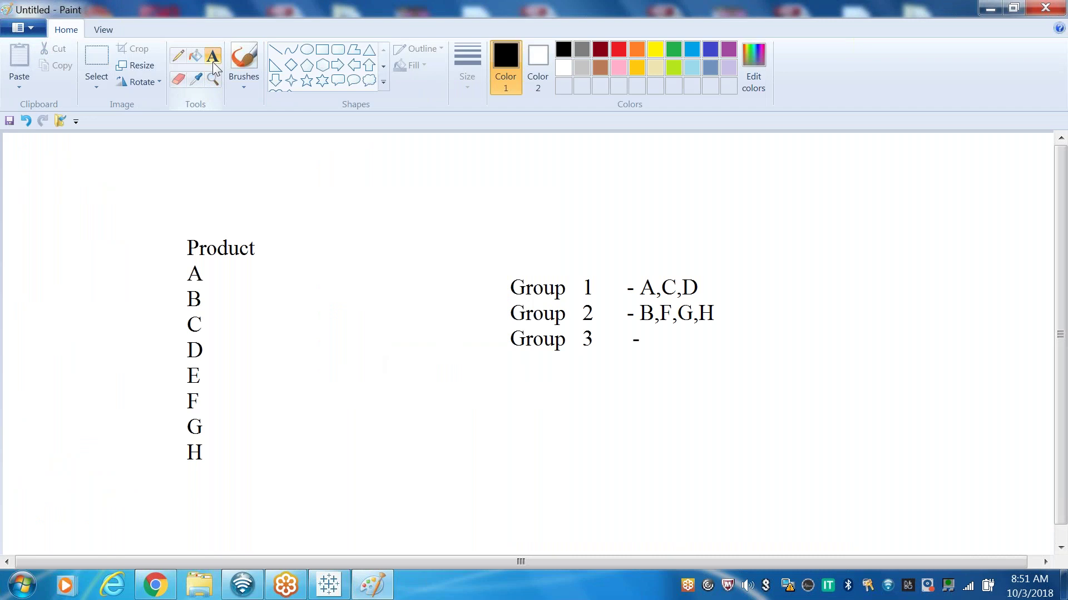
drag(361, 439, 740, 479)
text(IF )
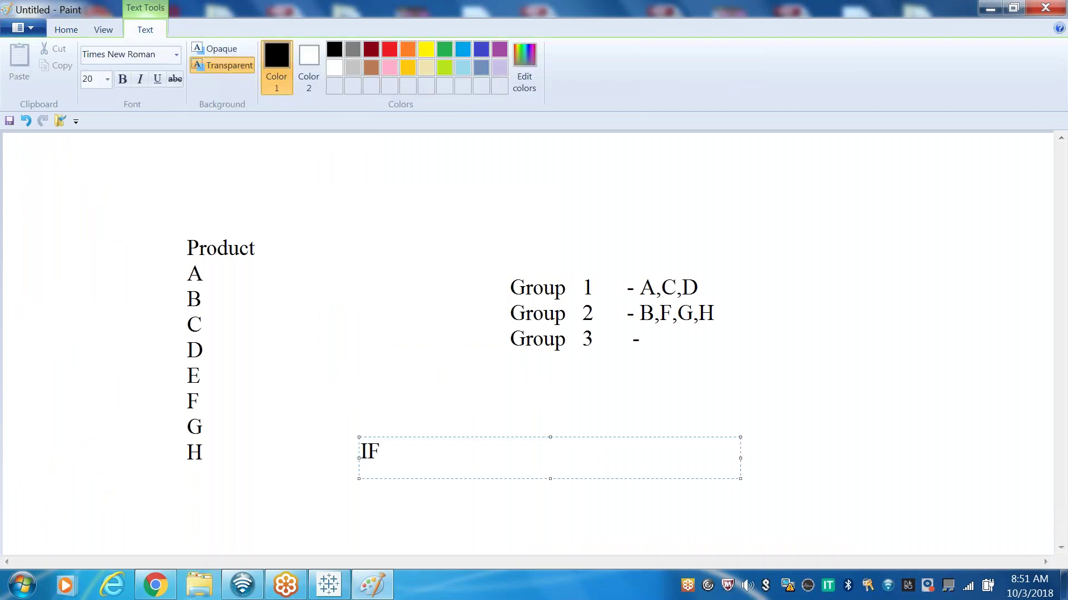
text(PRD= A  then )
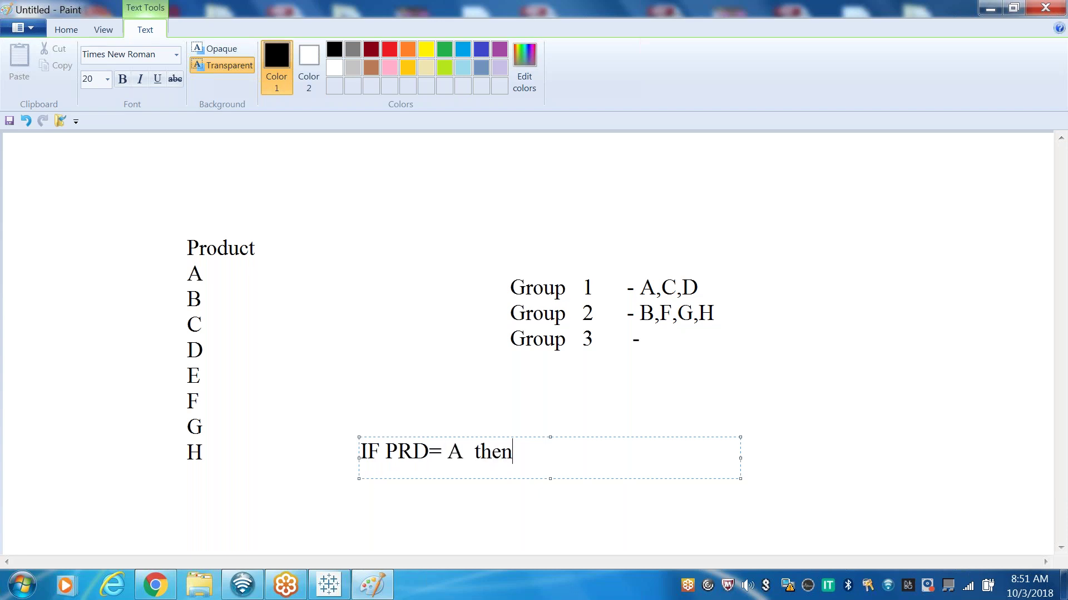
text(Gorup 1 elsif)
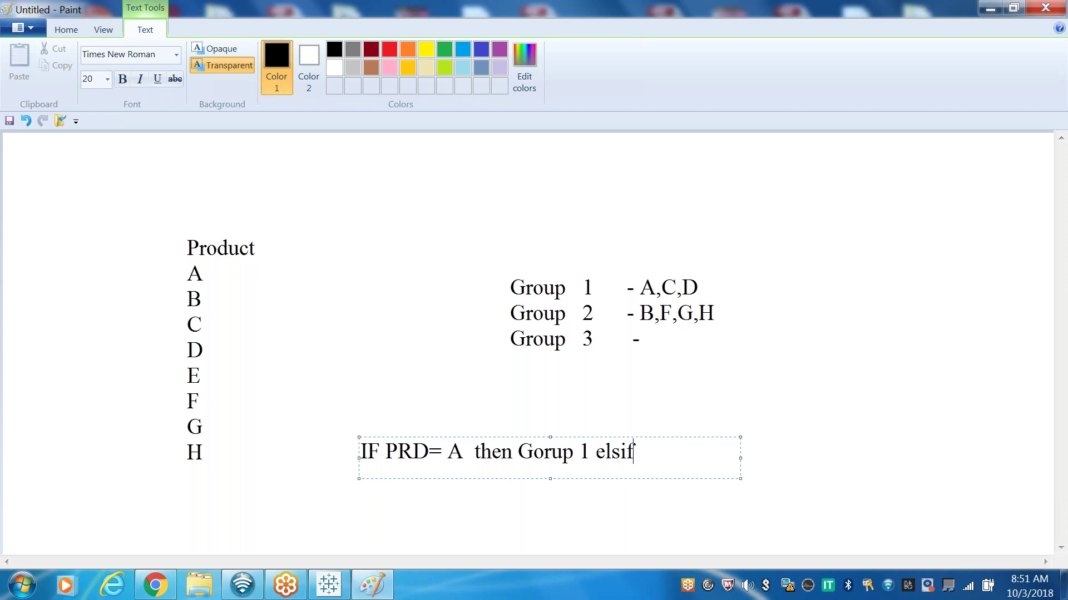
key(BackSpace)
key(BackSpace)
text(eif PRD )
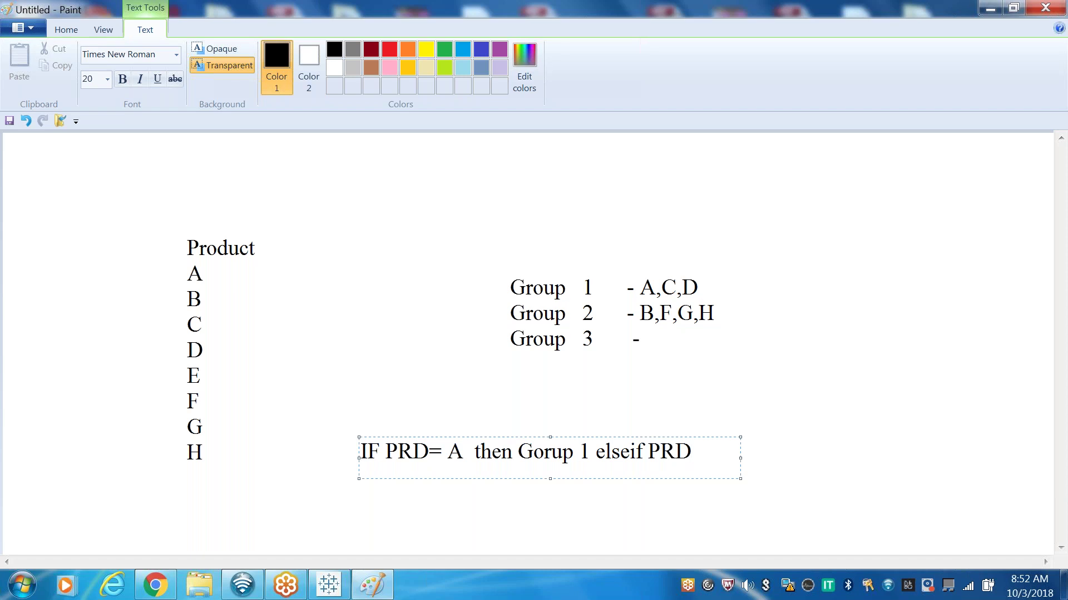
Continue the elseif condition in the text block with "=C then Group 2".
text(=C th)
key(BackSpace)
key(BackSpace)
text(then G)
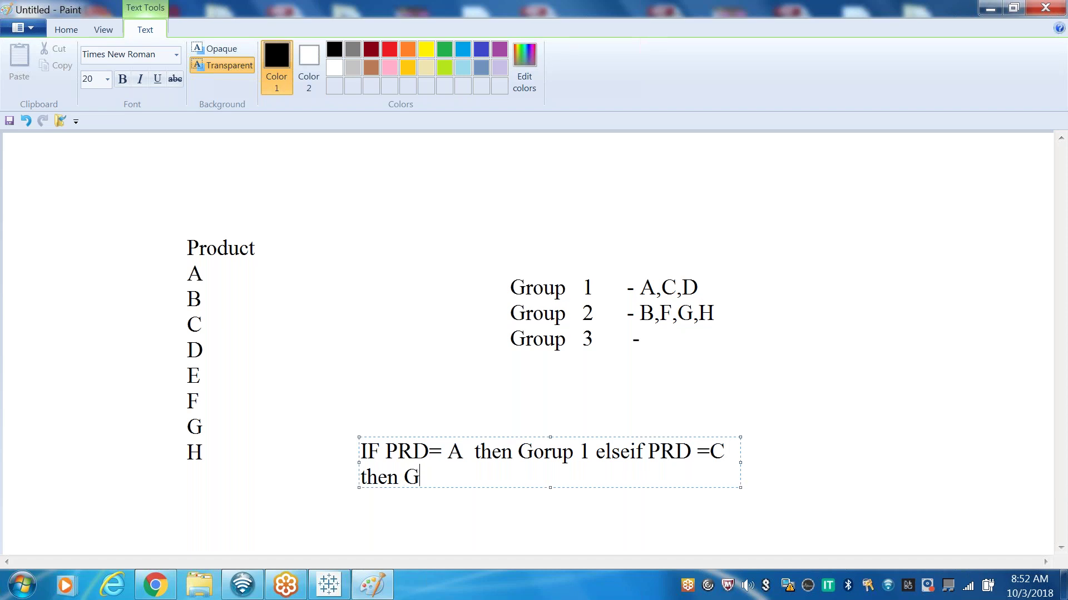
text(roup 2)
Add the closing lines "Else 0" and "END" below the condition, enlarging the text box to fit the whole statement.
drag(549, 488, 554, 531)
key(Return)
key(Return)
text(Els)
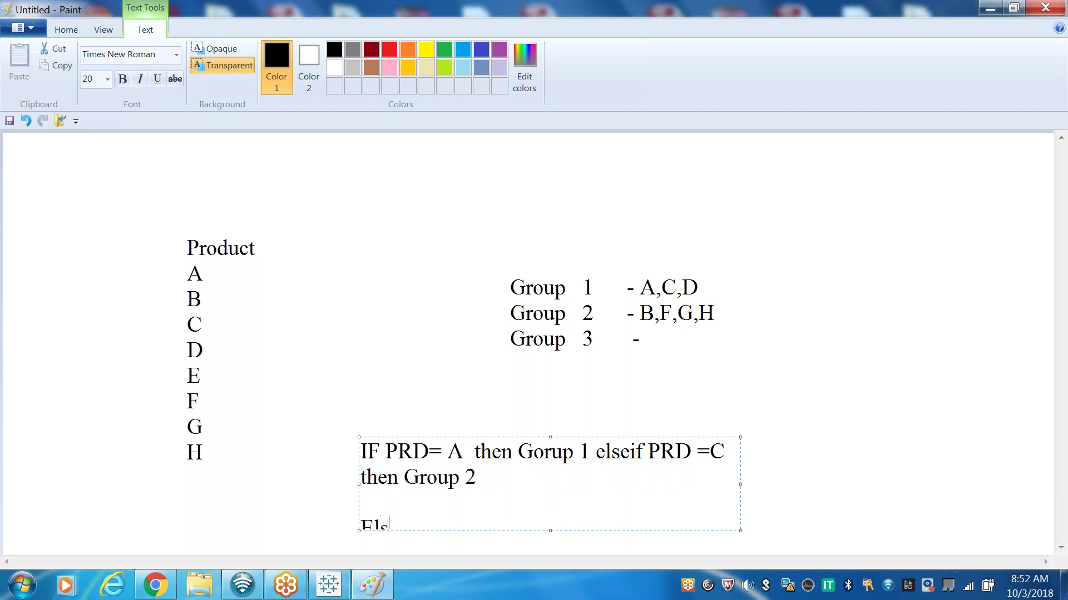
text(e 0)
key(Return)
text(ENDN)
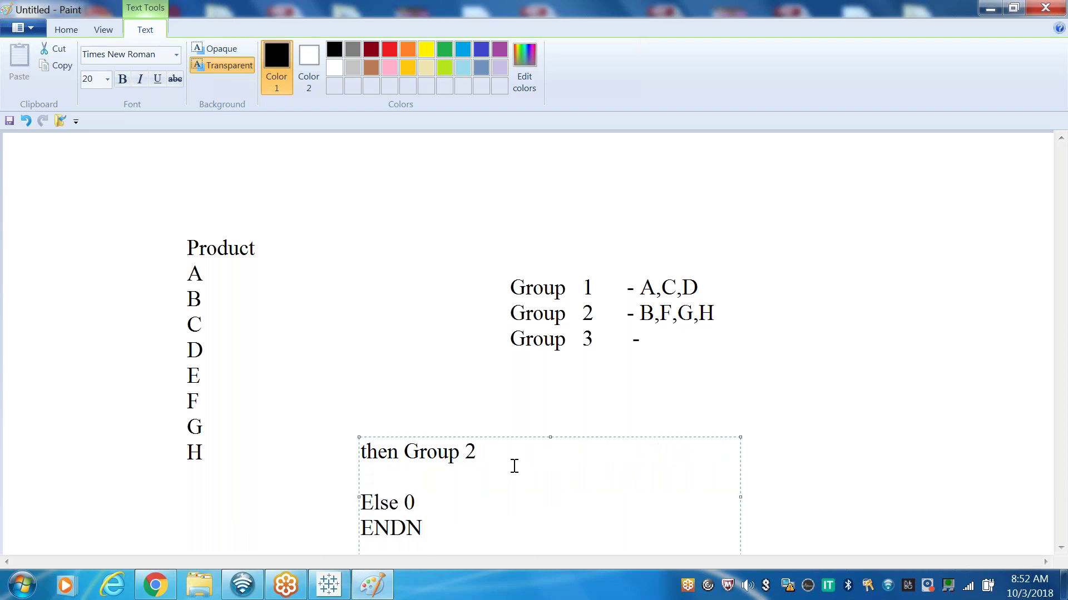
drag(550, 439, 551, 362)
click(492, 409)
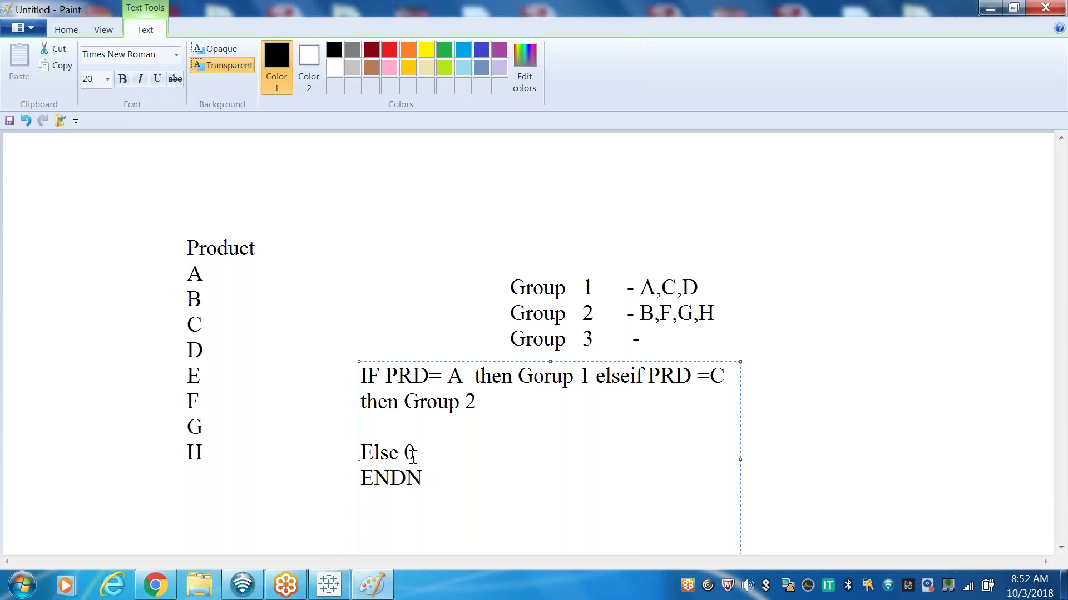
click(425, 477)
key(BackSpace)
Switch to Tableau and create a calculated field named PRODUCTGroup.
click(330, 595)
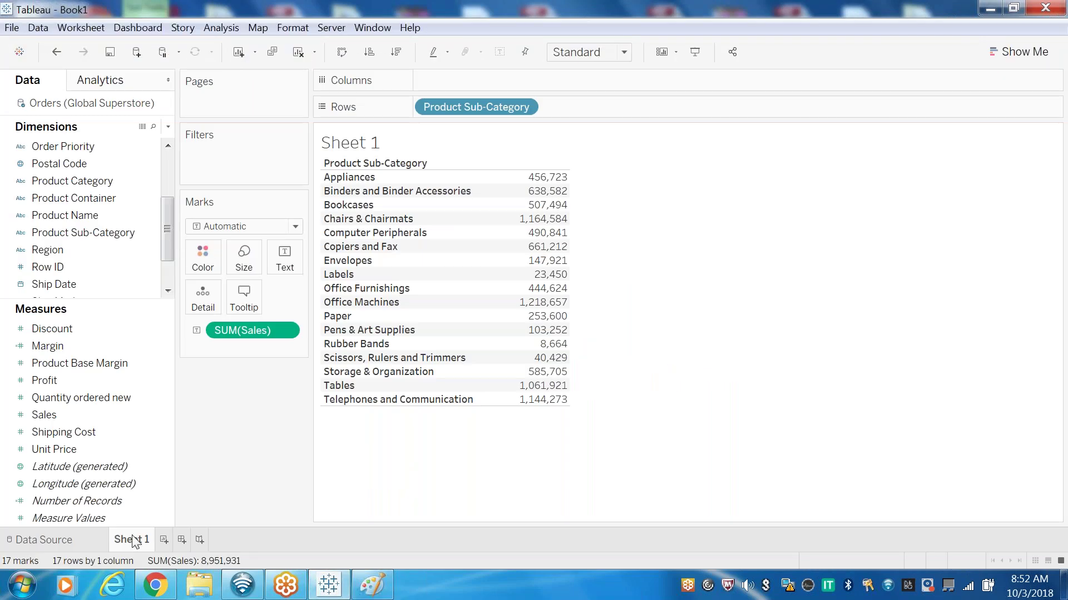
drag(168, 228, 166, 182)
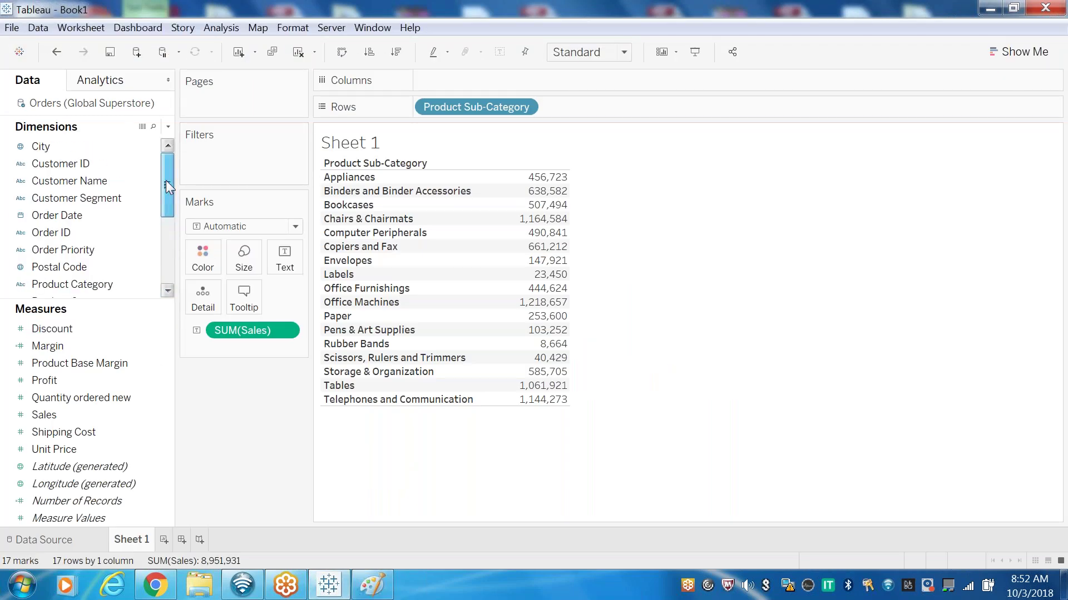
click(168, 127)
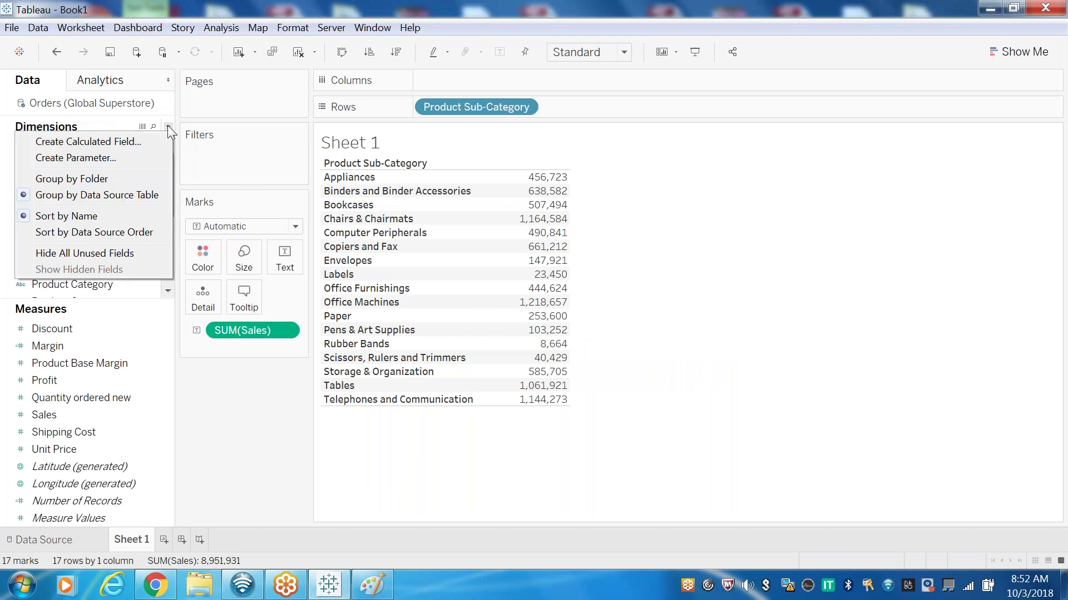
click(136, 142)
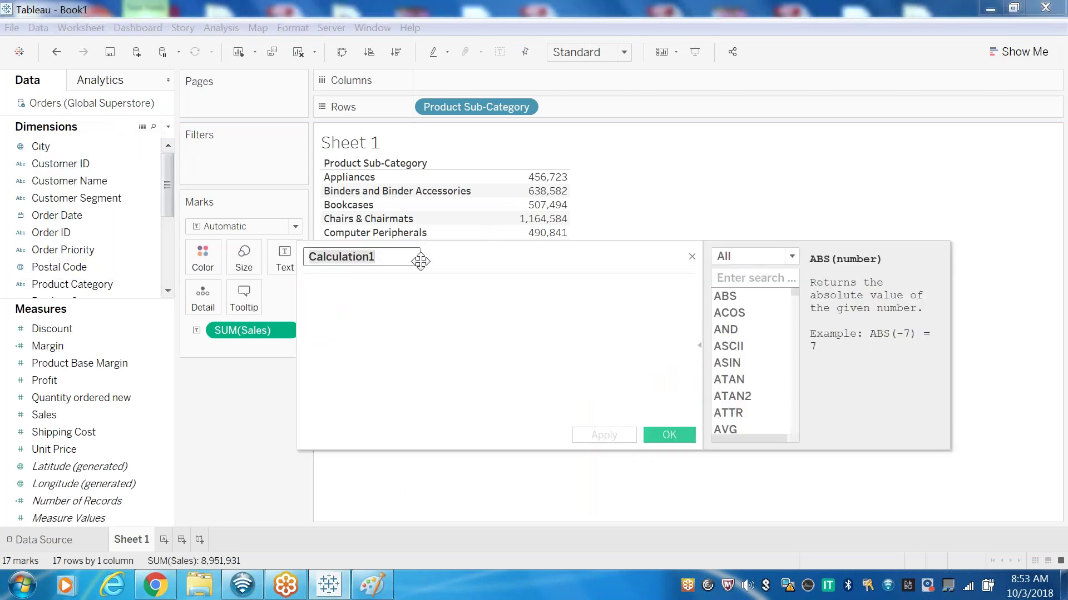
text(P)
key(BackSpace)
text(P)
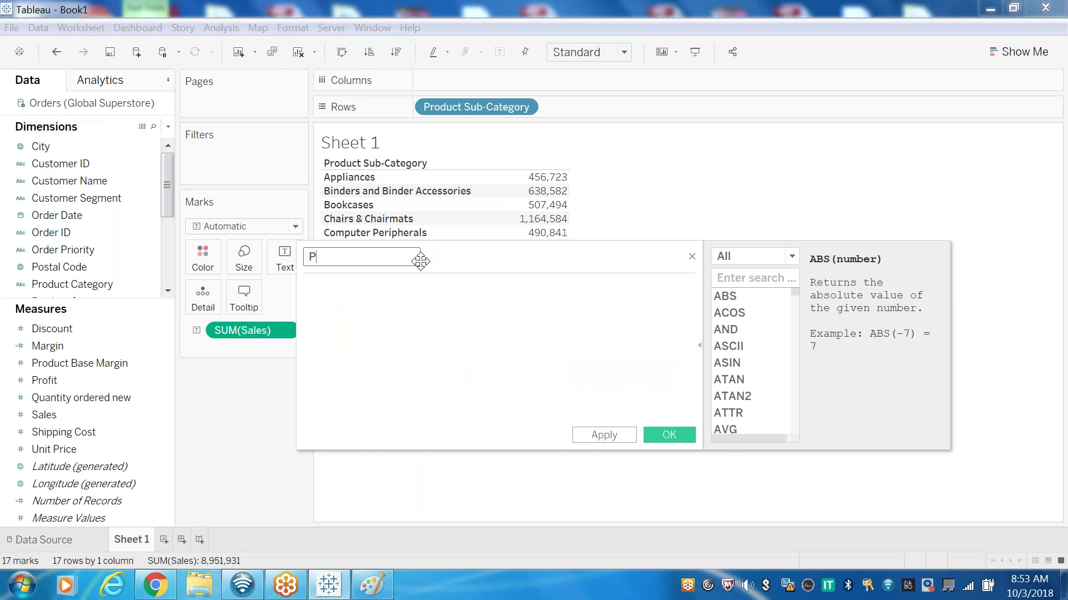
text(RODUCTGroup)
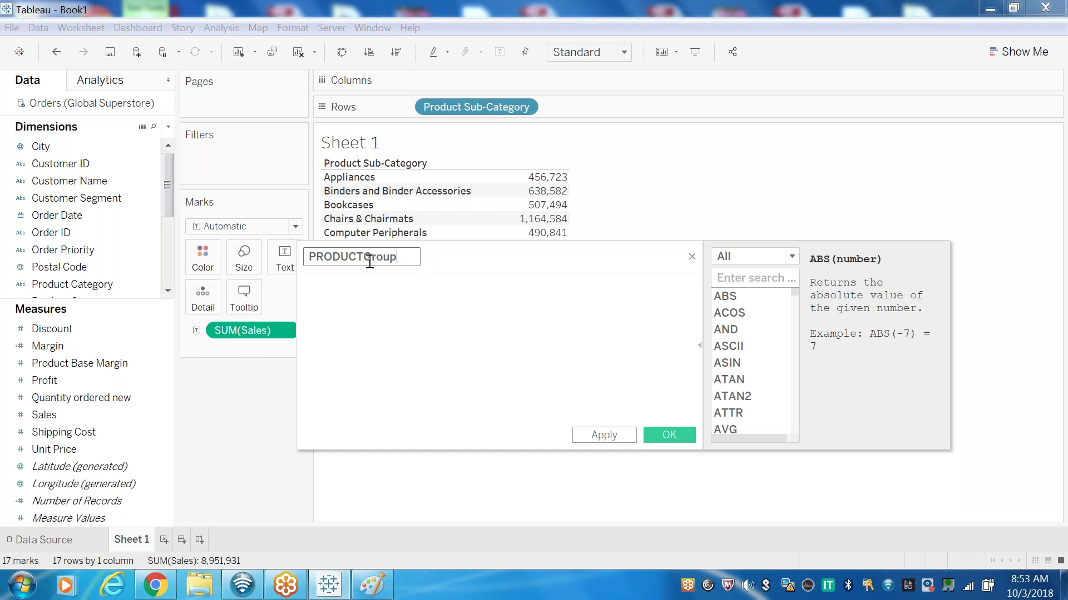
Enlarge the calculation editor, start the formula with "if()", and move the editor clear of the sub-category names.
click(316, 301)
drag(465, 253, 322, 111)
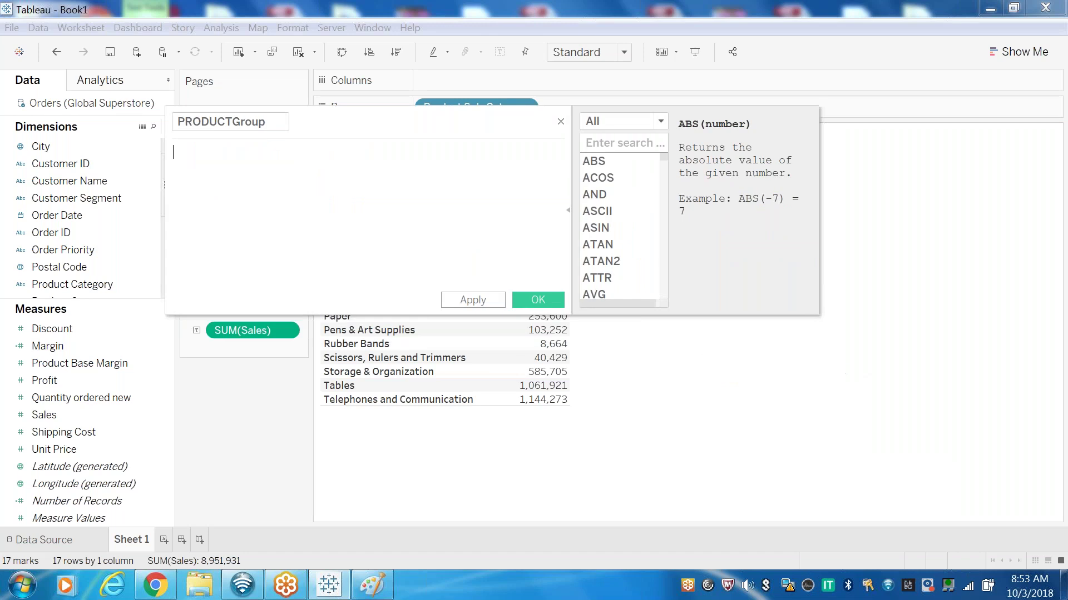
drag(806, 315, 806, 519)
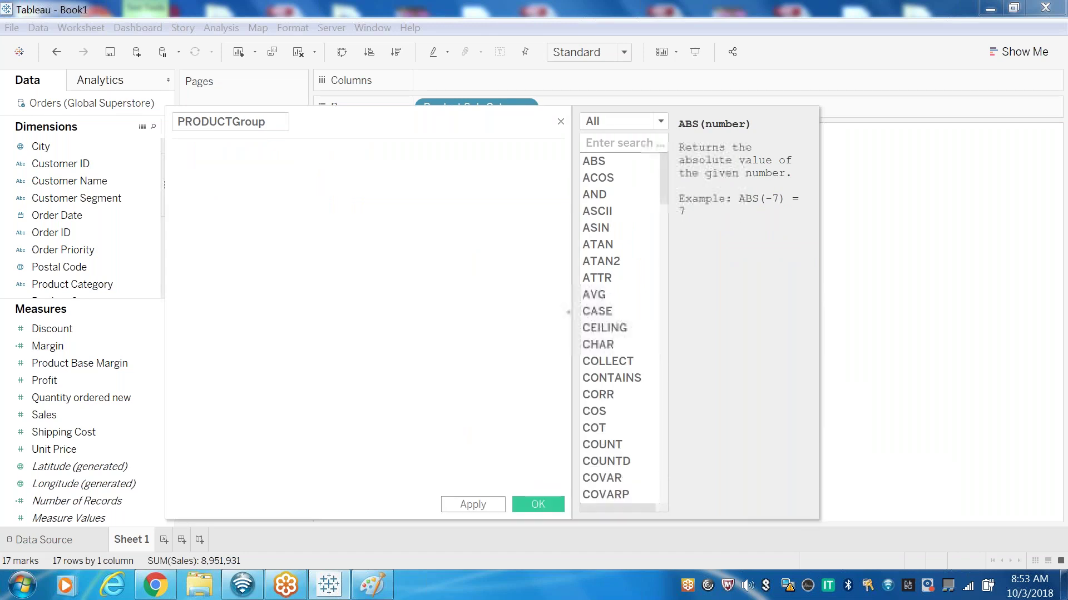
text(if)
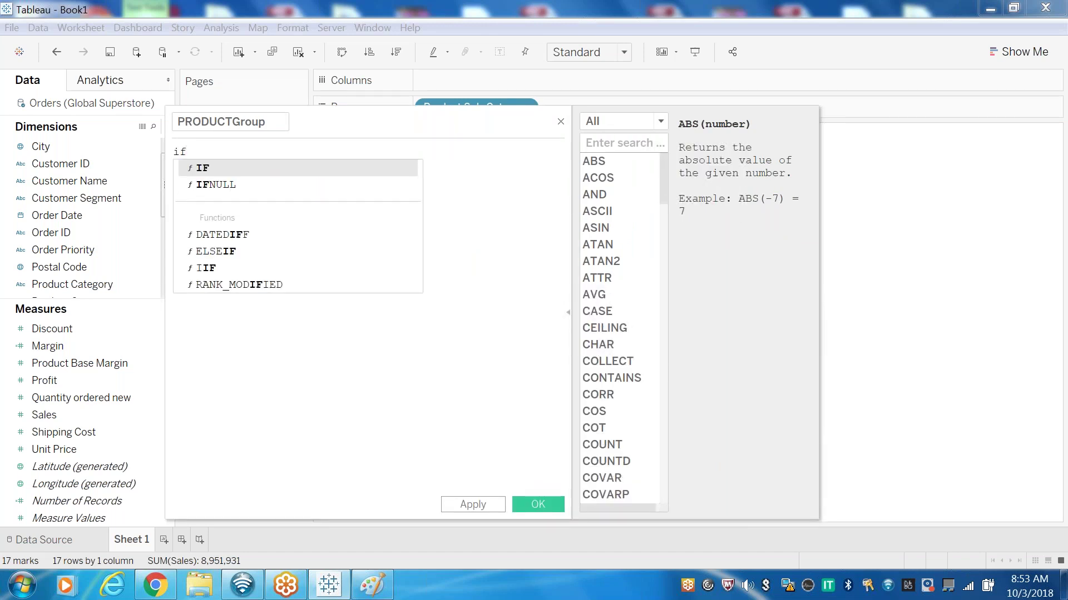
text(())
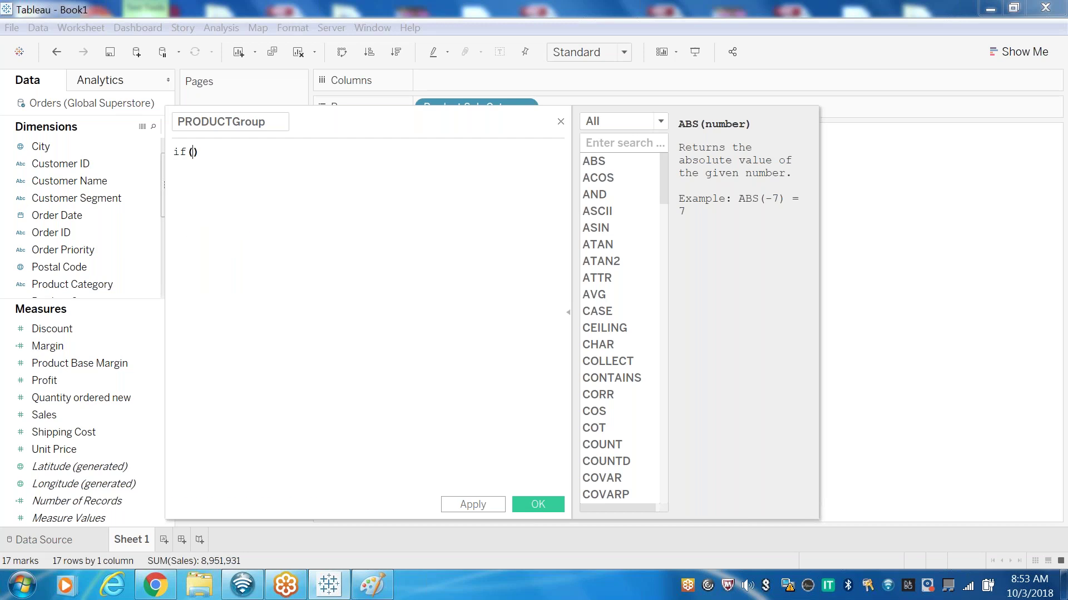
drag(412, 169, 663, 131)
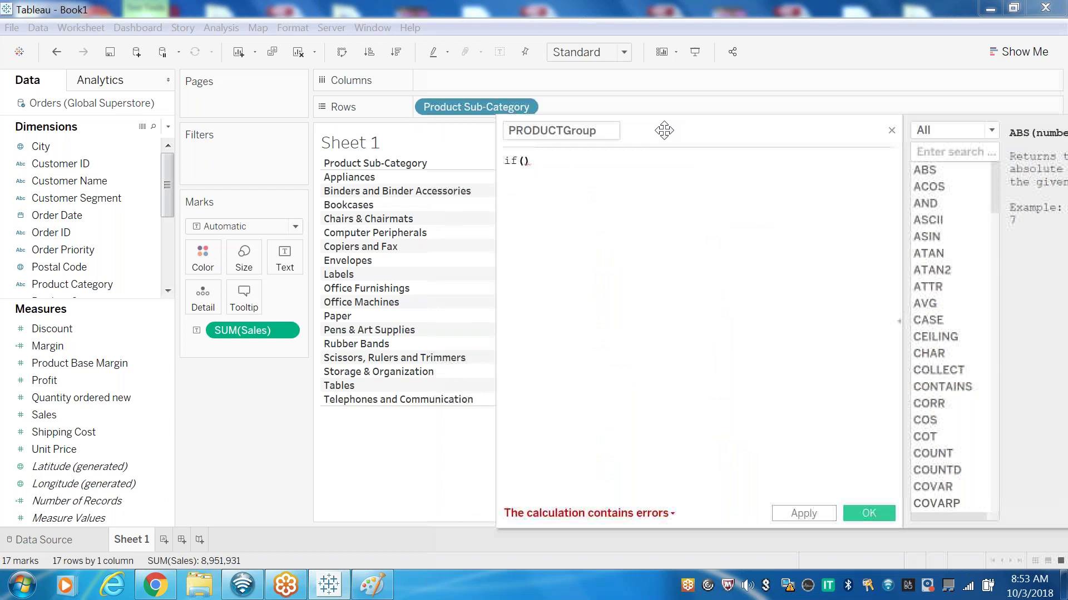
Fill the if parentheses with the condition [Product Sub-Category]='Appliances'.
mouse_move(525, 161)
text(pr)
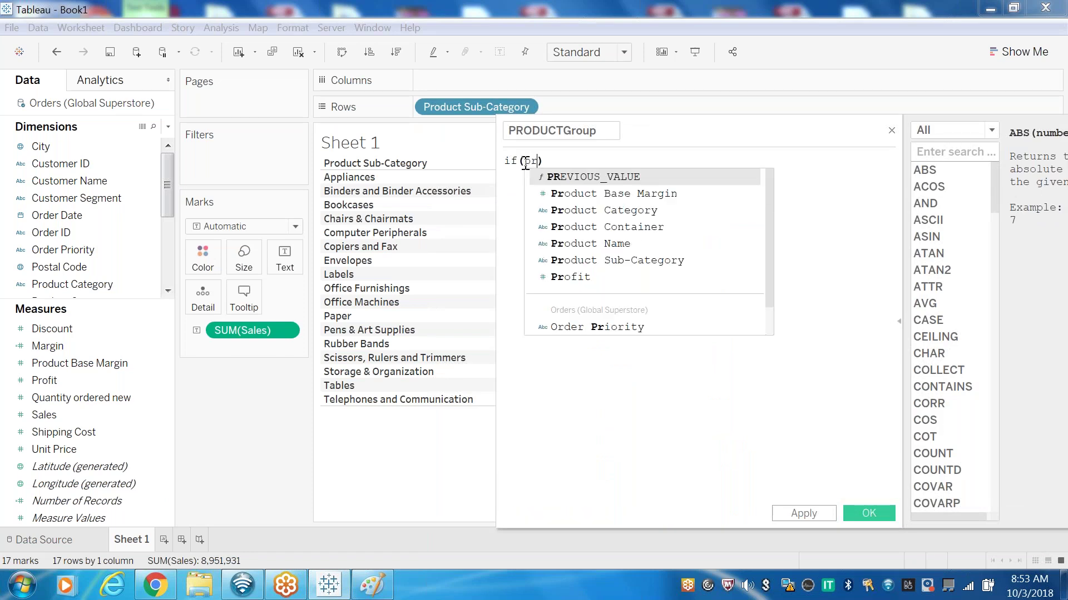
click(634, 261)
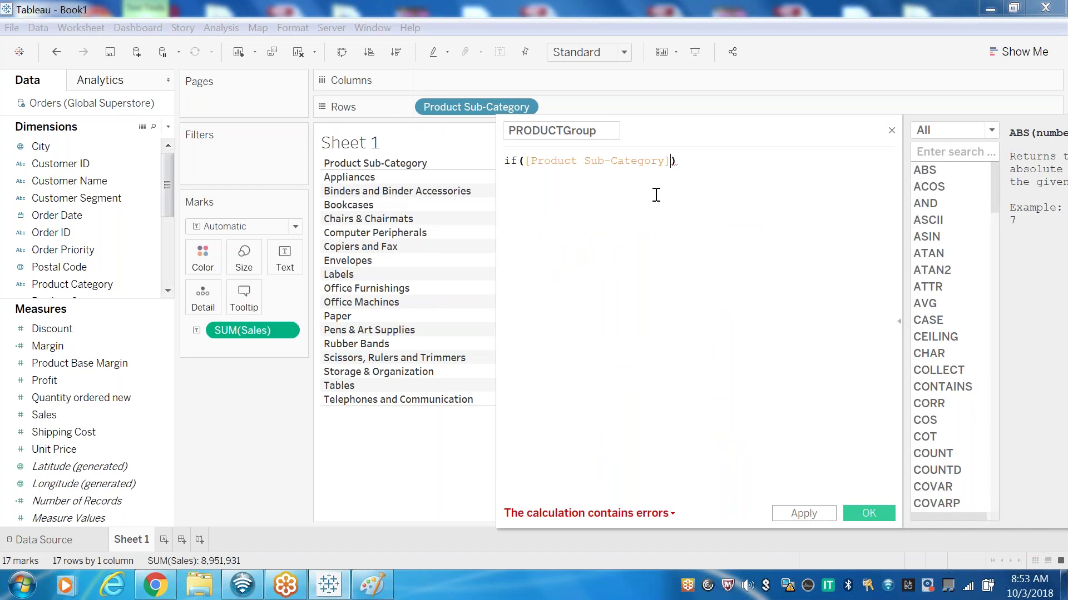
text(=)
text('A)
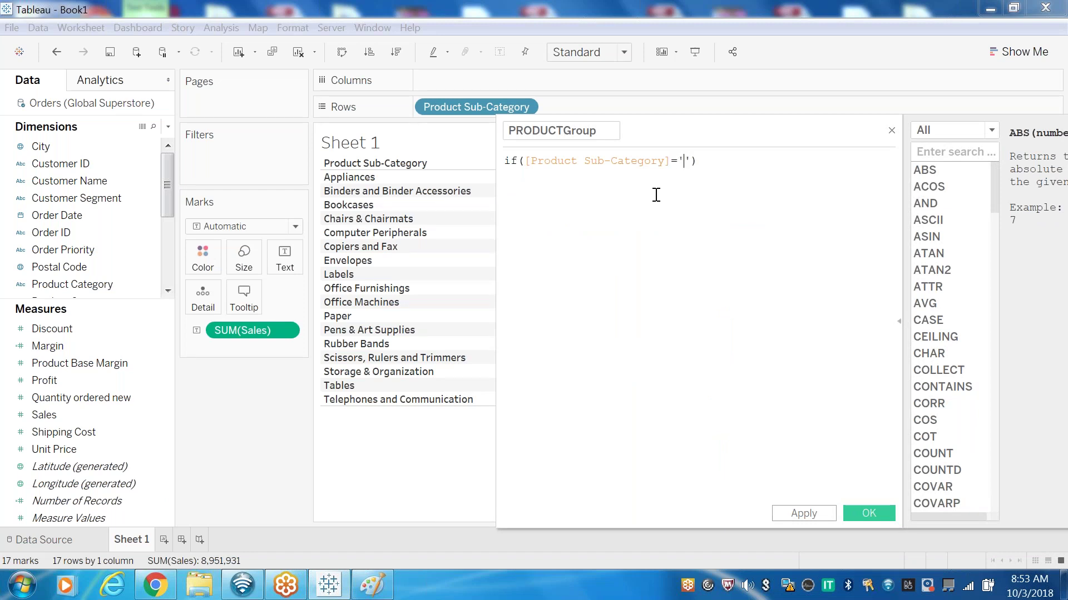
text(ppliances)
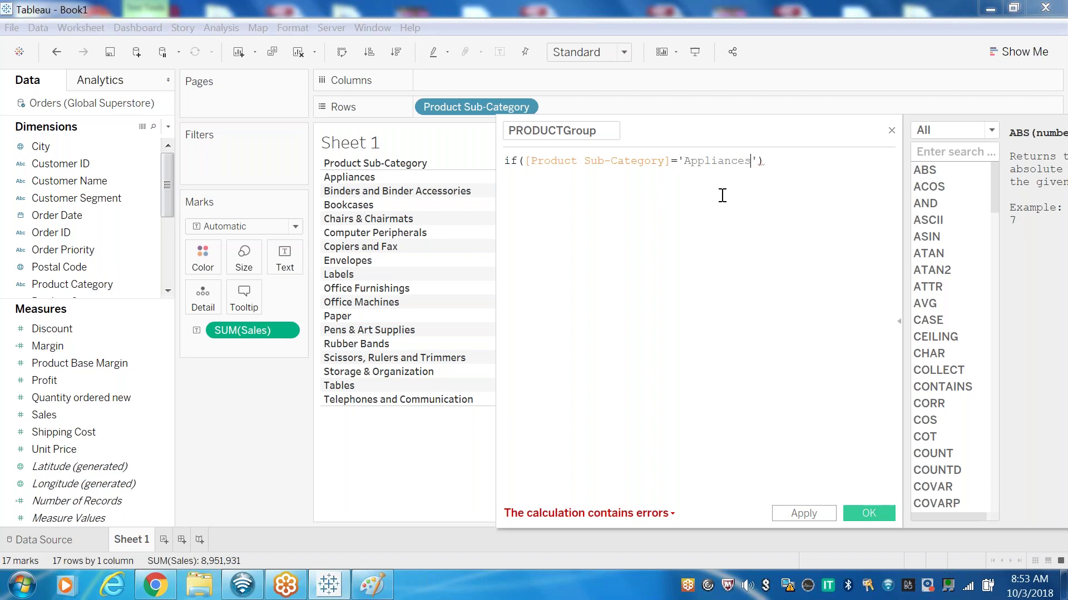
Add the keyword "then" after the Appliances condition.
click(788, 165)
text(TH)
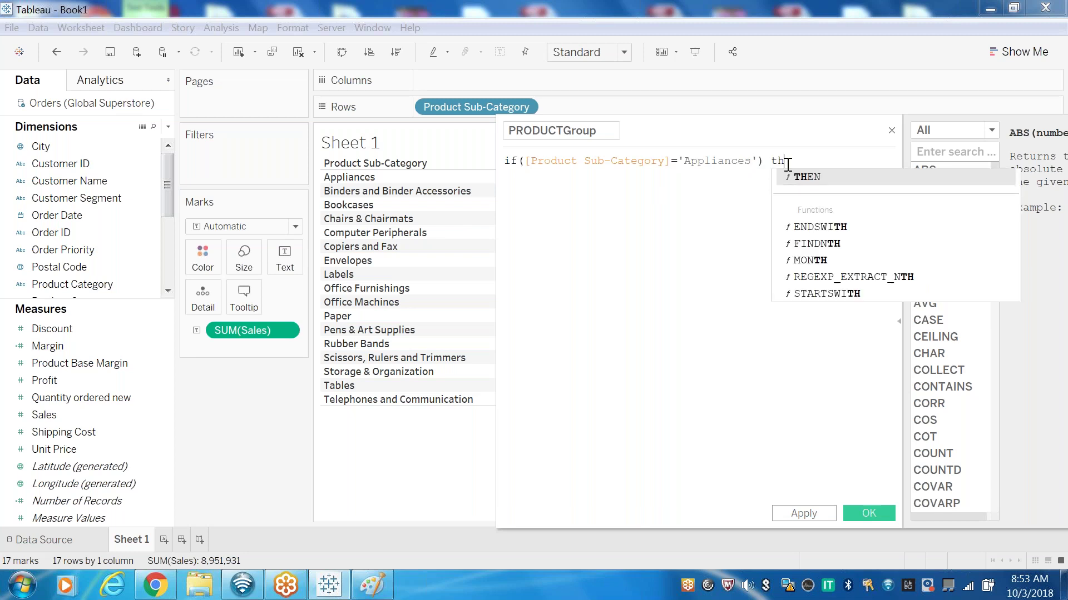
key(BackSpace)
key(BackSpace)
key(BackSpace)
key(BackSpace)
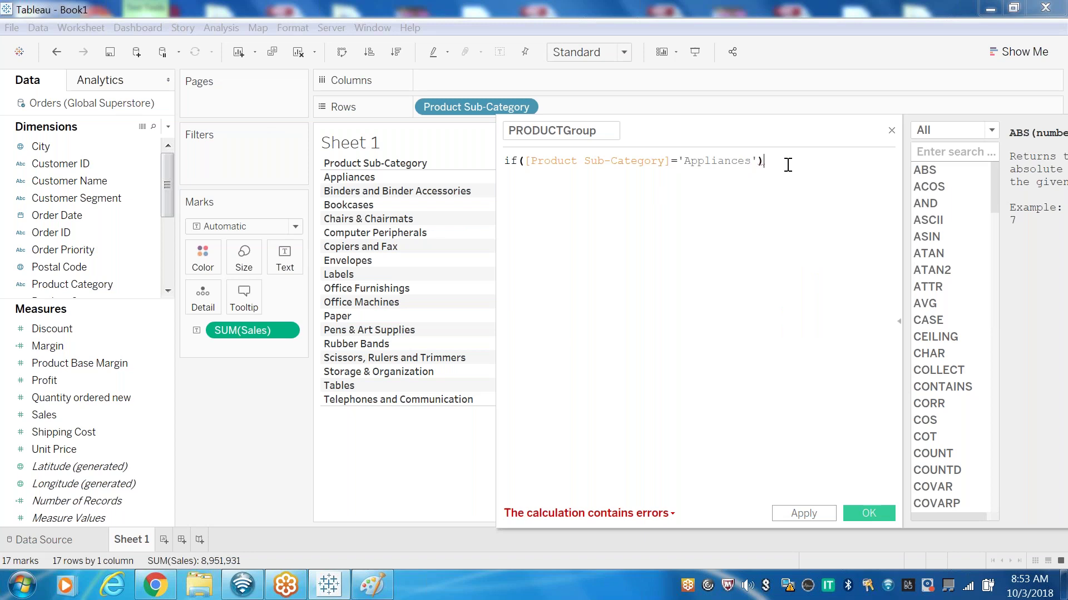
text(then)
Remove the parentheses from the condition, leaving [Product Sub-Category]='Appliances' directly after the if keyword.
click(672, 162)
text())
click(521, 161)
key(BackSpace)
key(BackSpace)
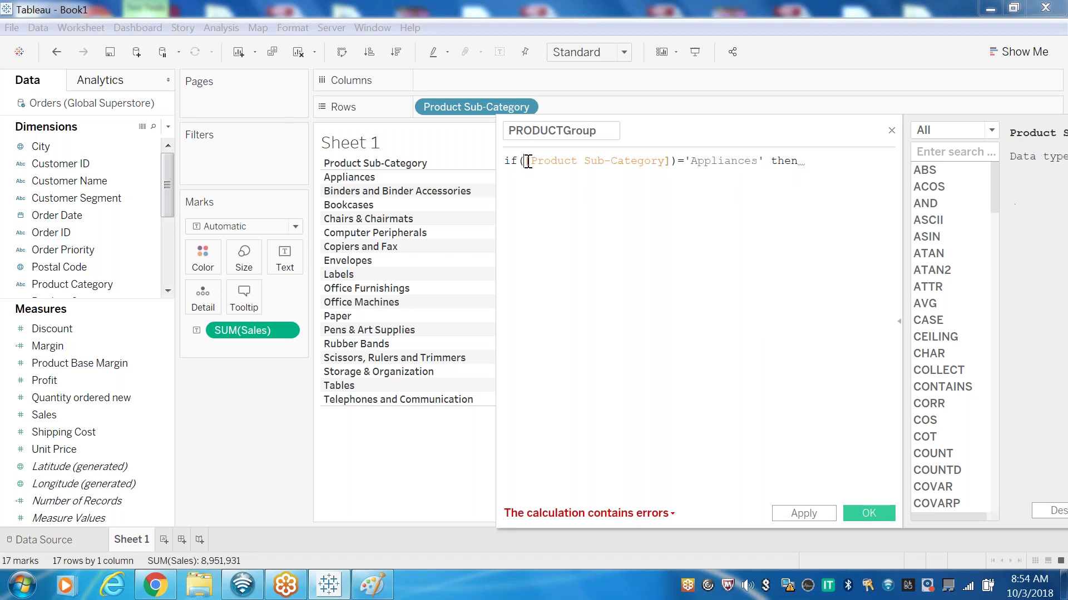
click(629, 345)
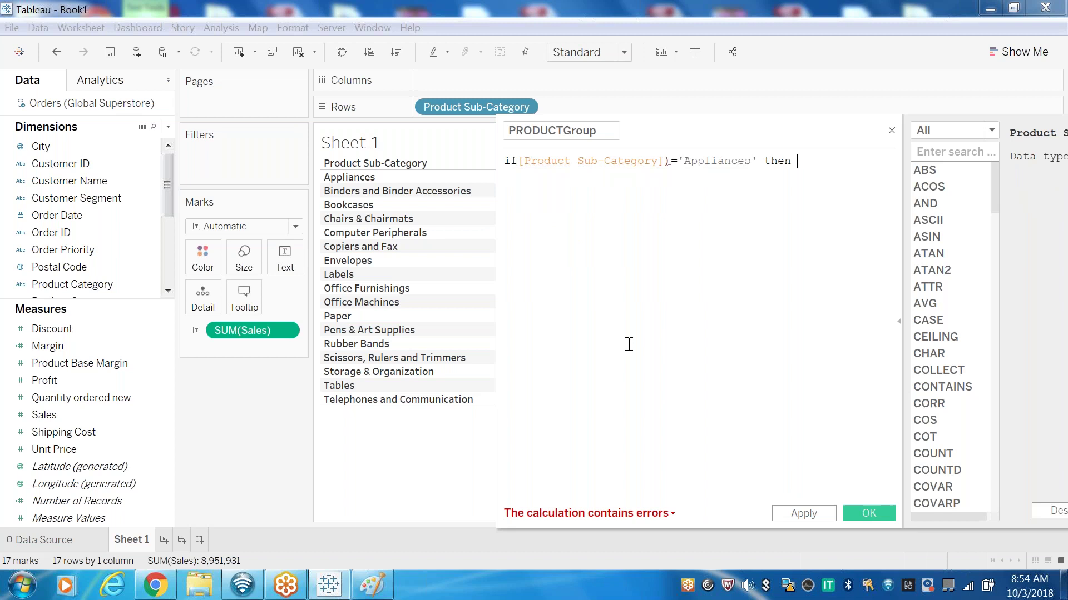
click(670, 161)
key(BackSpace)
Rewrite the keywords as uppercase IF and THEN, and enter 'Group 1' as the result for Appliances.
double_click(512, 161)
text(IF)
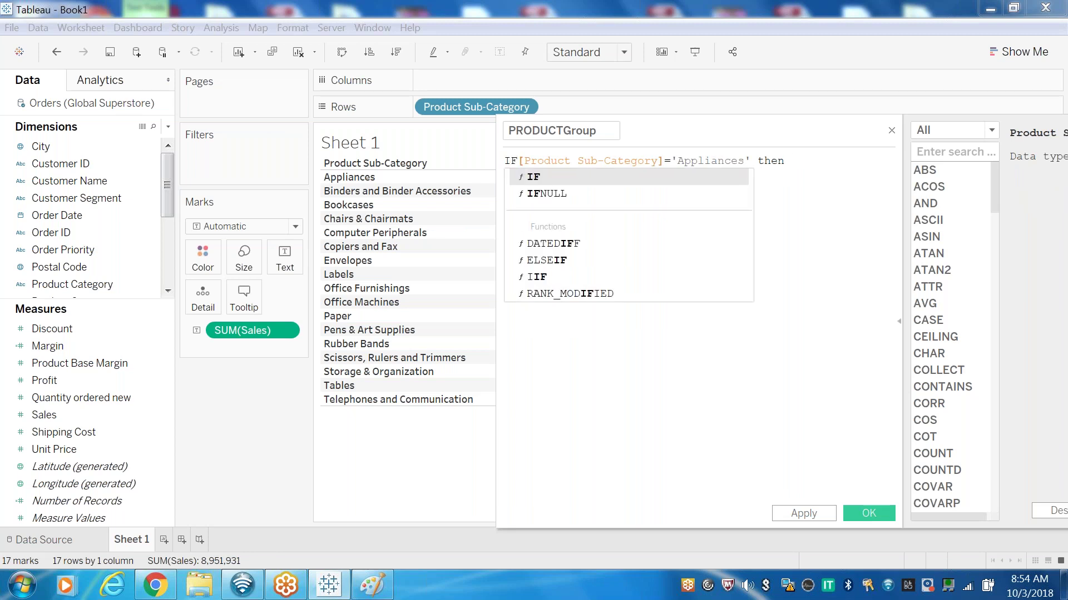
key(Escape)
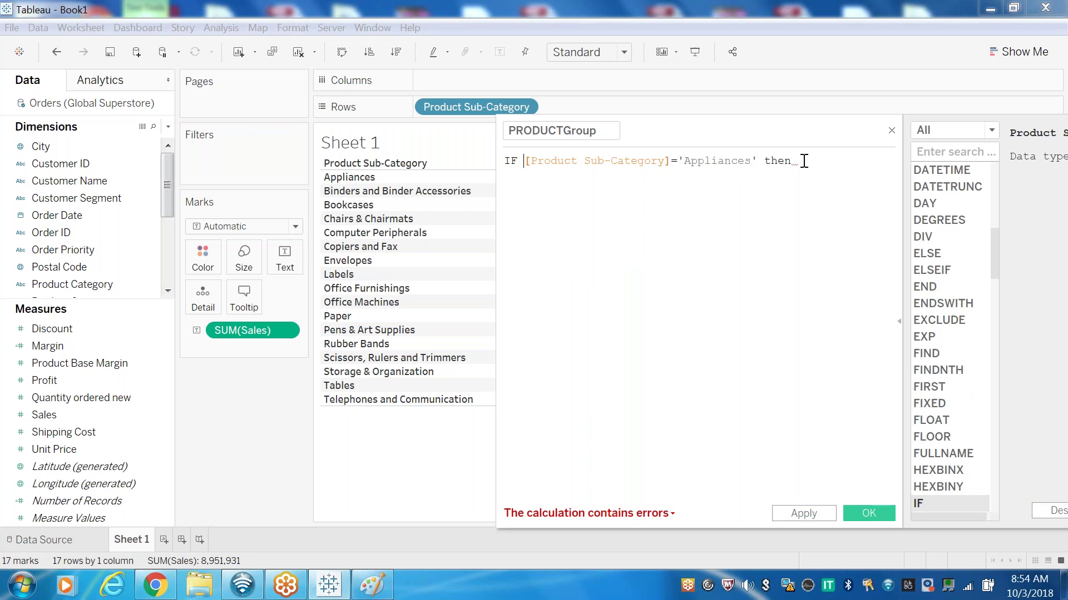
drag(794, 161, 763, 161)
text(THEN '')
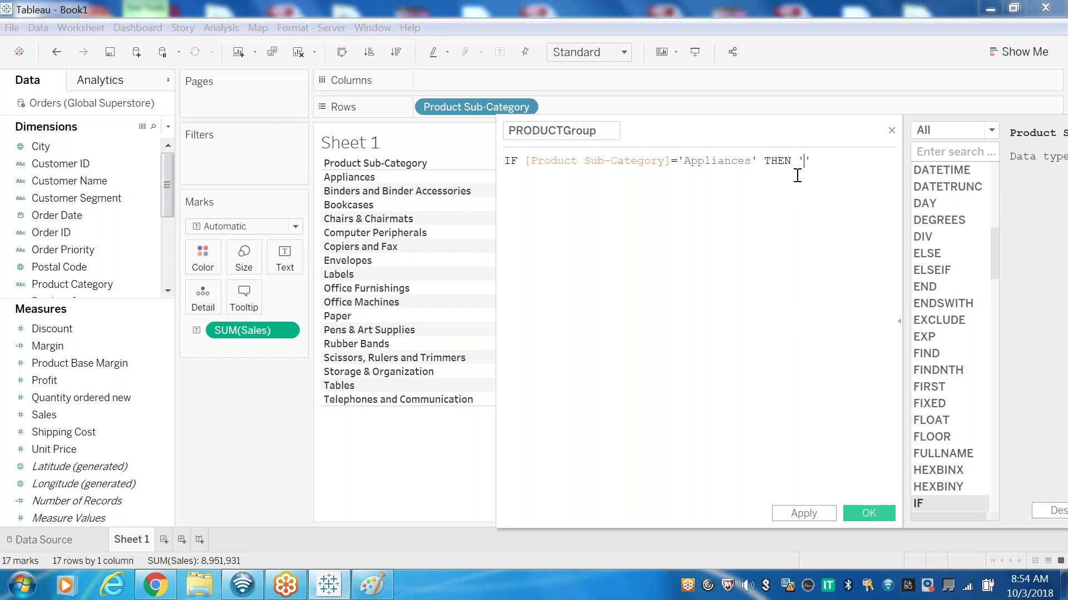
text(Group 1)
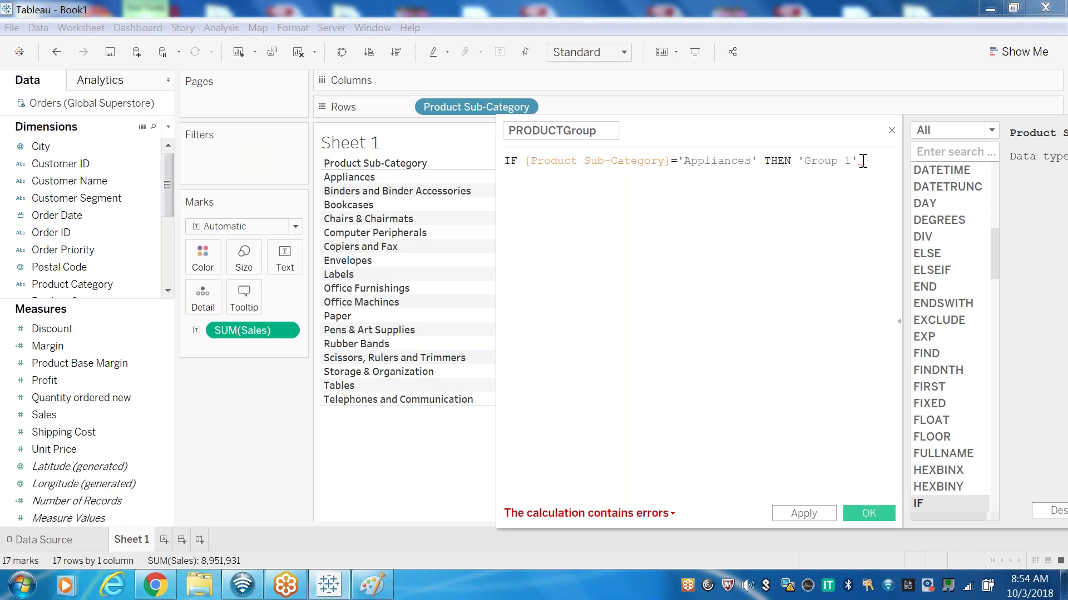
drag(862, 161, 616, 161)
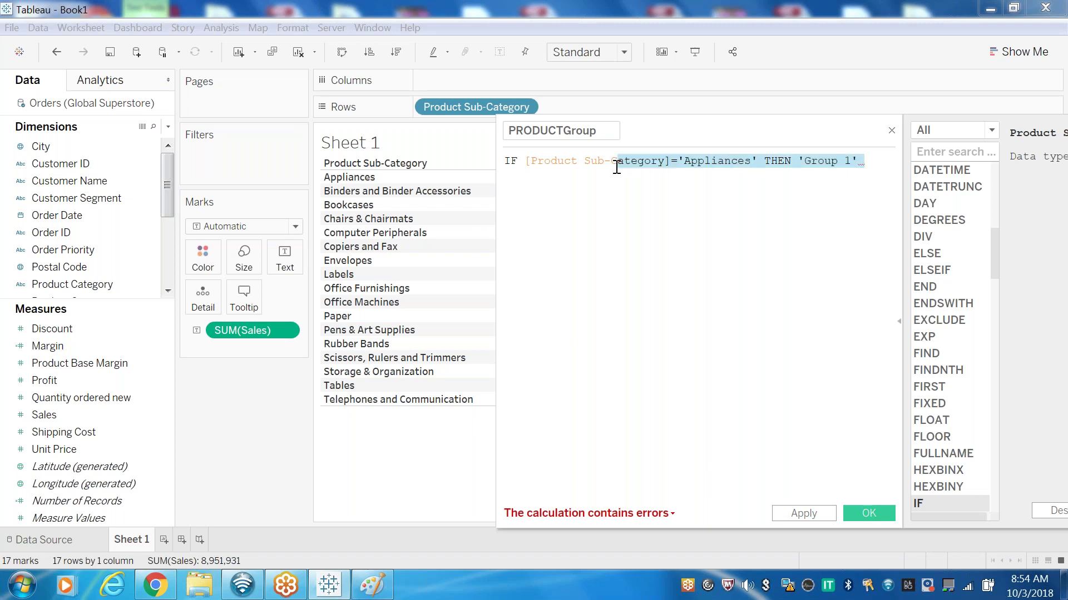
Add a second line with the keyword elseif followed by a copy of the Appliances condition and its 'Group 1' result.
click(864, 165)
key(Return)
text(else)
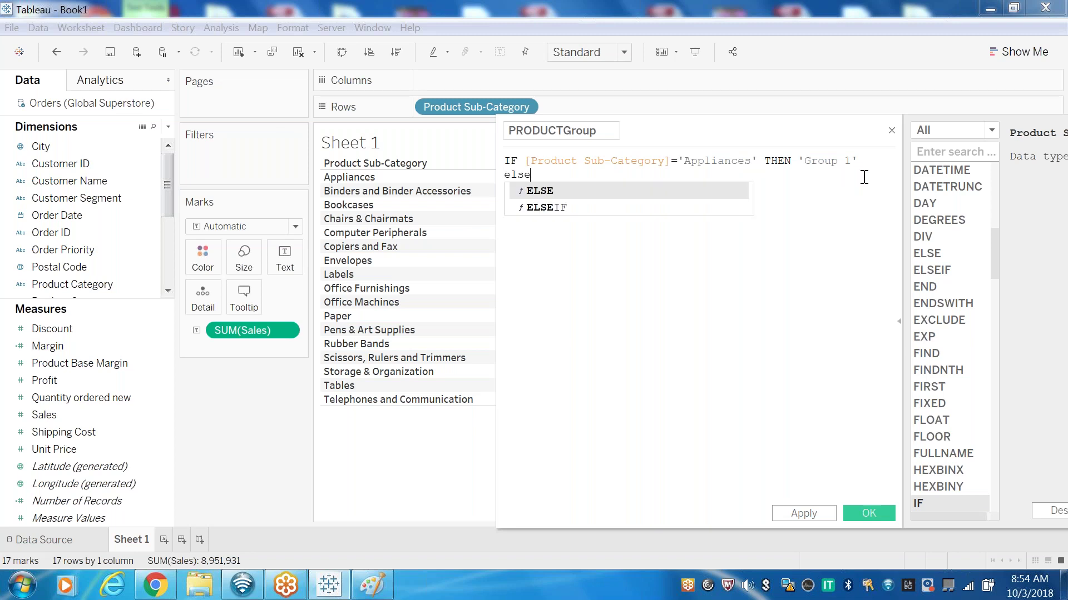
text(if)
drag(869, 160, 527, 161)
key(ctrl+c)
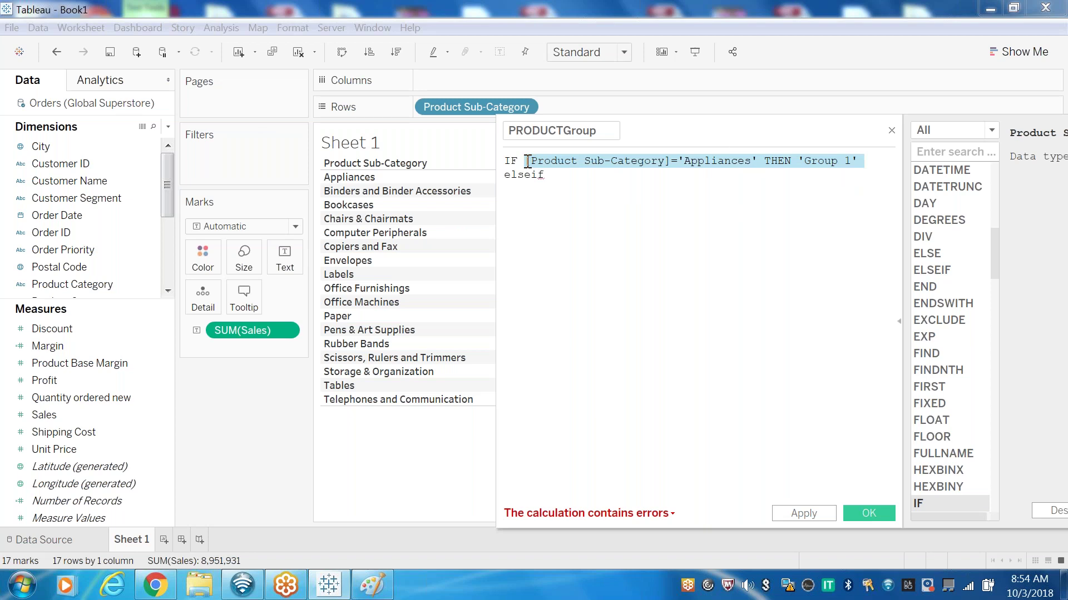
click(555, 175)
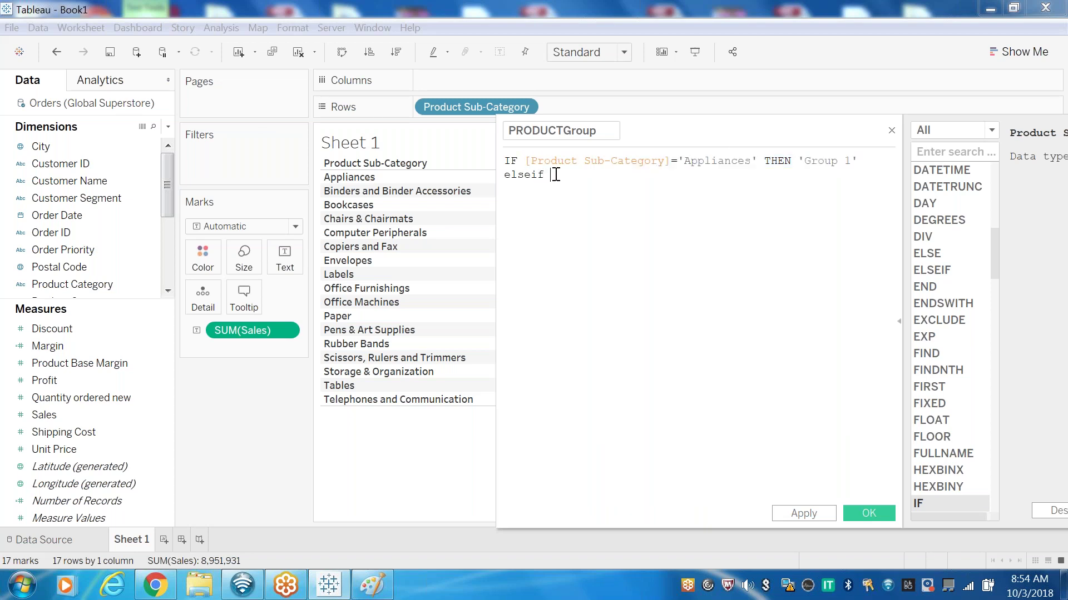
key(ctrl+v)
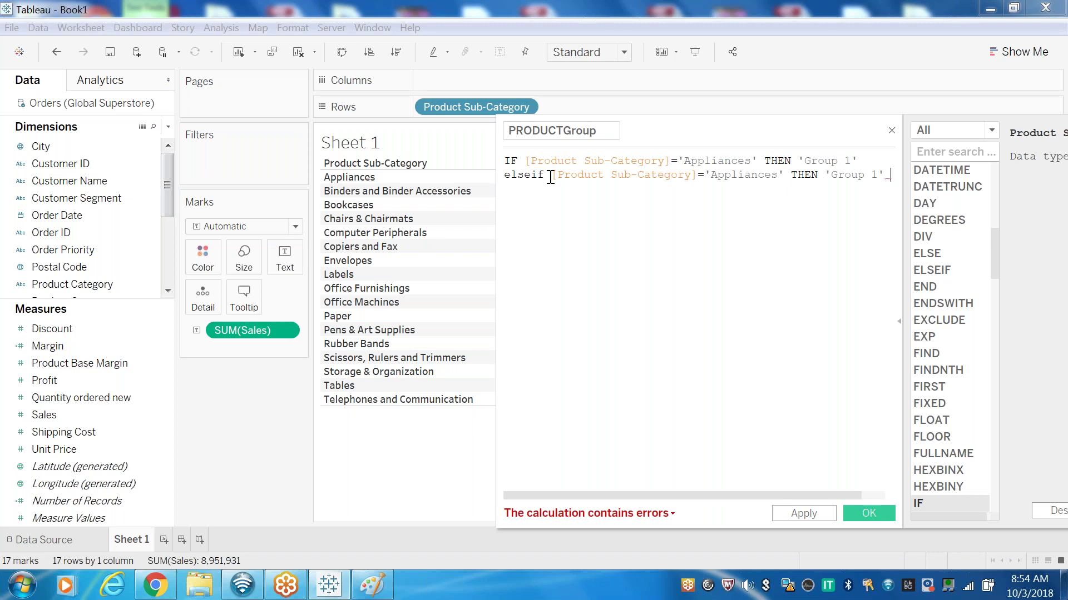
Replace the lowercase elseif on the second line with the uppercase ELSEIF keyword.
drag(550, 177, 507, 178)
text(ELD)
key(BackSpace)
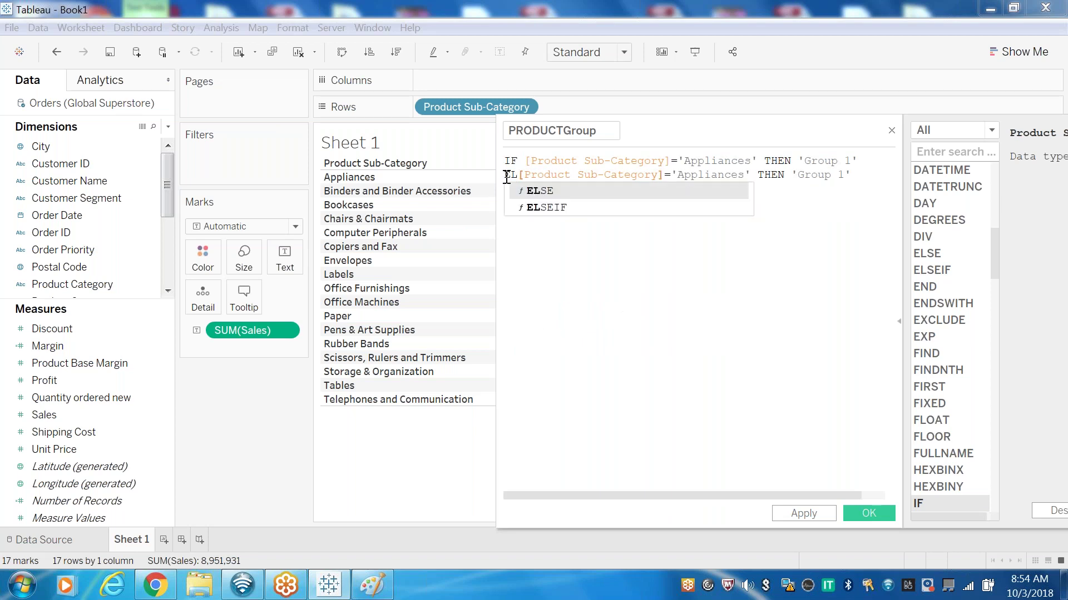
click(534, 207)
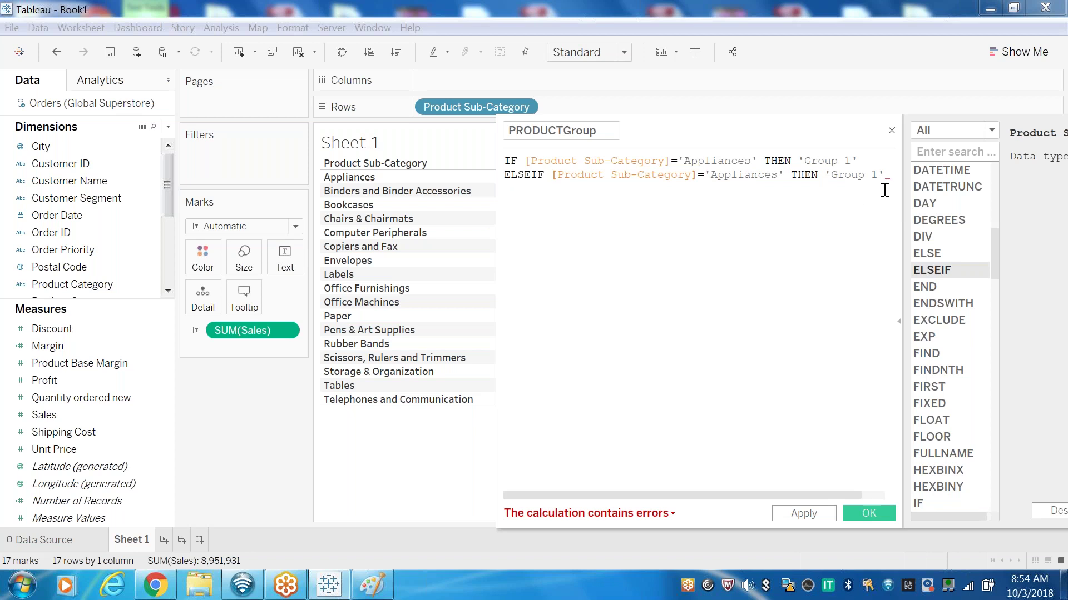
Change the sub-category in the ELSEIF condition to 'Bookcases'.
mouse_move(887, 176)
drag(778, 178, 712, 176)
key(BackSpace)
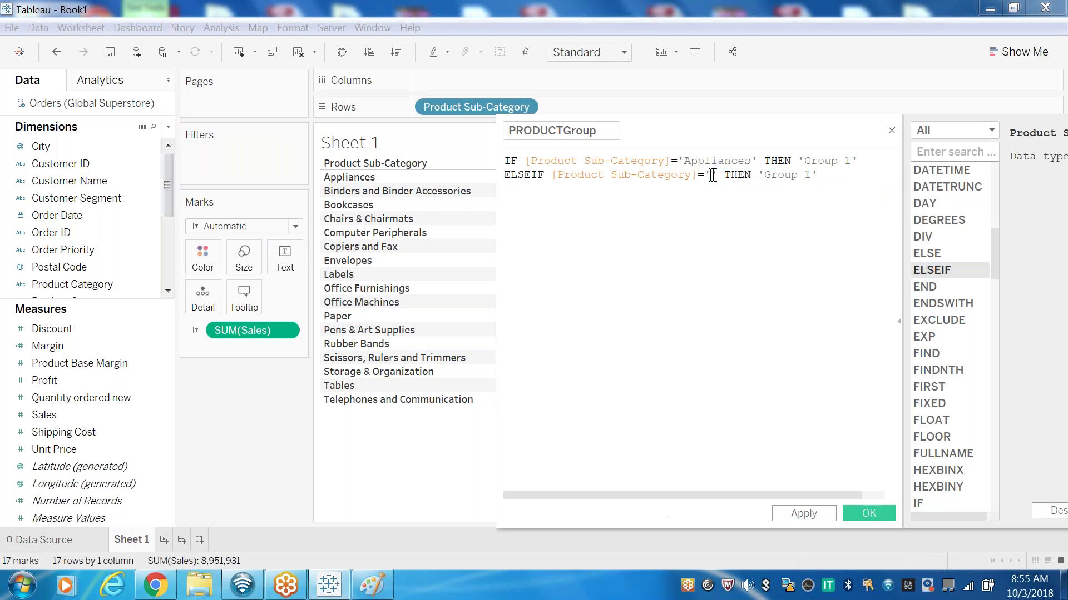
text(Boo)
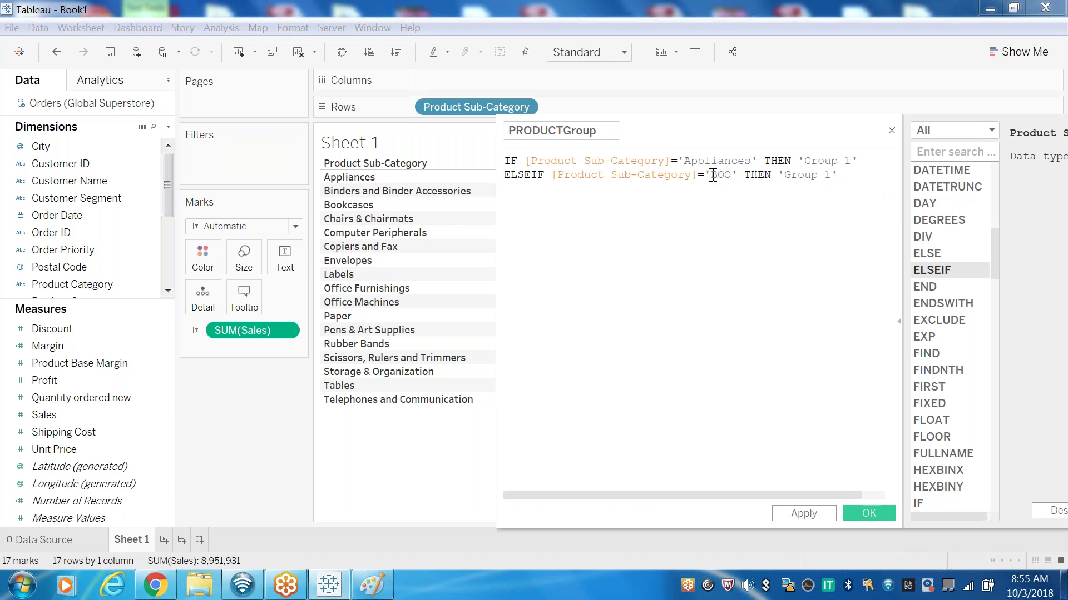
key(BackSpace)
key(BackSpace)
text(ookcases)
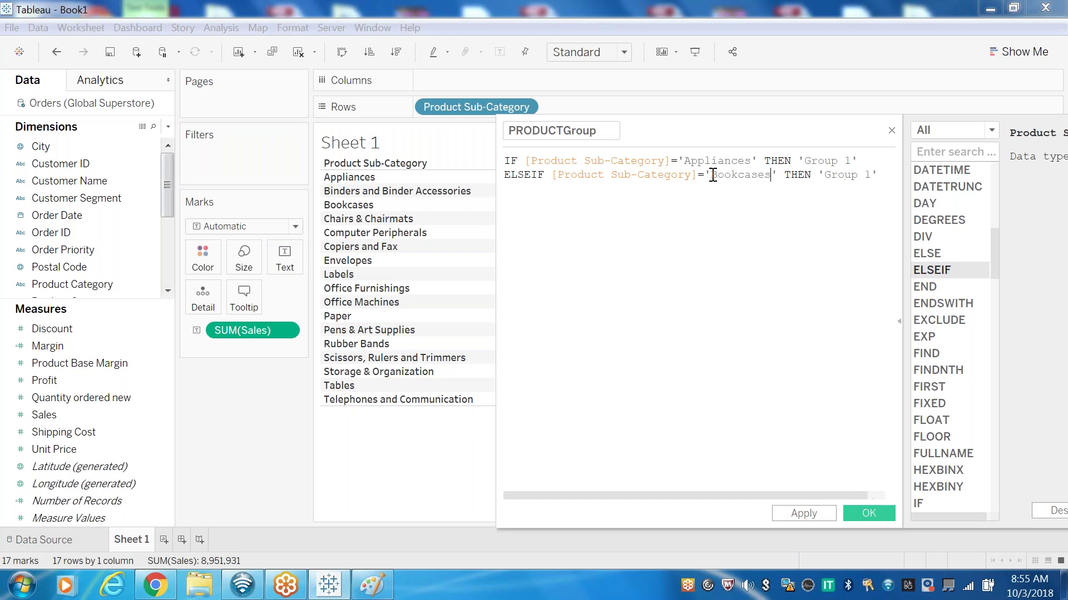
Duplicate the whole Bookcases ELSEIF line onto a new third line of the formula.
key(Return)
text(el)
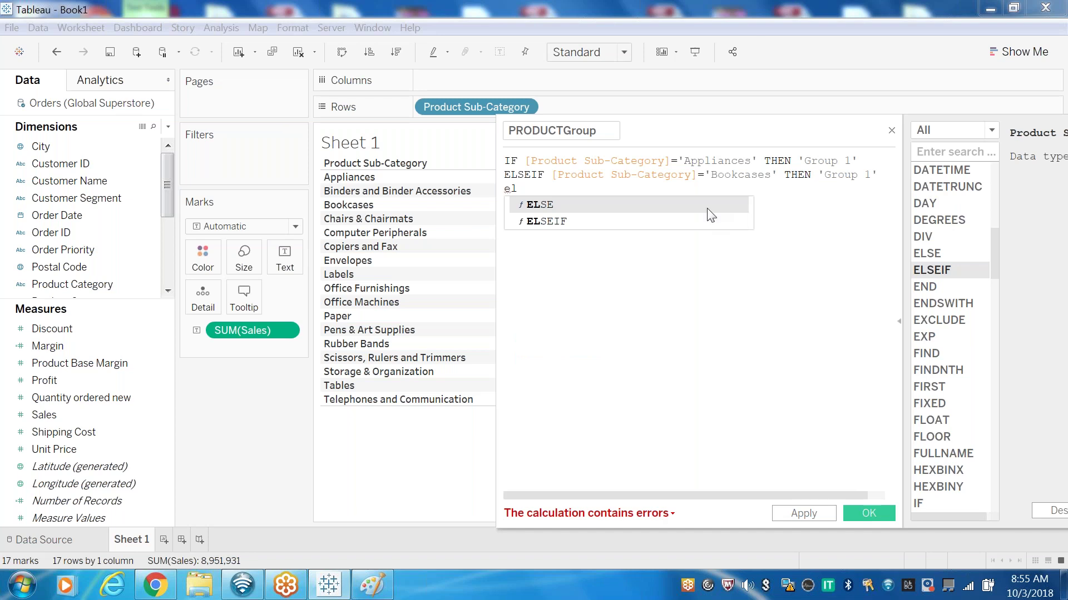
key(BackSpace)
key(BackSpace)
drag(885, 176, 505, 175)
key(ctrl+c)
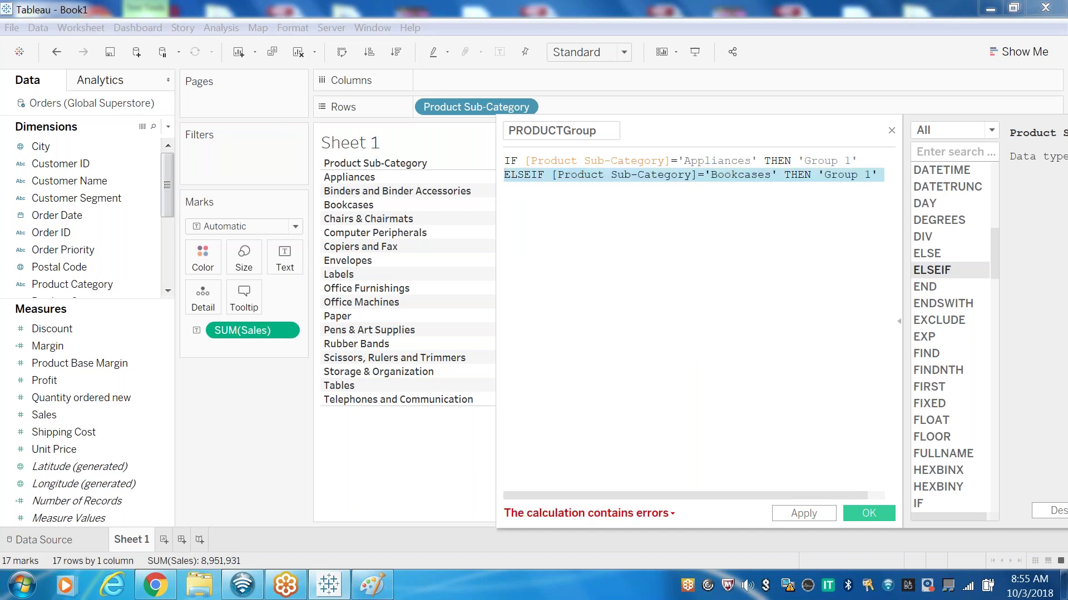
click(518, 195)
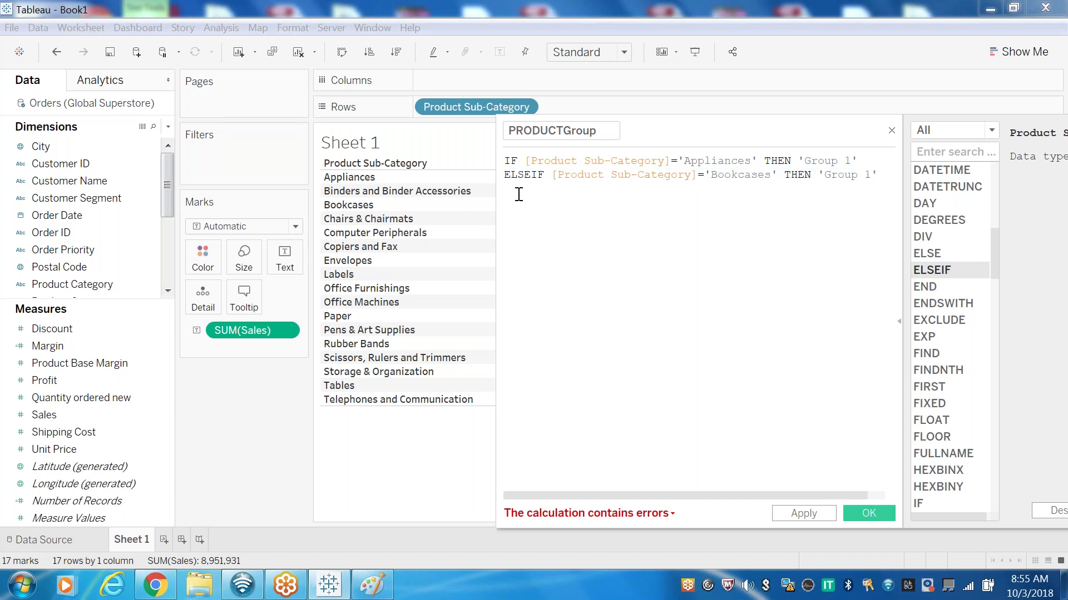
key(ctrl+v)
Change the third line's sub-category to 'Labels' and its result to 'Group 2'.
drag(772, 188, 714, 190)
key(BackSpace)
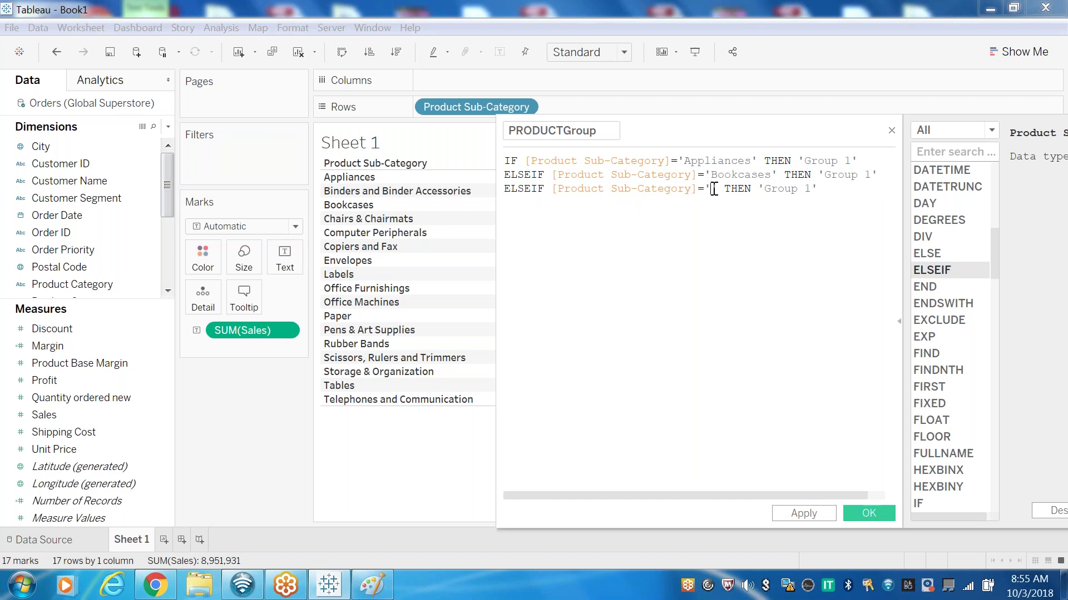
text(Tabels)
click(851, 187)
key(BackSpace)
text(2)
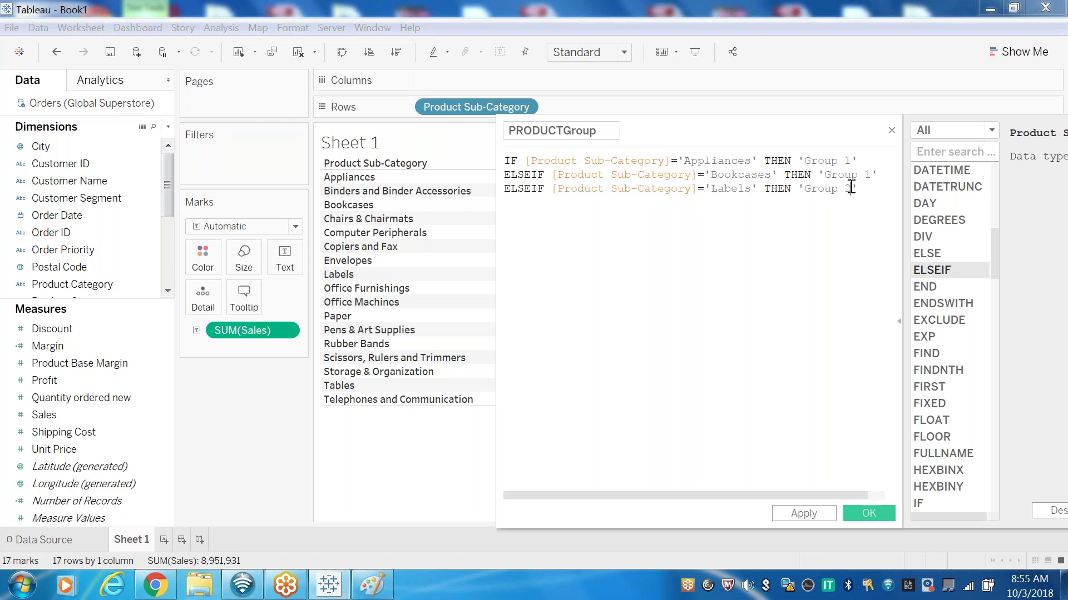
Duplicate the Labels line below itself and change the copy's sub-category to 'Paper', keeping the 'Group 2' result.
drag(863, 190, 501, 191)
key(ctrl+c)
click(861, 194)
key(Return)
key(ctrl+v)
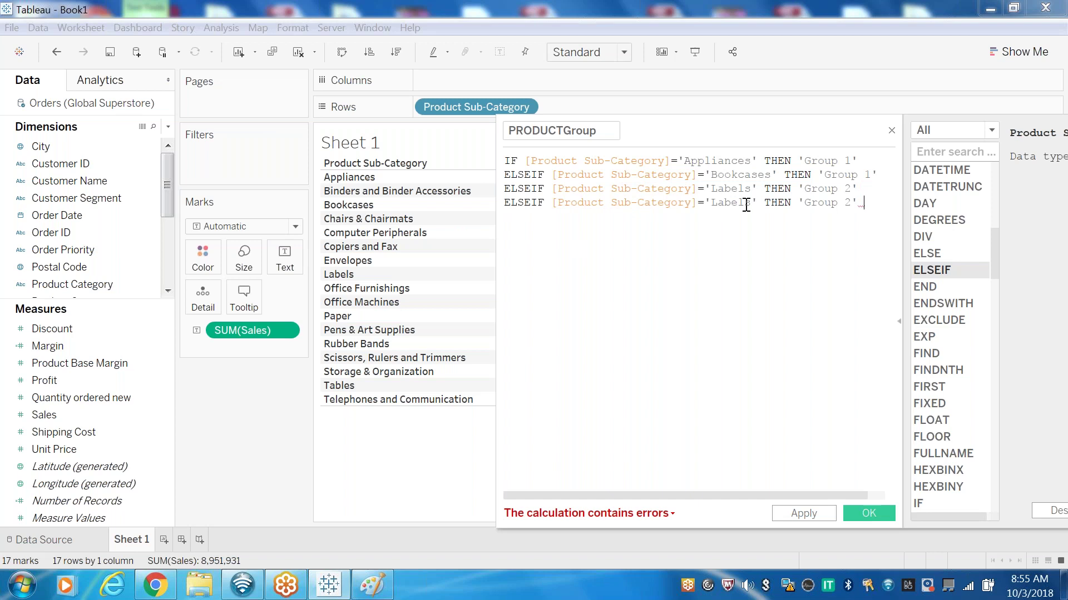
drag(751, 203, 714, 205)
text(Paper)
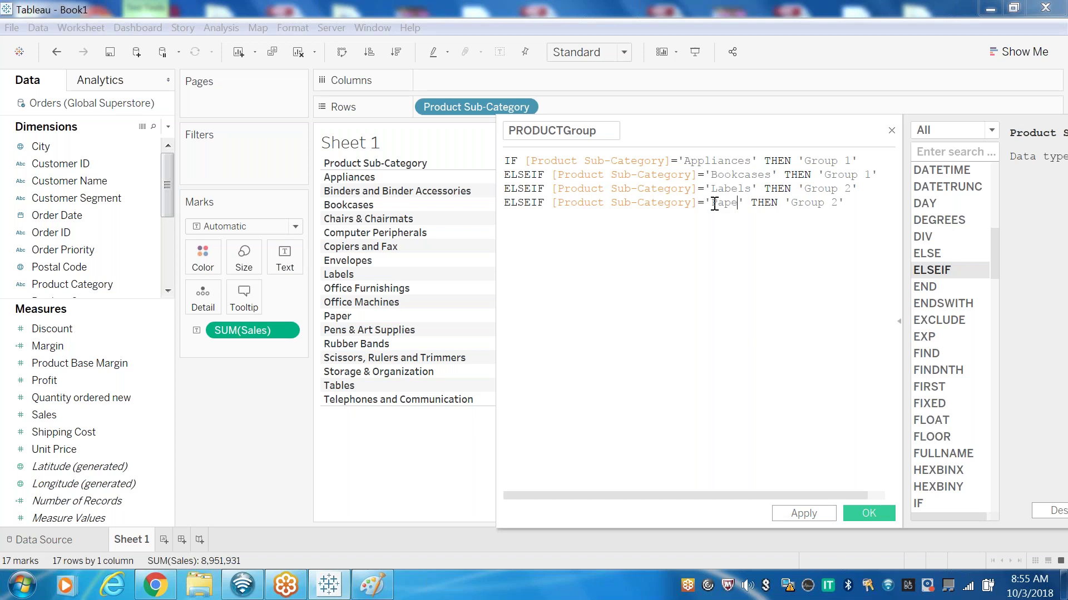
Insert another copy of the Labels ELSEIF clause on its own line below the Paper line.
click(867, 203)
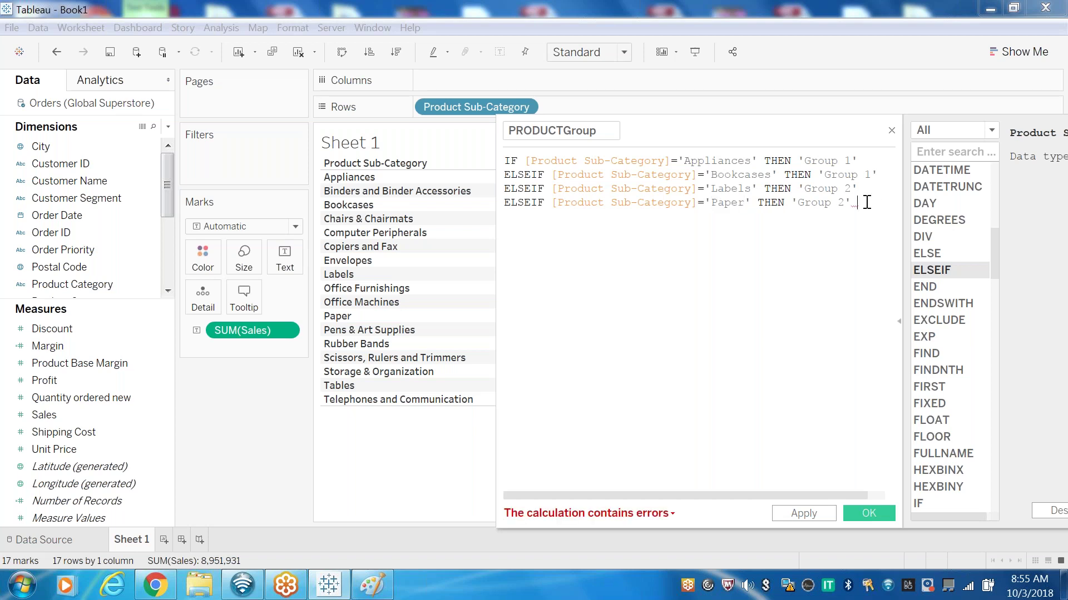
key(ctrl+v)
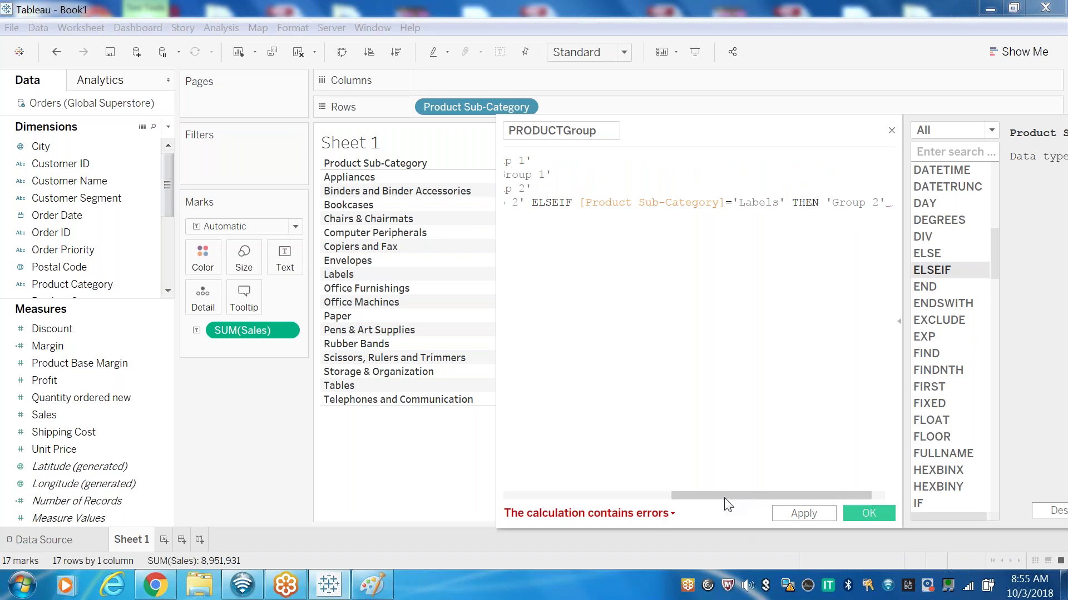
drag(728, 496, 672, 505)
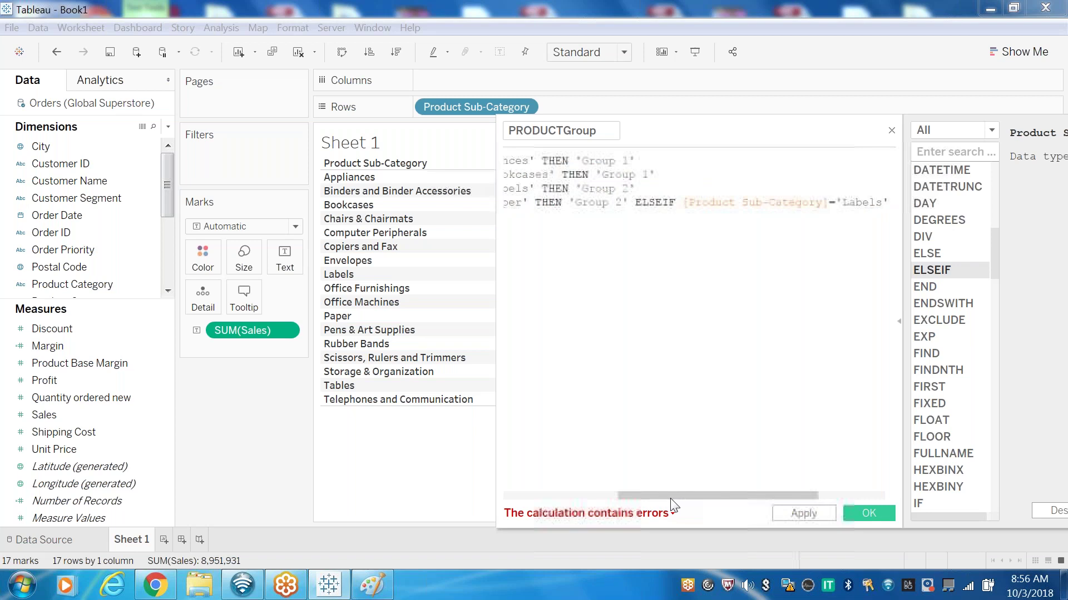
click(637, 203)
key(Return)
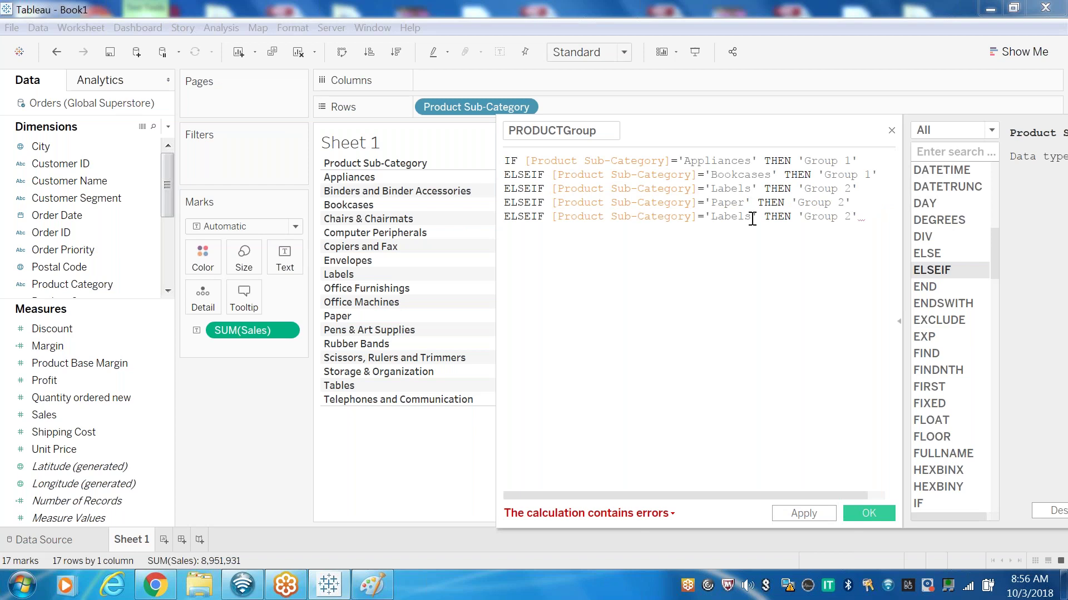
Change the last ELSEIF line's sub-category to 'Tables' and its result to 'Group 3'.
drag(752, 218, 736, 217)
click(751, 275)
drag(753, 217, 716, 217)
key(BackSpace)
text(Tables)
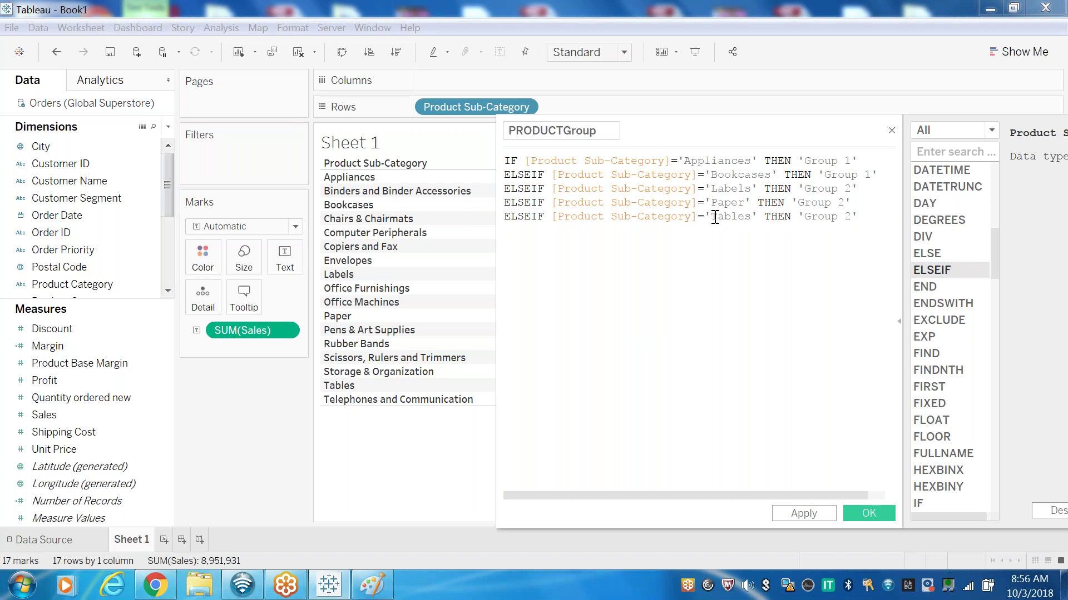
key(BackSpace)
text(3)
Add a new line below the Tables condition with the keyword else followed by Other.
key(Return)
text(else)
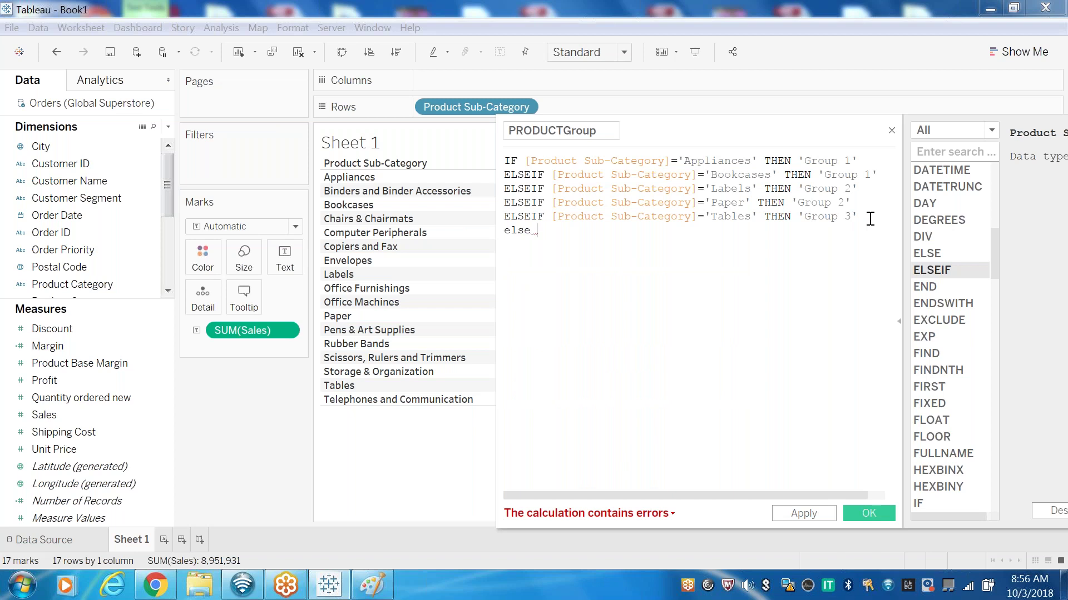
text(G)
key(BackSpace)
text(Other)
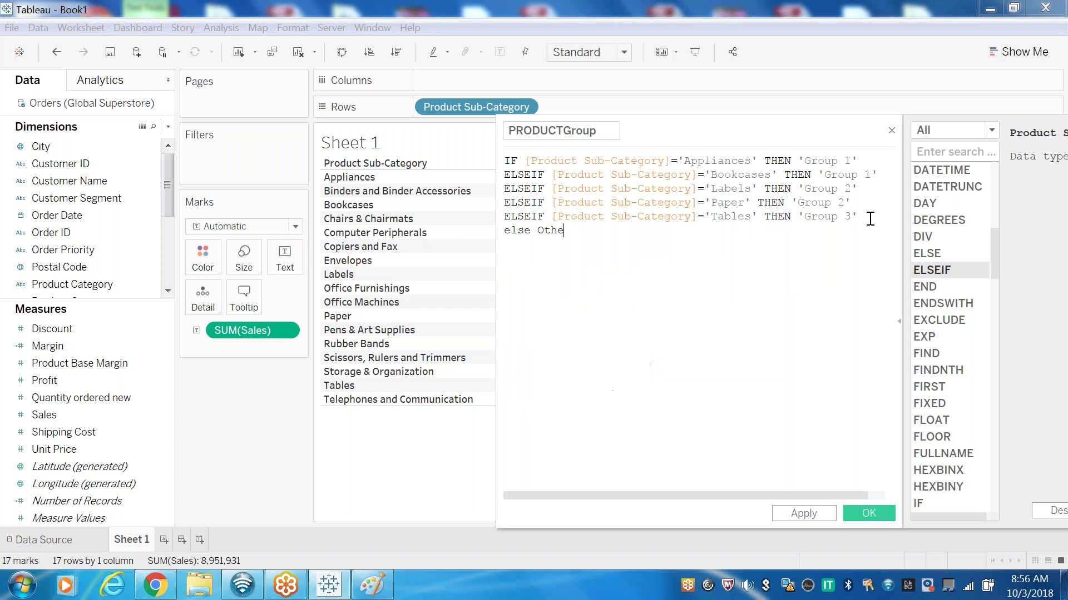
Turn the else result into the quoted text 'Other Group '.
key(Left)
key(Left)
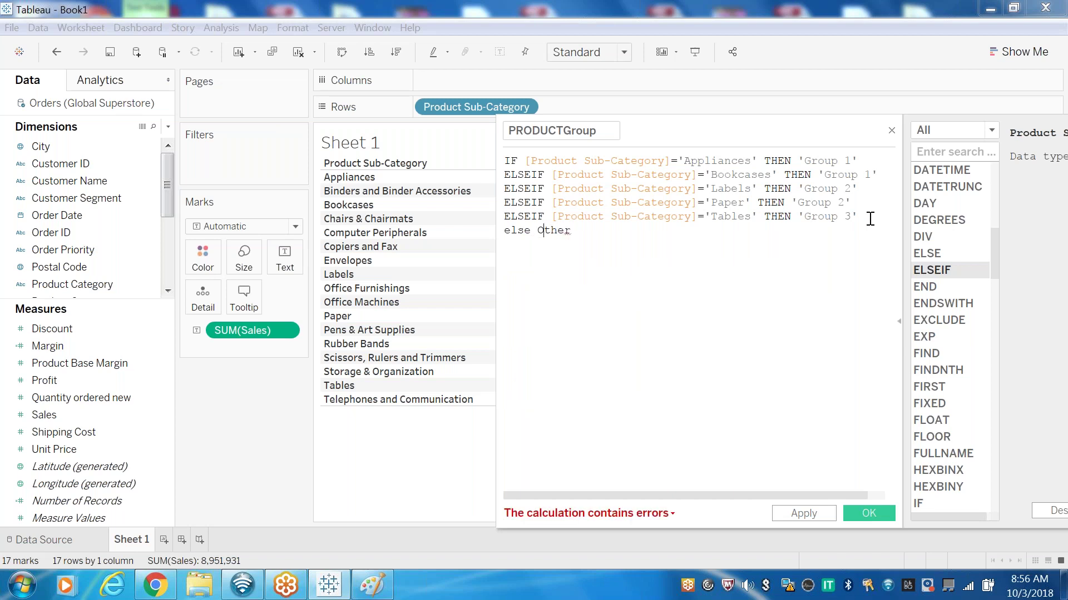
key(BackSpace)
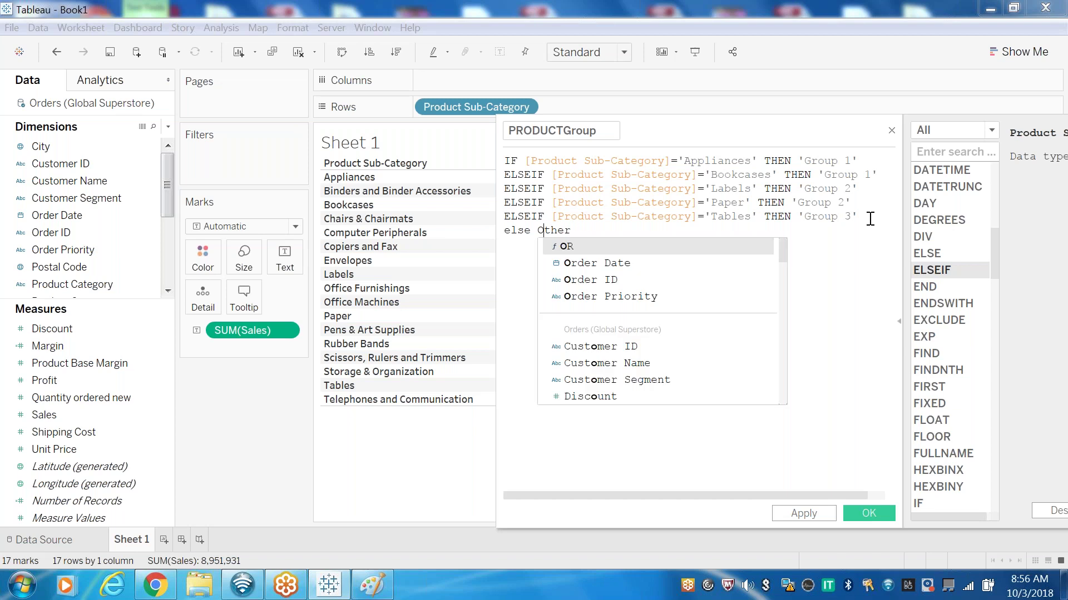
text(')
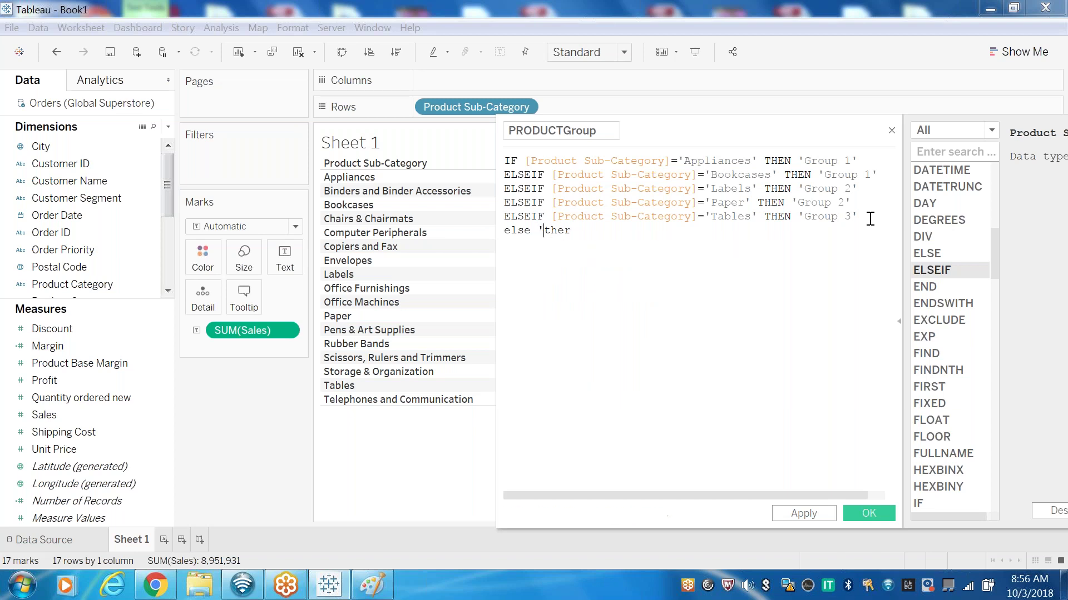
text(O)
click(585, 230)
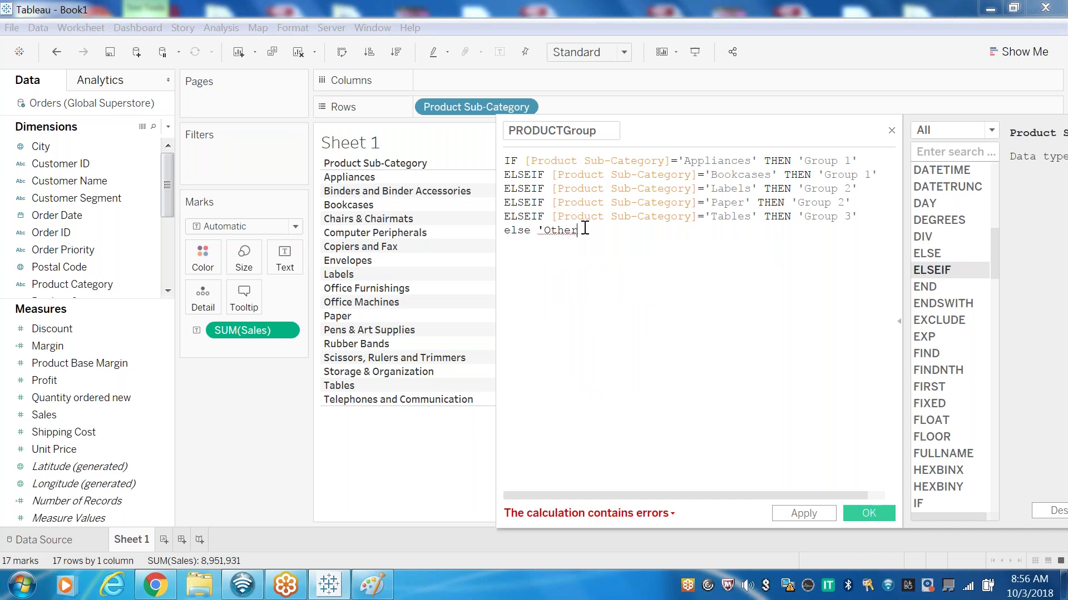
text(Grou)
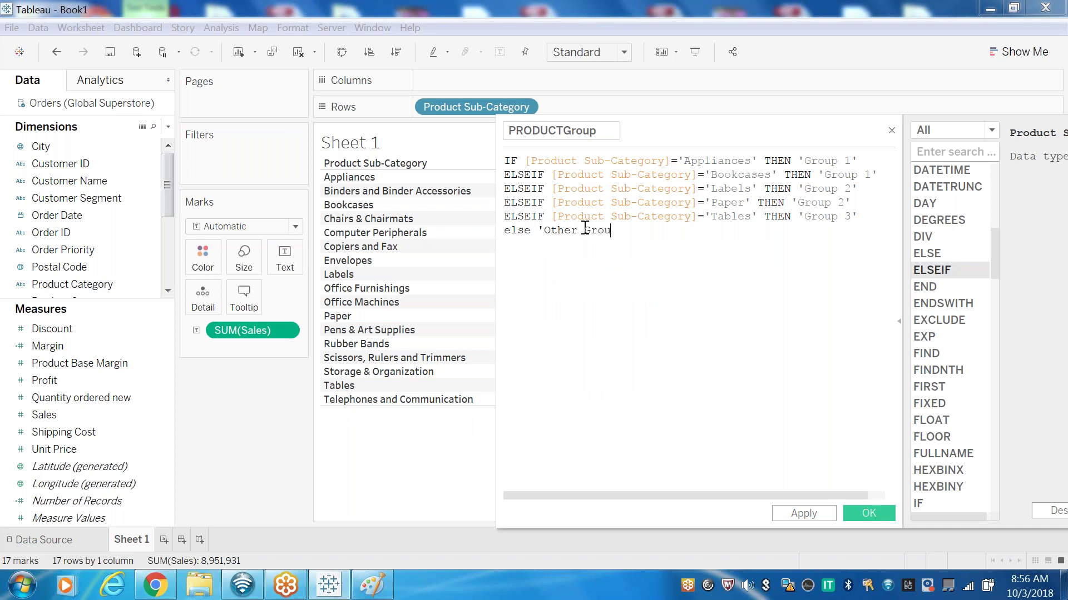
text(p ')
Close the formula with the keyword end on a new line and save the calculated field.
key(Return)
text(end)
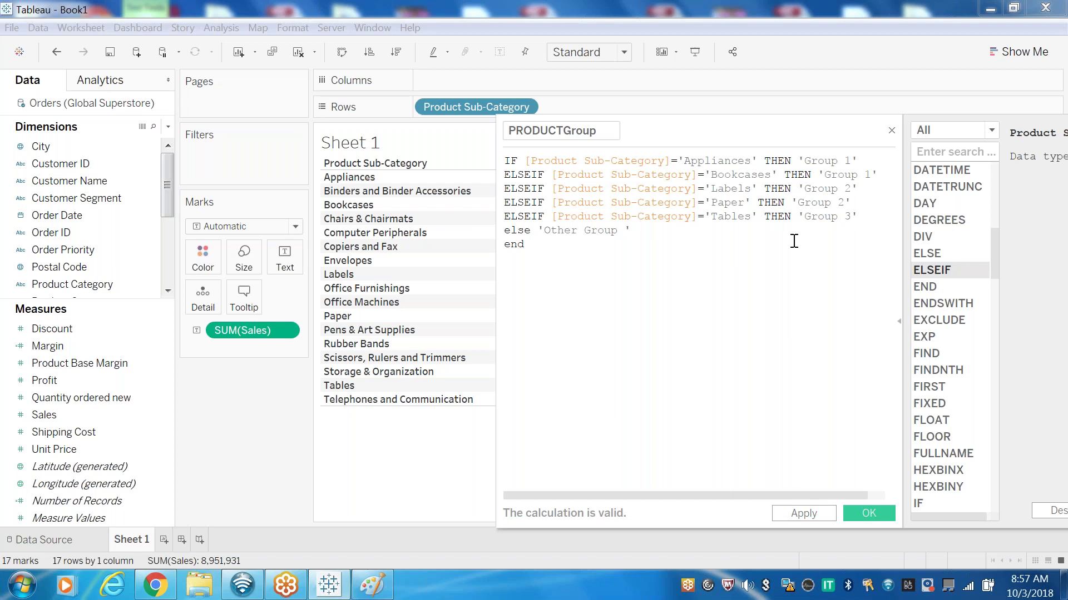
click(868, 513)
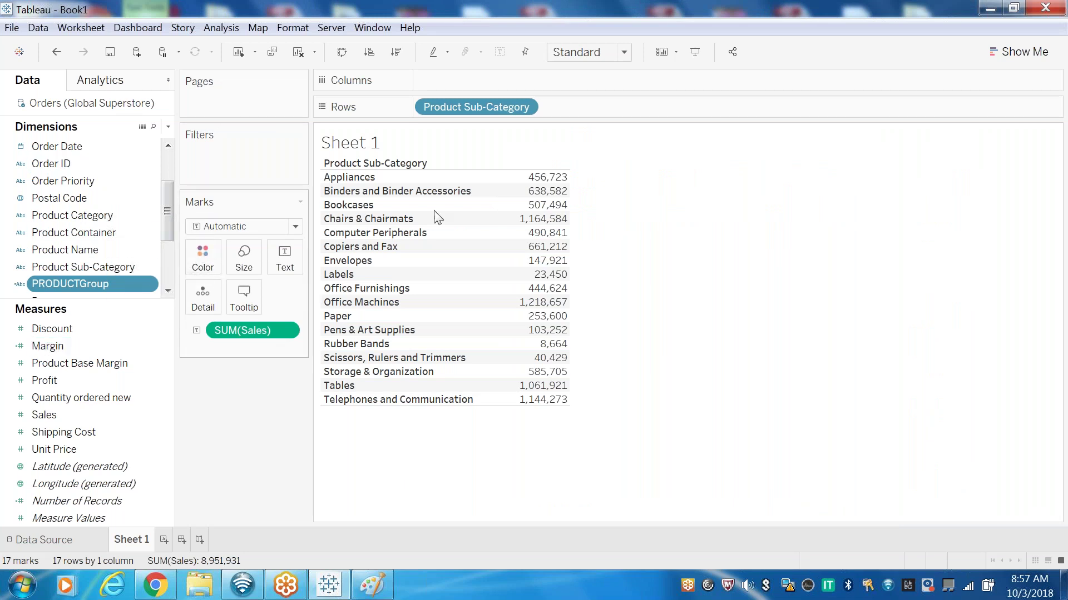
Replace Product Sub-Category with PRODUCTGroup on Rows and widen the table so the full field heading fits.
drag(476, 106, 165, 246)
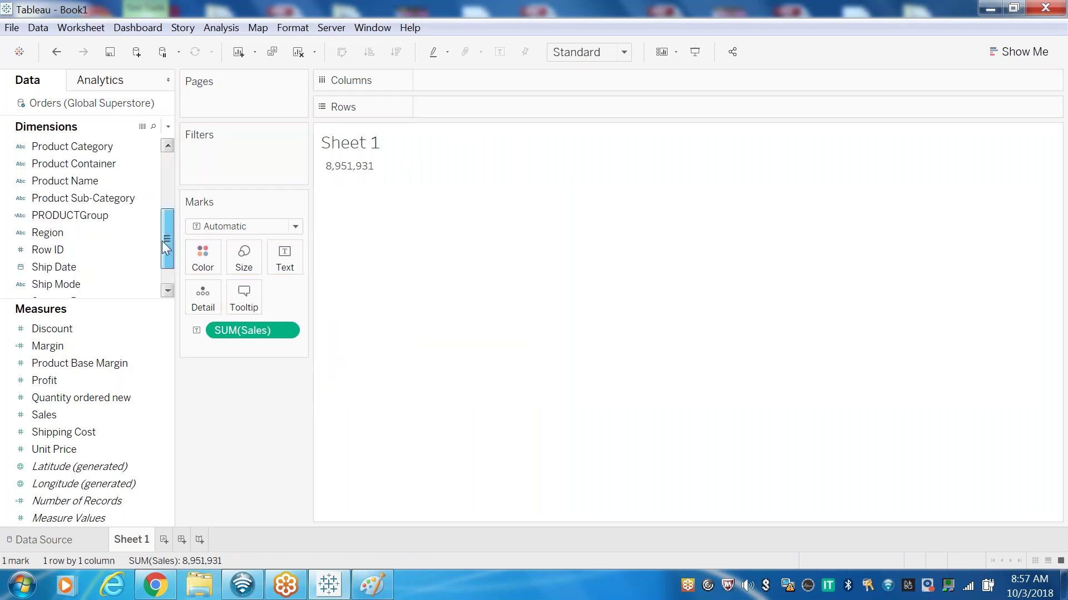
drag(96, 213, 450, 107)
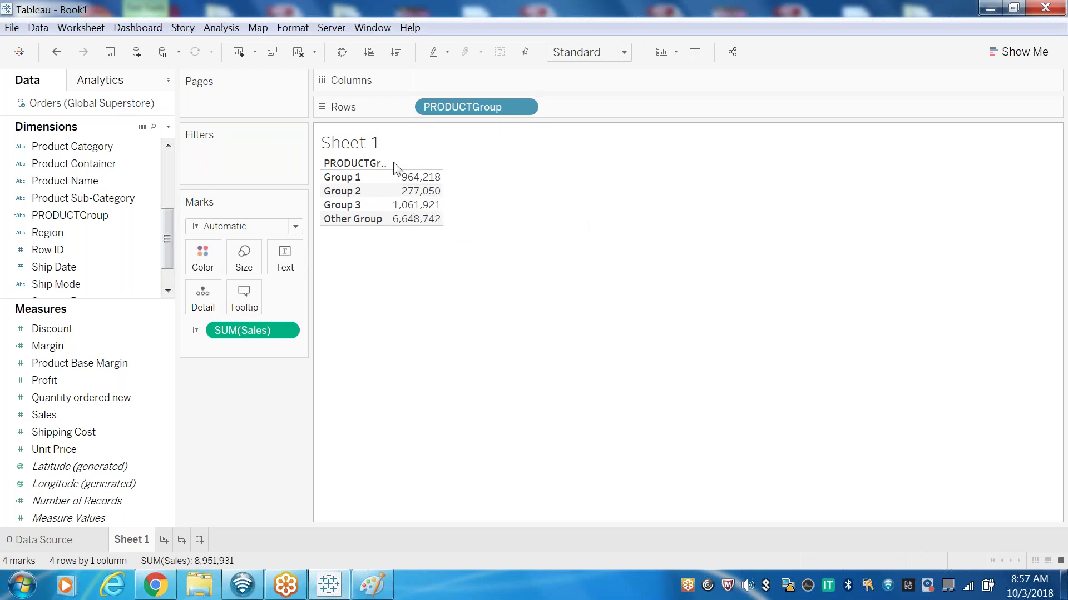
click(400, 192)
drag(459, 188, 535, 188)
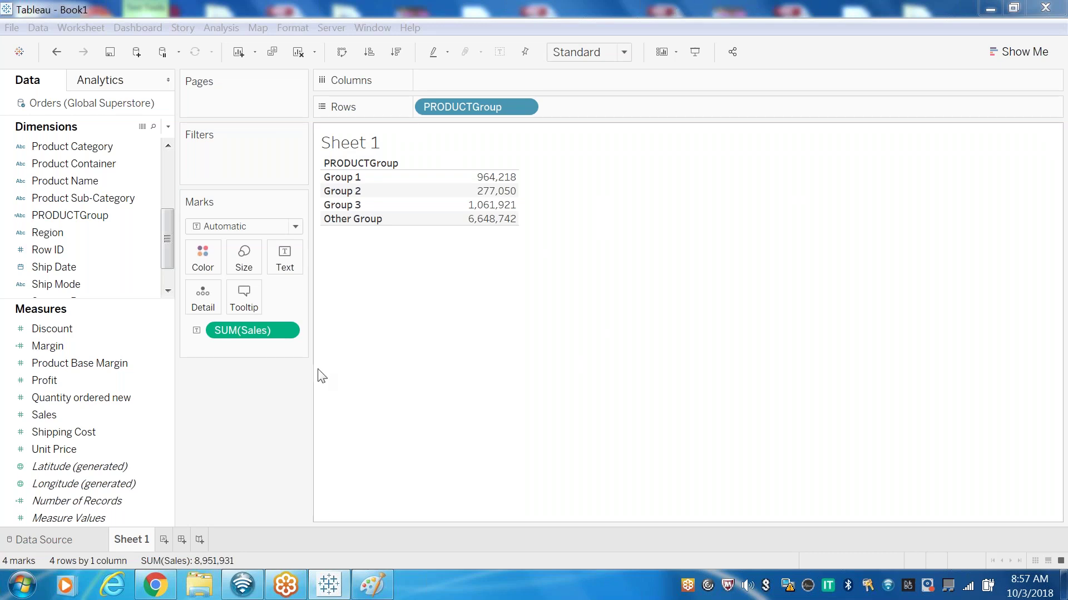
Switch to Paint and delete the IF/elseif pseudo-code from the text box below the group list.
click(371, 585)
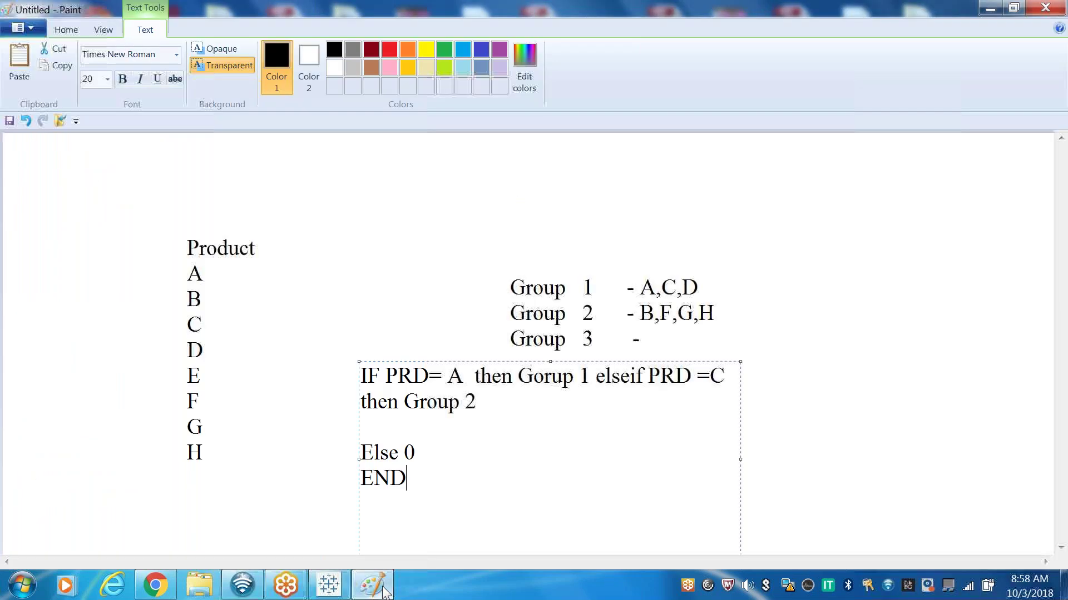
drag(425, 475, 361, 376)
key(Delete)
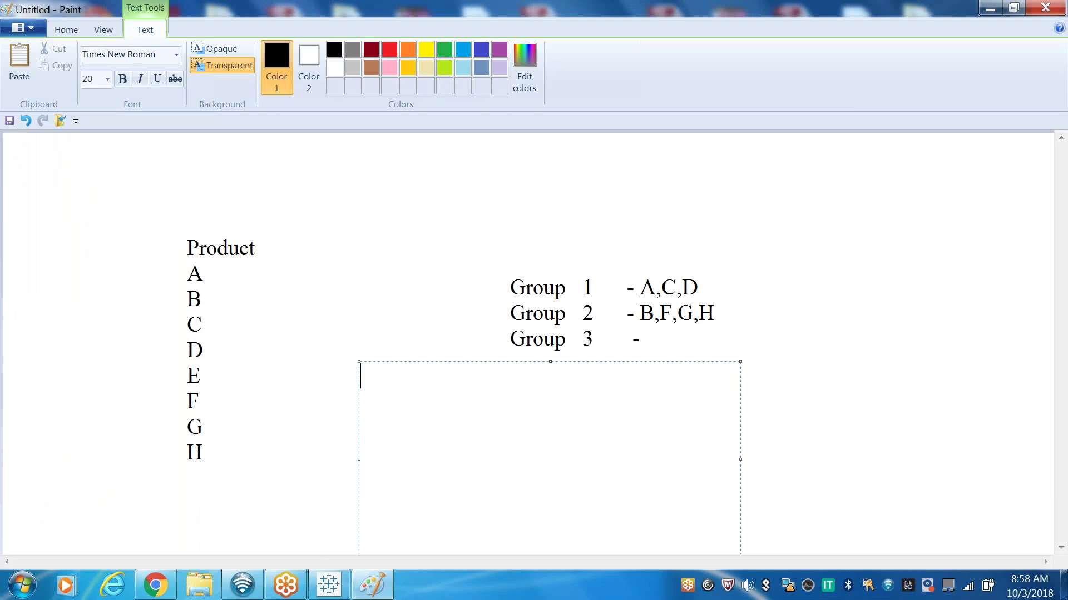
Finish the text editing in Paint, switch to Tableau and replace PRODUCTGroup with Product Sub-Category on Rows.
click(889, 400)
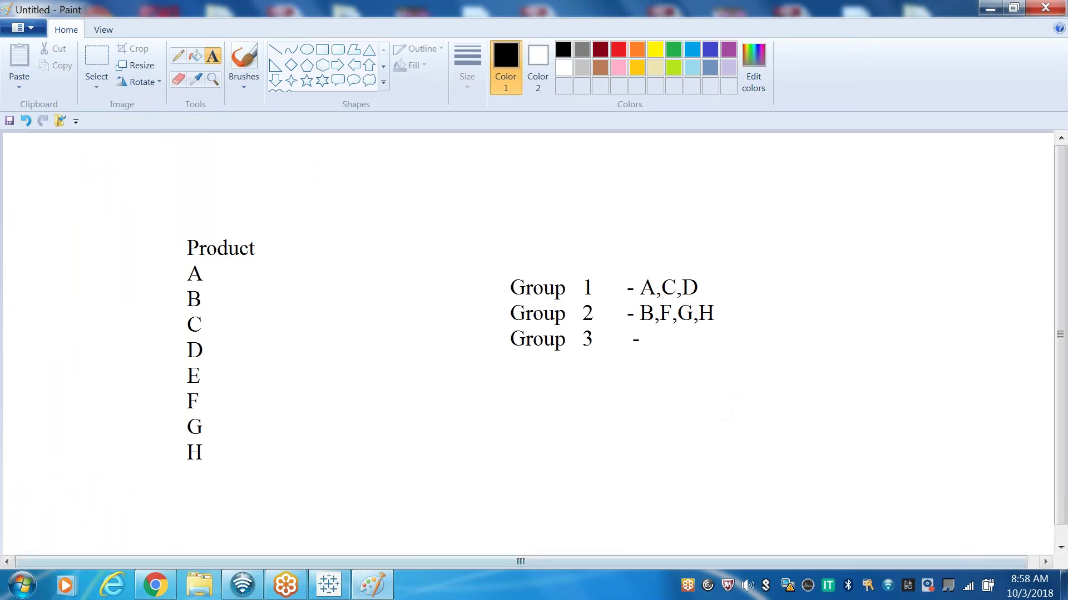
click(328, 584)
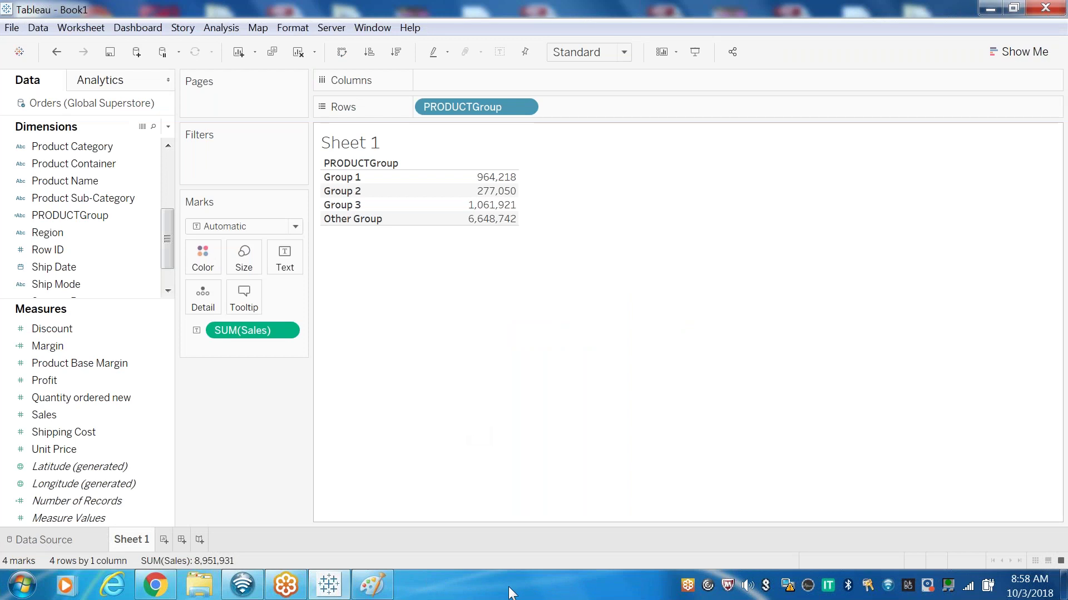
click(104, 233)
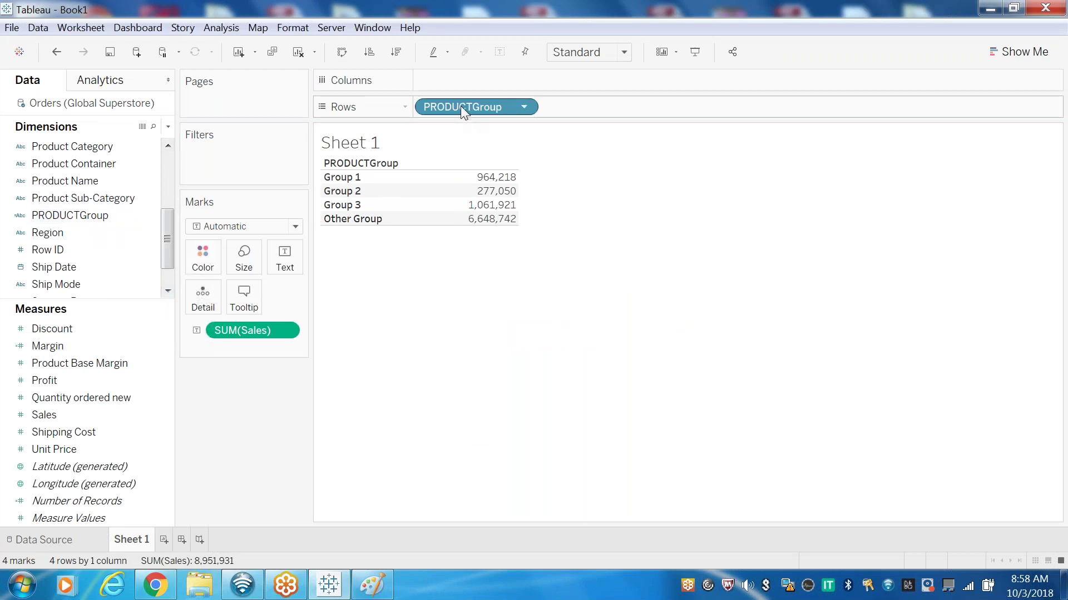
mouse_move(461, 105)
mouse_down()
mouse_move(92, 245)
mouse_move(109, 198)
mouse_move(409, 99)
mouse_move(461, 107)
mouse_up()
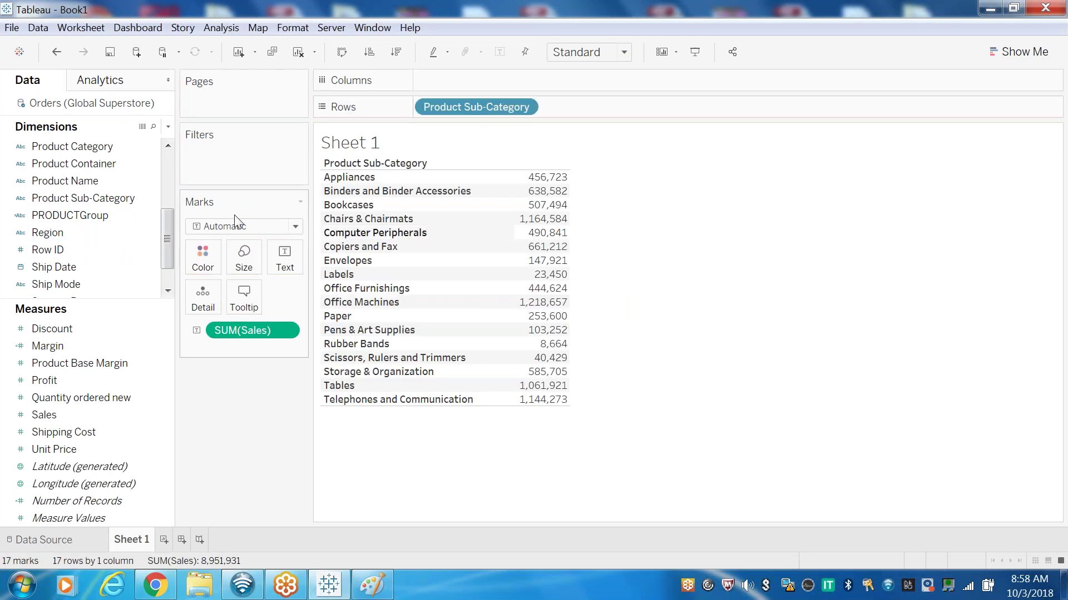
Filter the sheet by PRODUCTGroup with all four groups selected and show the filter control beside the table.
drag(99, 213, 266, 159)
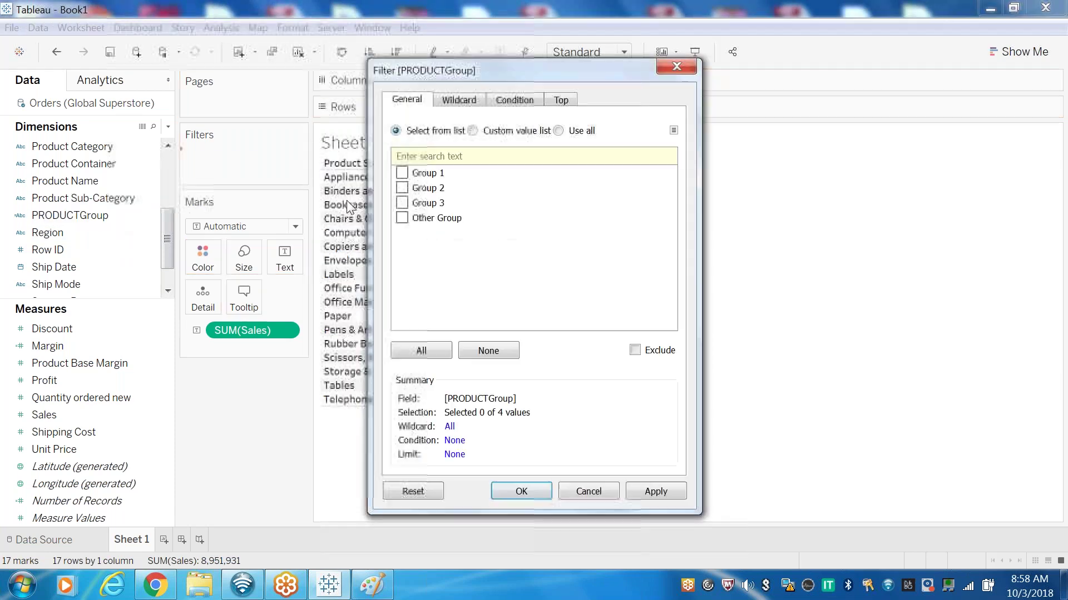
click(402, 173)
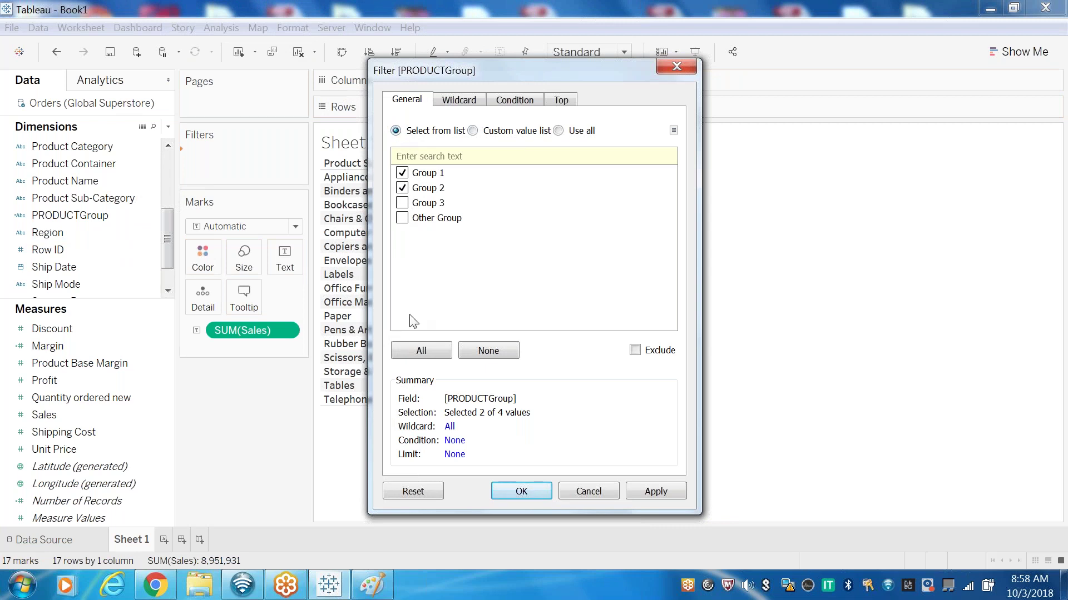
click(421, 352)
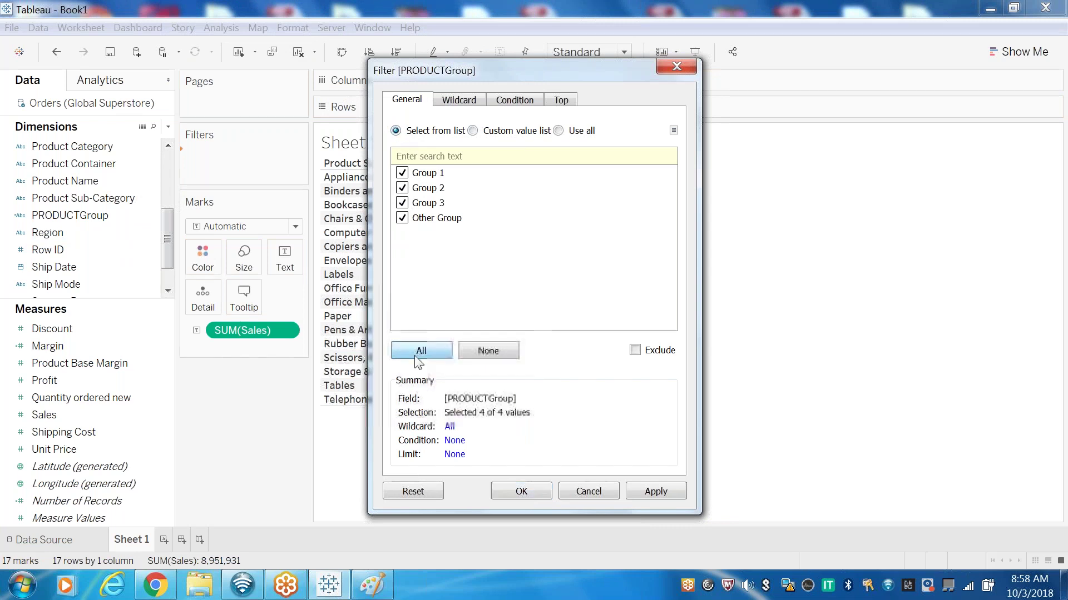
click(529, 485)
click(287, 157)
click(248, 197)
Filter the table to Group 1, Group 2, Group 3 and Other Group one at a time to examine their sub-categories.
click(945, 155)
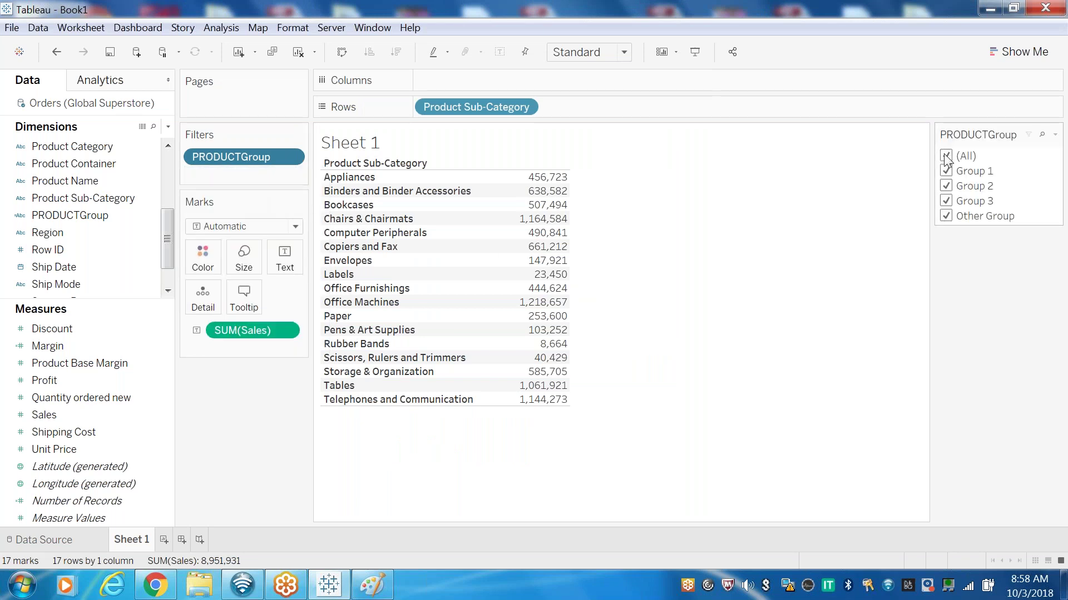
click(946, 171)
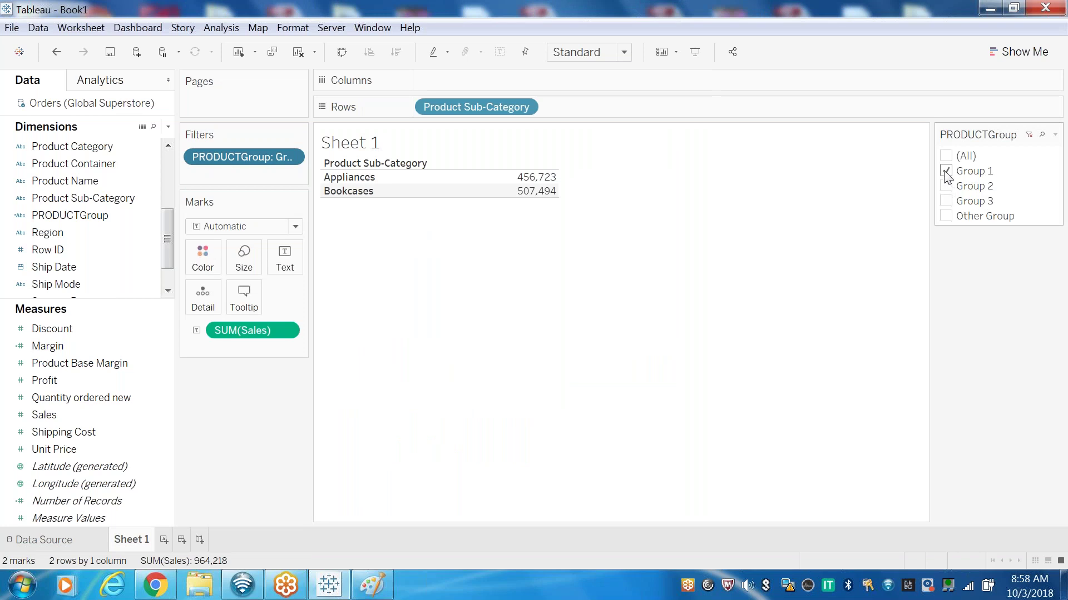
click(946, 171)
click(945, 187)
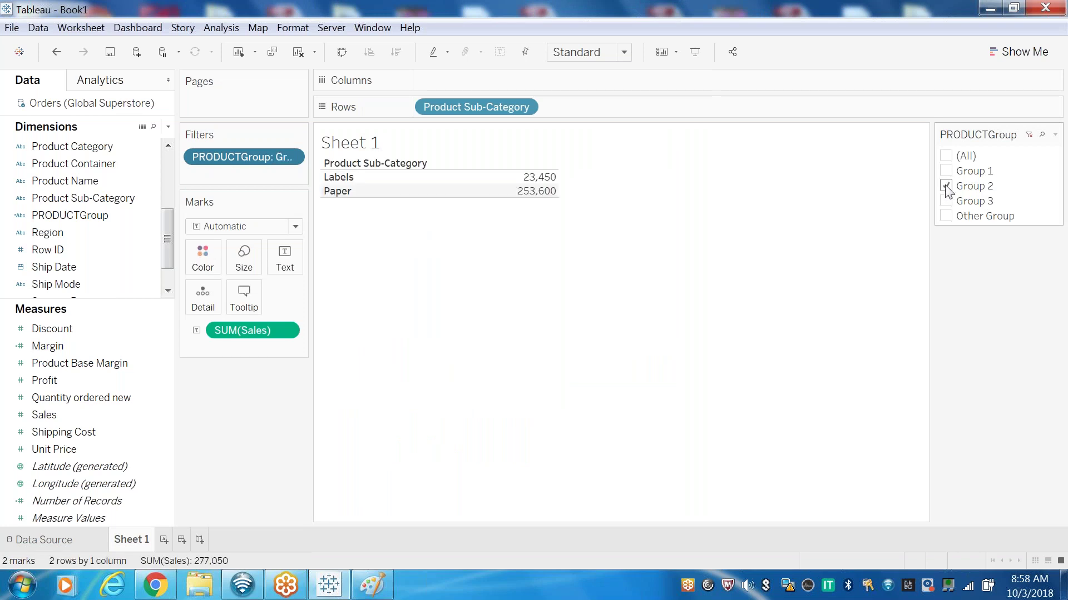
click(946, 187)
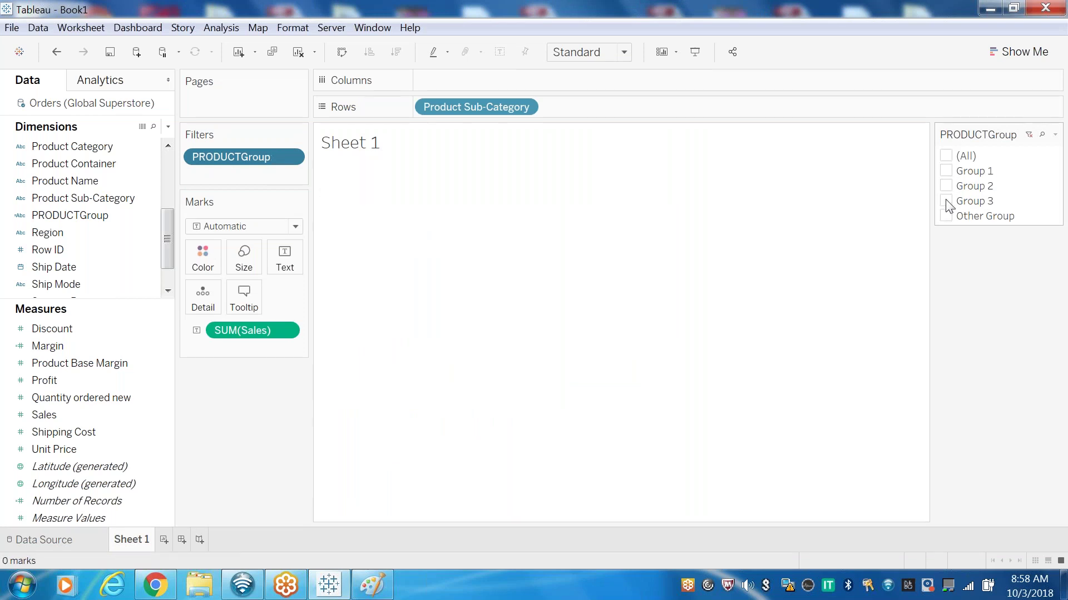
click(947, 202)
click(947, 202)
click(946, 217)
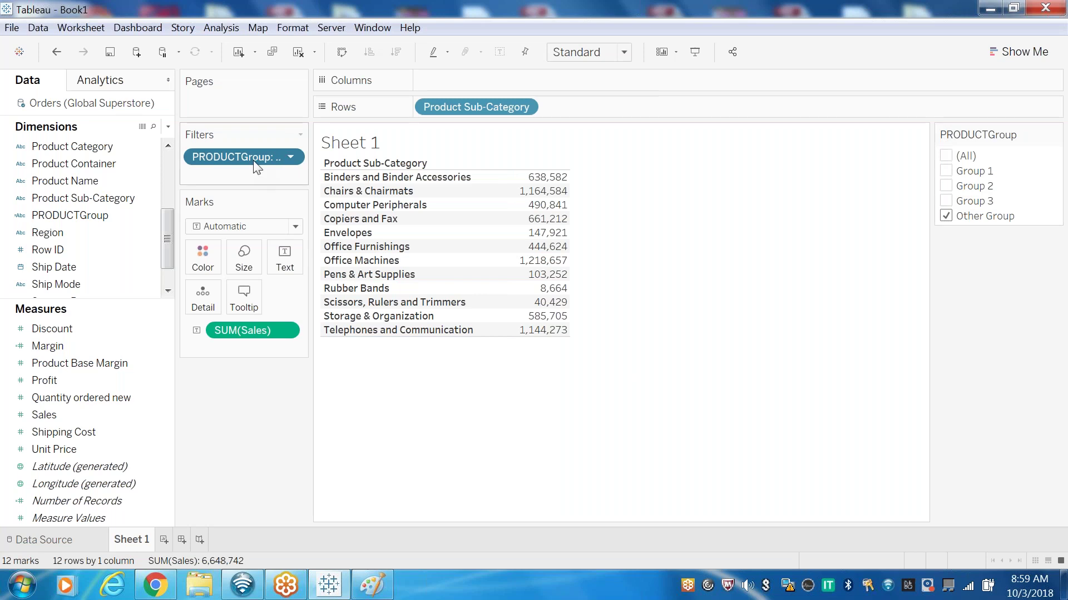
Clear Product Sub-Category, the PRODUCTGroup filter and Sales from the sheet, and place Customer Name on Rows.
drag(470, 114, 17, 217)
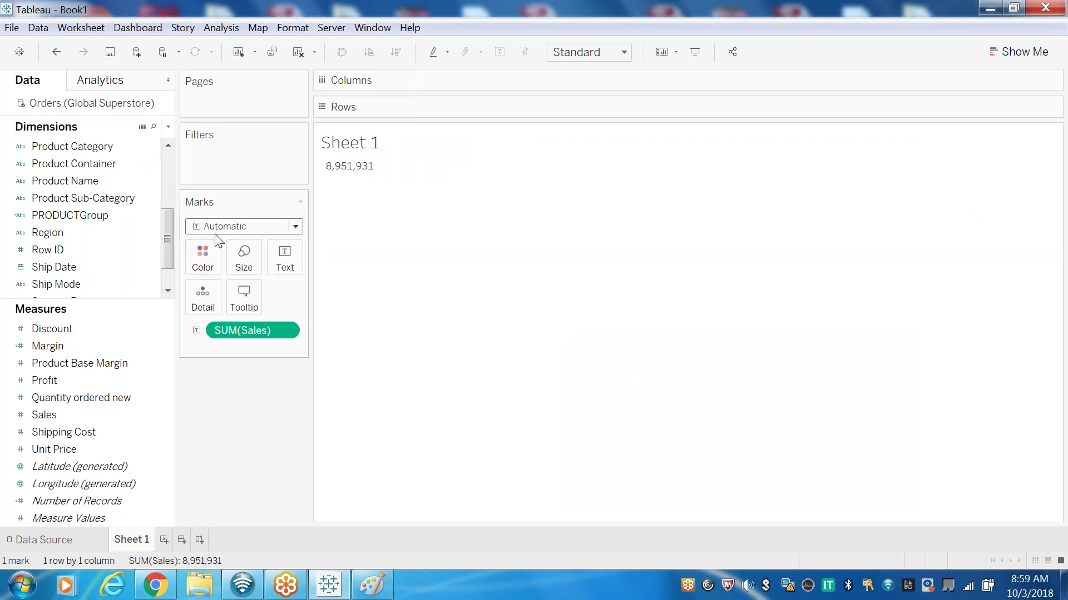
drag(248, 331, 122, 251)
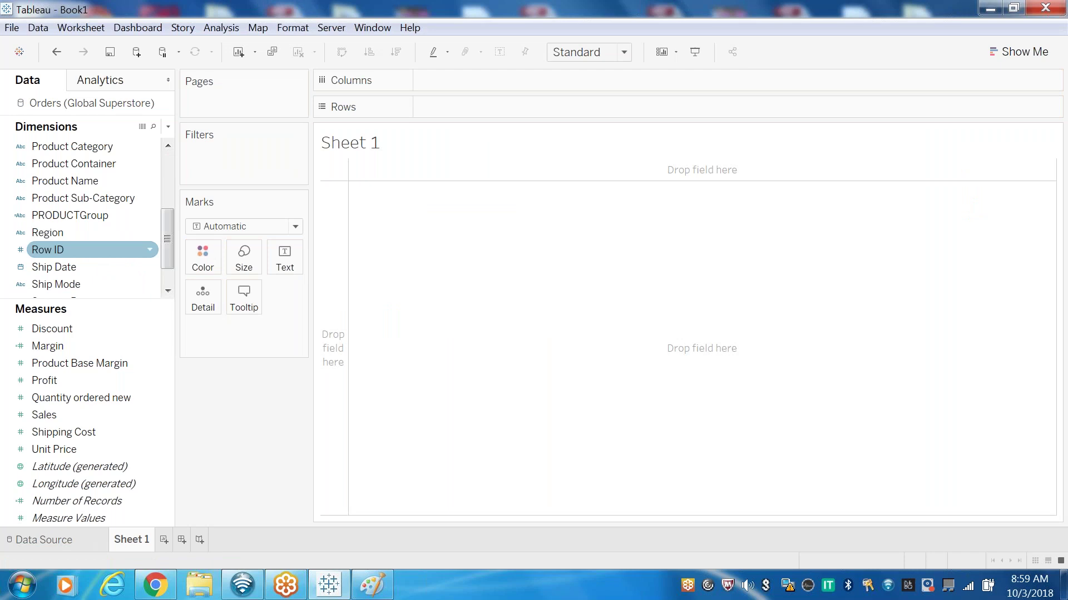
drag(168, 241, 169, 184)
drag(93, 182, 334, 345)
Add the measures Sales, Profit, Discount and Margin as value columns of the customer table.
click(89, 378)
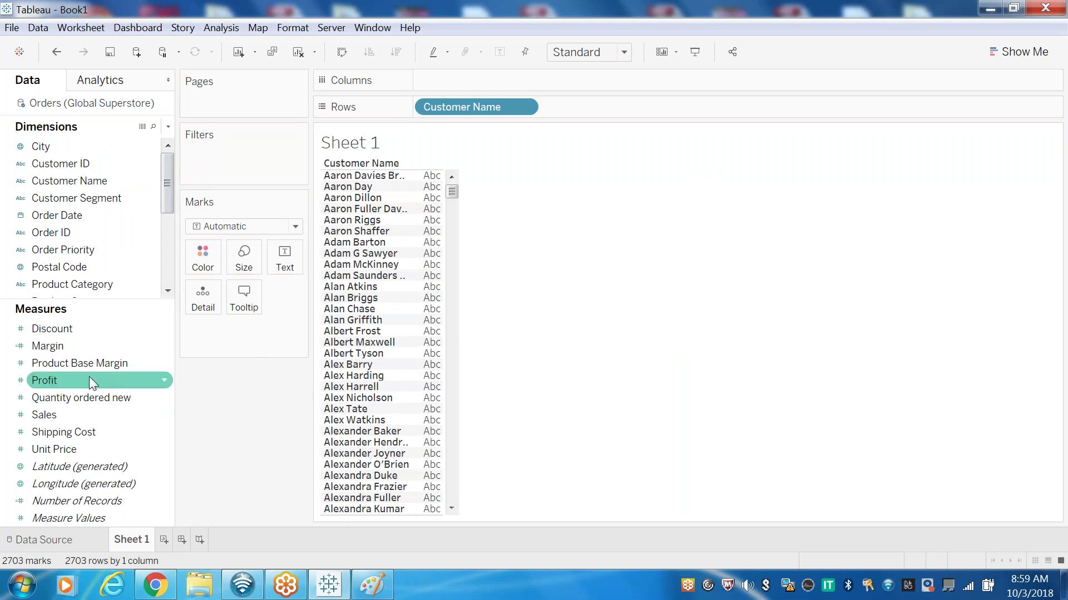
drag(65, 415, 423, 278)
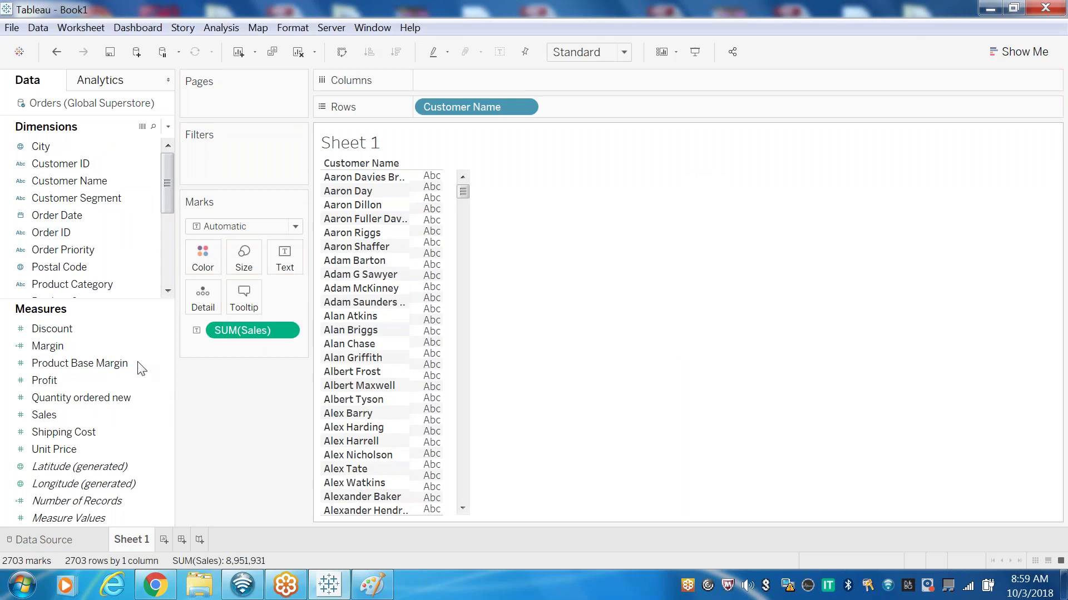
drag(55, 381, 429, 277)
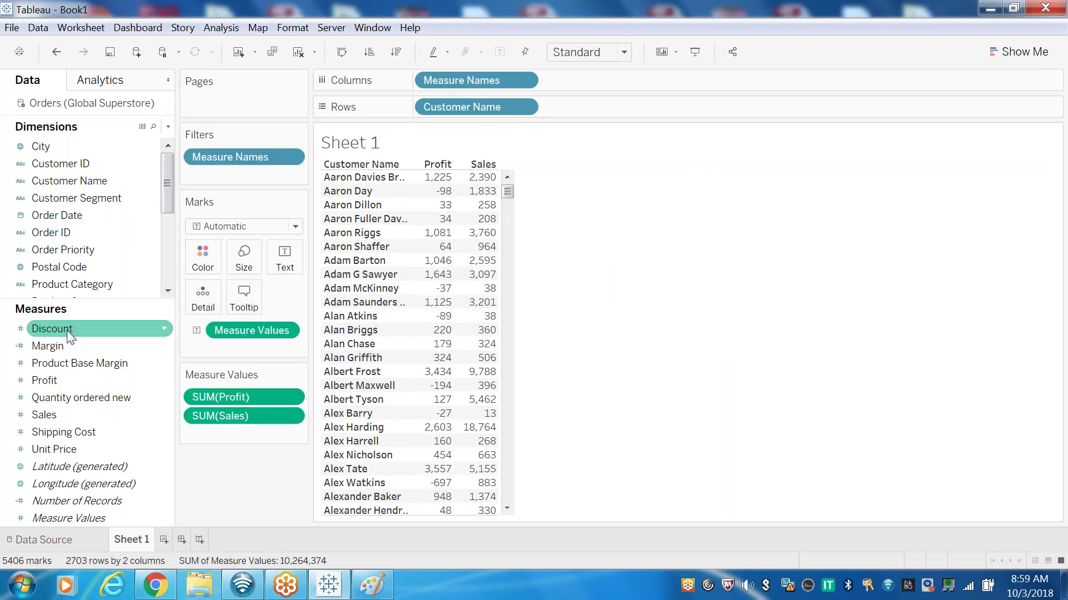
drag(69, 336, 462, 241)
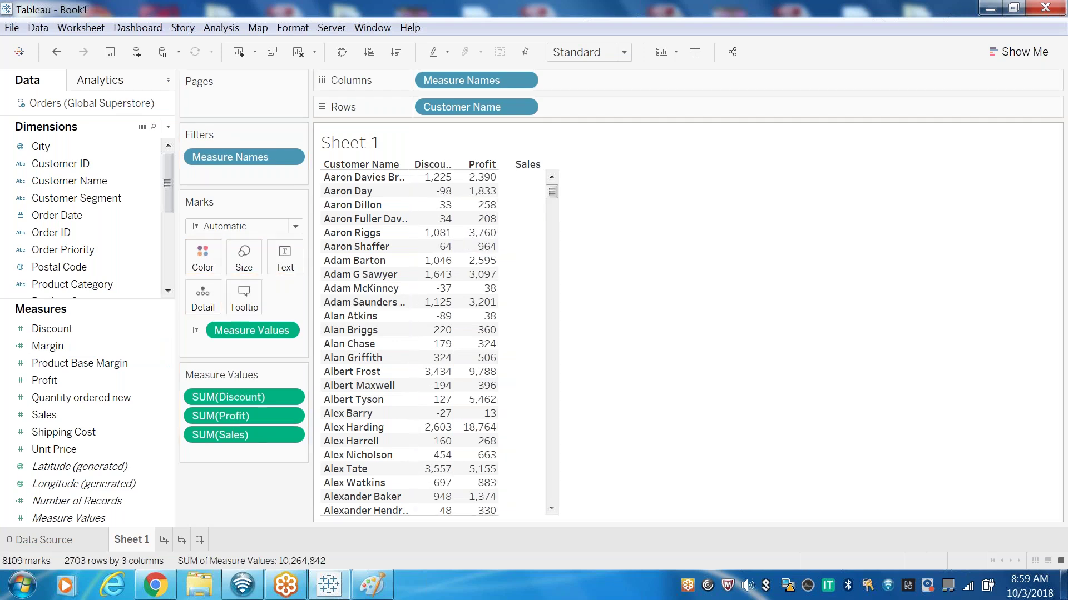
drag(47, 346, 542, 278)
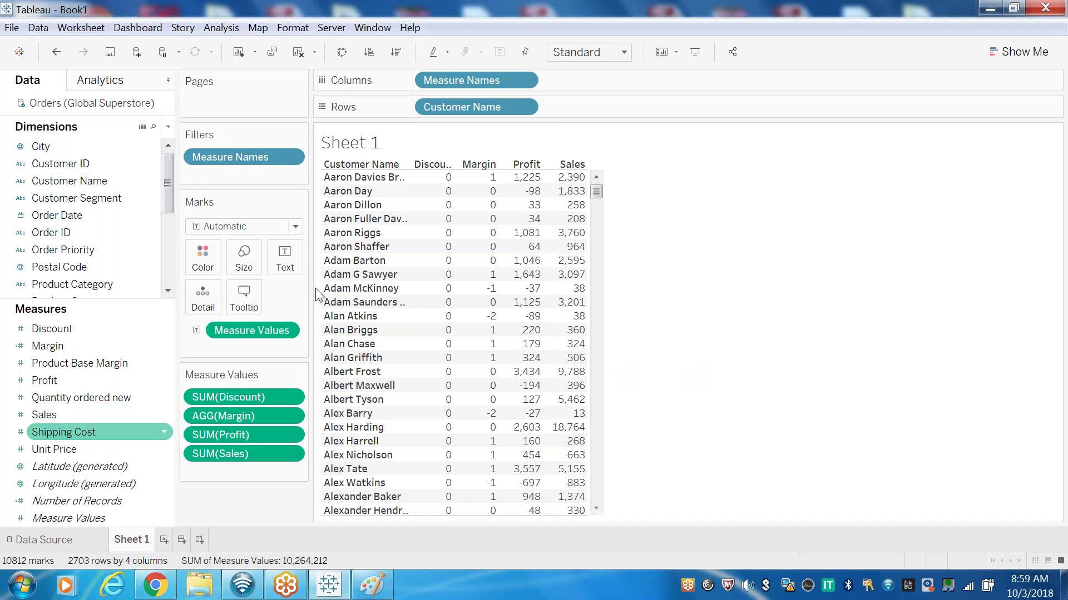
Widen the Customer Name column so the full names fit, and preview the sheet in presentation mode.
mouse_move(406, 165)
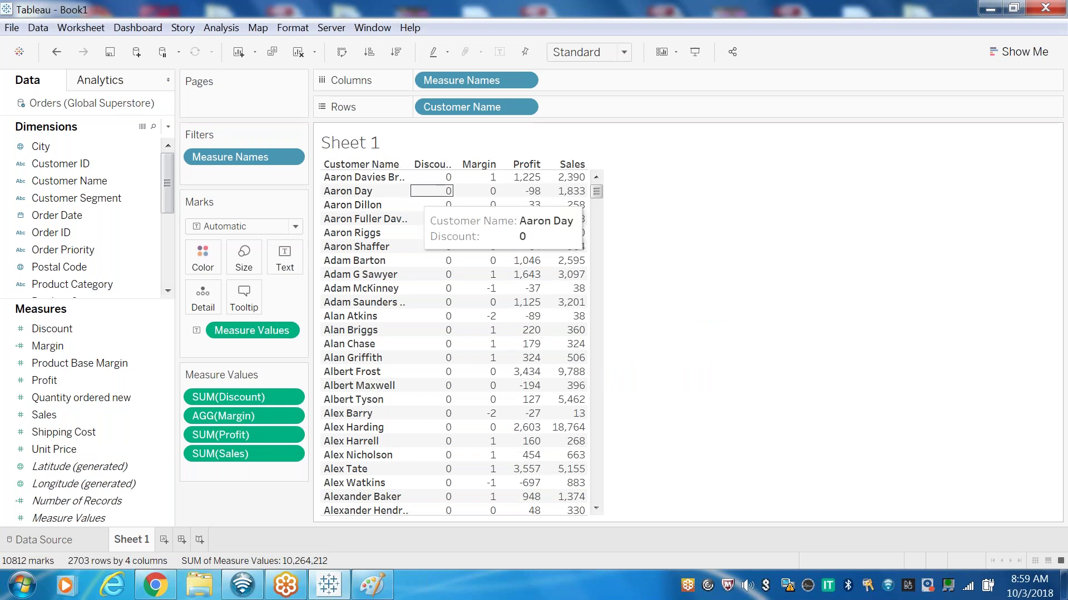
drag(409, 193, 440, 193)
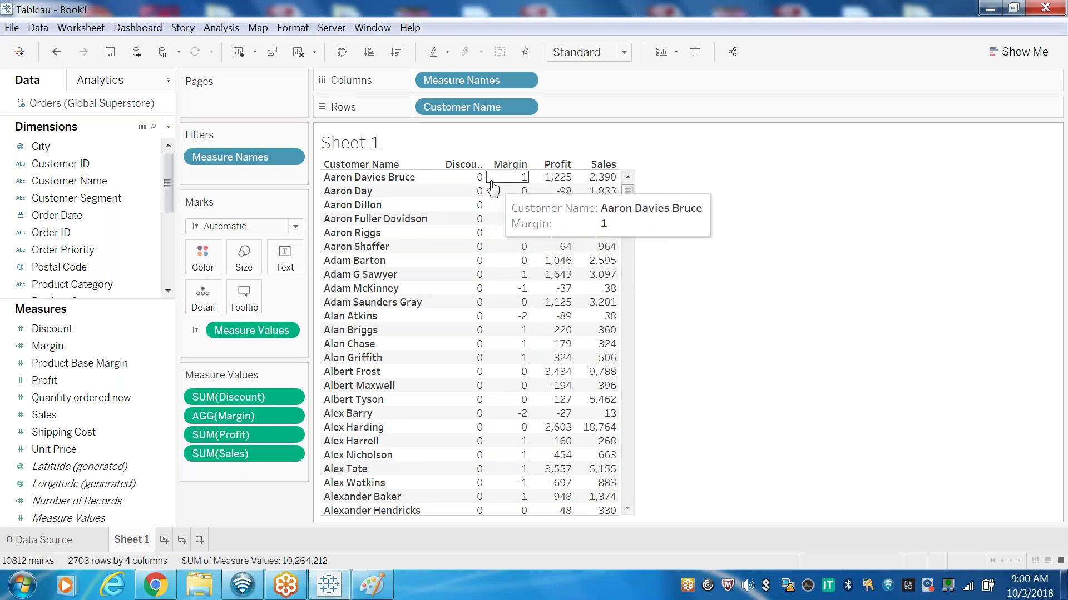
click(693, 54)
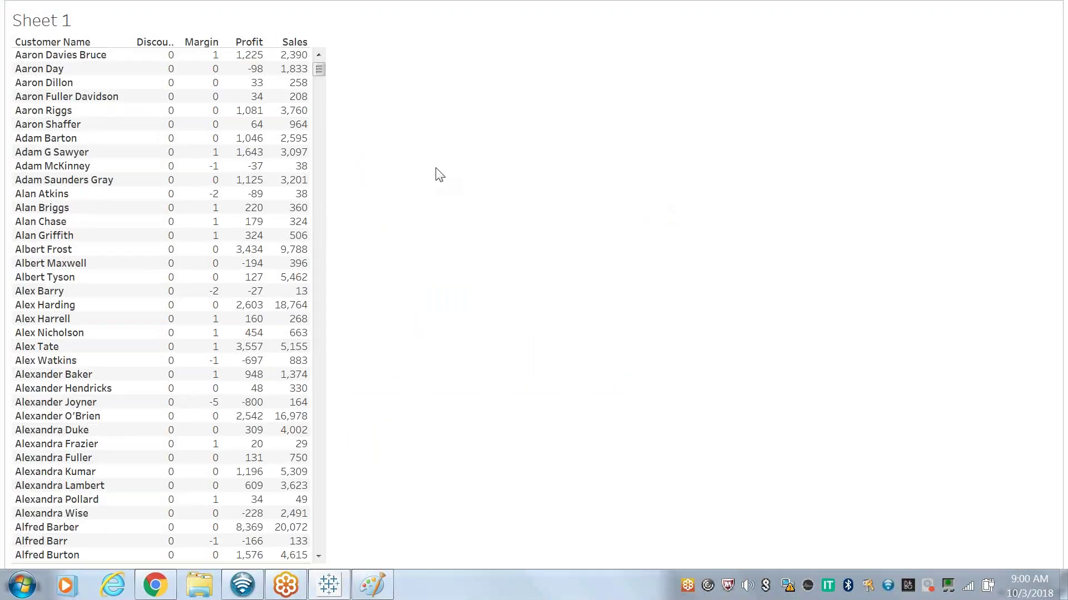
key(Escape)
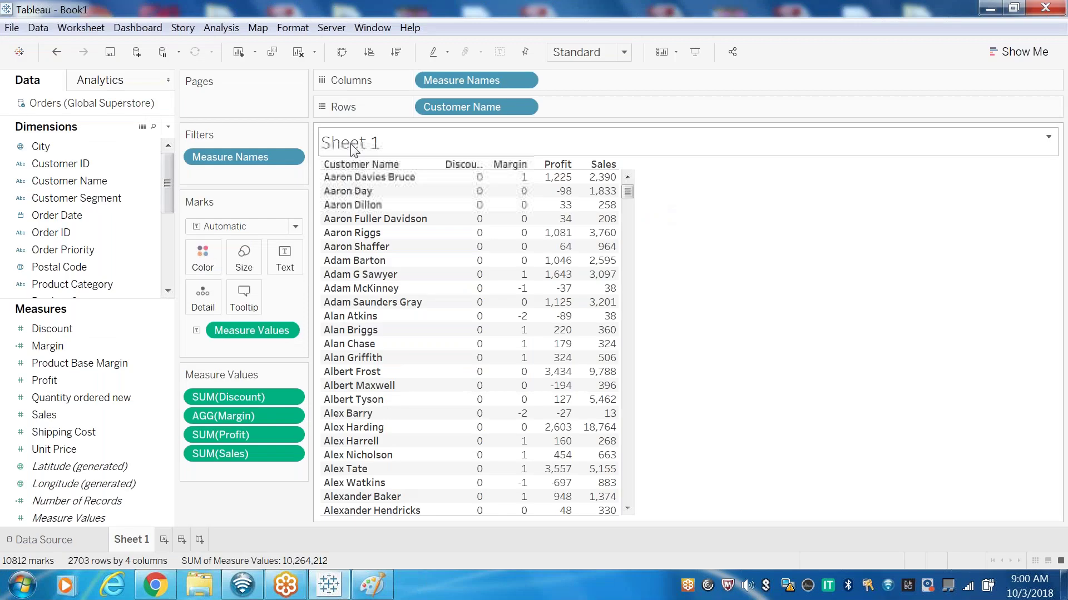
Replace the sheet title with Sales Dashboard.
double_click(350, 142)
text(Sales<Sheet Name>)
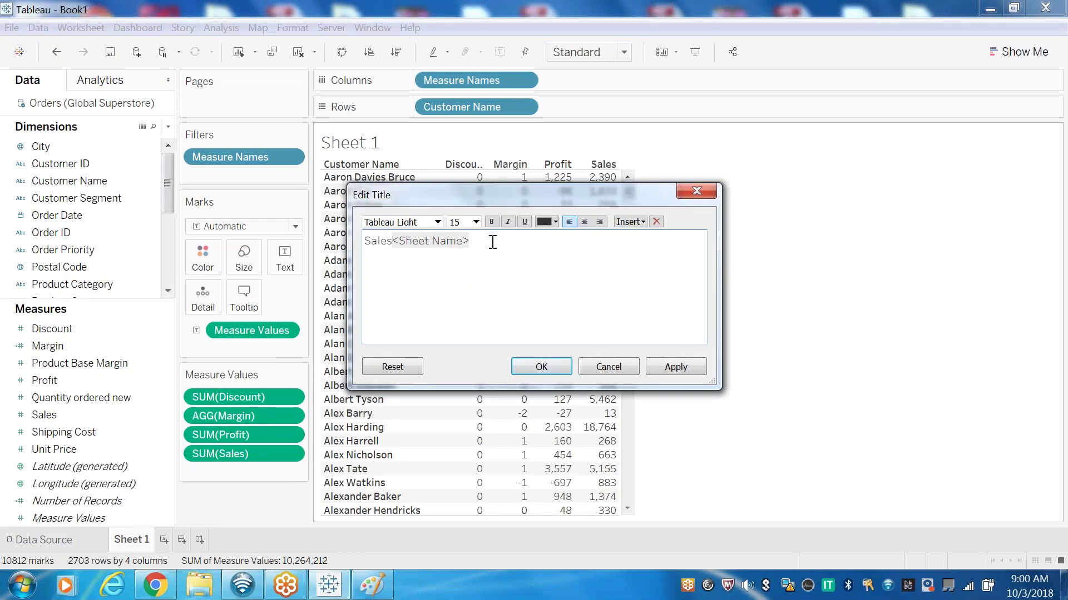
drag(491, 240, 353, 236)
text(Sales)
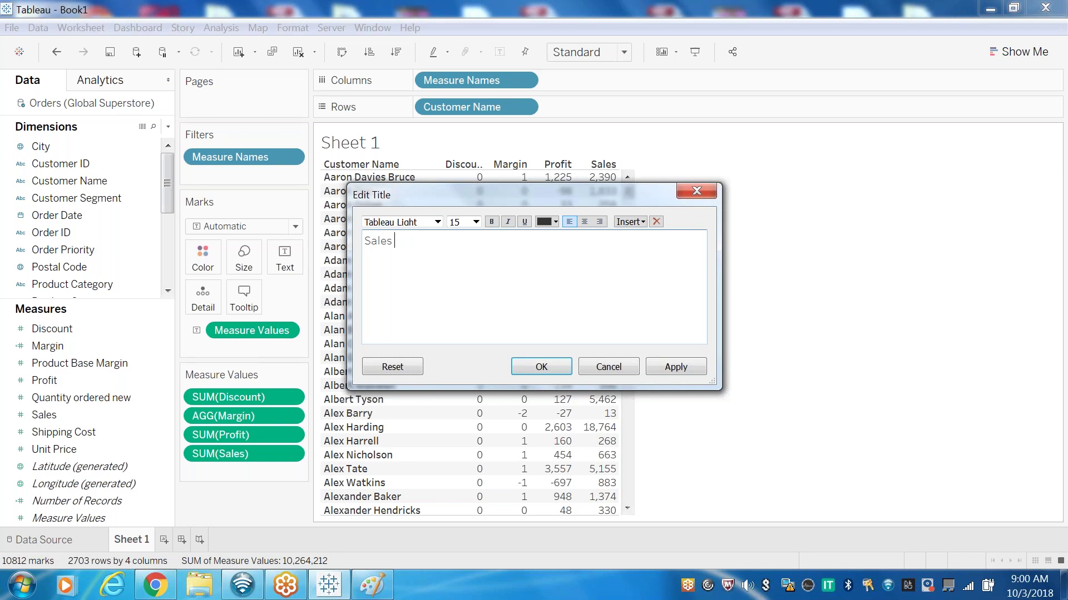
text( Dashboard)
click(527, 363)
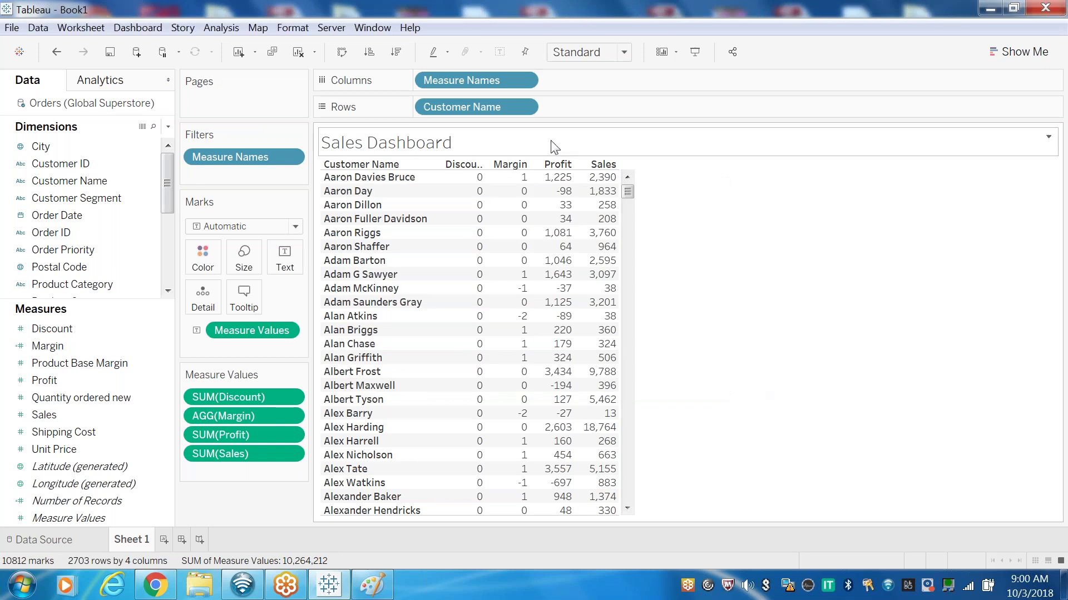
click(784, 366)
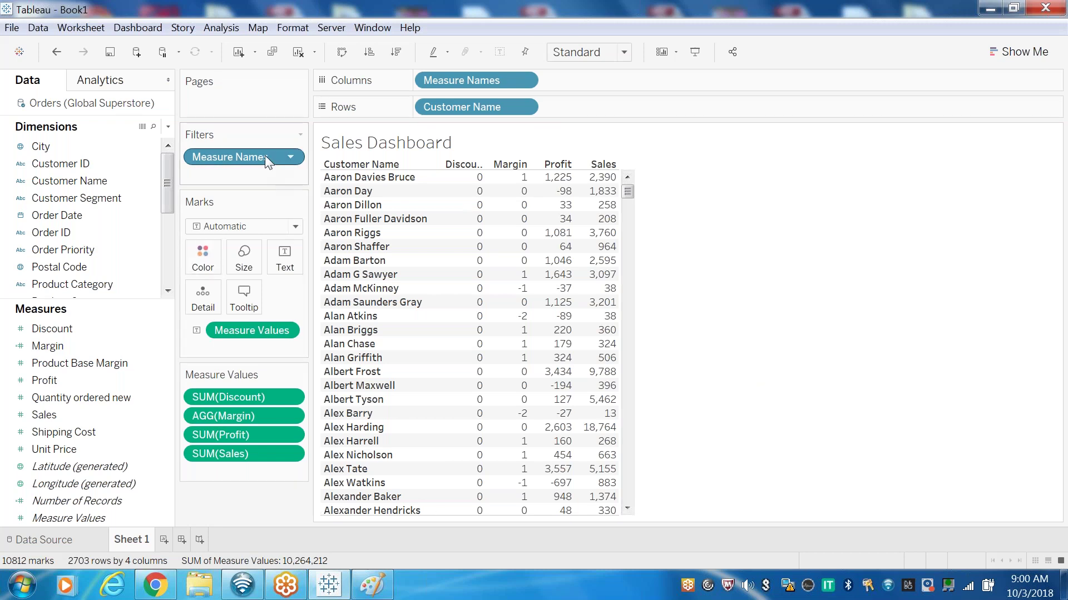
Remove the Measure Names filter to include every measure, and widen the measure columns so their headings fit.
drag(264, 159, 89, 251)
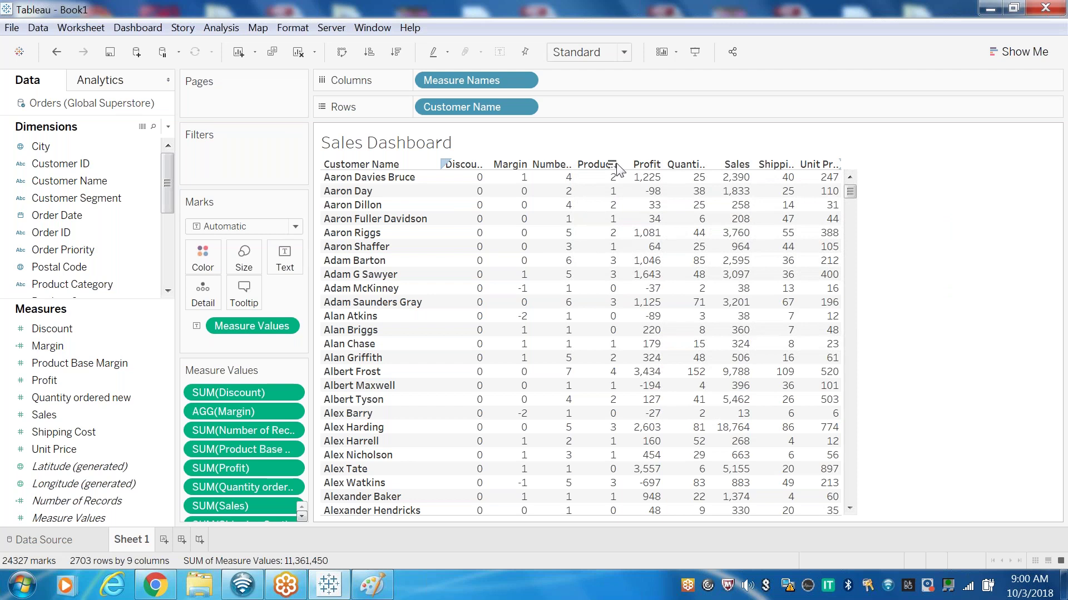
drag(619, 165, 687, 165)
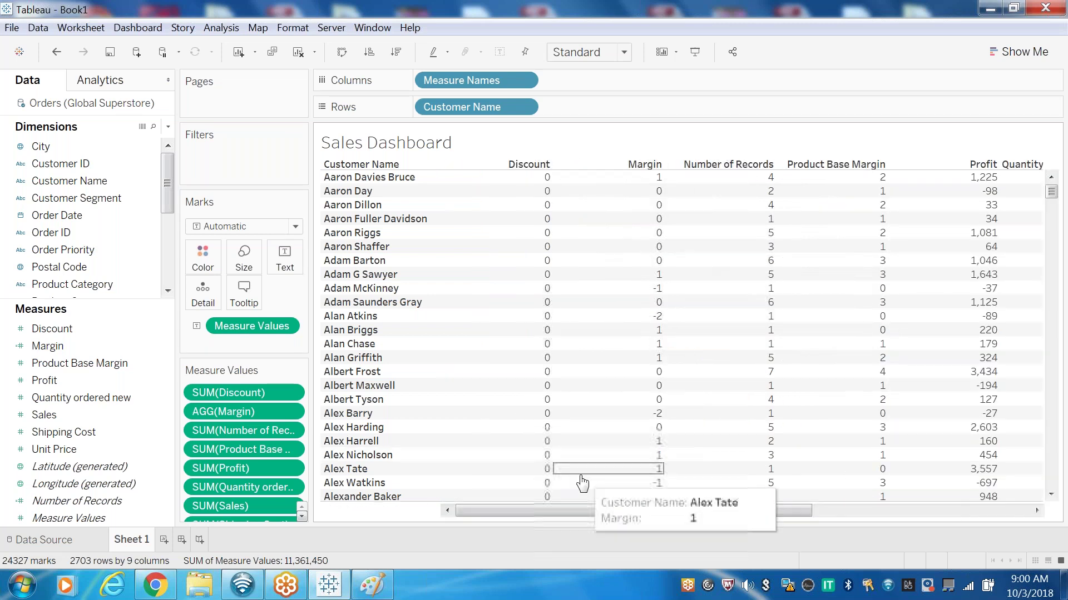
drag(606, 510, 563, 535)
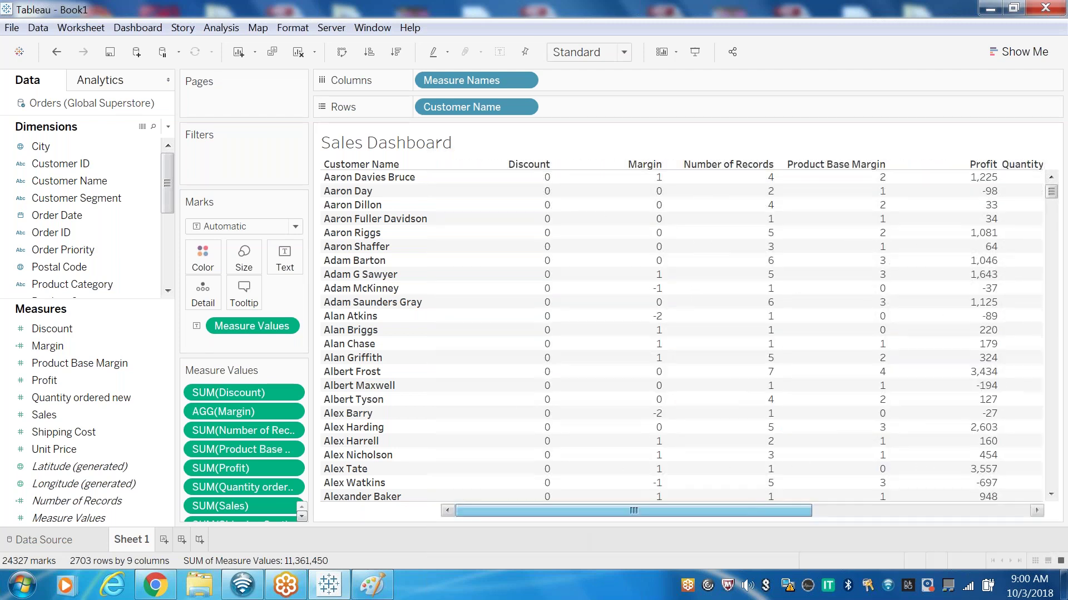
Remove Discount and Margin from the measure values and preview the customer table in presentation mode.
click(508, 218)
drag(235, 393, 162, 400)
key(Delete)
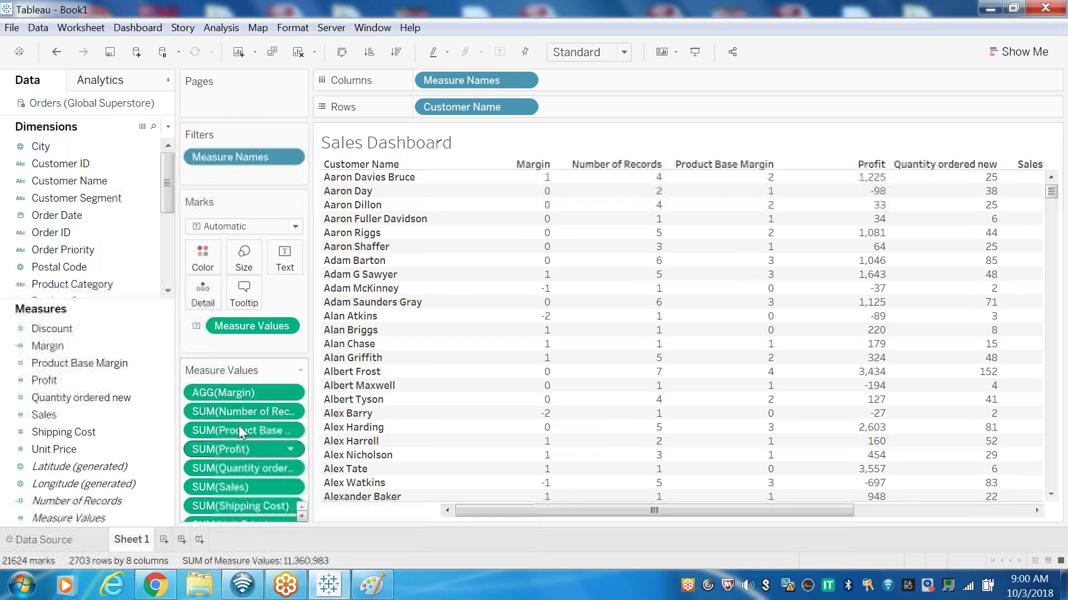
drag(158, 379, 157, 379)
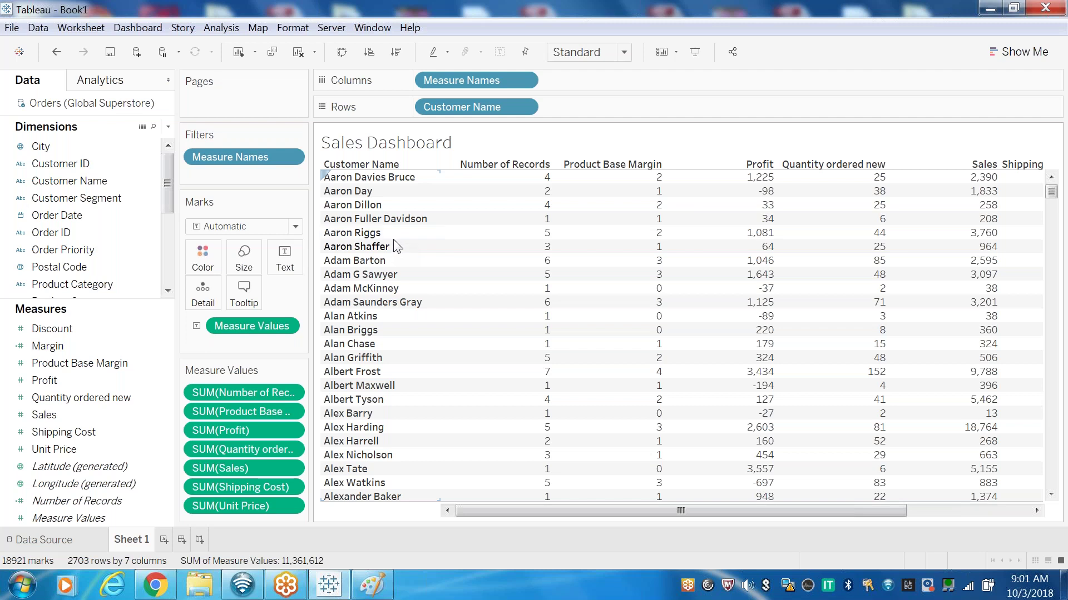
click(694, 56)
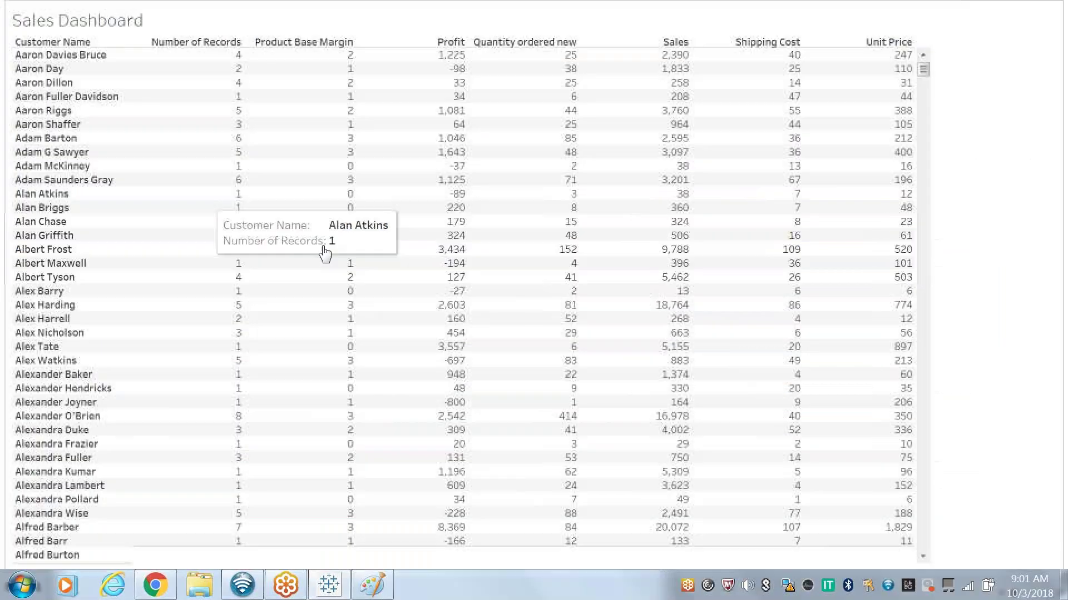
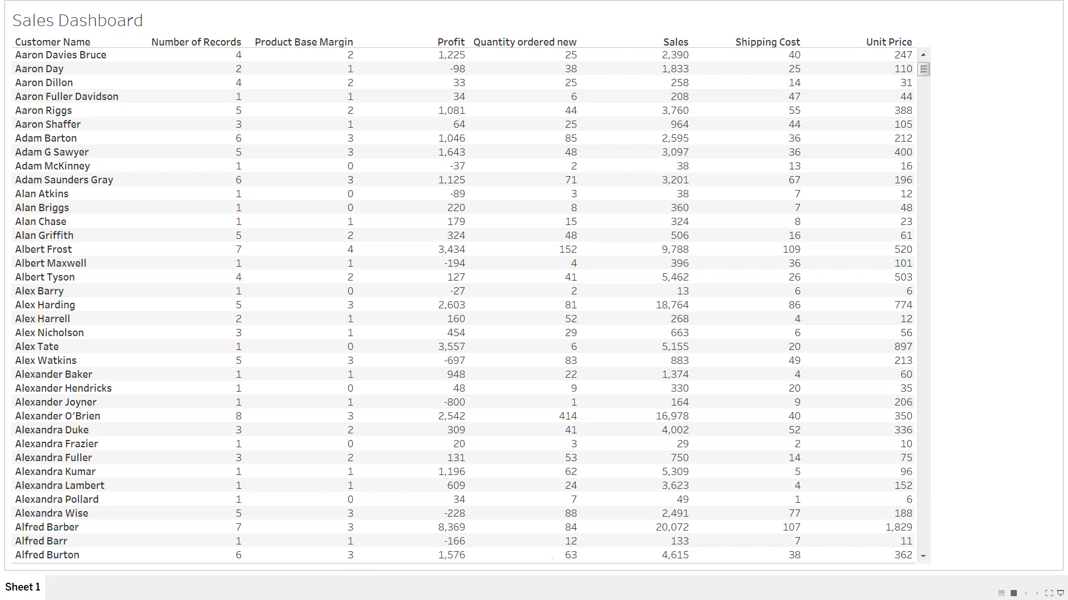
key(Escape)
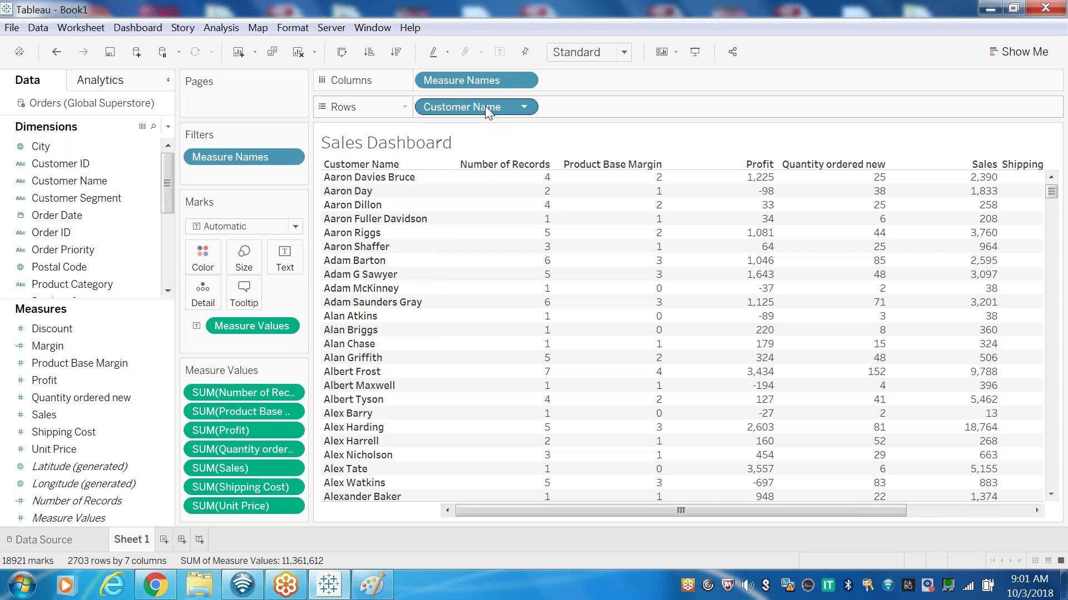
Replace Customer Name with Product Sub-Category as the row dimension of the table.
drag(482, 106, 106, 228)
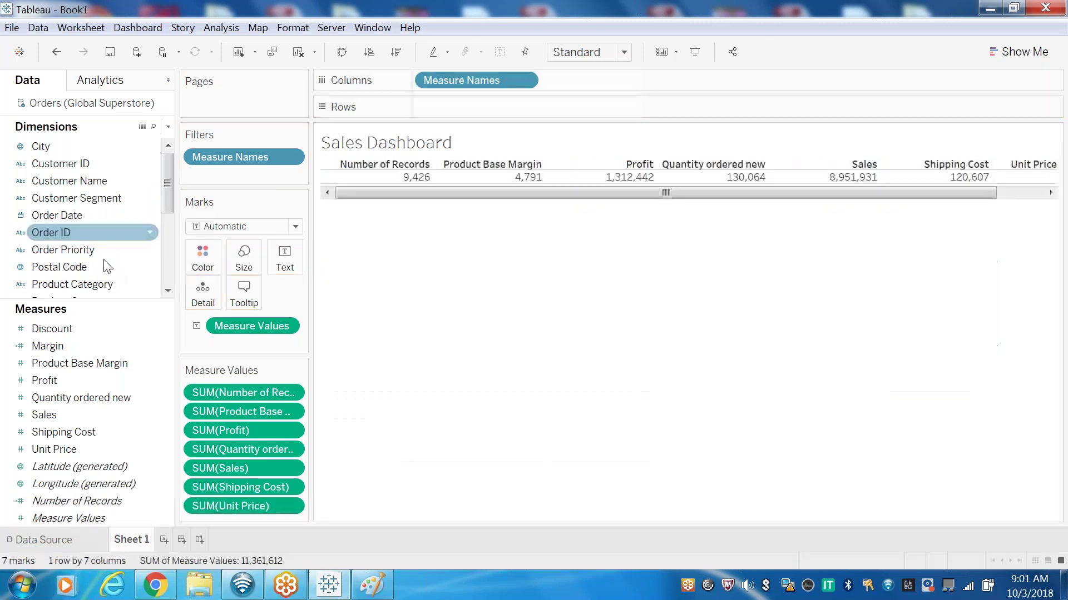
drag(167, 184, 165, 229)
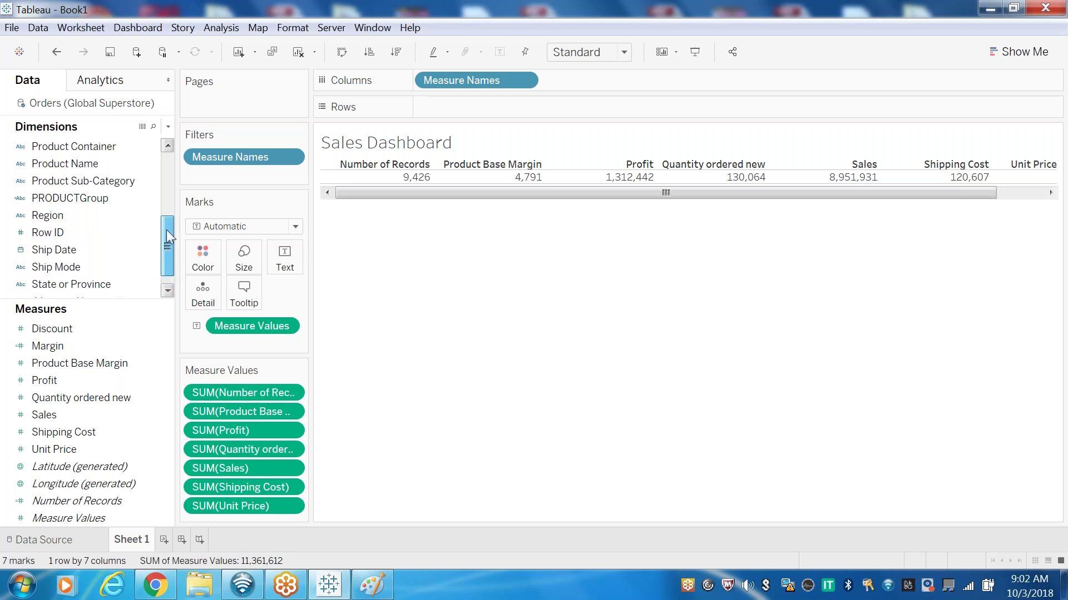
drag(112, 182, 465, 108)
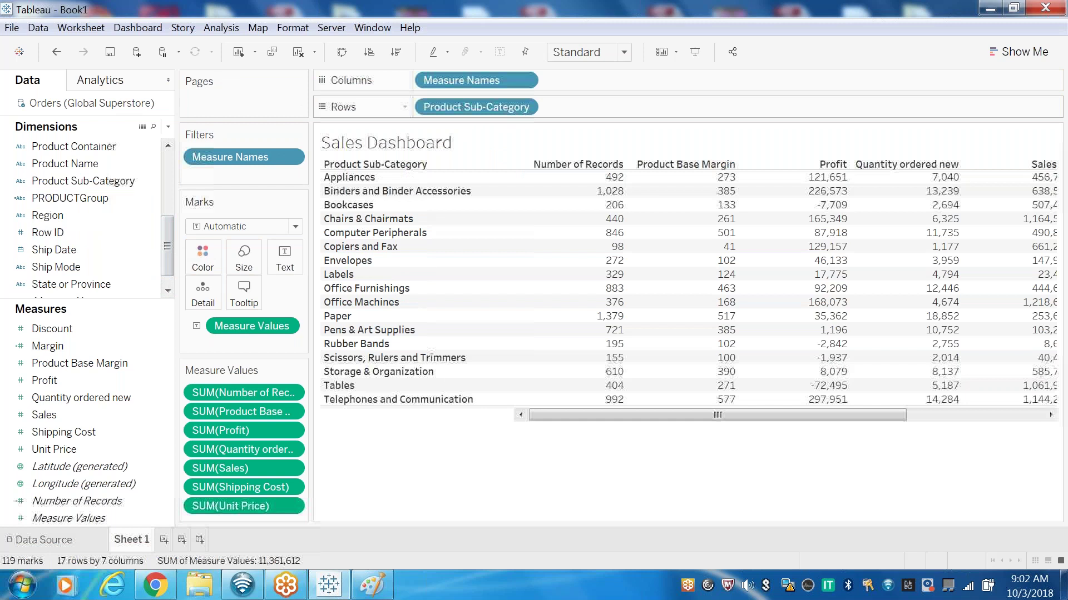
click(506, 204)
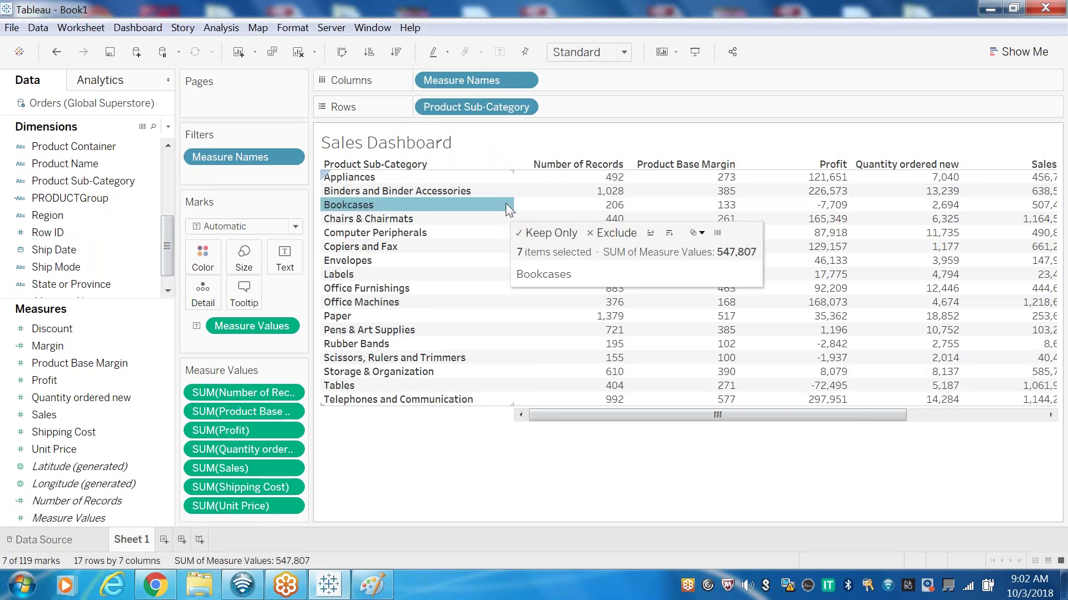
click(717, 499)
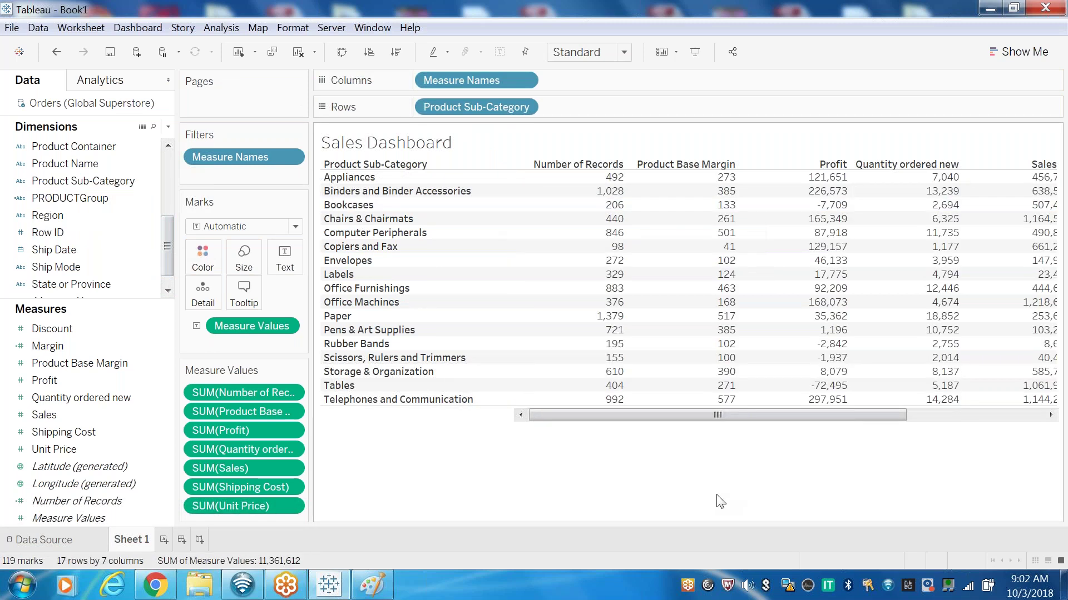
Add Region to the table rows and remove Product Sub-Category from them.
click(129, 254)
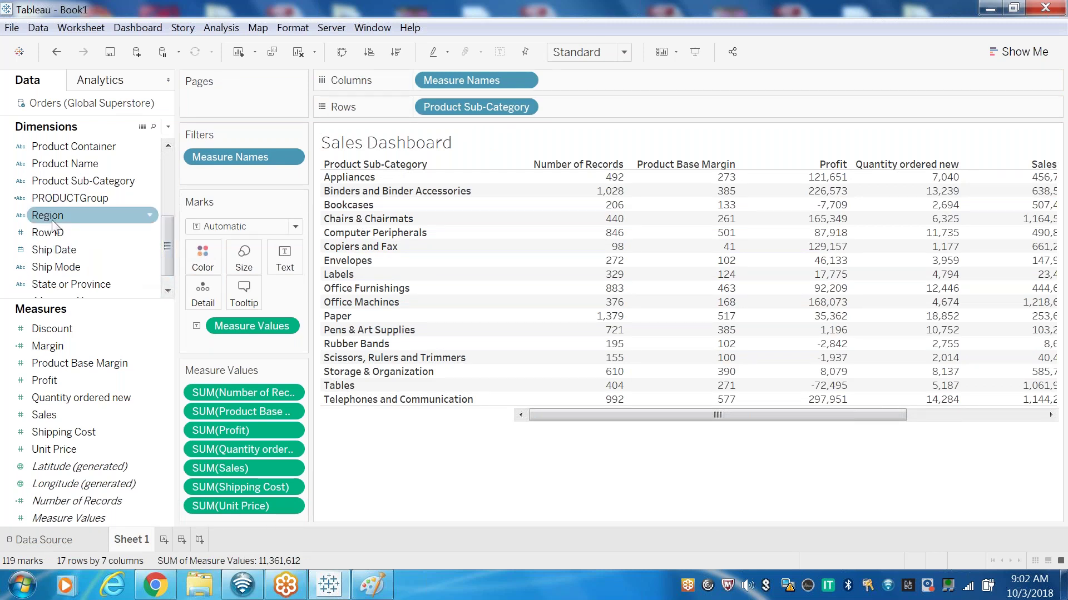
mouse_move(149, 205)
mouse_down()
mouse_move(311, 245)
mouse_move(585, 95)
mouse_move(471, 120)
mouse_up()
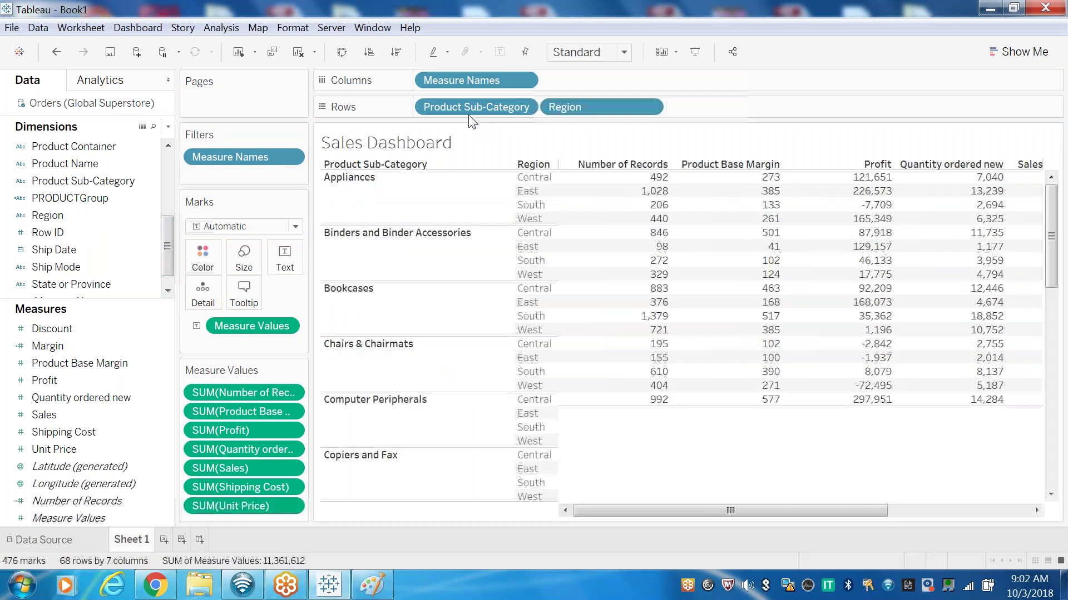
drag(471, 109, 72, 211)
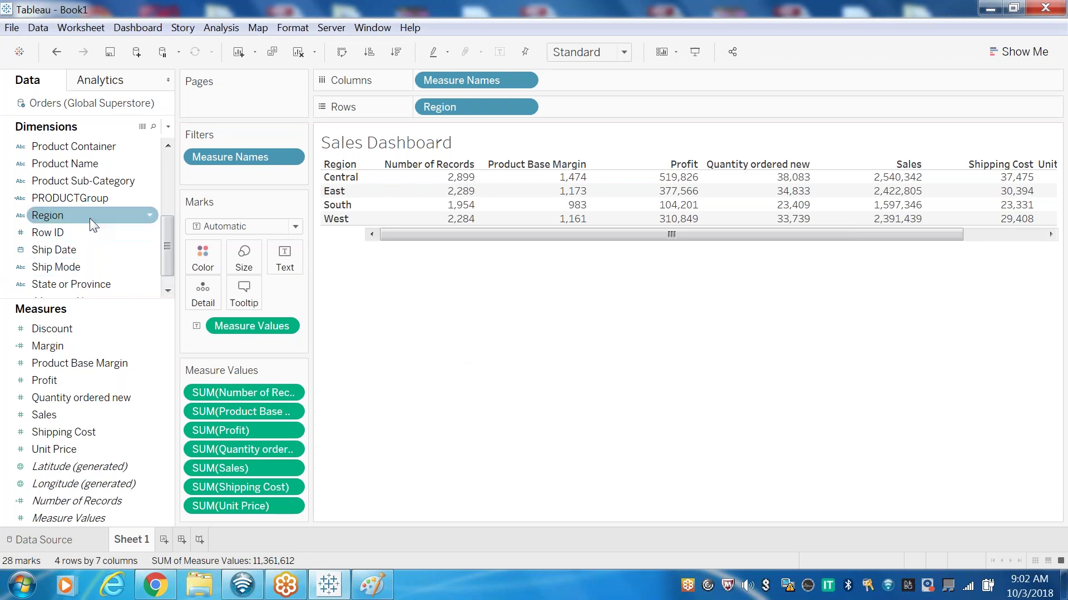
Add Region as a filter on the sheet and show its filter control beside the table.
drag(87, 216, 241, 181)
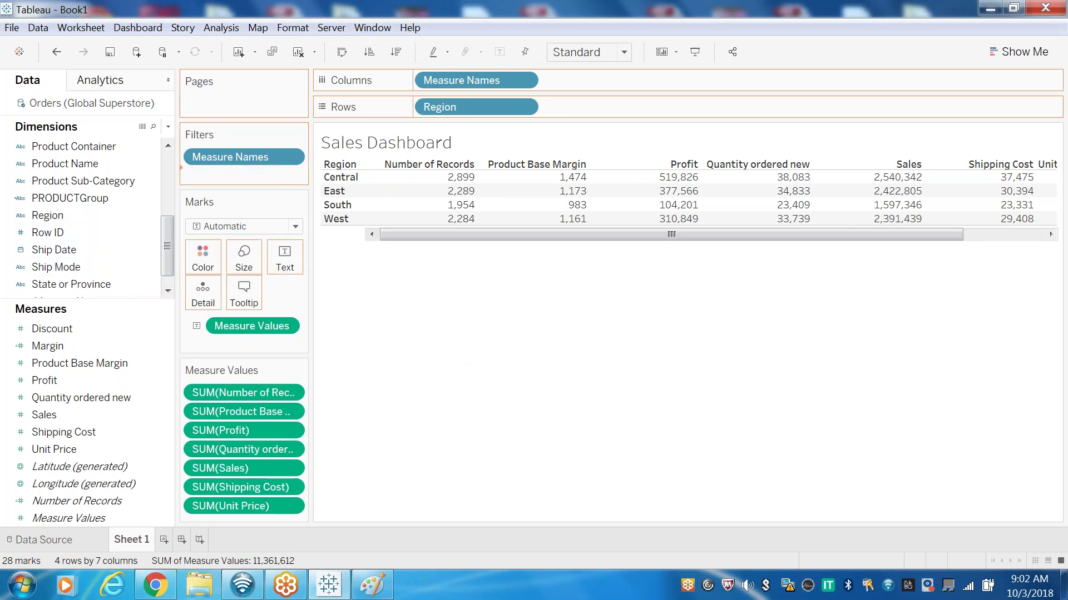
click(521, 492)
click(291, 175)
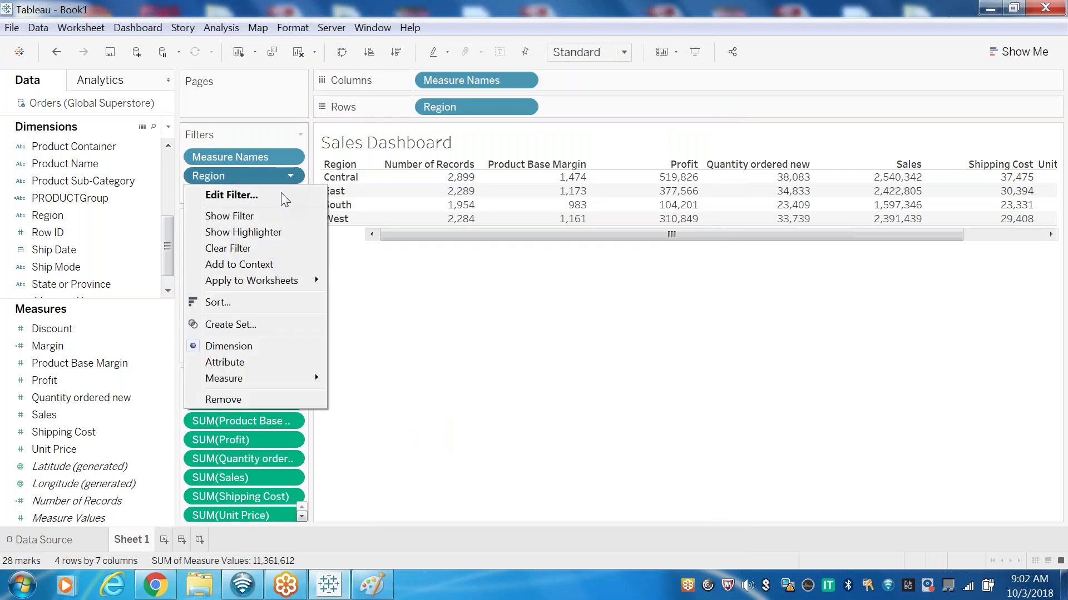
click(259, 216)
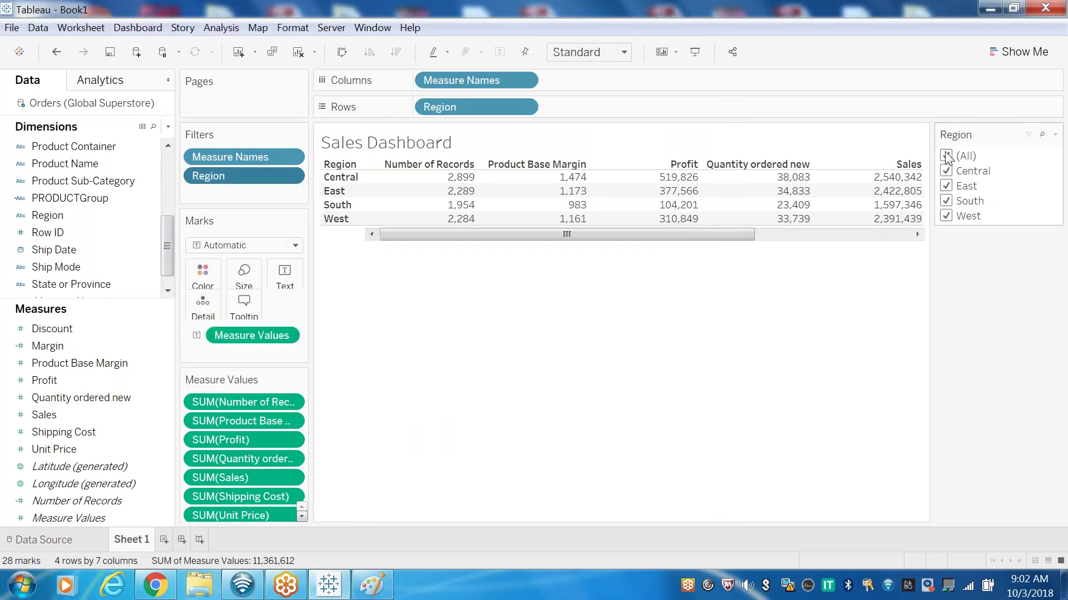
Filter the table to the Central region, add East, clear both selections, and remove the Region filter from the sheet.
click(947, 158)
click(946, 171)
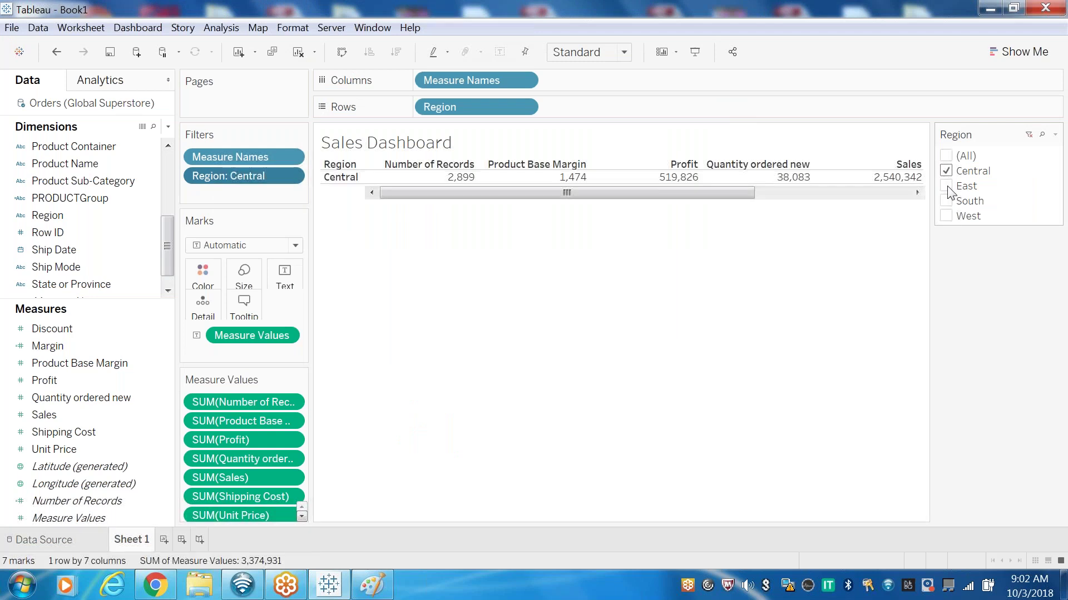
click(946, 187)
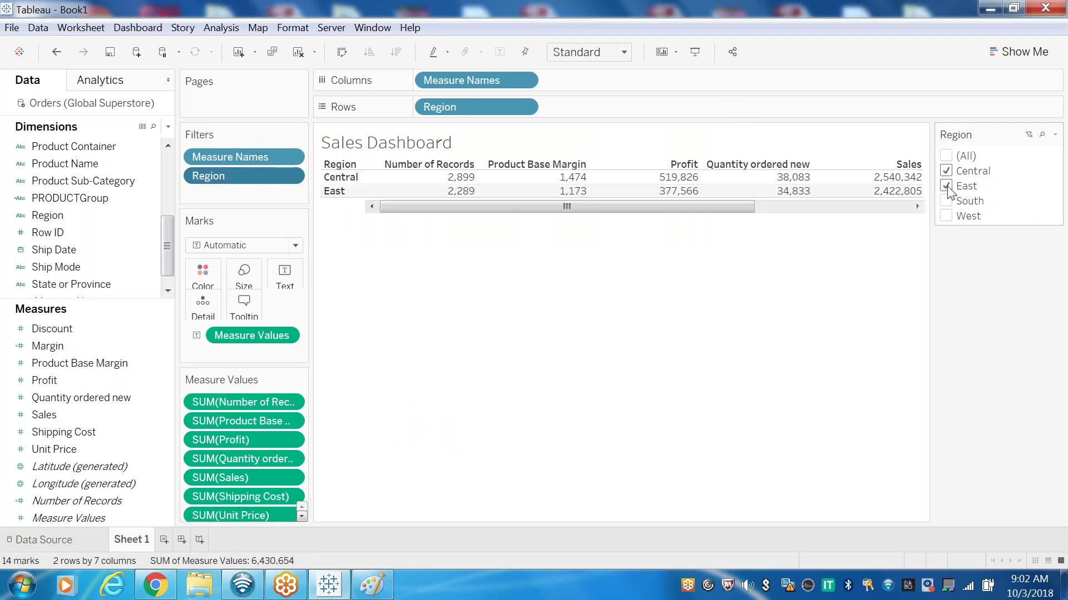
click(946, 187)
click(946, 171)
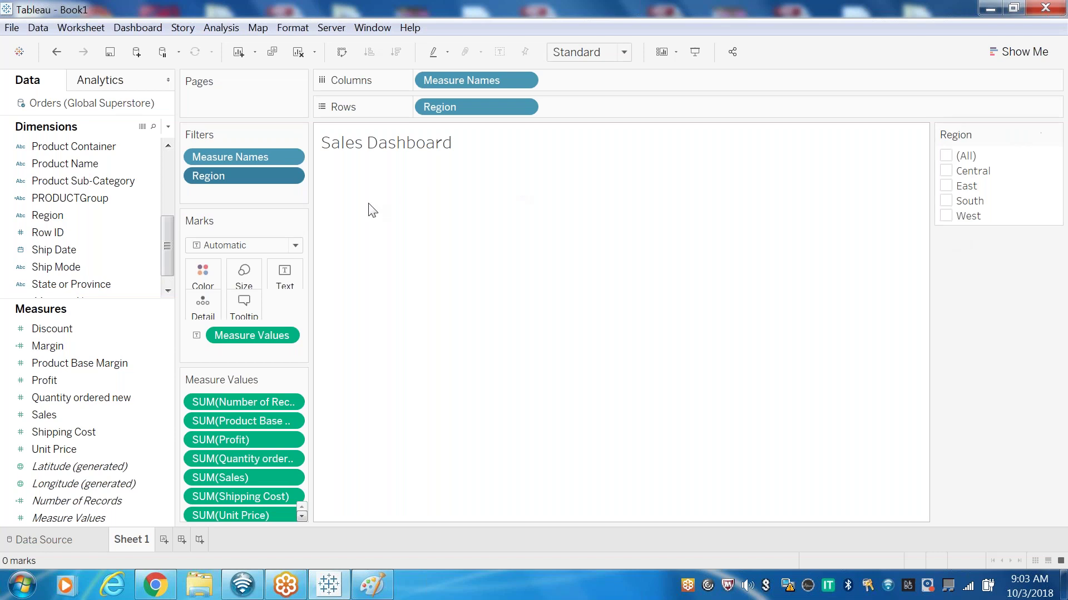
drag(207, 182, 119, 209)
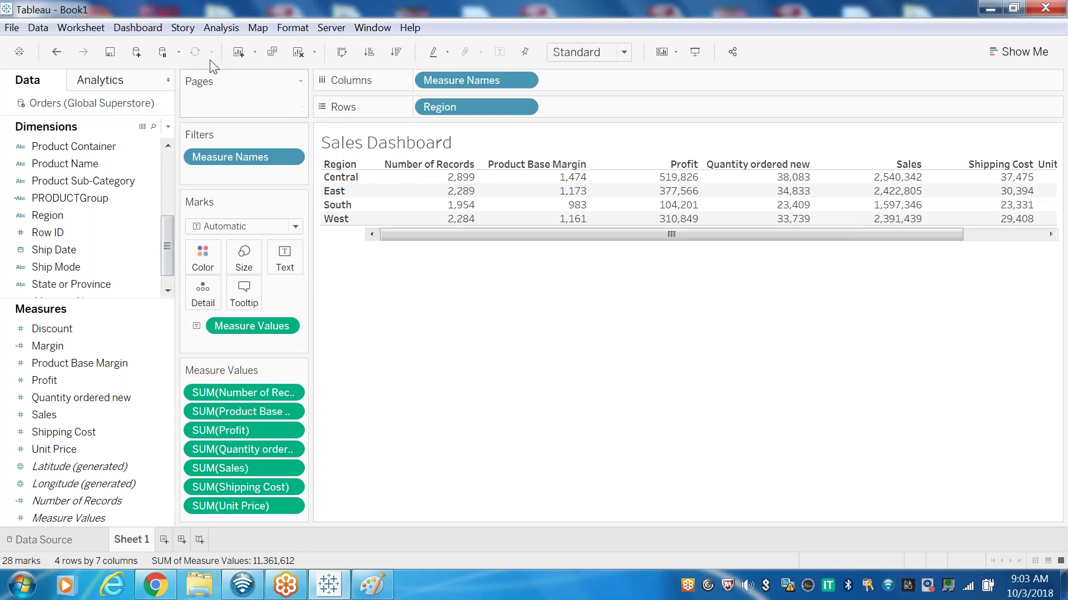
Start a new parameter named DYNAMIC_DIM with the String data type and a list of allowable values.
click(167, 128)
click(129, 157)
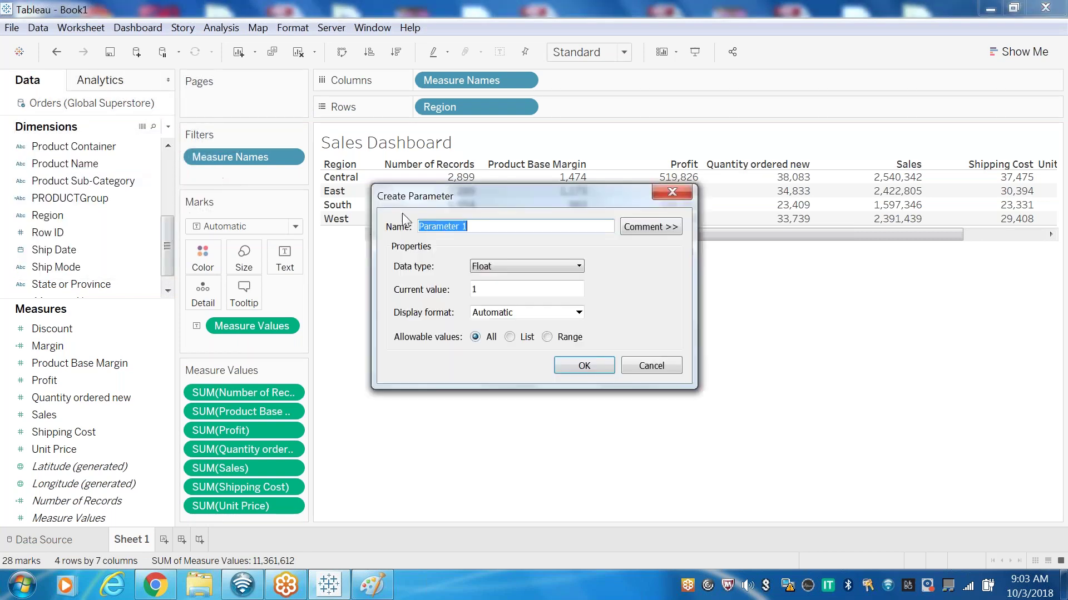
click(506, 231)
drag(506, 231, 393, 218)
text(DYNAMI)
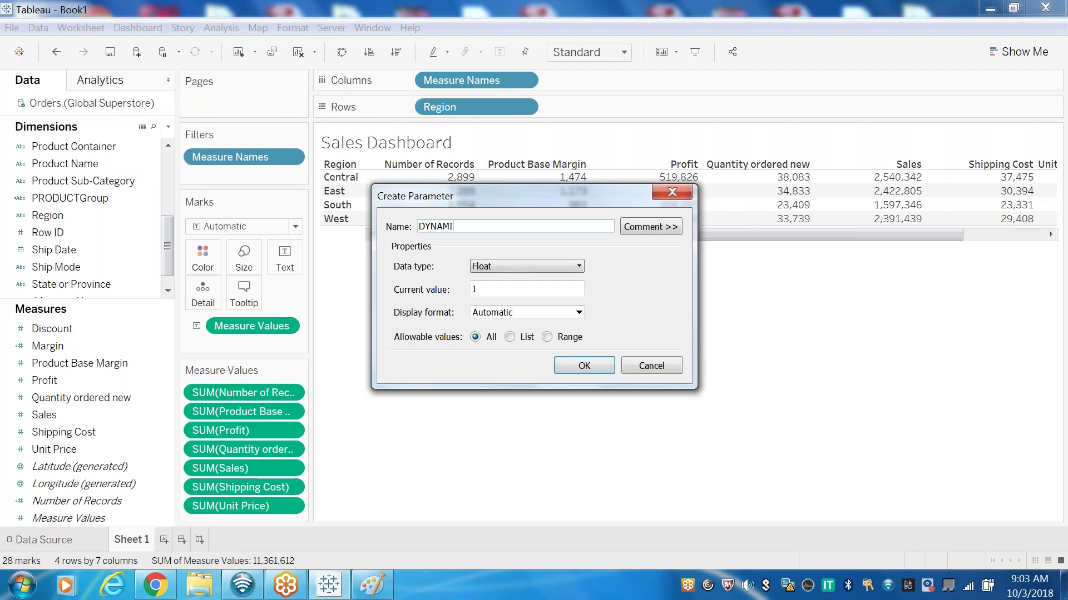
text(C_DIM)
click(582, 266)
click(505, 301)
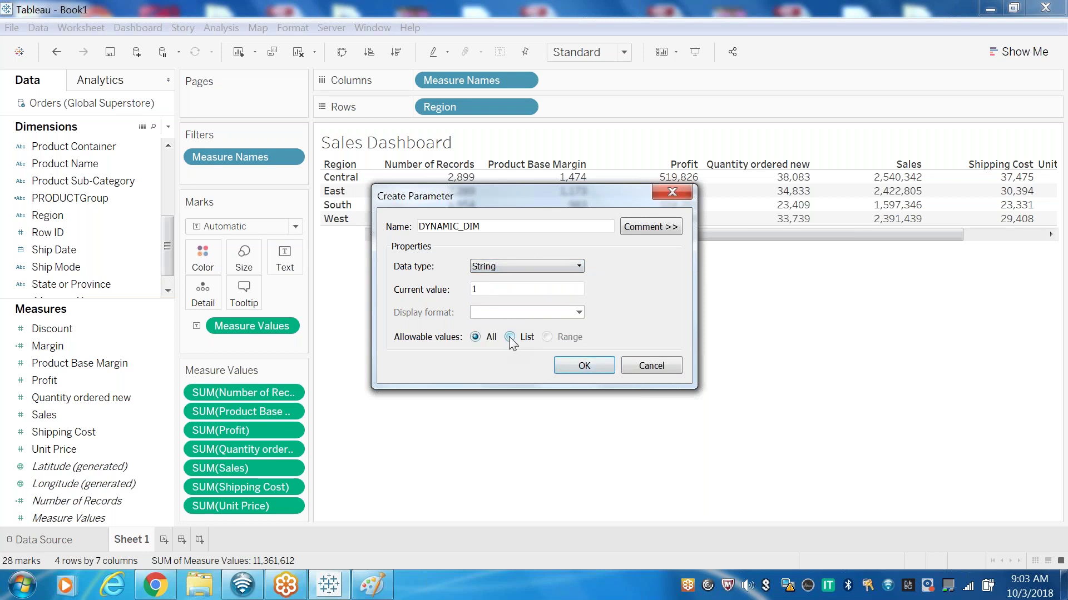
click(509, 336)
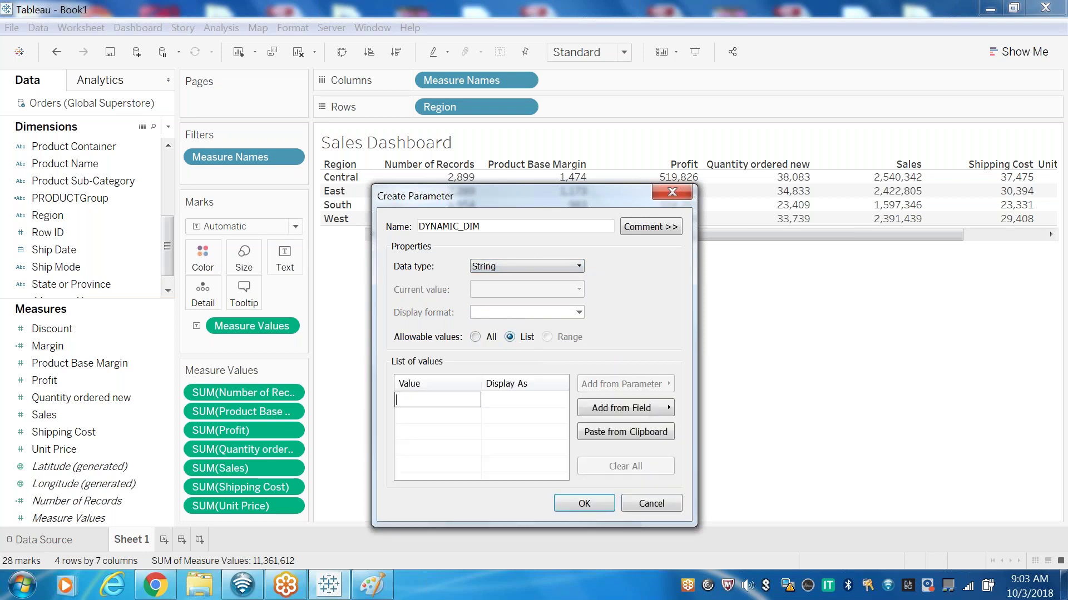
Enter Product, Region, Customer and State as the allowable values of the DYNAMIC_DIM parameter.
text(Product)
key(Return)
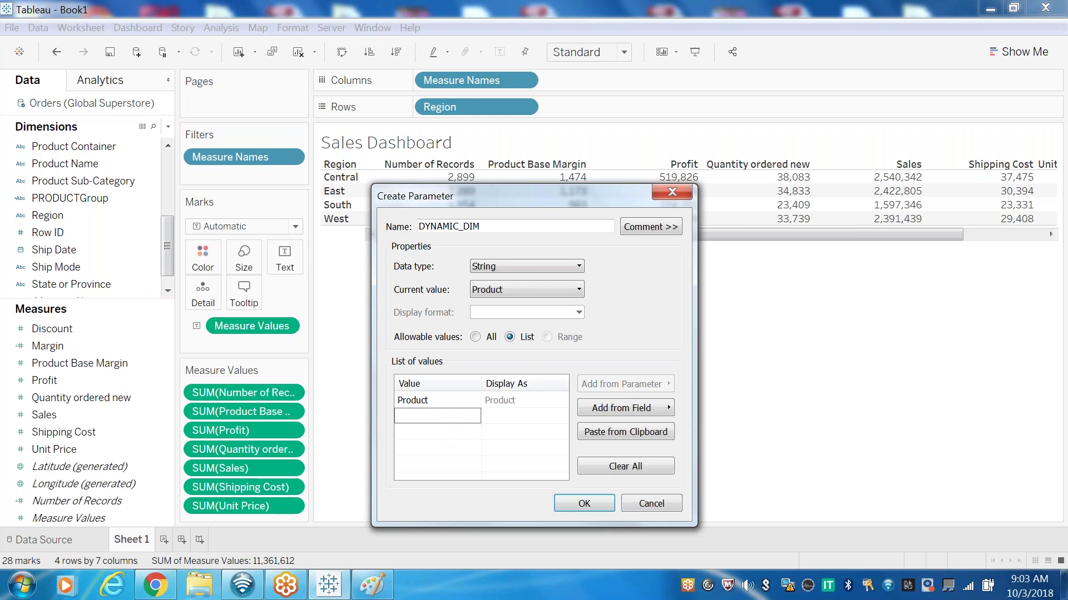
text(Region)
key(Return)
text(Customer)
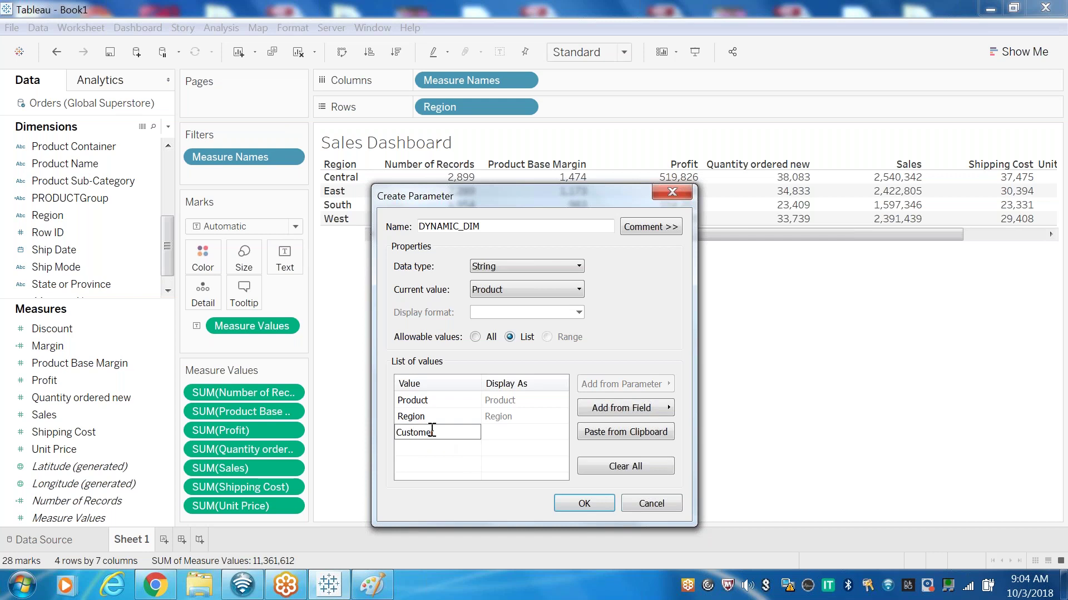
key(Return)
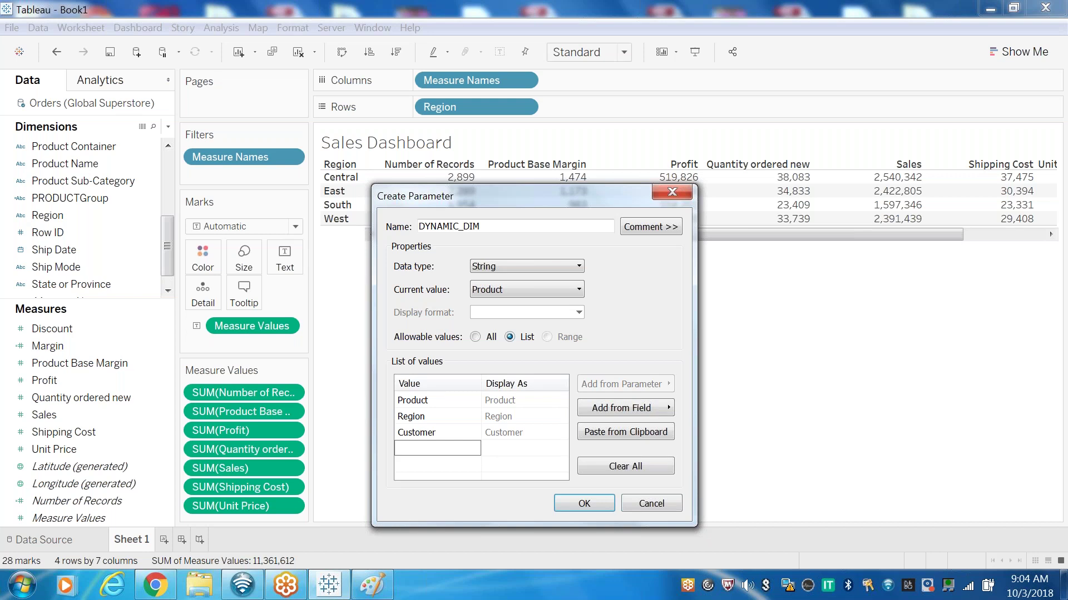
text(State)
key(Return)
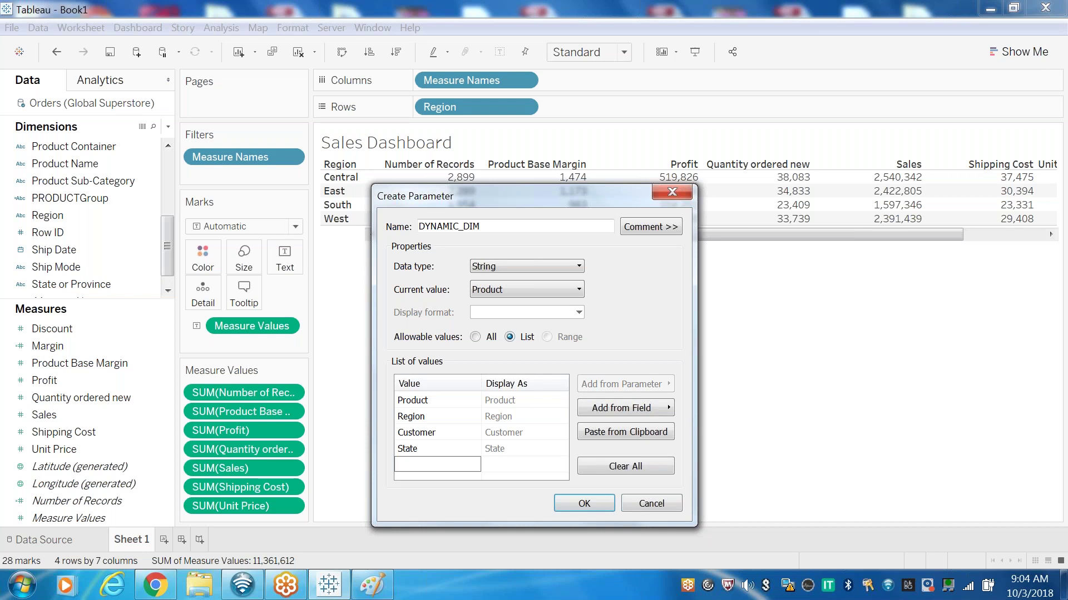
Create the string list parameter DYNAMIC_DIM with values Product, Region, Customer and State, and show its parameter control on the sheet.
click(431, 449)
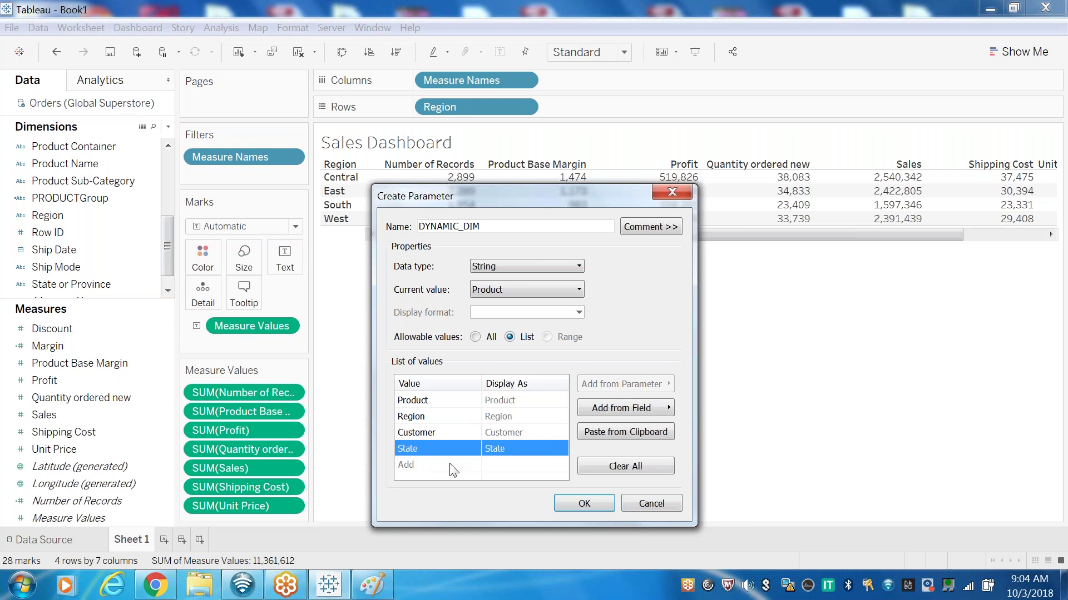
click(594, 504)
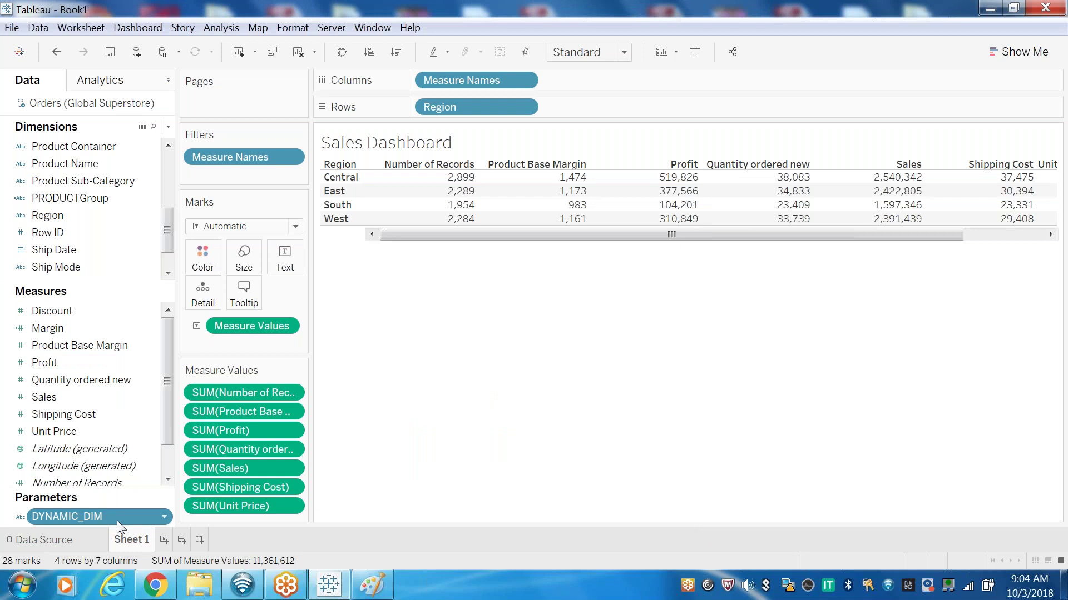
drag(117, 518, 251, 173)
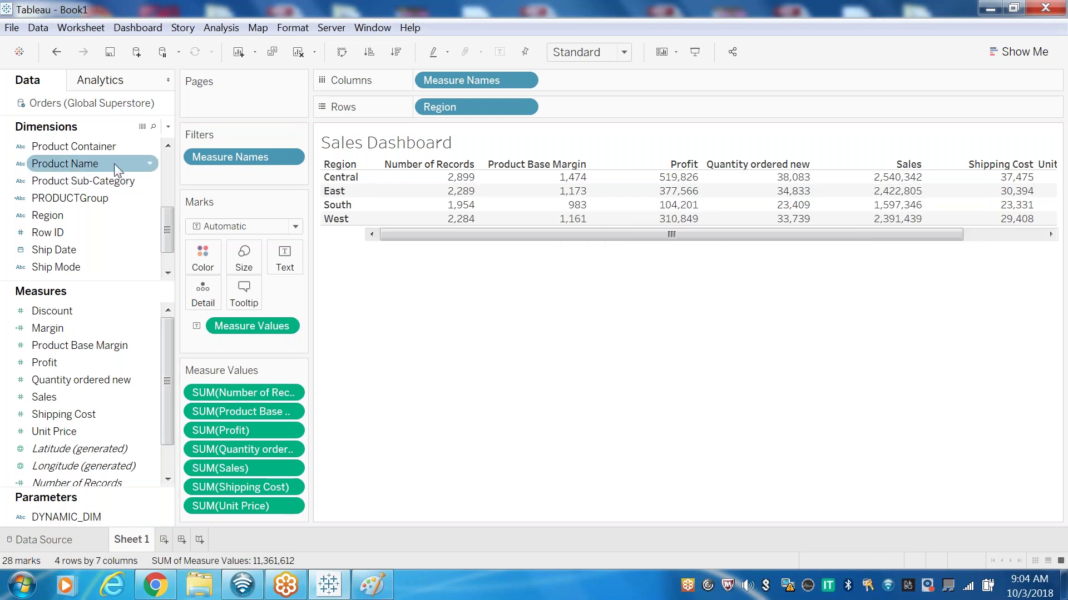
right_click(63, 518)
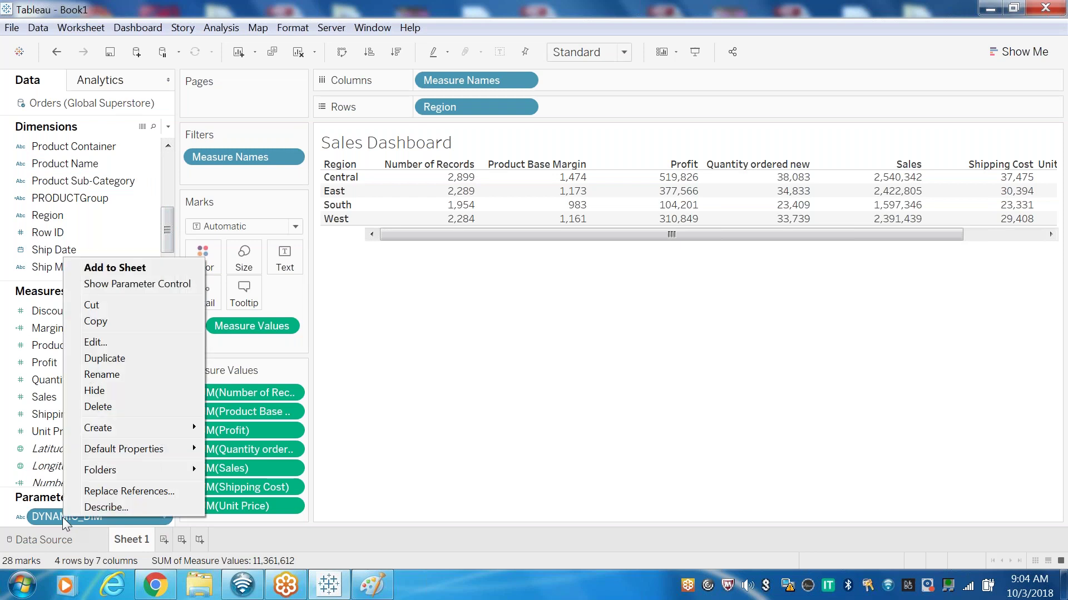
click(175, 284)
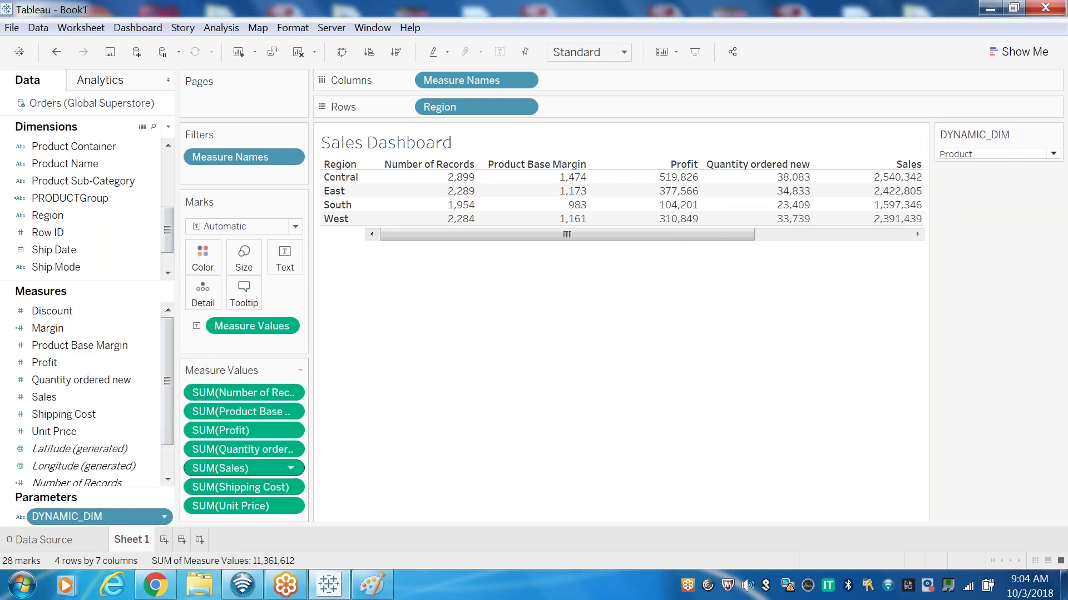
Switch the DYNAMIC_DIM parameter control to Region, Customer and finally State.
click(1053, 154)
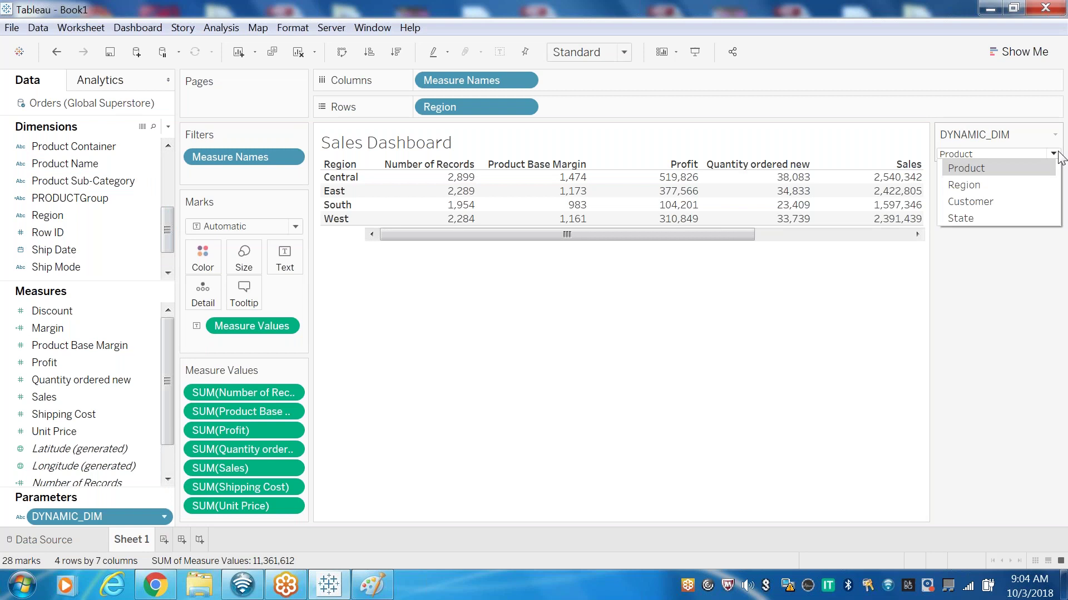
click(996, 183)
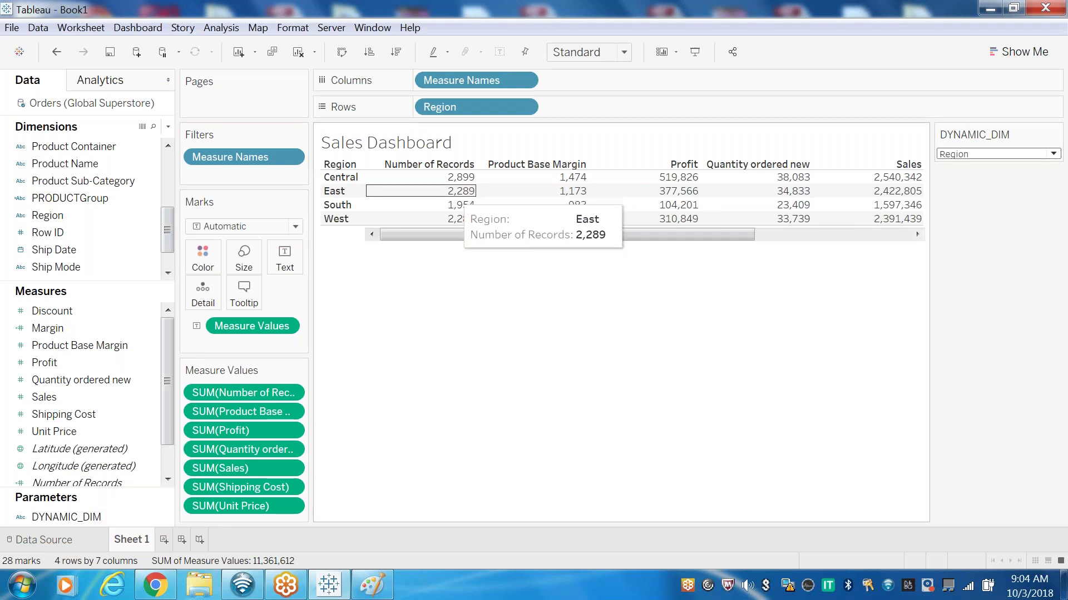
click(1054, 155)
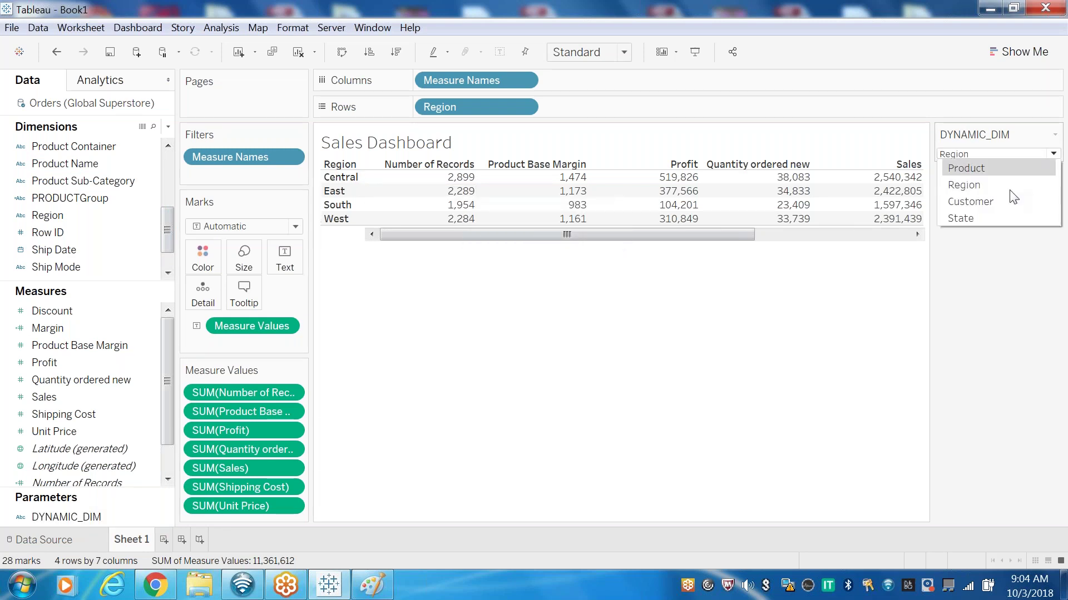
click(982, 201)
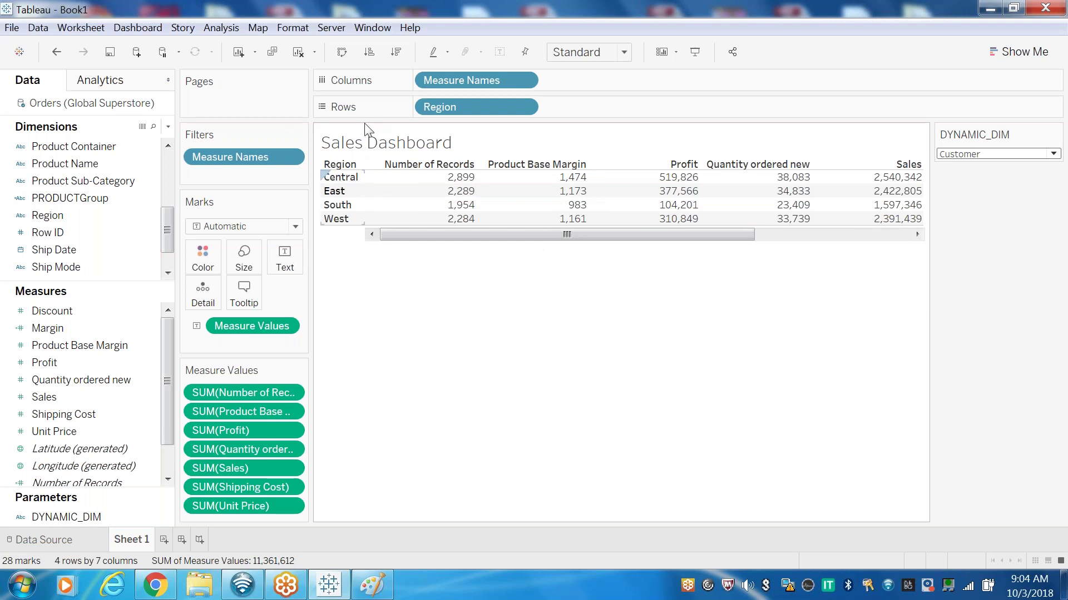
click(1053, 154)
click(962, 218)
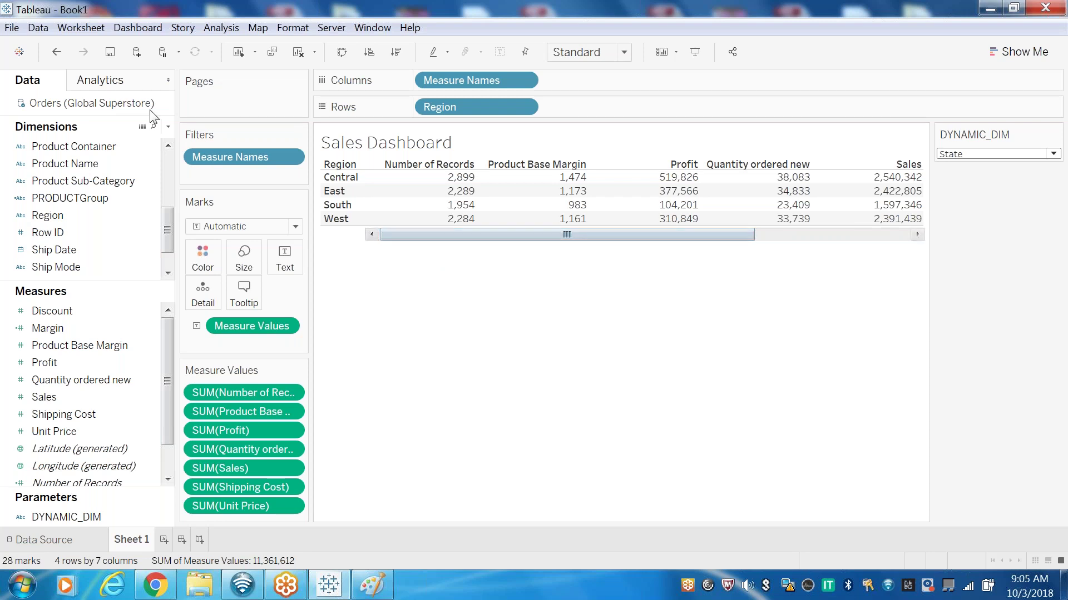
Start a new calculated field named DYNAMIC_DIM and reposition its editor over the worksheet.
click(168, 127)
click(137, 142)
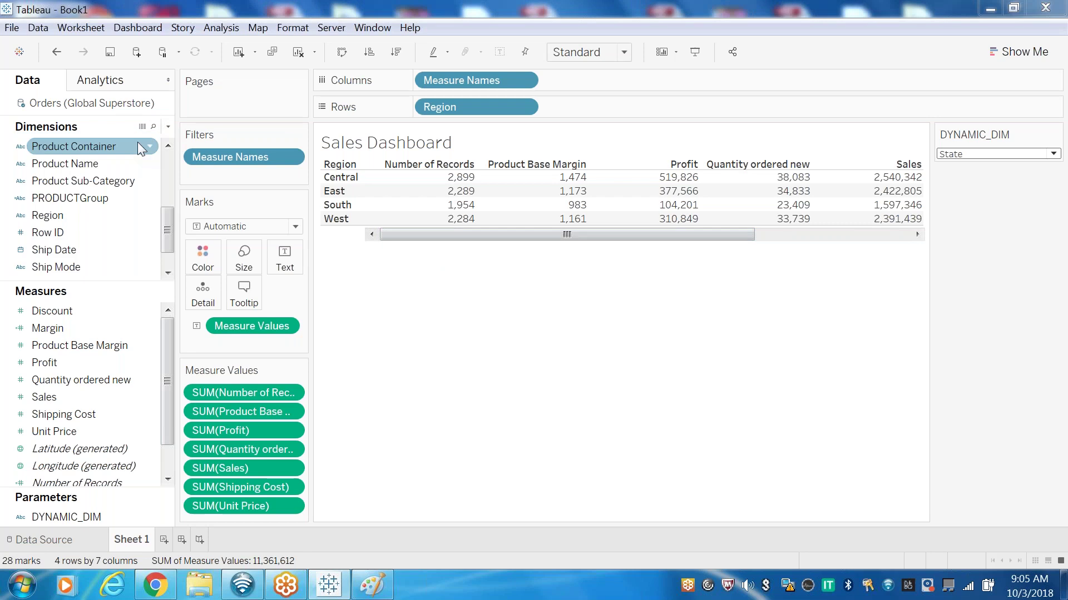
text(DY)
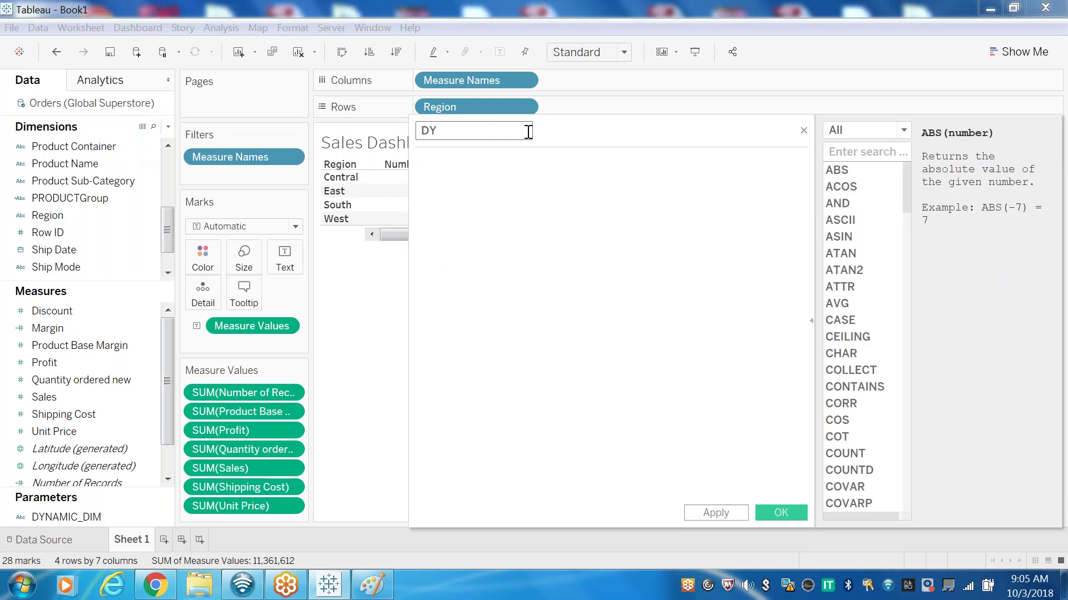
text(NAMIC_DIM)
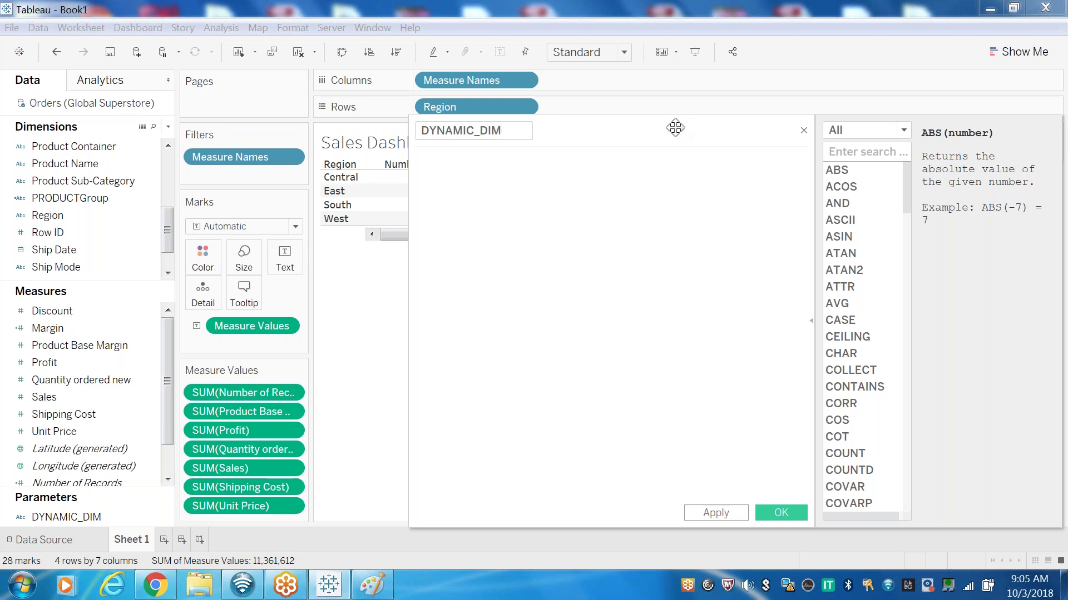
drag(595, 140, 474, 121)
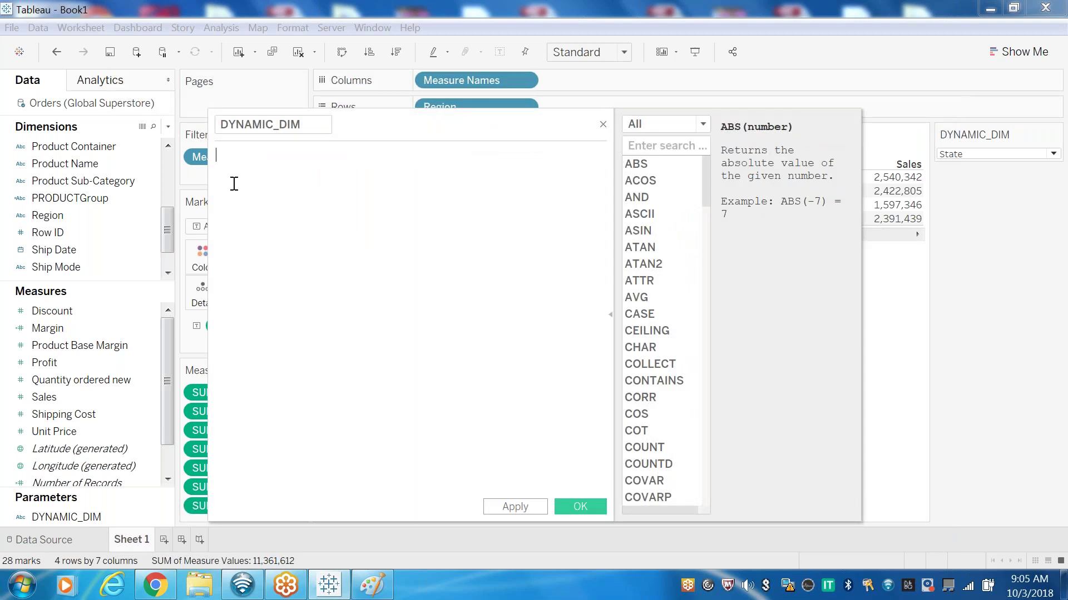
Begin the formula with IF, an opening parenthesis and a reference to the DYNAMIC_DIM parameter.
text(if)
key(BackSpace)
key(BackSpace)
text(I)
key(Return)
text(()
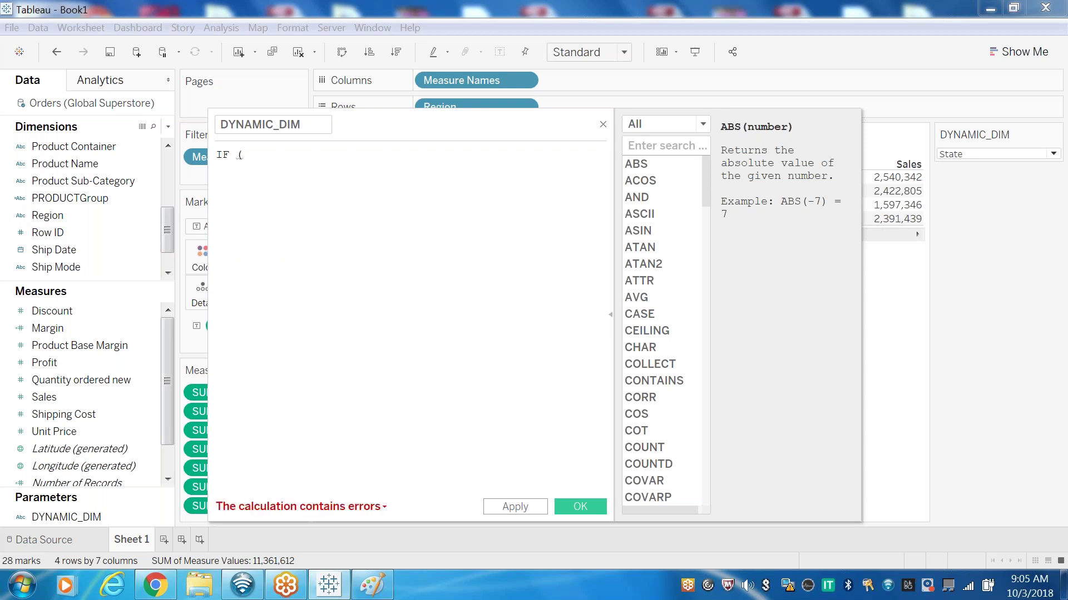
text(D)
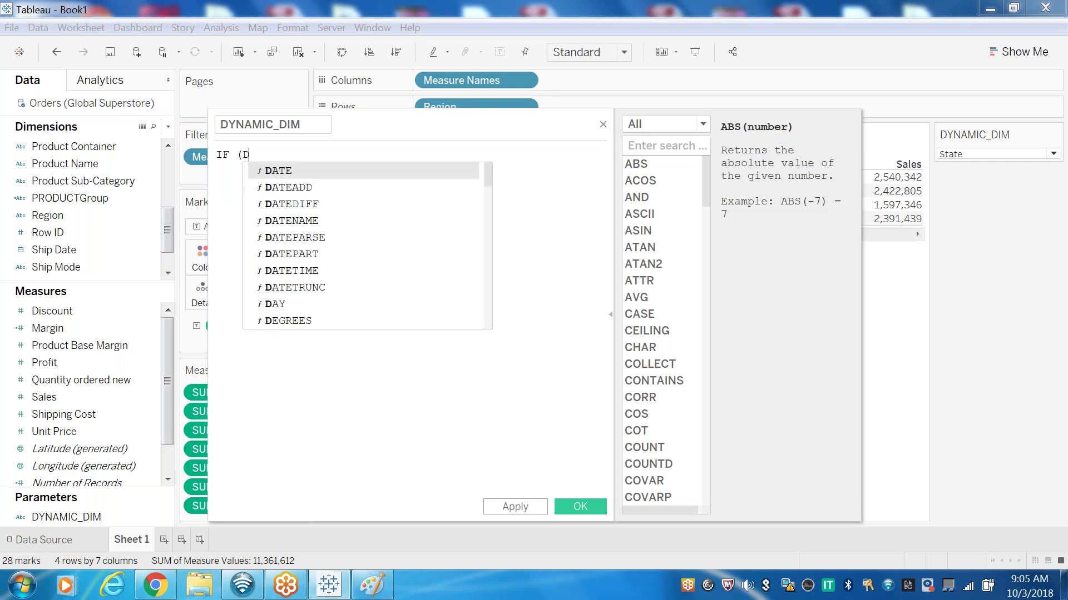
text(i)
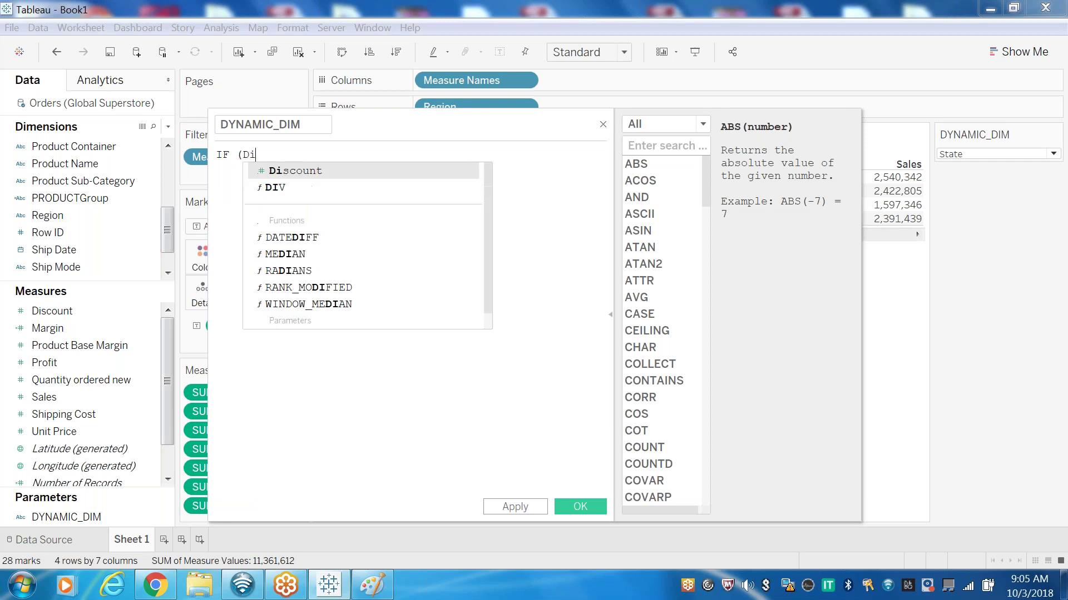
text(m)
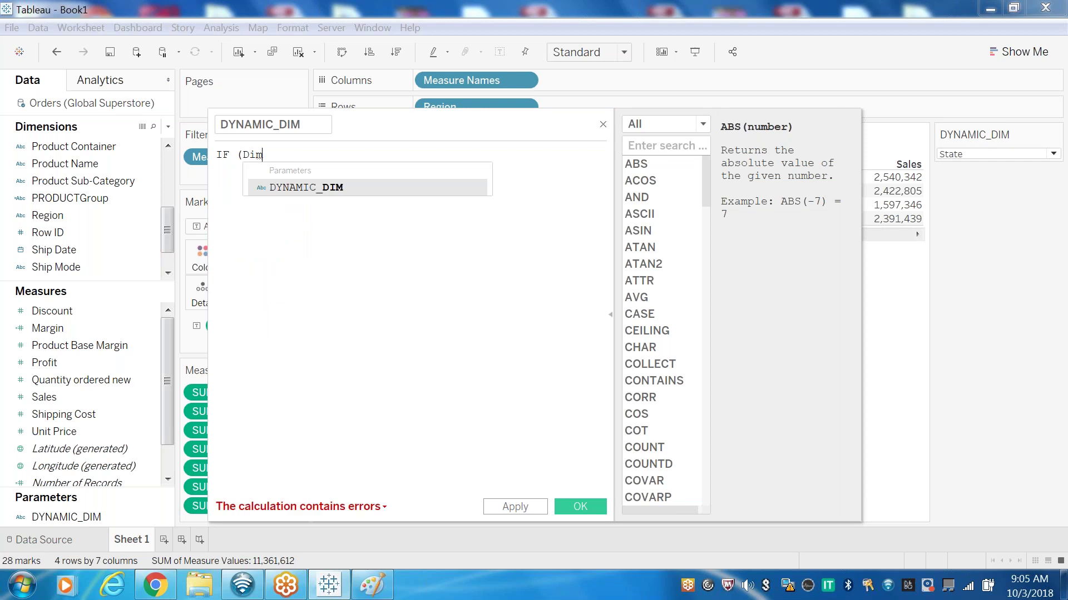
click(283, 188)
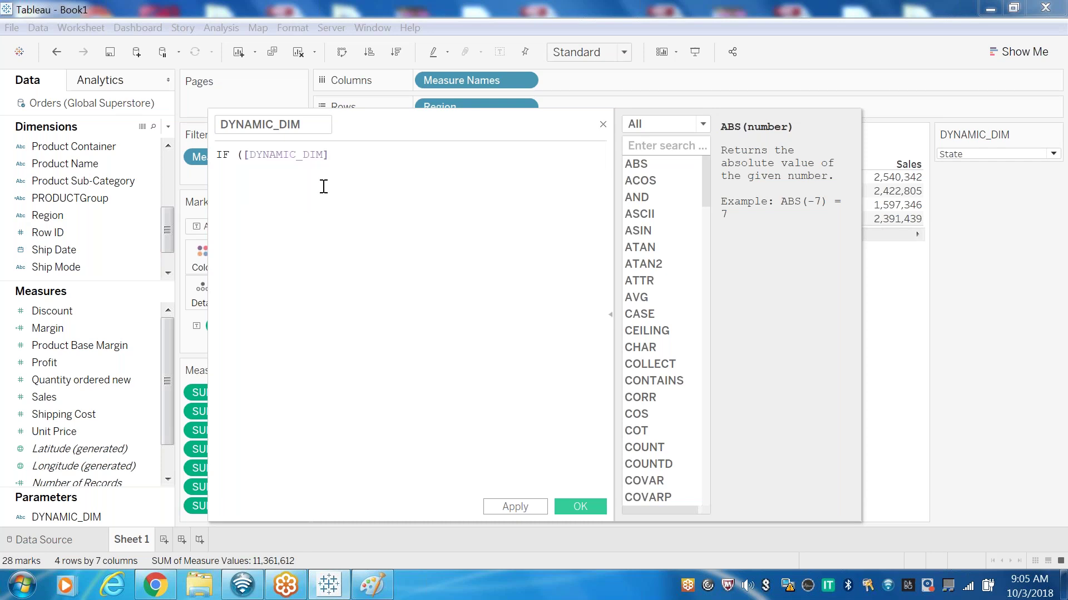
Compare the parameter with 'Customer' and add the then keyword to the IF condition.
text(=)
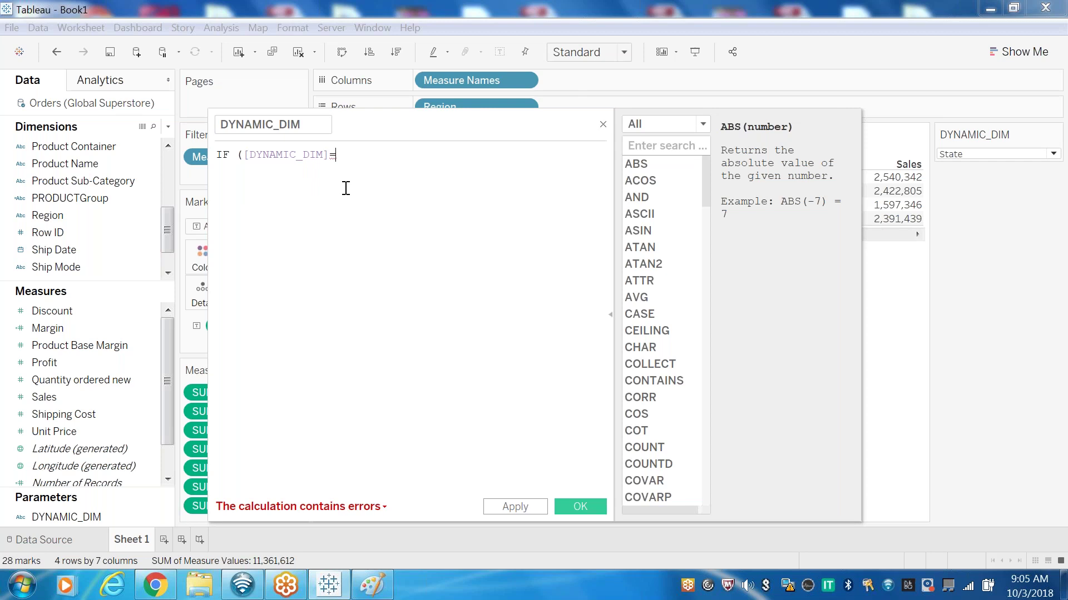
text(')
text(Customer')
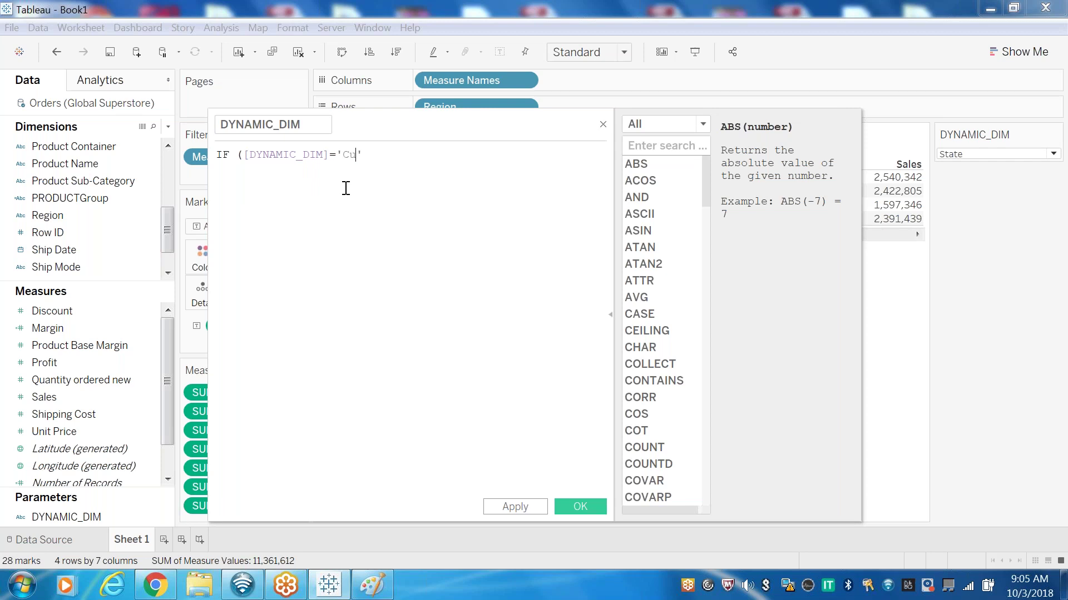
text( then)
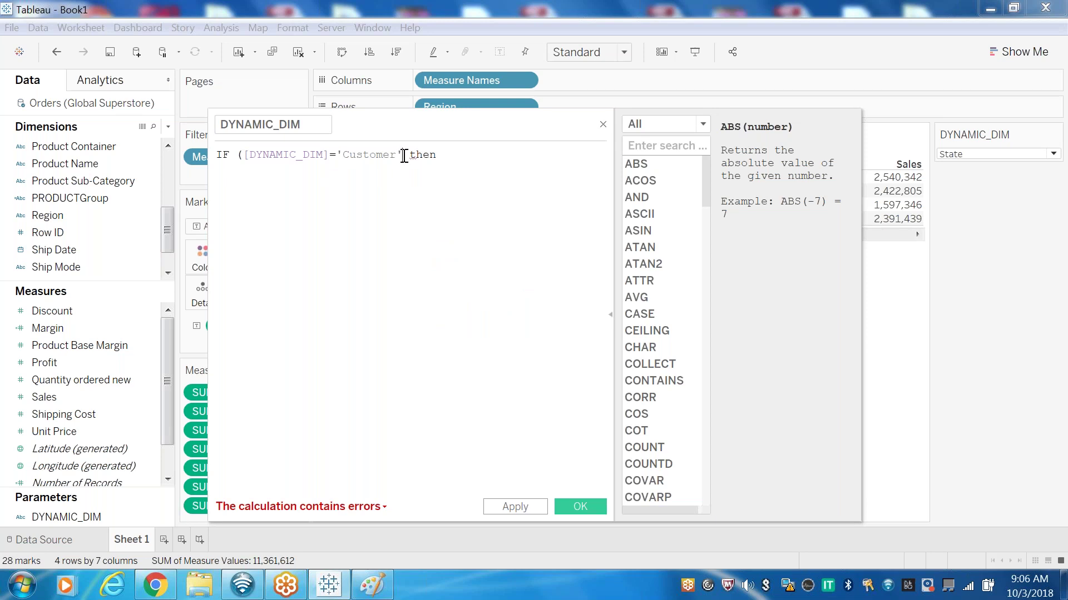
Delete the ='Customer' comparison from the IF condition and enter it again.
drag(404, 154, 333, 152)
key(BackSpace)
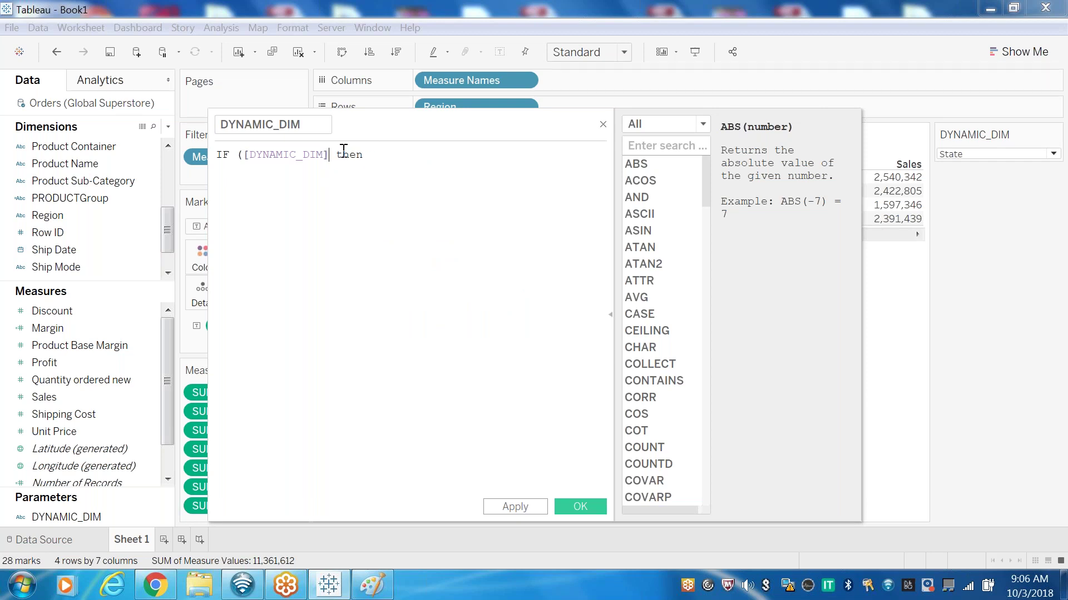
text(=)
text(')
text(Cu)
text(sm)
key(BackSpace)
text(tomer)
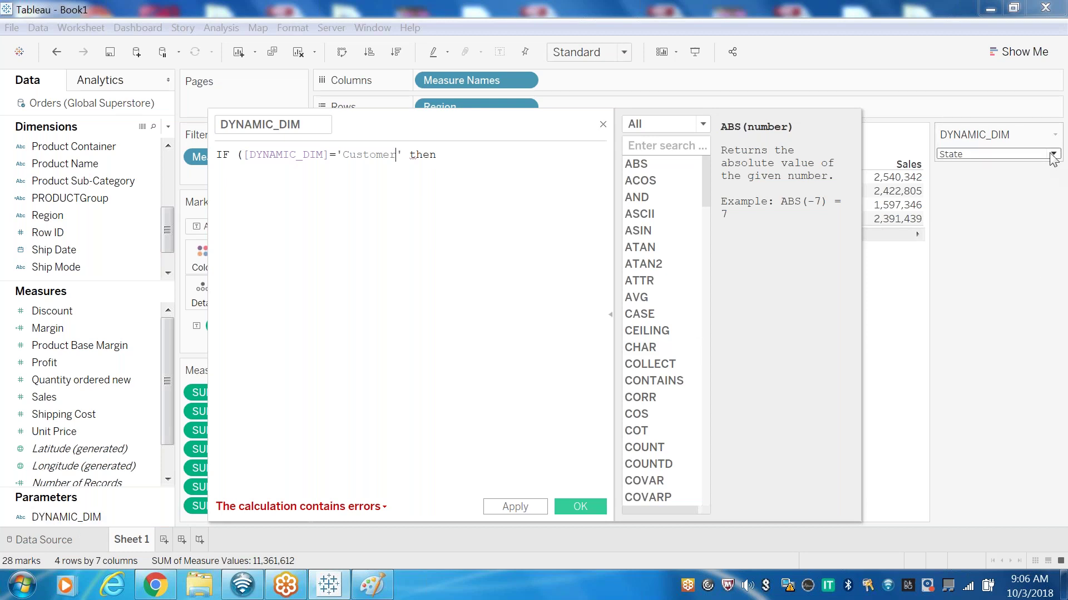
Make the 'Customer' branch of the formula return the Customer Name field.
click(465, 155)
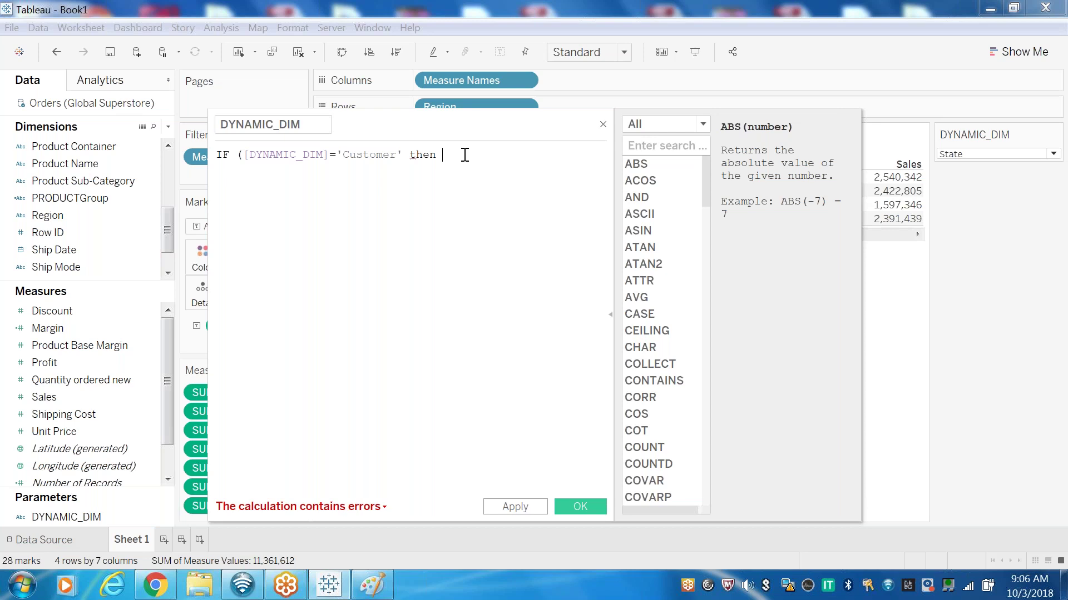
text(cu)
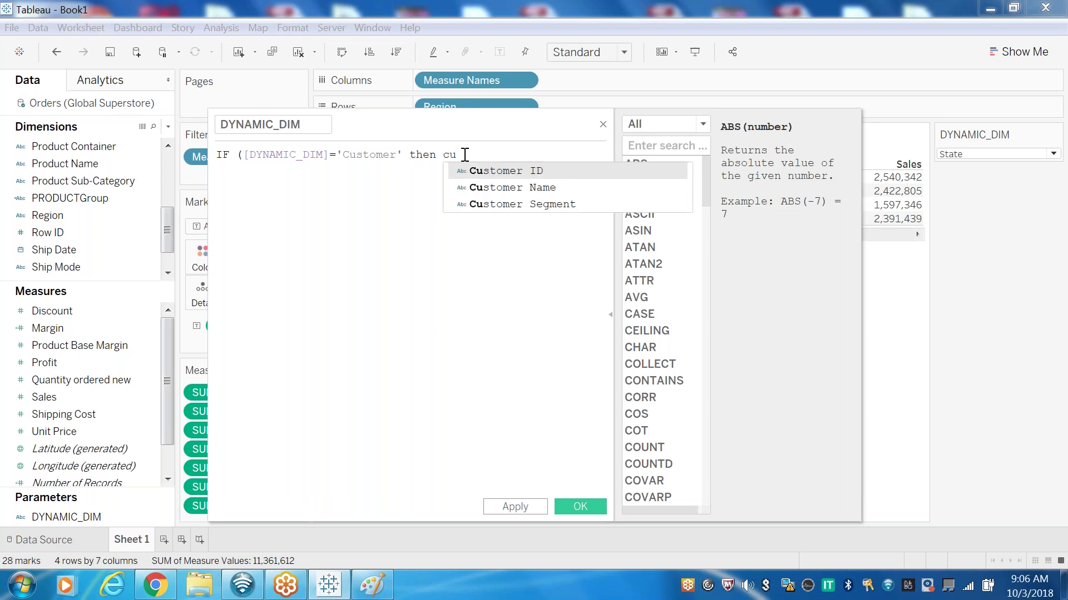
double_click(503, 187)
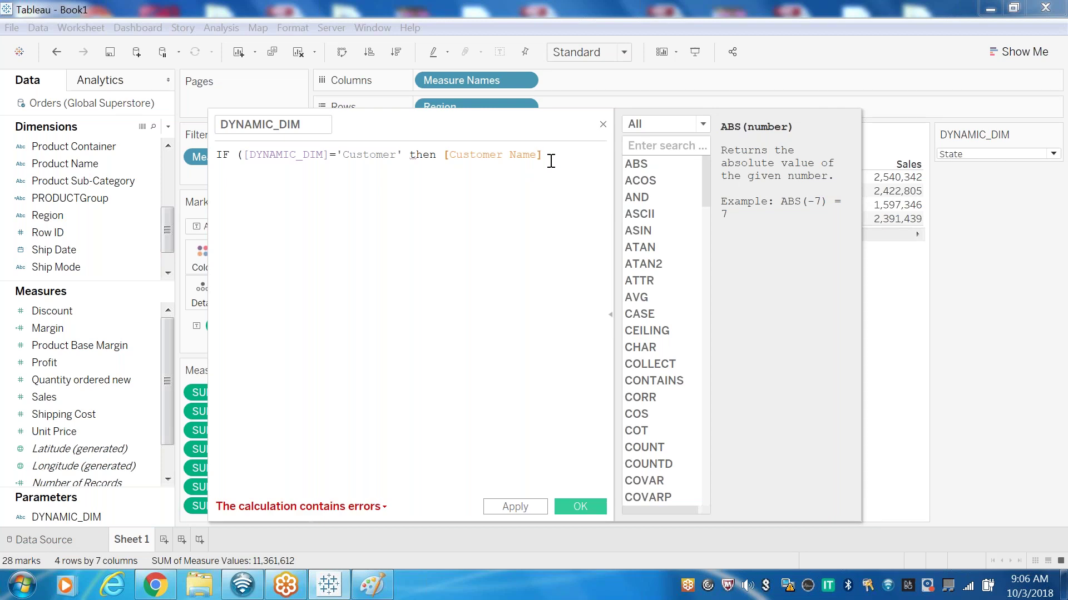
Add ELSEIF on a new line of the formula and remove the opening parenthesis after IF.
key(Return)
text(ELSE)
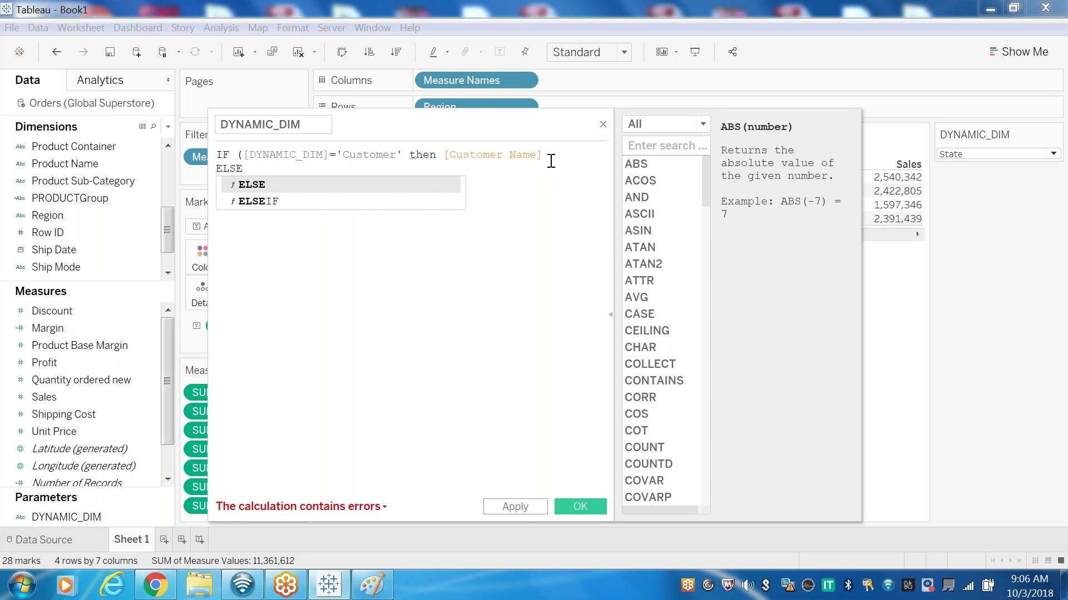
double_click(310, 201)
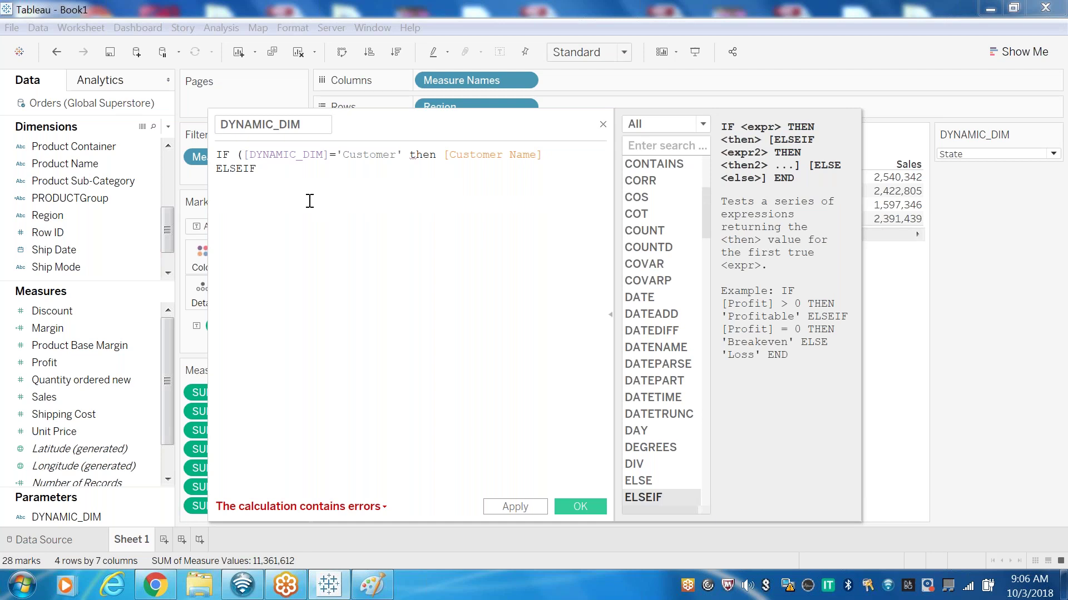
click(243, 155)
key(BackSpace)
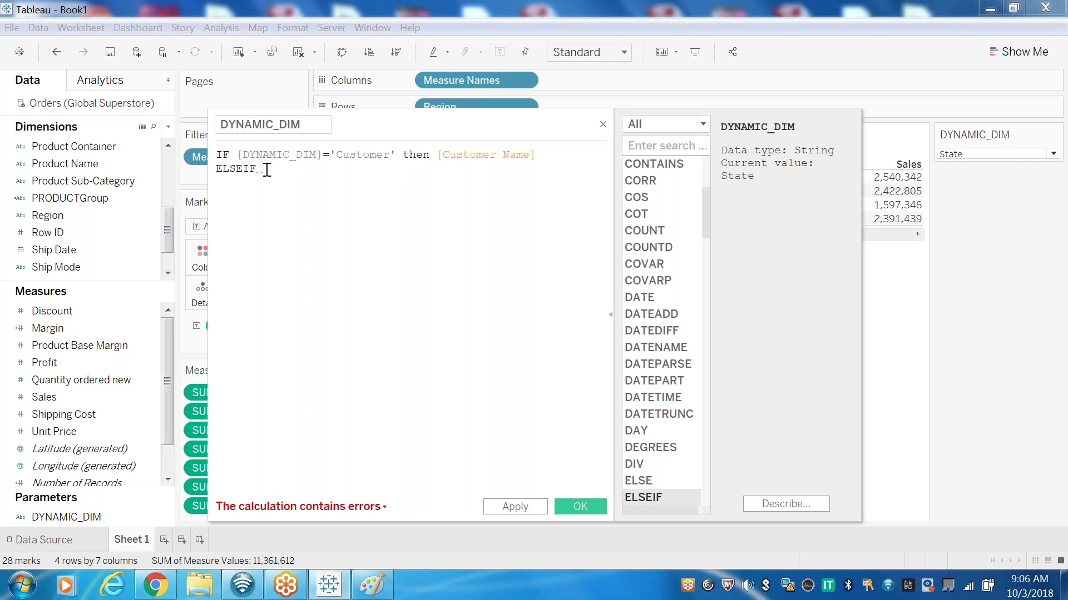
Complete the ELSEIF branch so that [DYNAMIC_DIM]='State' returns the State or Province field, and start a new line.
text(DY)
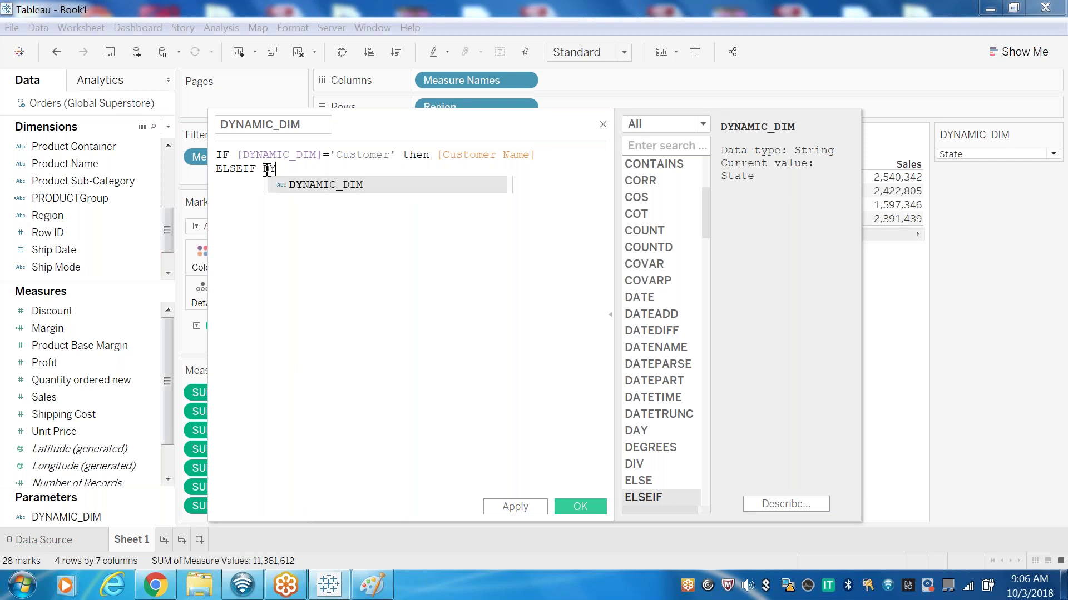
click(300, 190)
text(=)
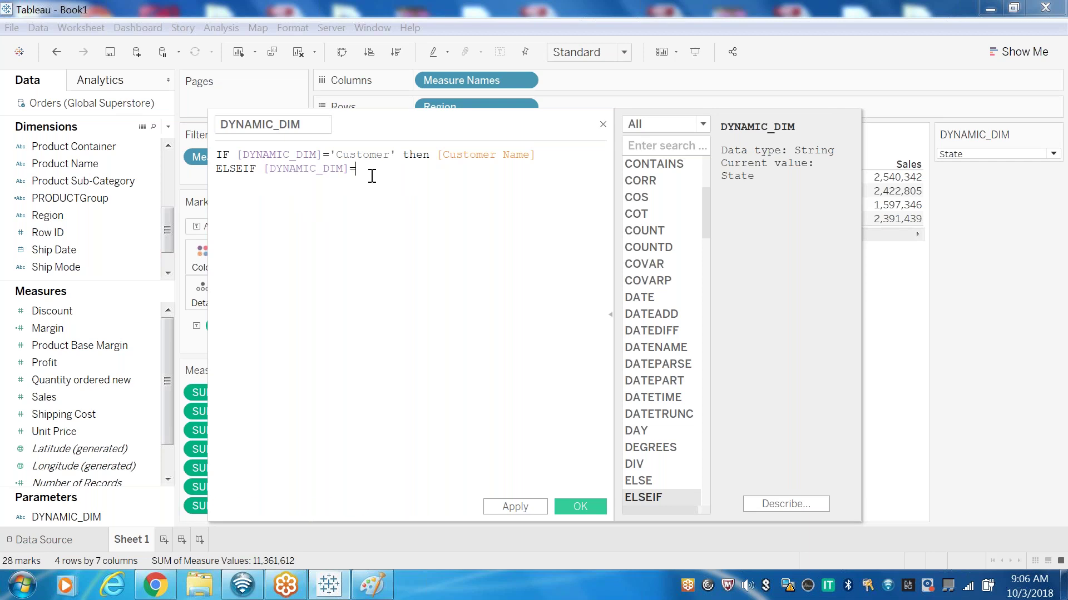
text('State' then st)
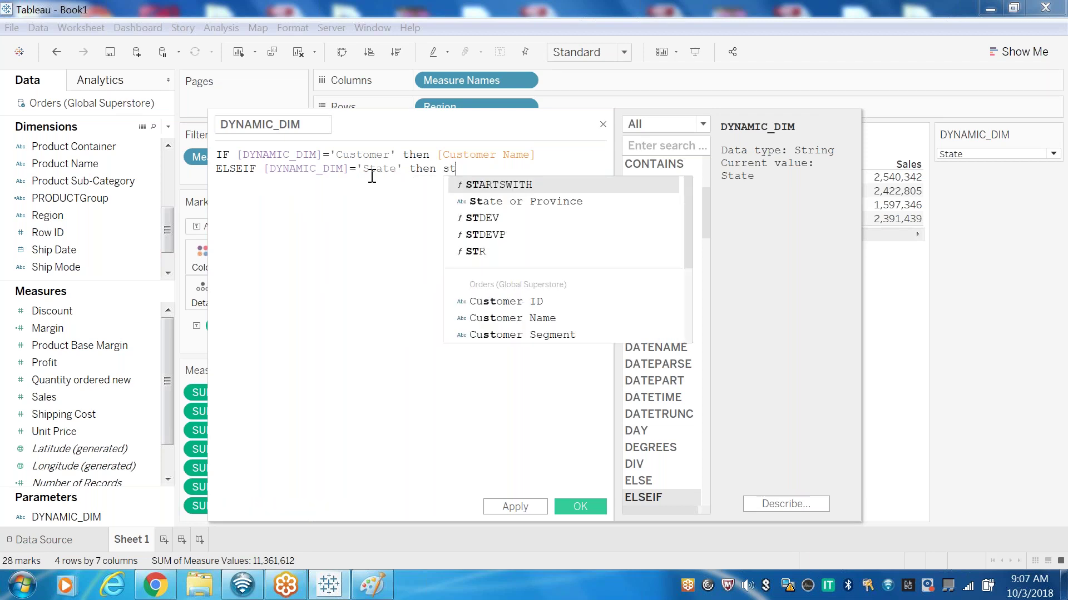
click(477, 202)
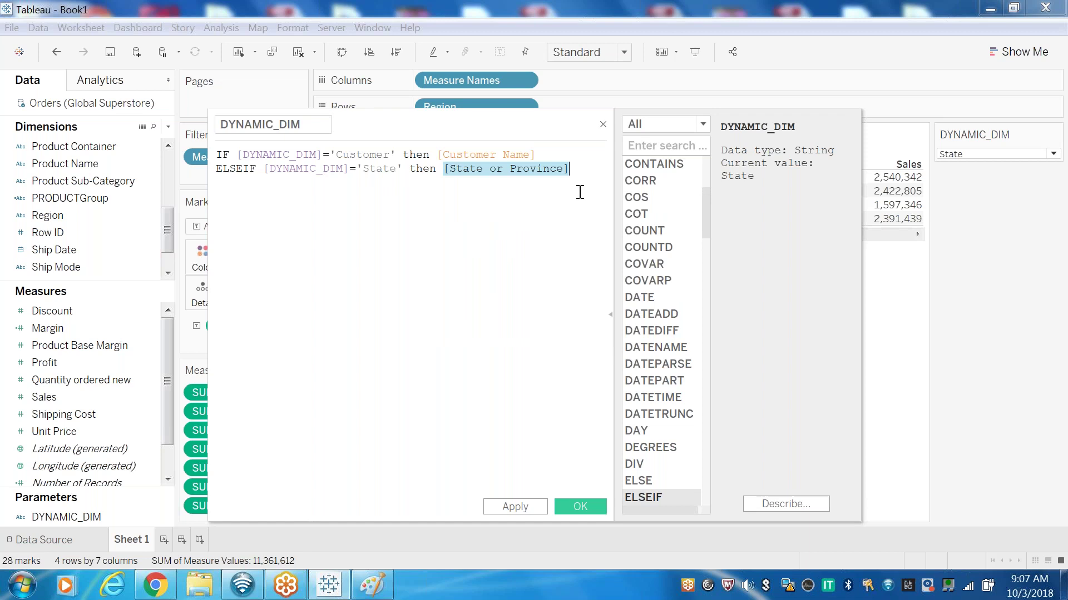
key(Return)
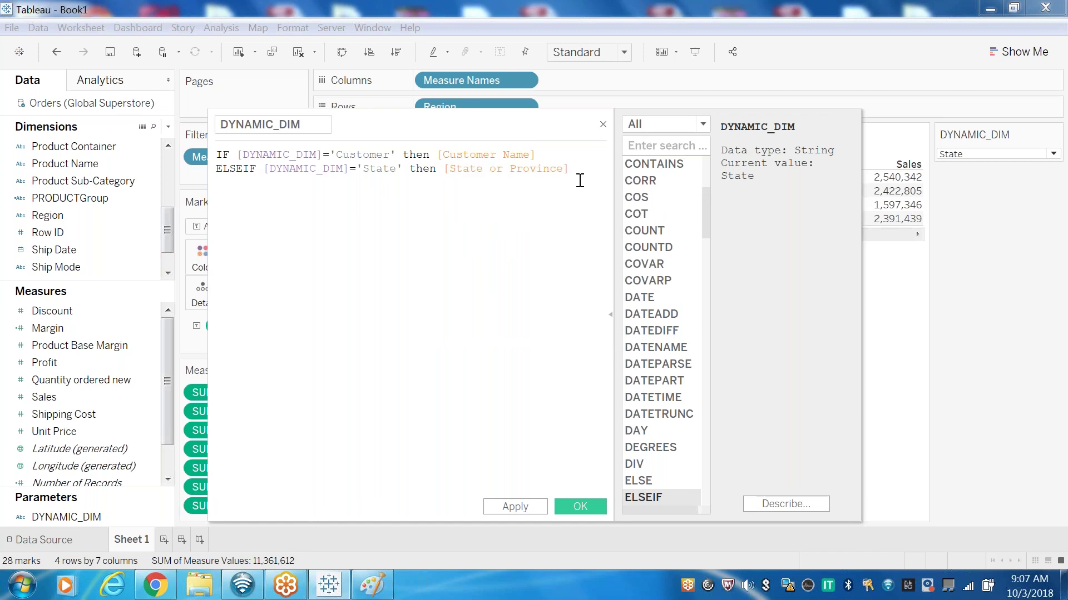
Add a third formula line with the condition ELSEIF [DYNAMIC_DIM]= 'Product'.
text(El)
click(273, 217)
text(DY)
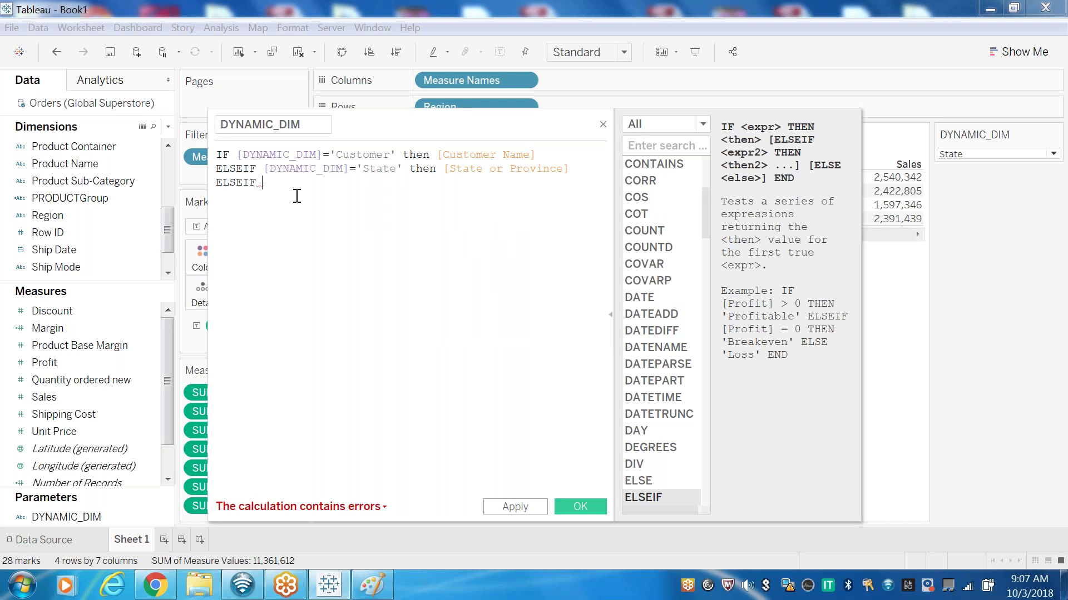
click(362, 198)
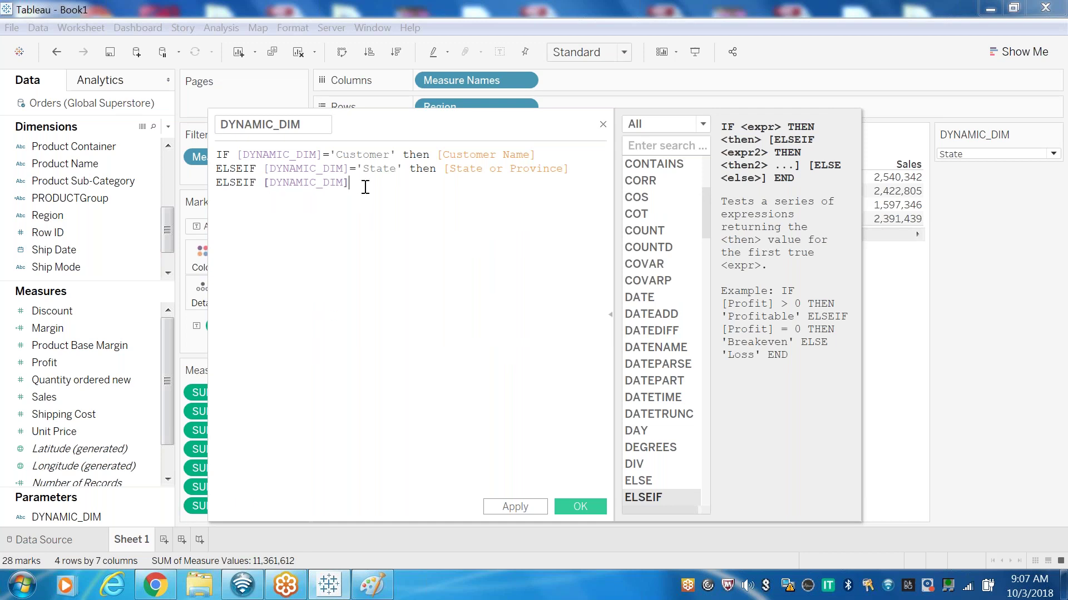
text(=)
text( ')
text(')
text(Produ)
text(ct)
text( N)
key(BackSpace)
key(BackSpace)
key(BackSpace)
Make the 'Product' branch return the Product Sub-Category field and start a new line.
text(t' then prd)
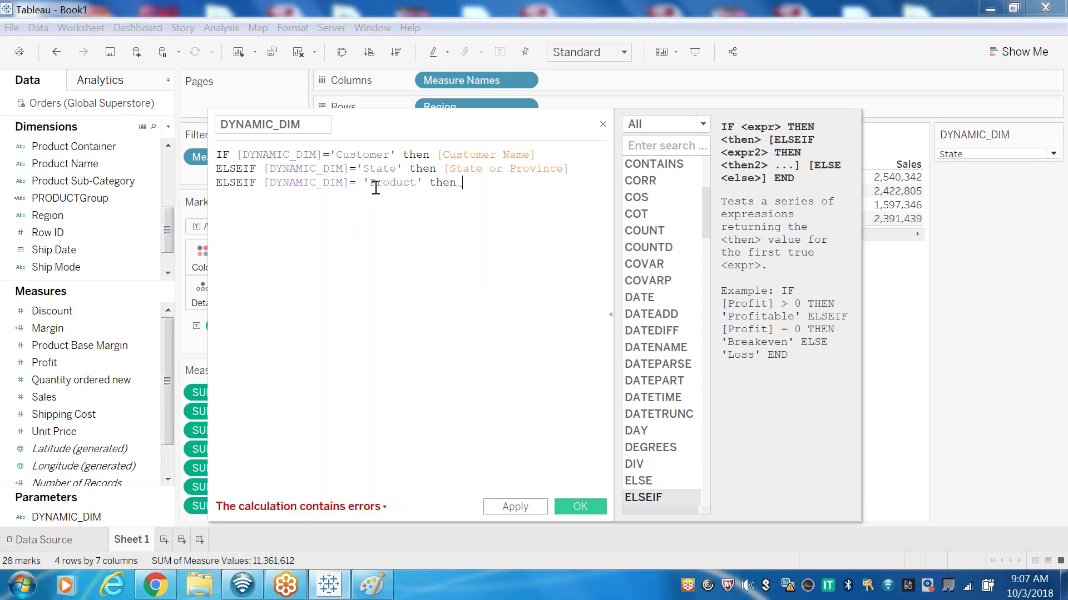
key(BackSpace)
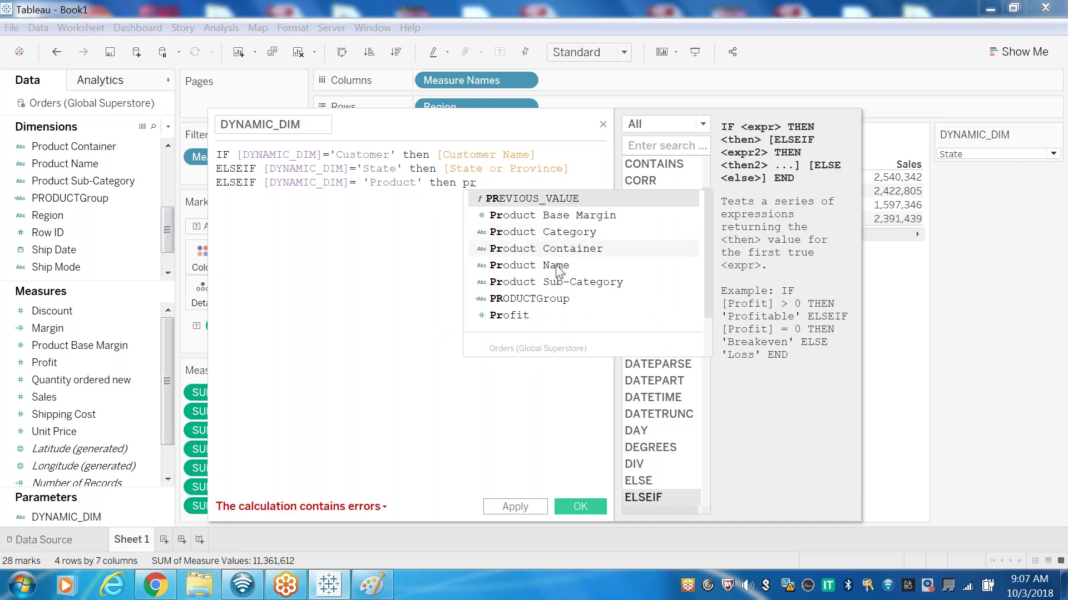
click(553, 281)
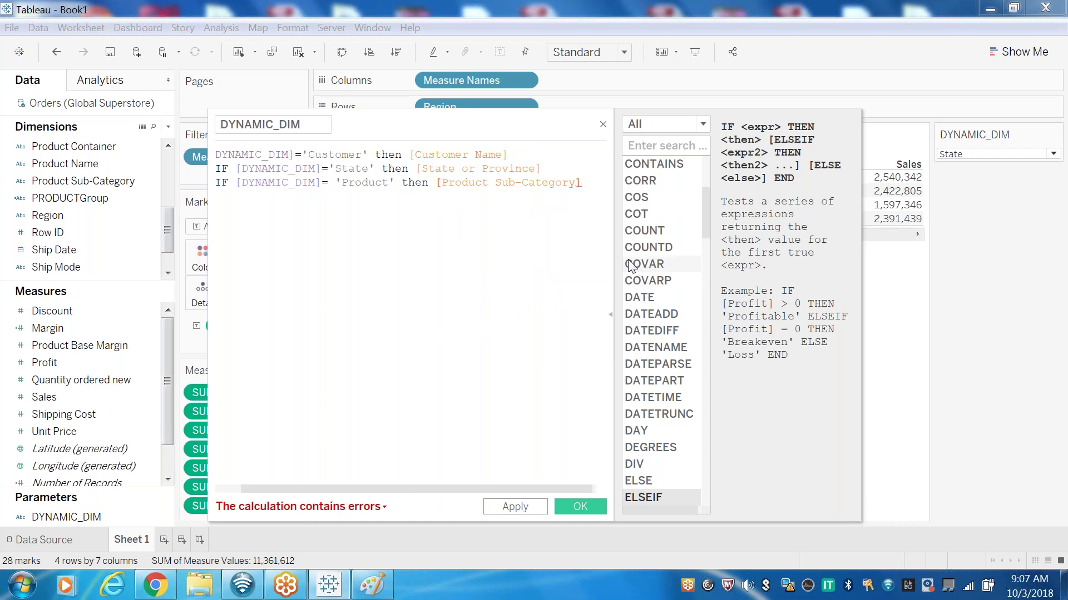
key(Return)
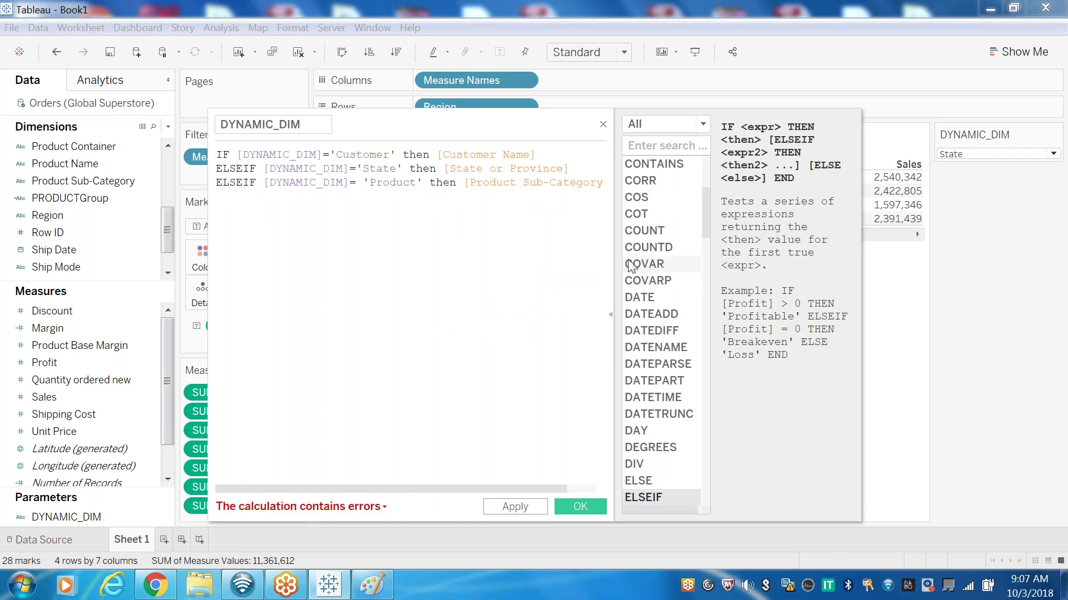
Add an ELSEIF branch so that [DYNAMIC_DIM]= 'Region' returns the Region field.
text(el)
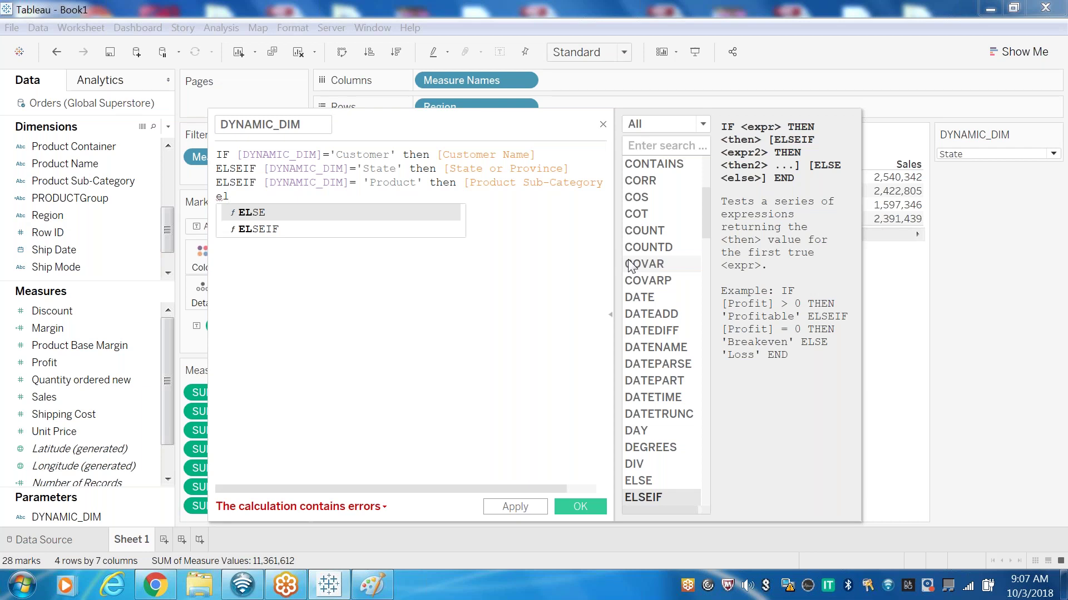
click(260, 230)
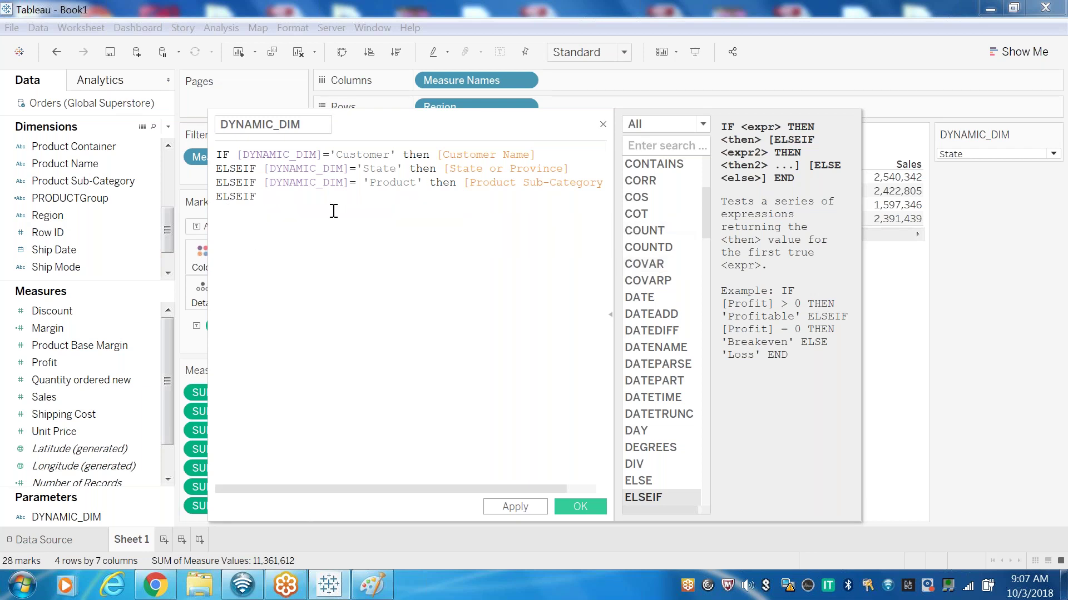
text(dy)
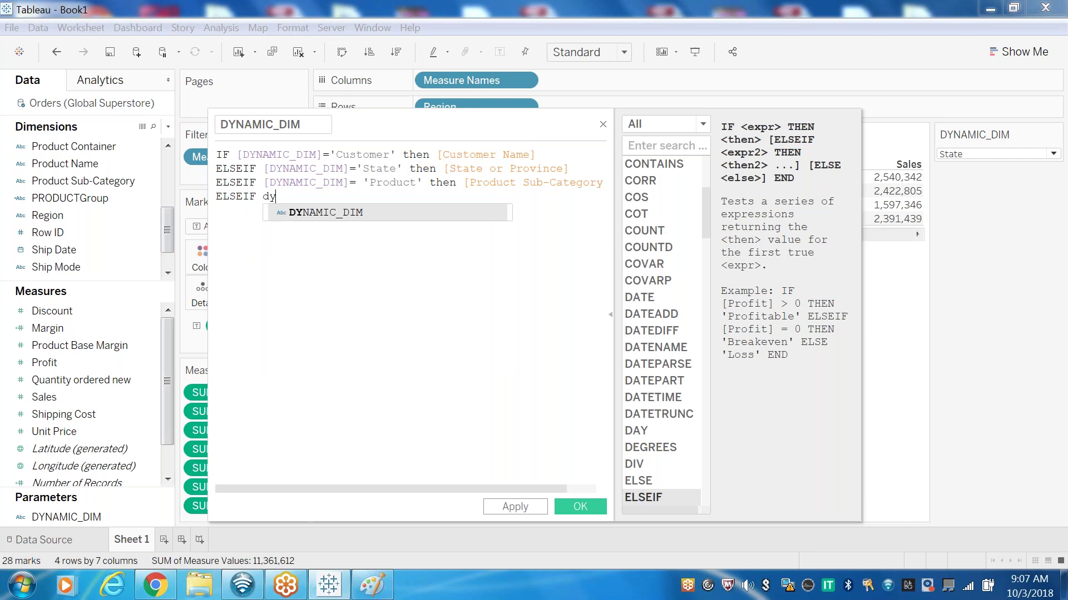
click(328, 213)
text(=)
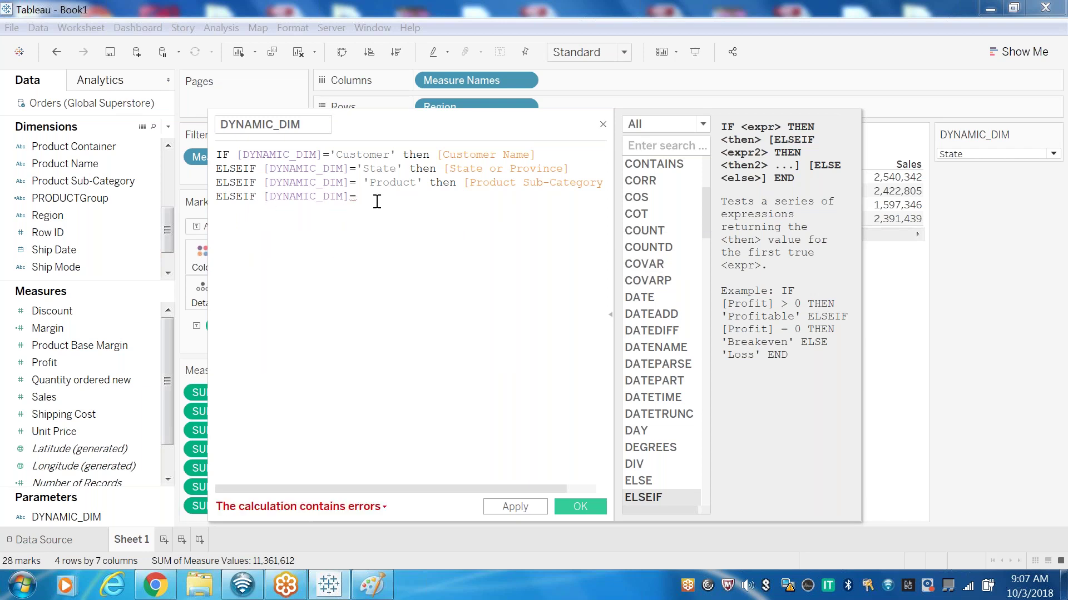
text( 'R)
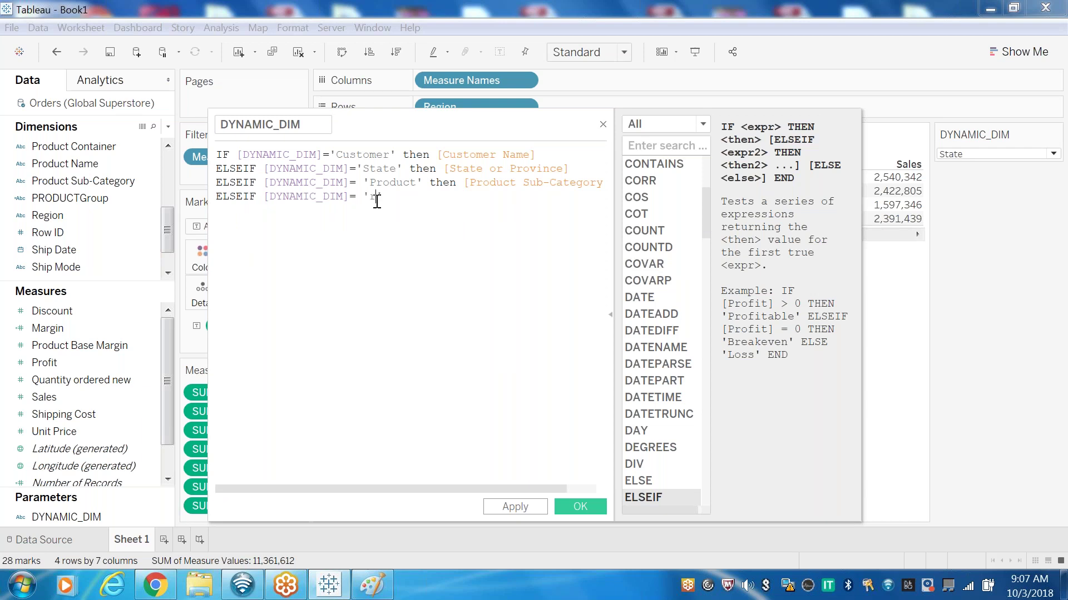
text(egion' then re)
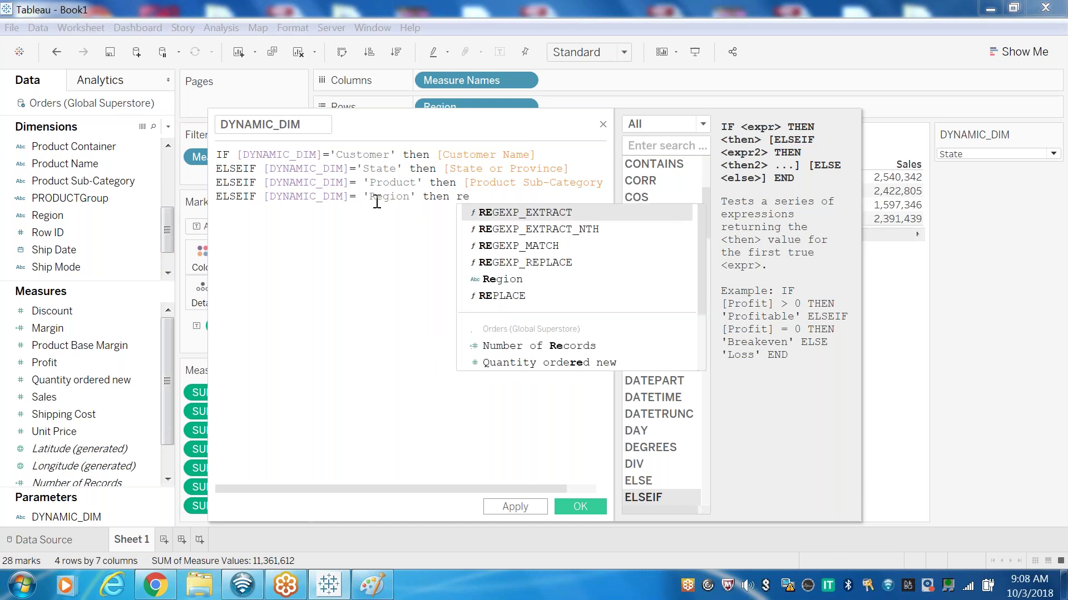
click(535, 285)
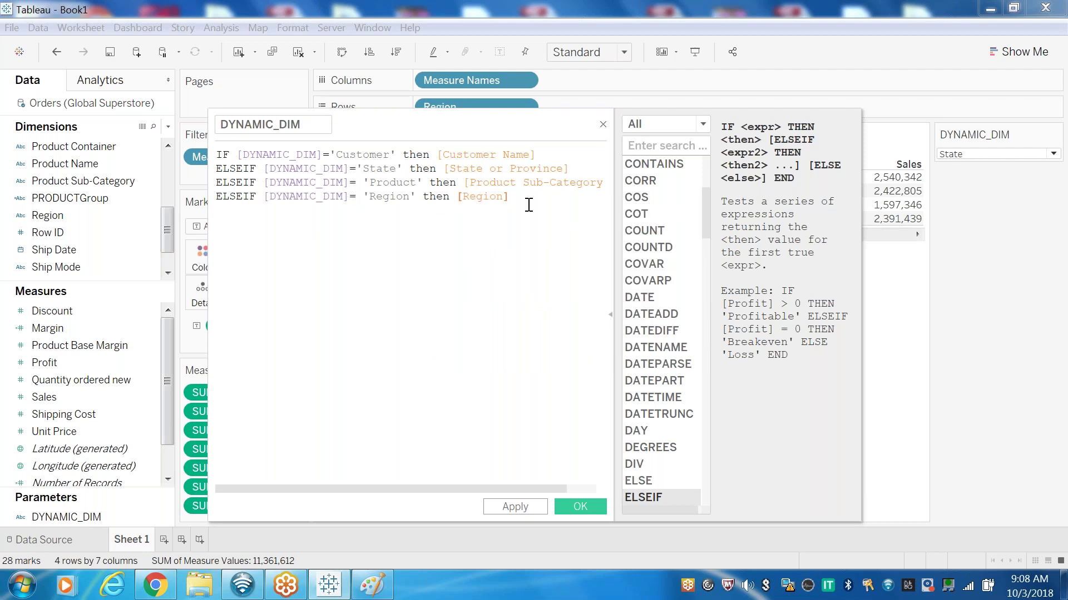
Finish the formula with else 'None' and end on separate lines, and save the DYNAMIC_DIM calculated field.
text(else)
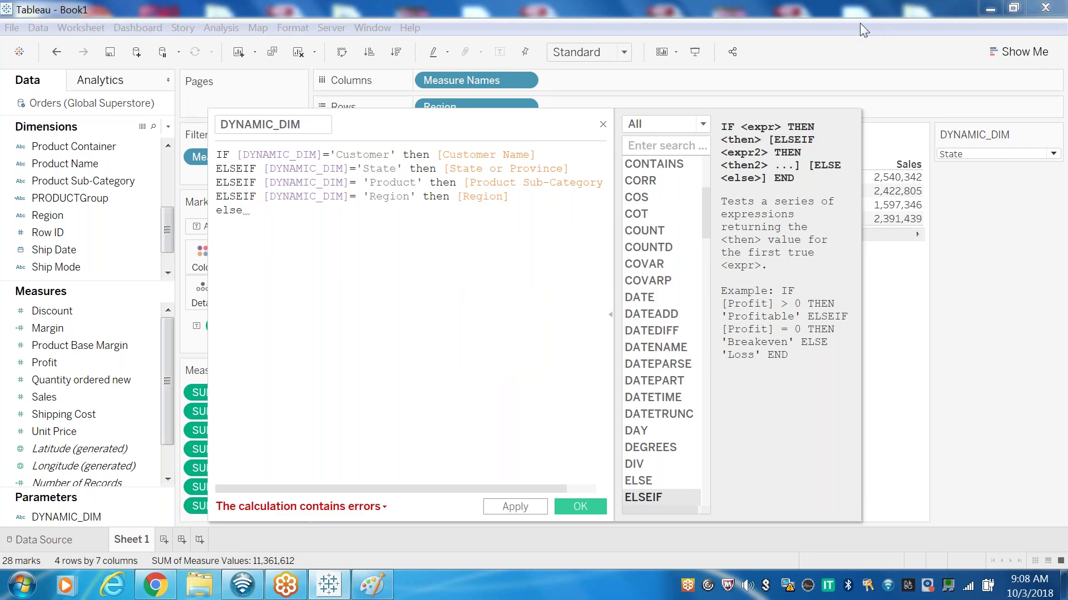
click(519, 197)
click(253, 213)
text(')
text(None)
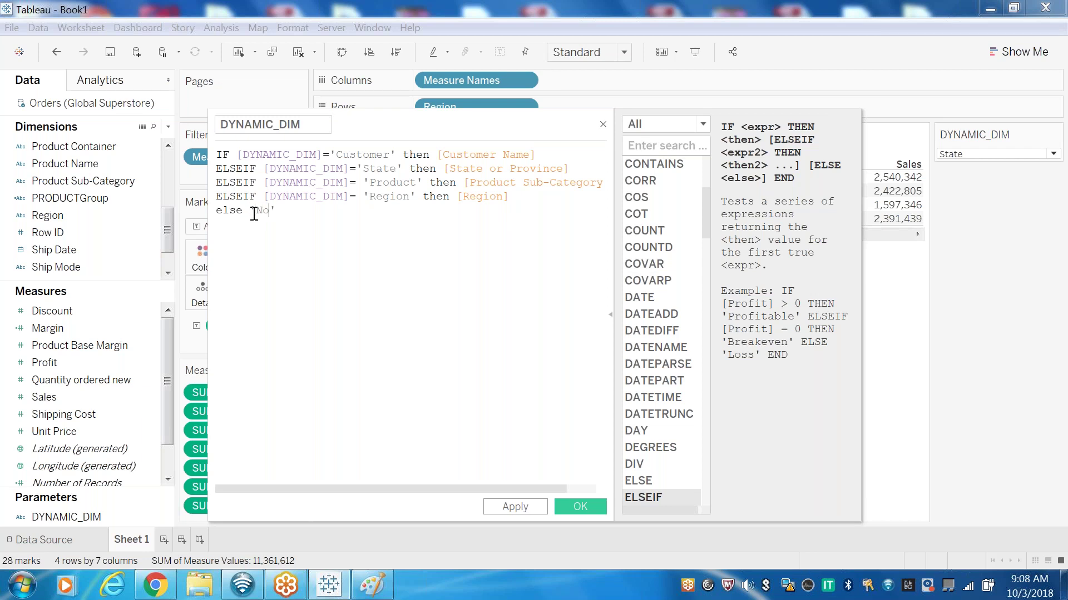
click(325, 209)
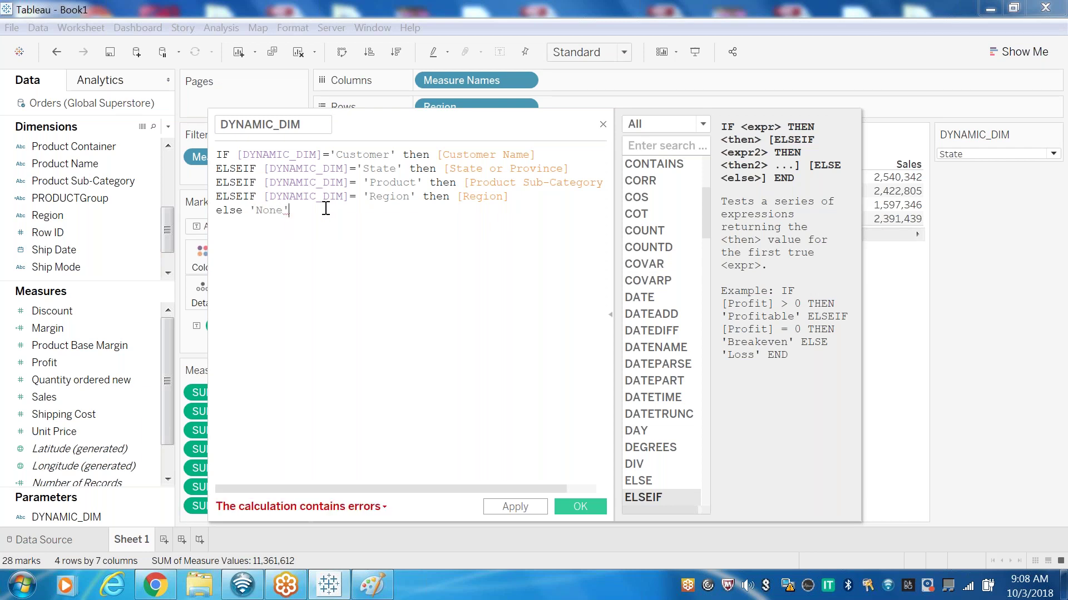
key(Return)
text(end)
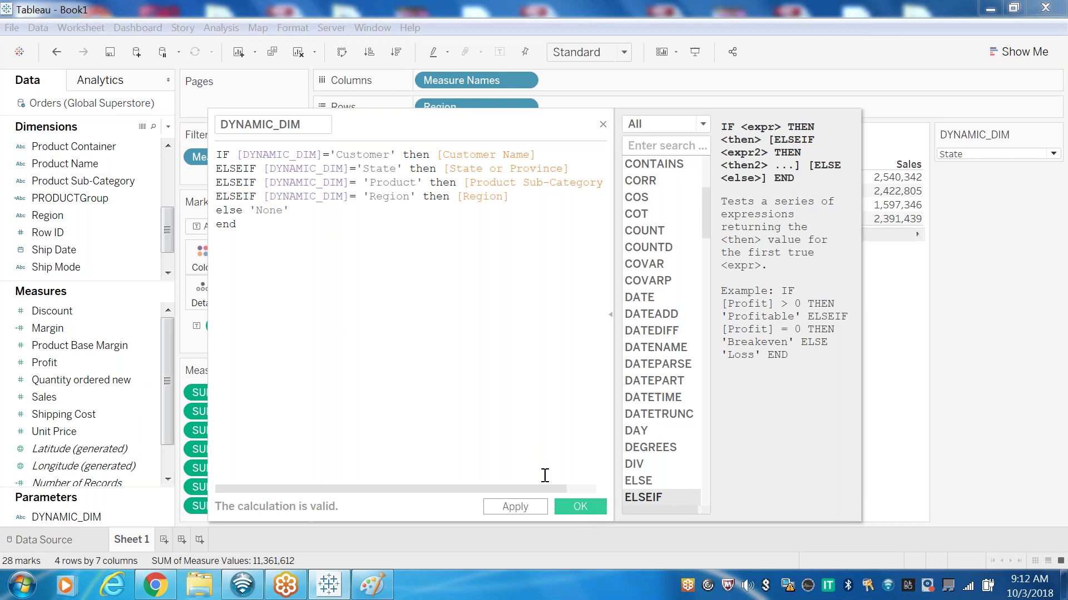
click(580, 507)
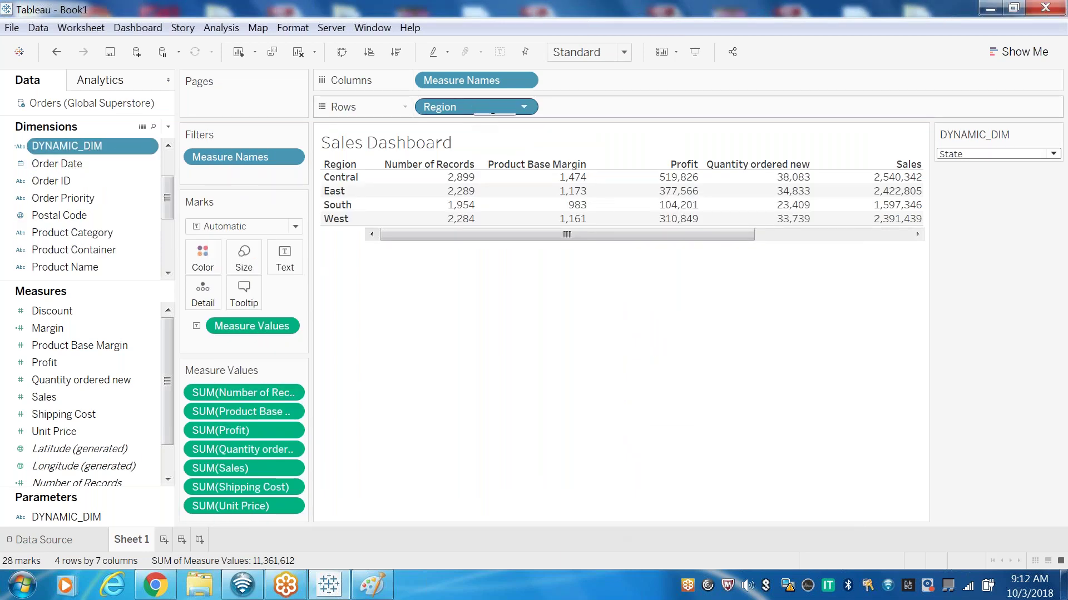
Reopen the DYNAMIC_DIM calculated field to review its parameter references, and close the editor.
right_click(107, 156)
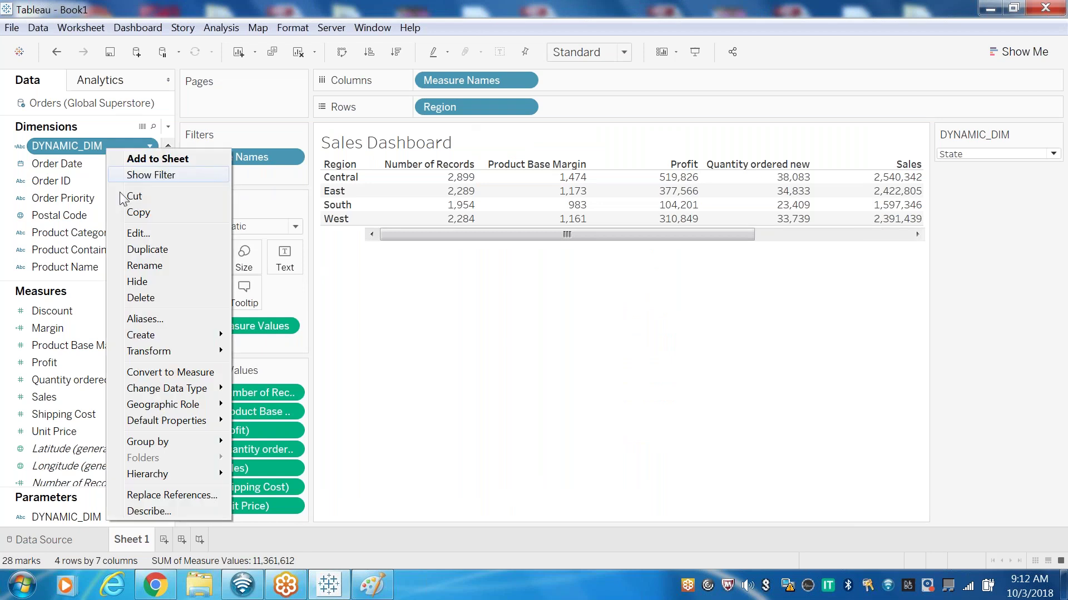
click(142, 196)
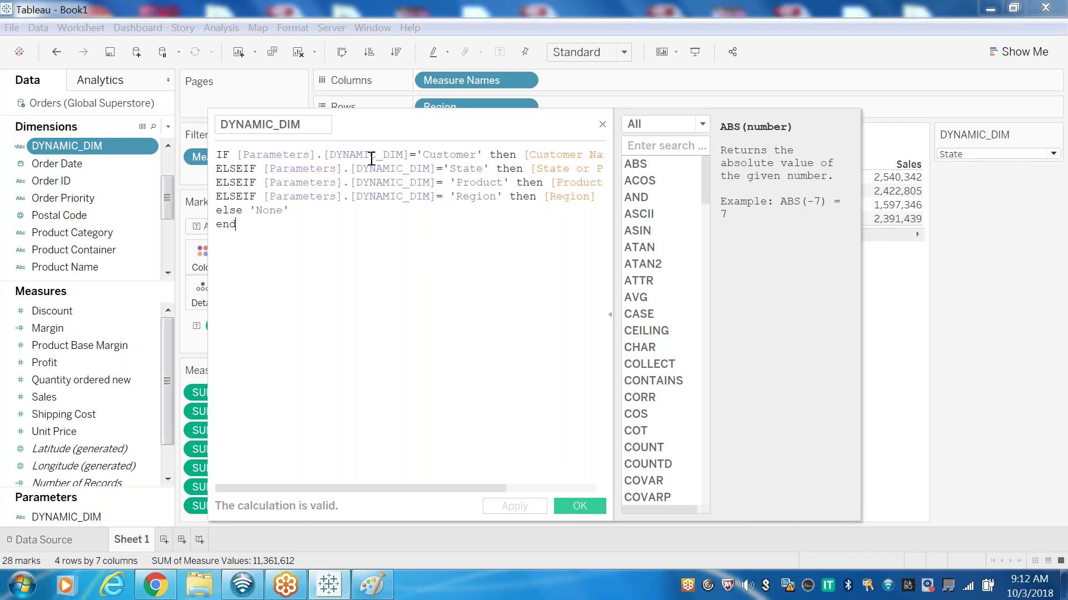
click(579, 506)
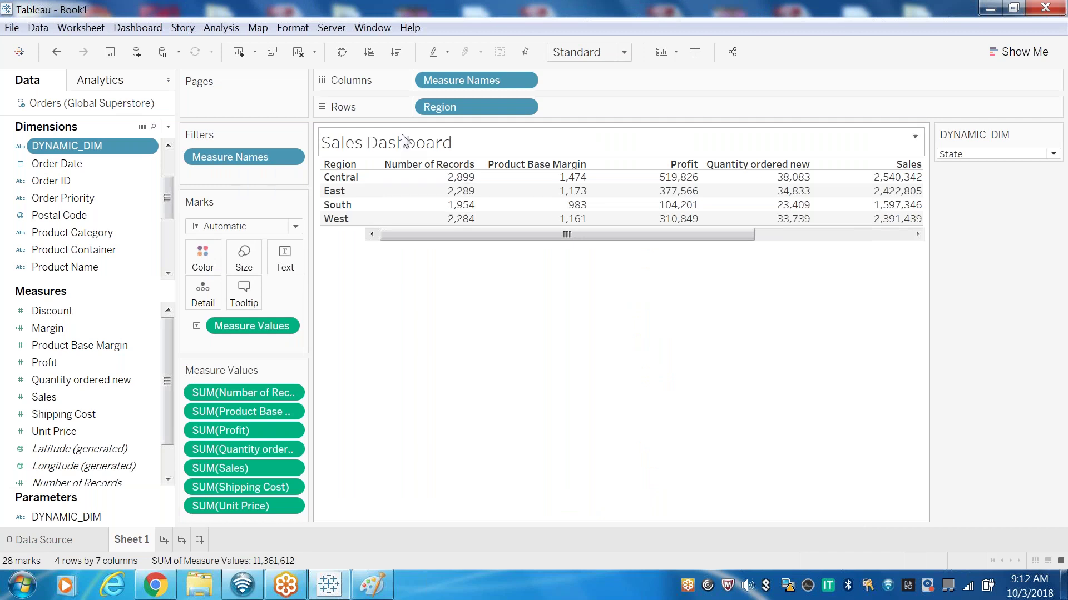
Replace Region with the DYNAMIC_DIM calculated field on Rows and widen the table's first column to fit the names.
mouse_move(441, 107)
mouse_down()
mouse_move(25, 153)
mouse_move(500, 106)
mouse_move(422, 107)
mouse_up()
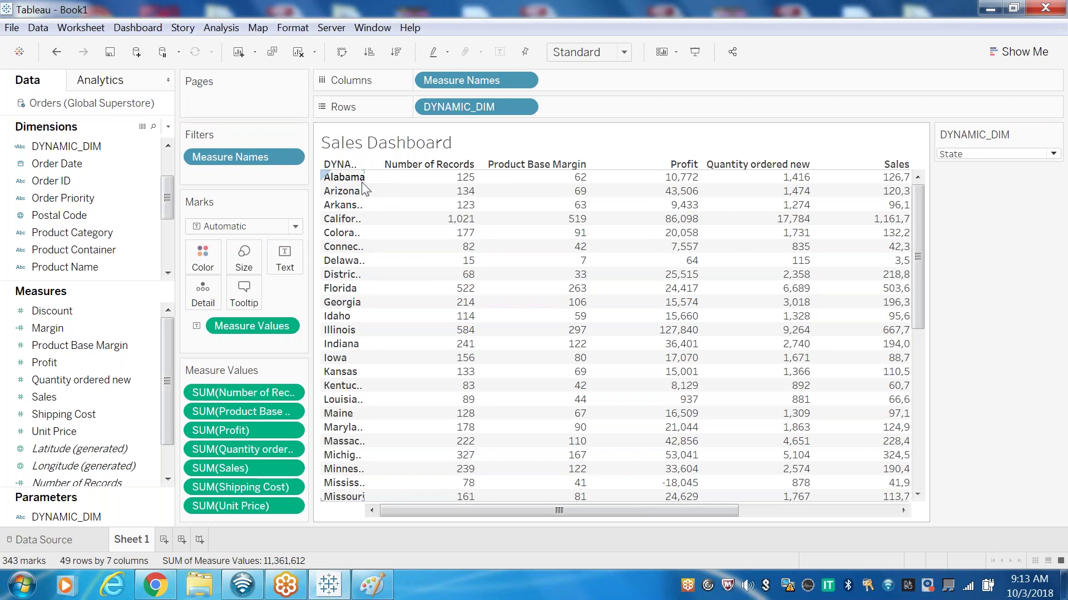
drag(363, 182, 474, 238)
click(519, 289)
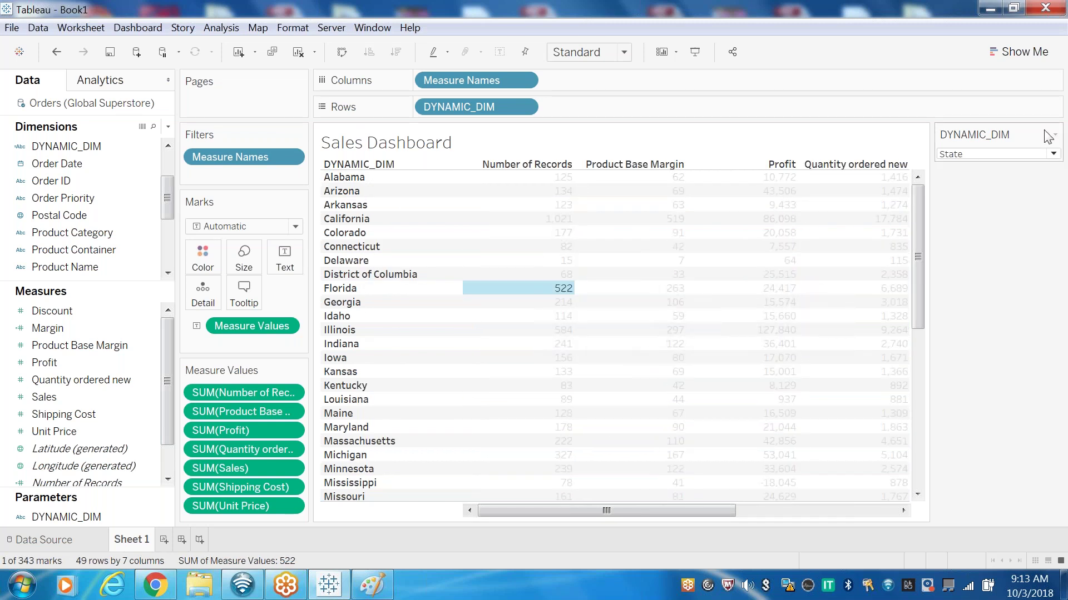
Check the sales table with the DYNAMIC_DIM parameter set in turn to Product, Region and Customer.
click(1053, 154)
click(1019, 173)
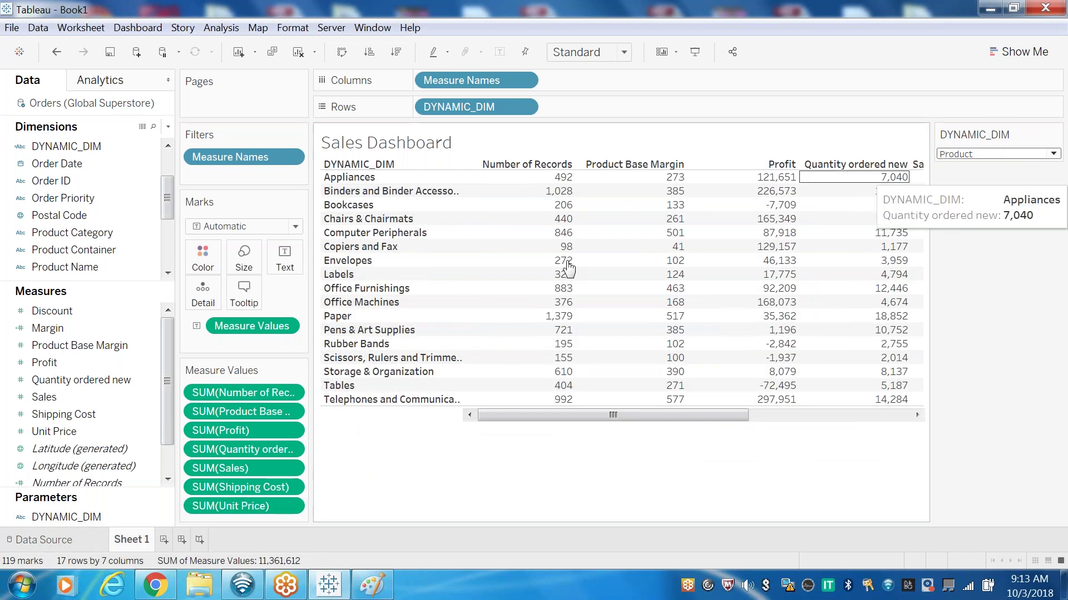
click(1052, 154)
click(990, 187)
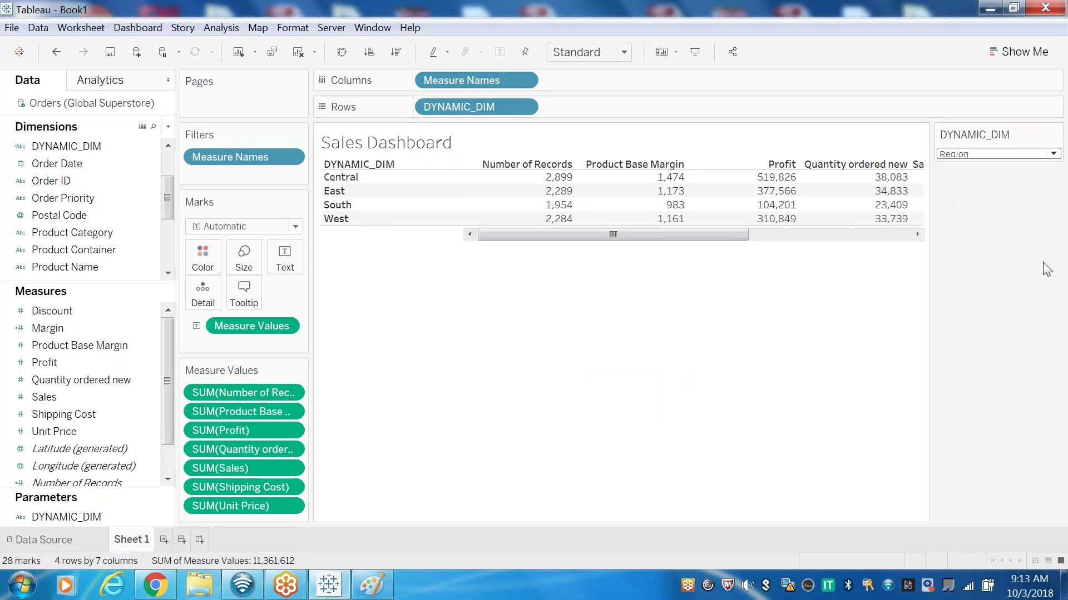
click(1052, 154)
click(989, 203)
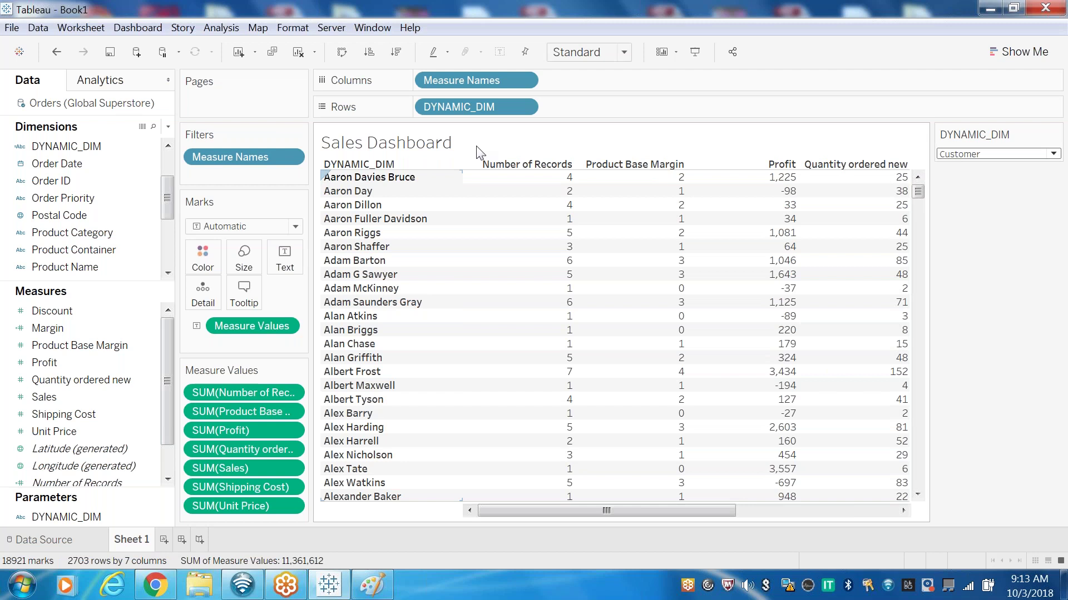
click(523, 107)
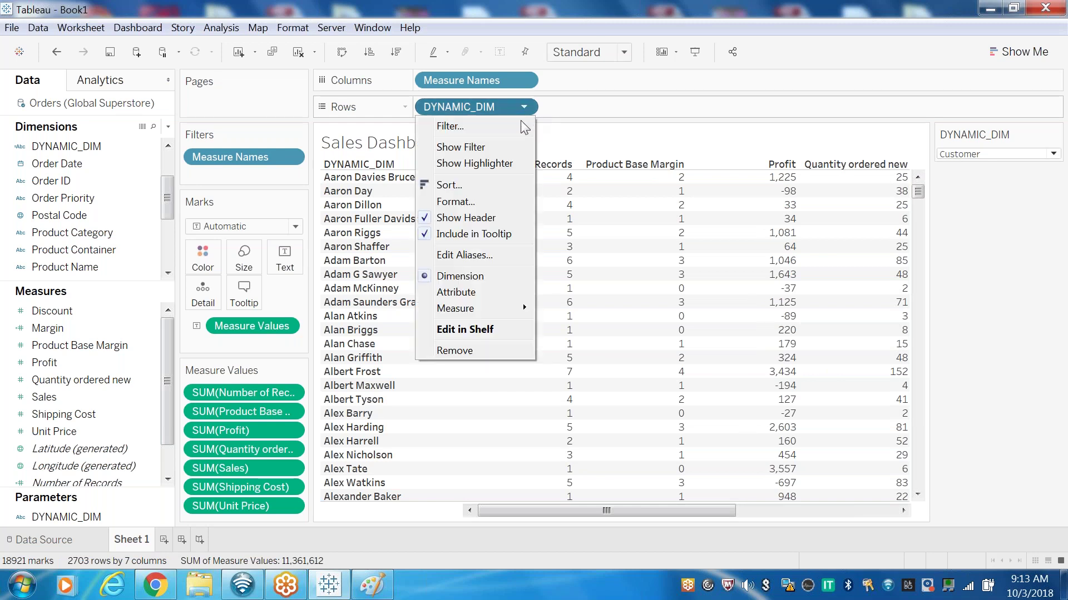
click(481, 203)
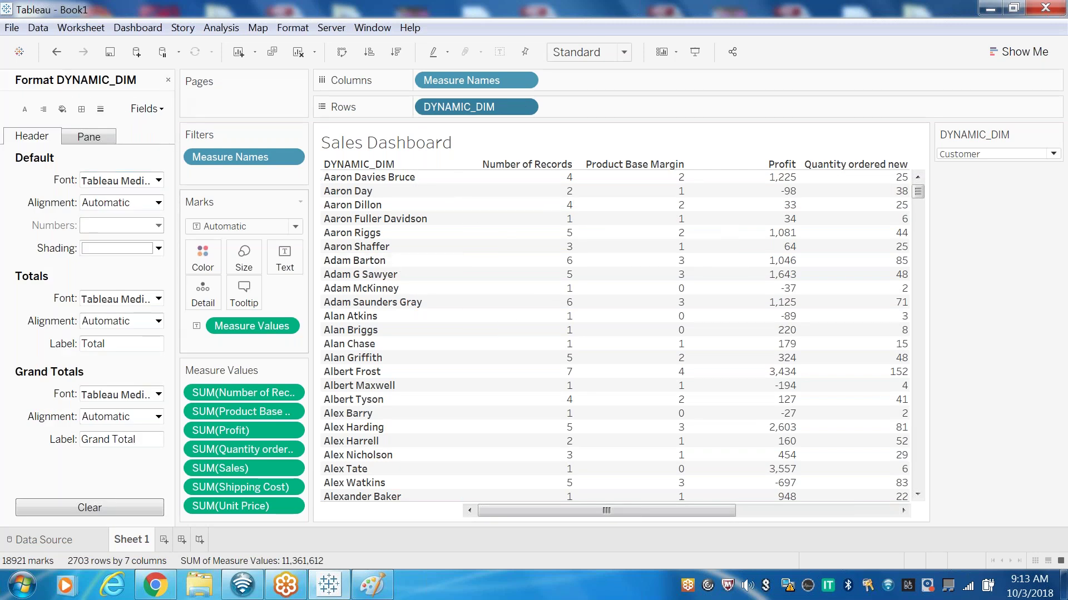
click(168, 80)
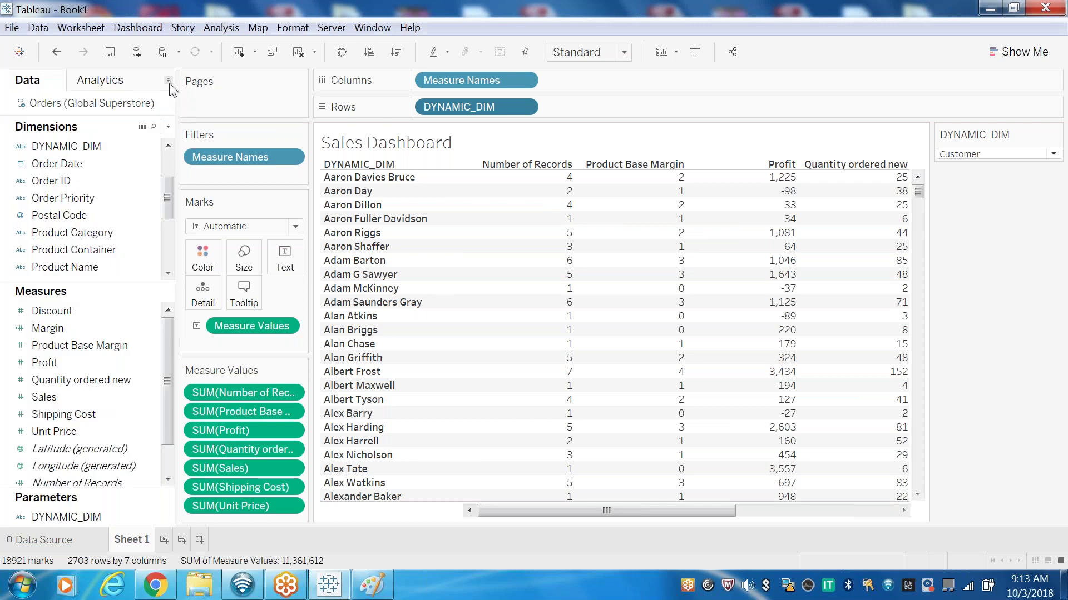
Switch the DYNAMIC_DIM parameter to Product and then back to State.
mouse_move(815, 233)
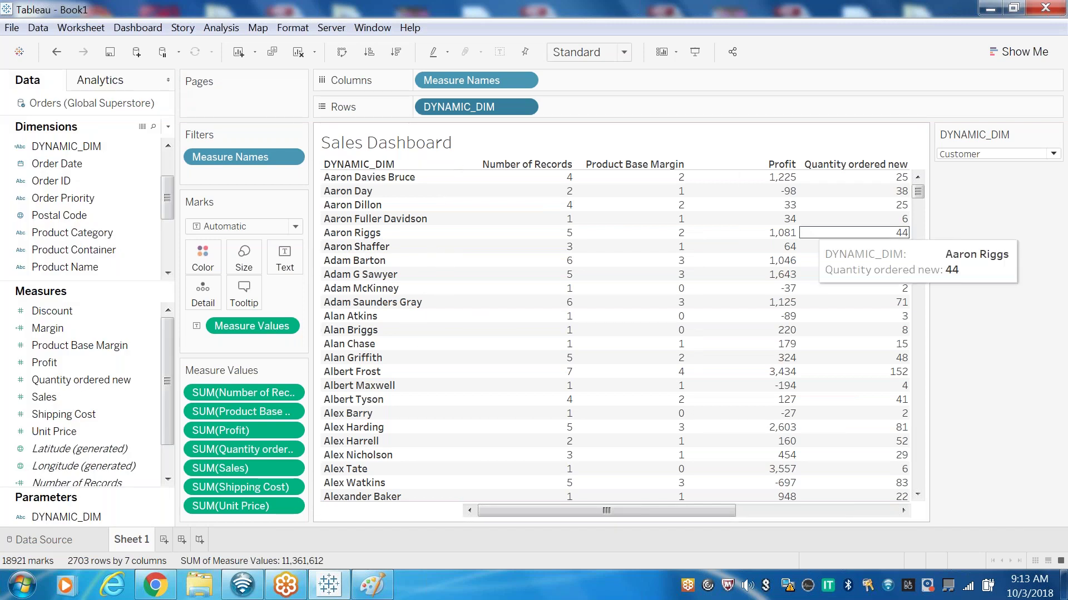
click(1023, 154)
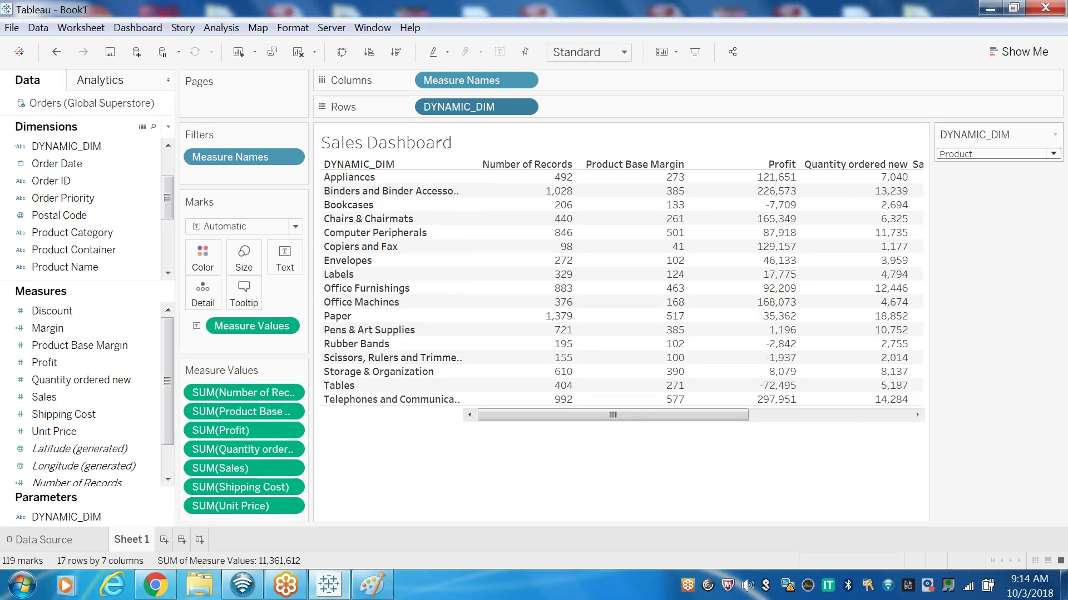
click(1053, 154)
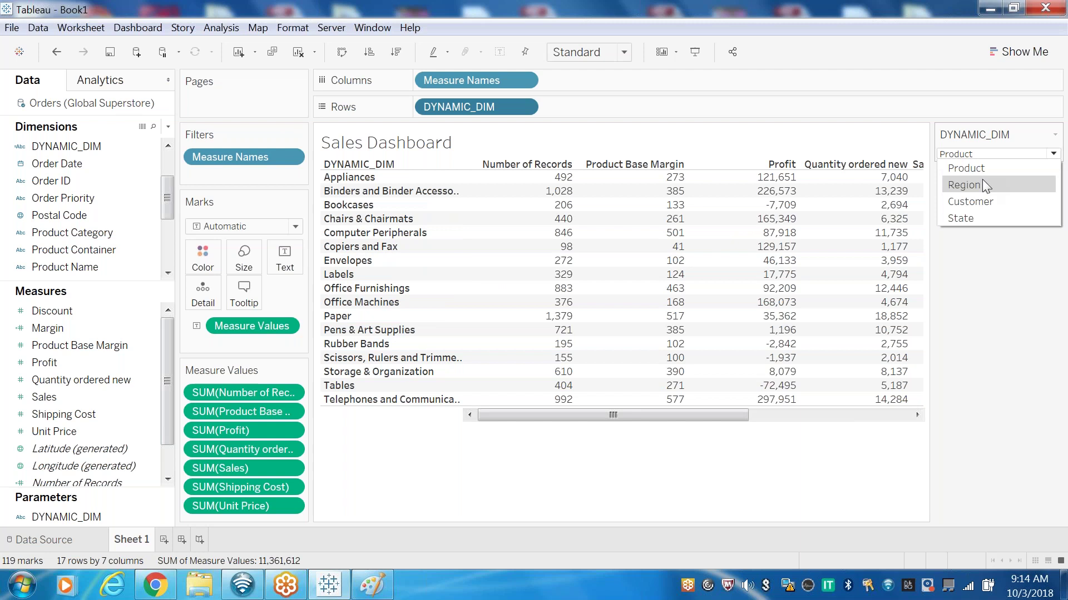
click(975, 216)
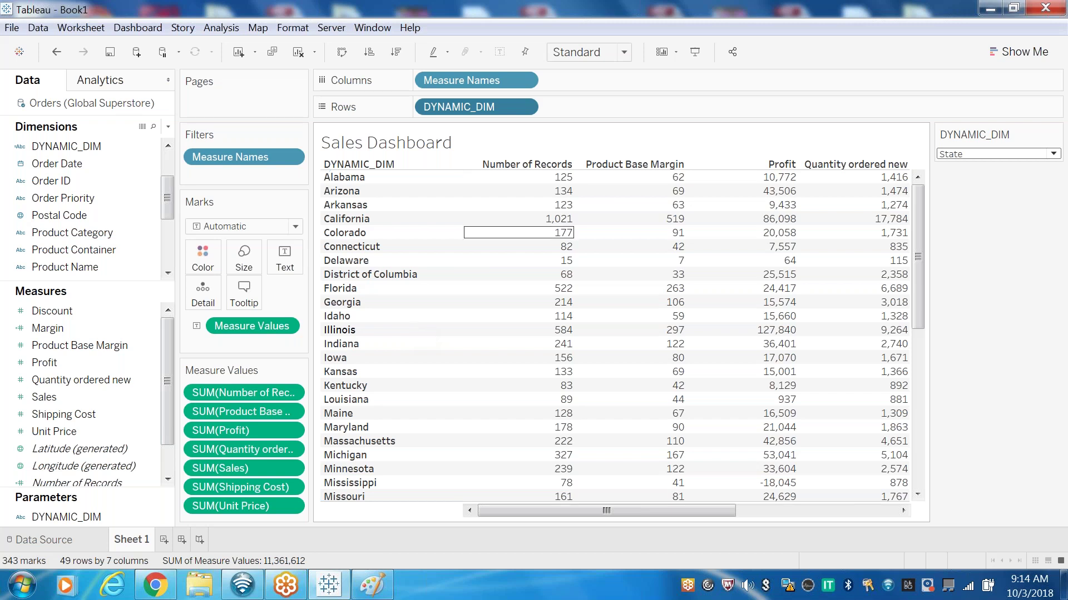
Review the list of allowable values in the DYNAMIC_DIM parameter's settings and close them without changes.
right_click(46, 515)
click(89, 342)
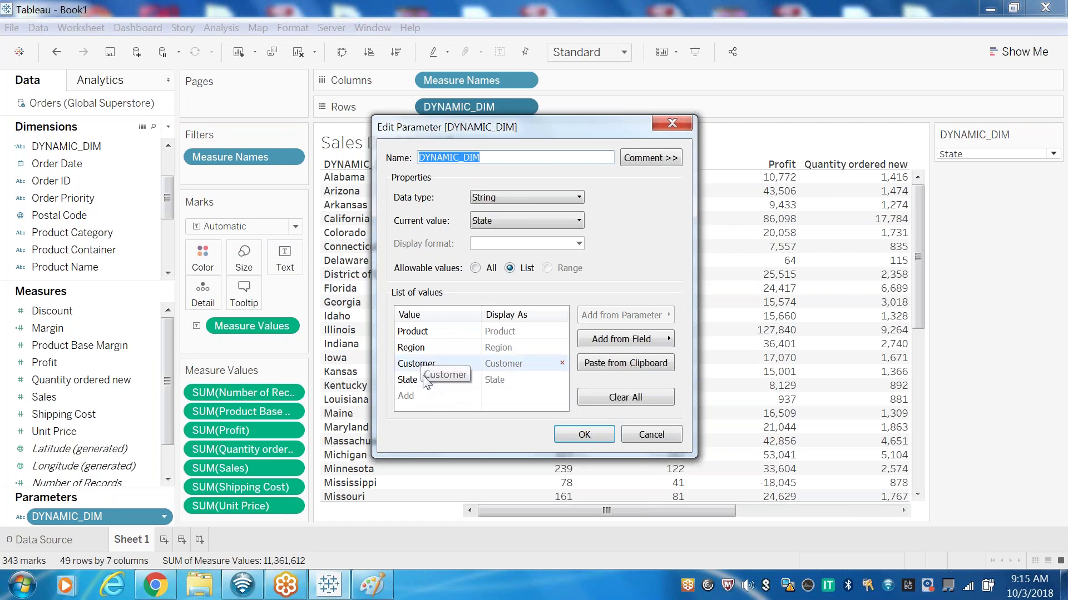
click(653, 434)
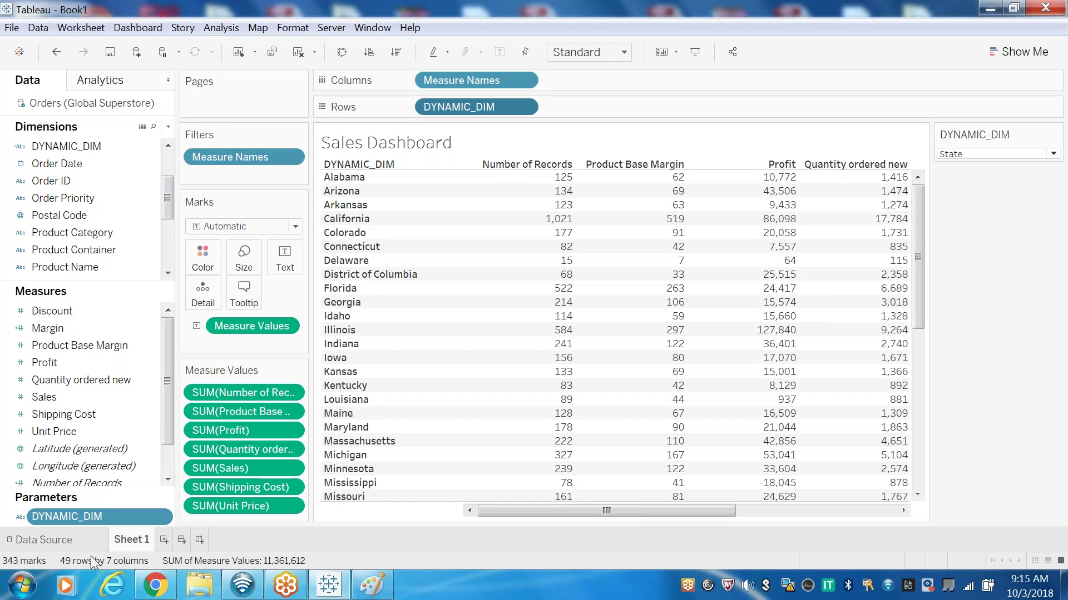
Review the formula of the DYNAMIC_DIM calculated field and close it without changes.
click(82, 147)
right_click(83, 147)
key(Escape)
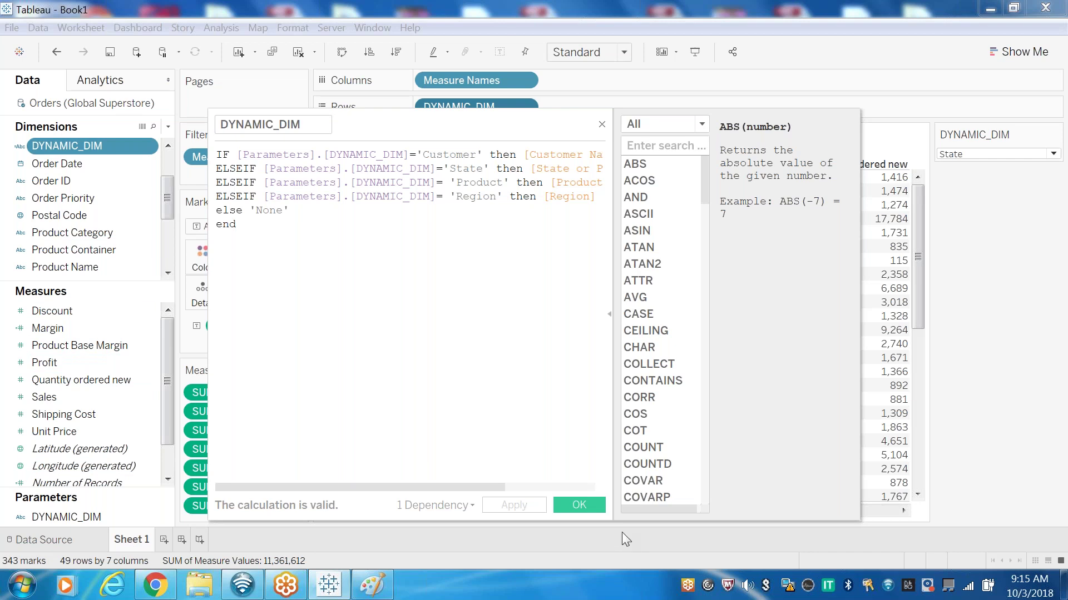
click(593, 505)
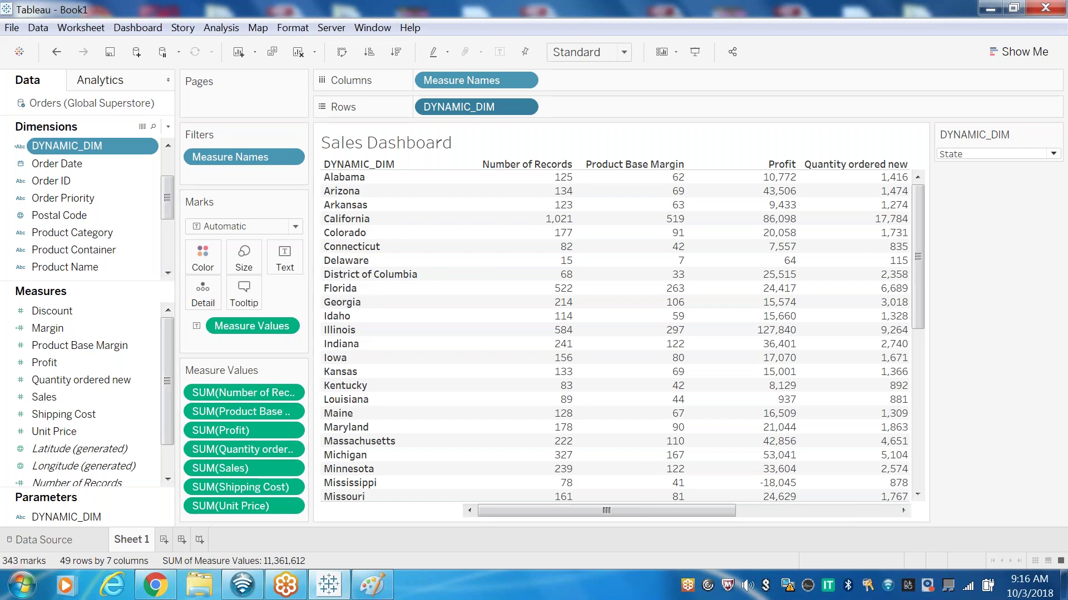
Build a table of Sales by State or Province on a new worksheet and display the suggested chart types.
click(164, 542)
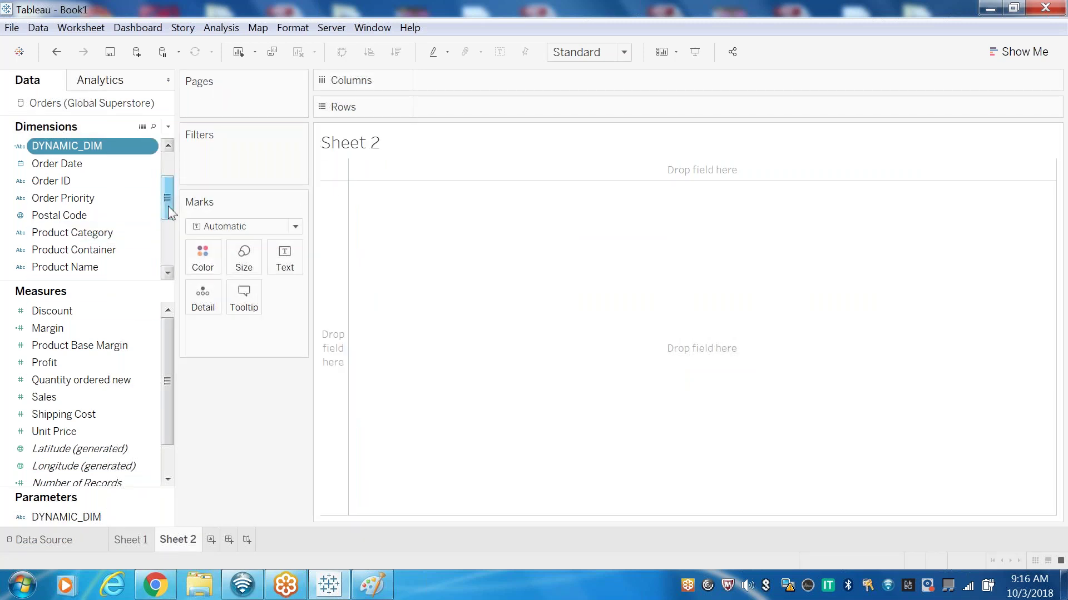
drag(168, 205, 166, 258)
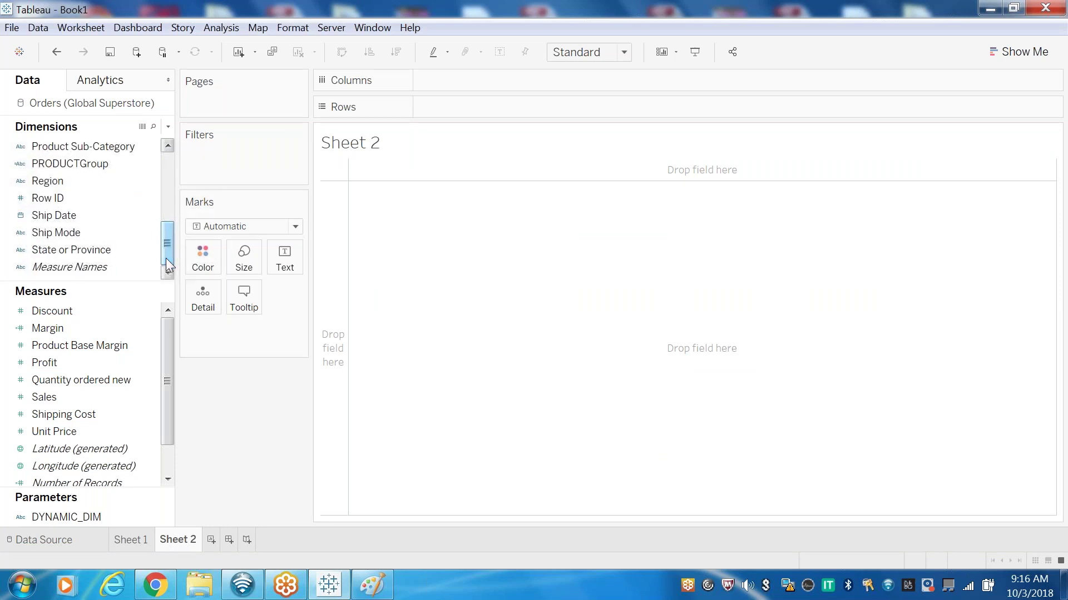
click(121, 251)
double_click(110, 251)
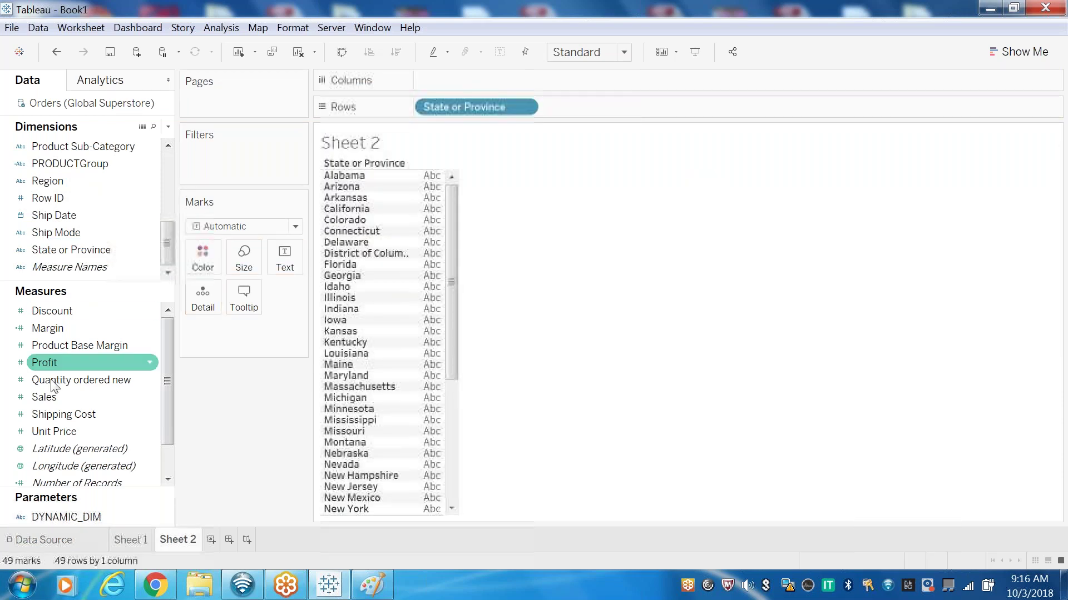
drag(56, 397, 425, 303)
click(1020, 52)
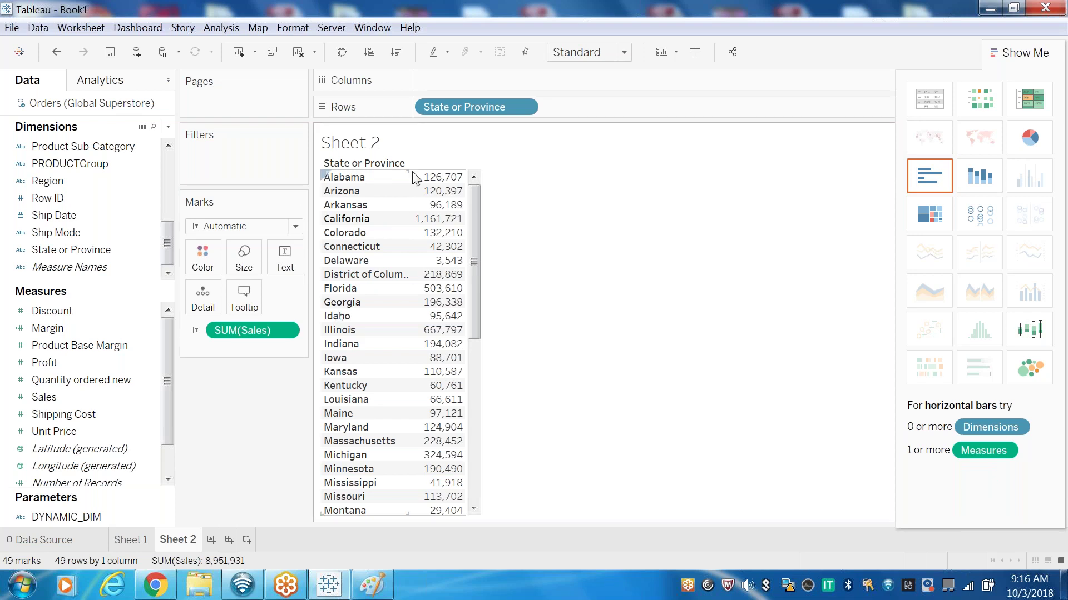
Remove State or Province from Rows and switch the data source's Excel connection to Global Superstore.xls.
drag(444, 107, 171, 243)
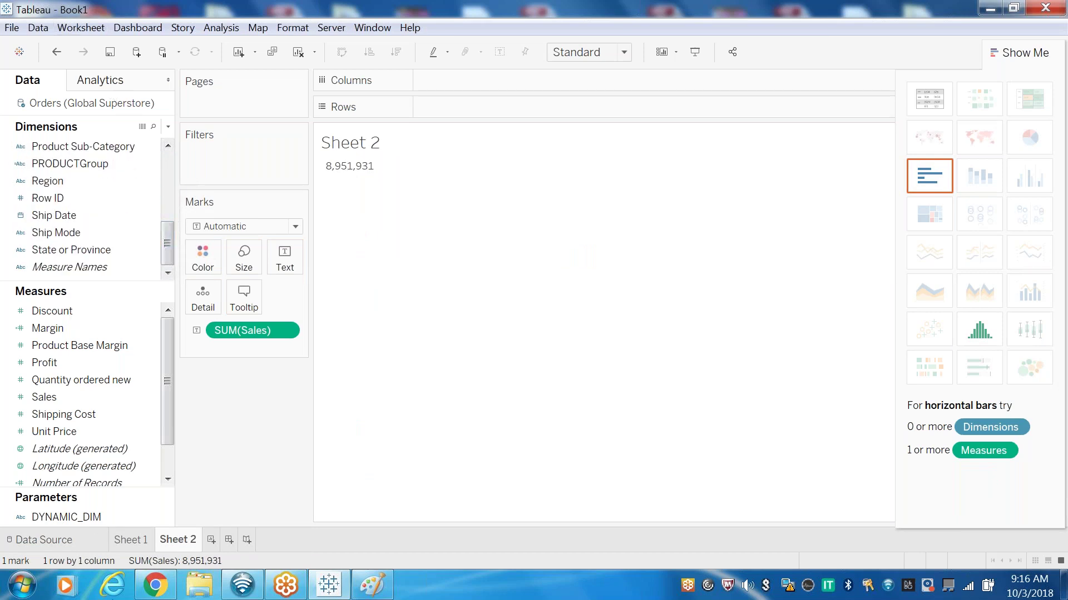
click(71, 543)
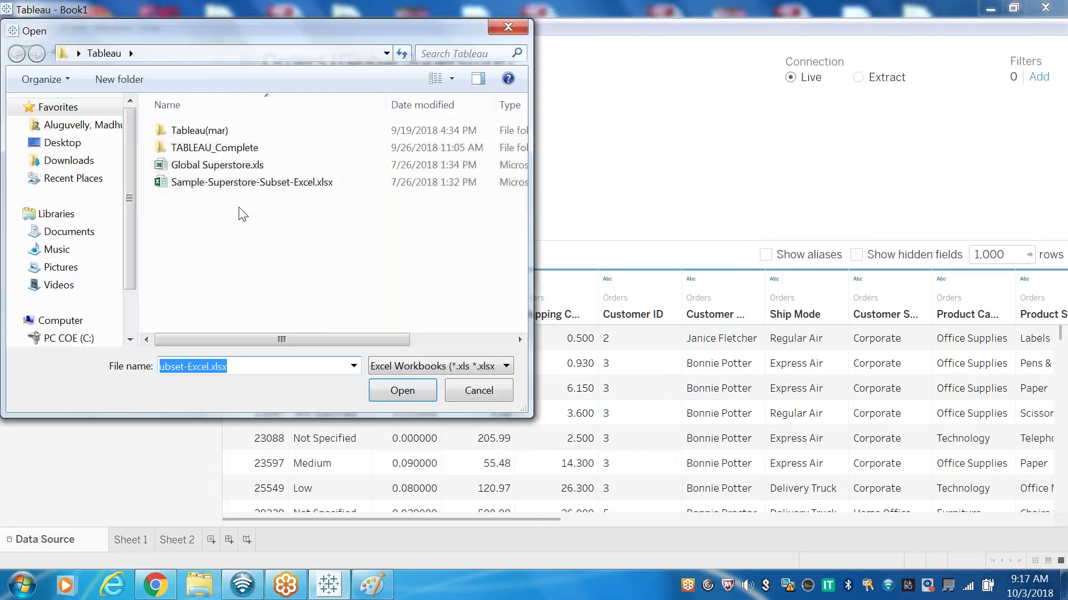
click(248, 183)
click(244, 165)
click(418, 390)
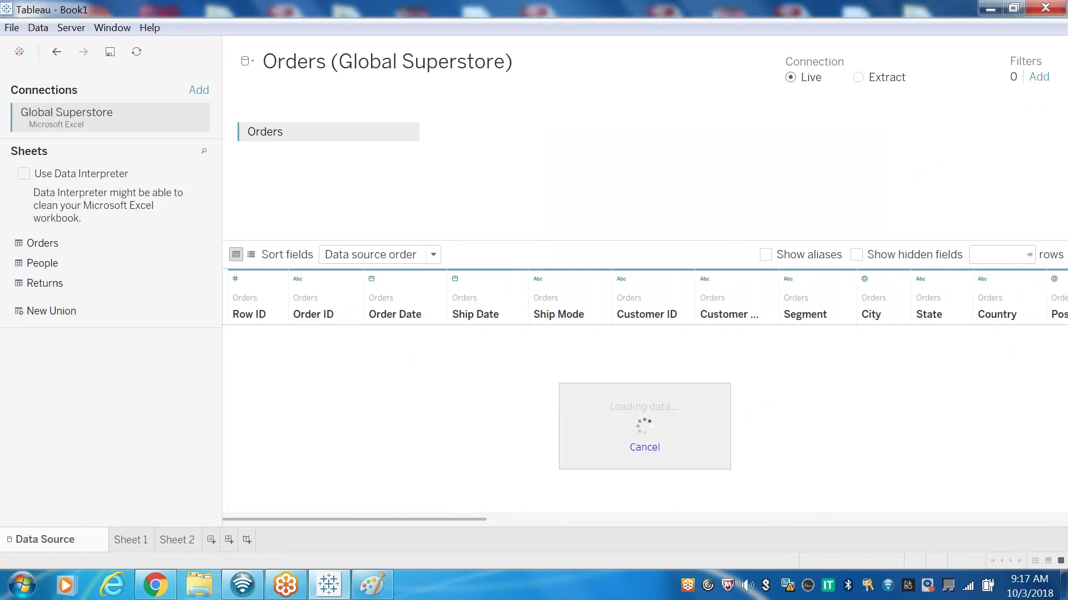
Clear the Sales Dashboard sheet by removing DYNAMIC_DIM from Rows and Measure Names from Filters and Columns.
click(133, 542)
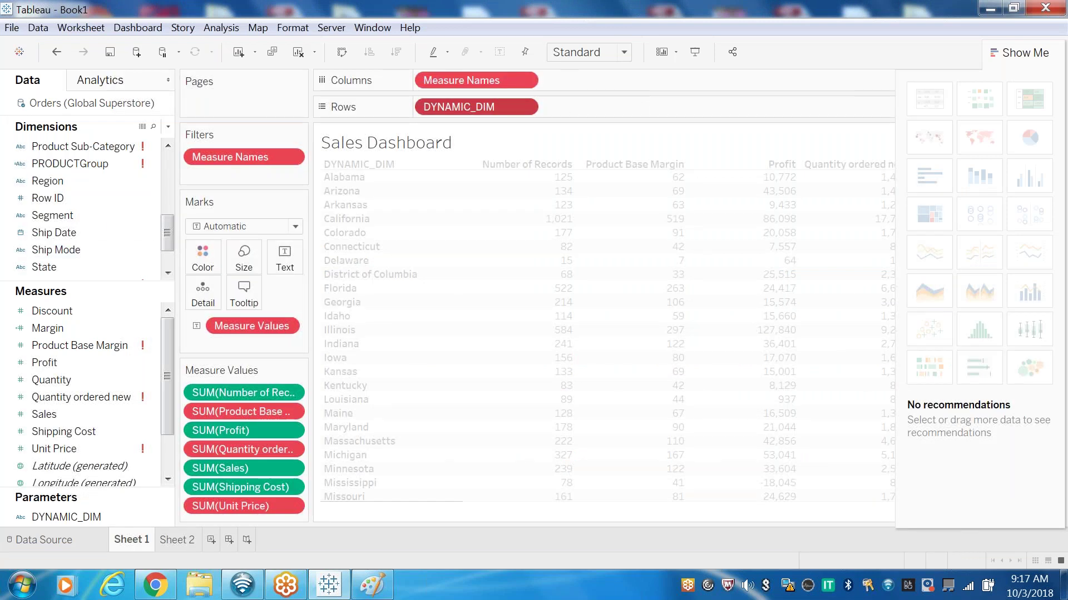
drag(475, 107, 462, 50)
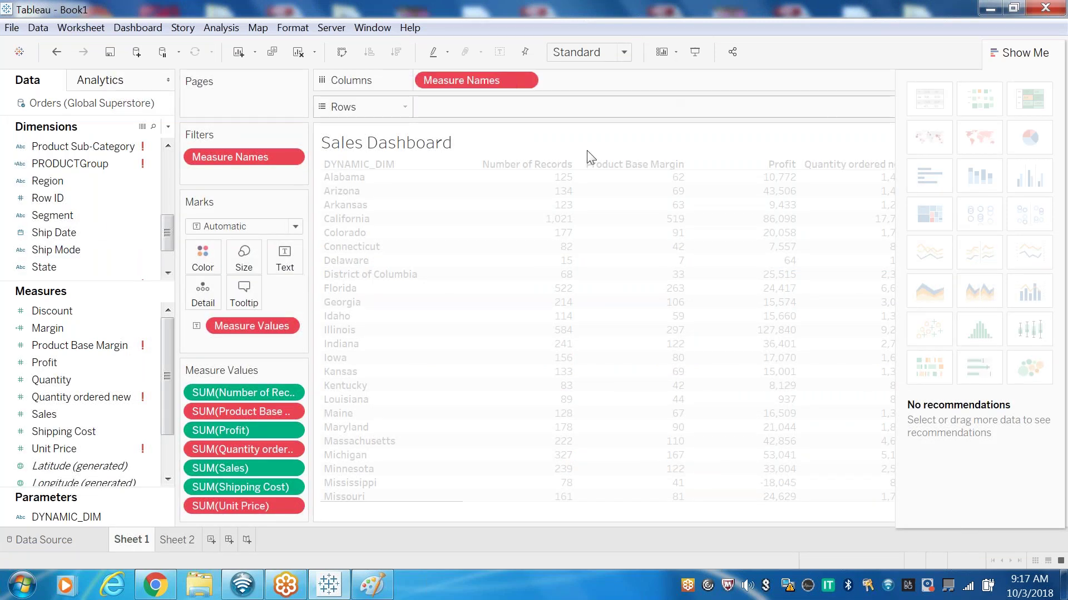
drag(230, 157, 131, 214)
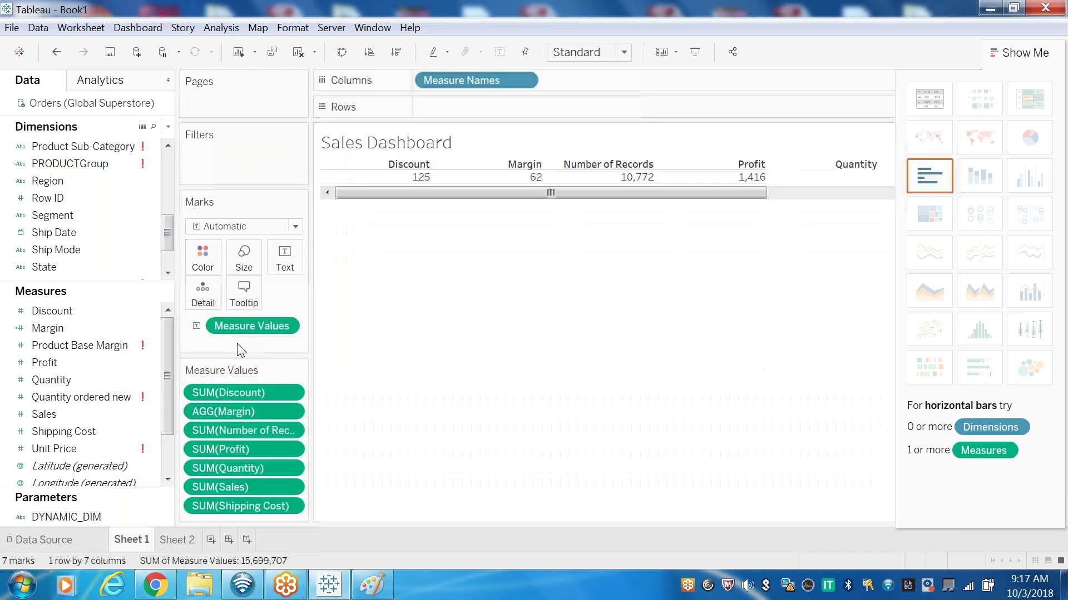
key(ctrl+z)
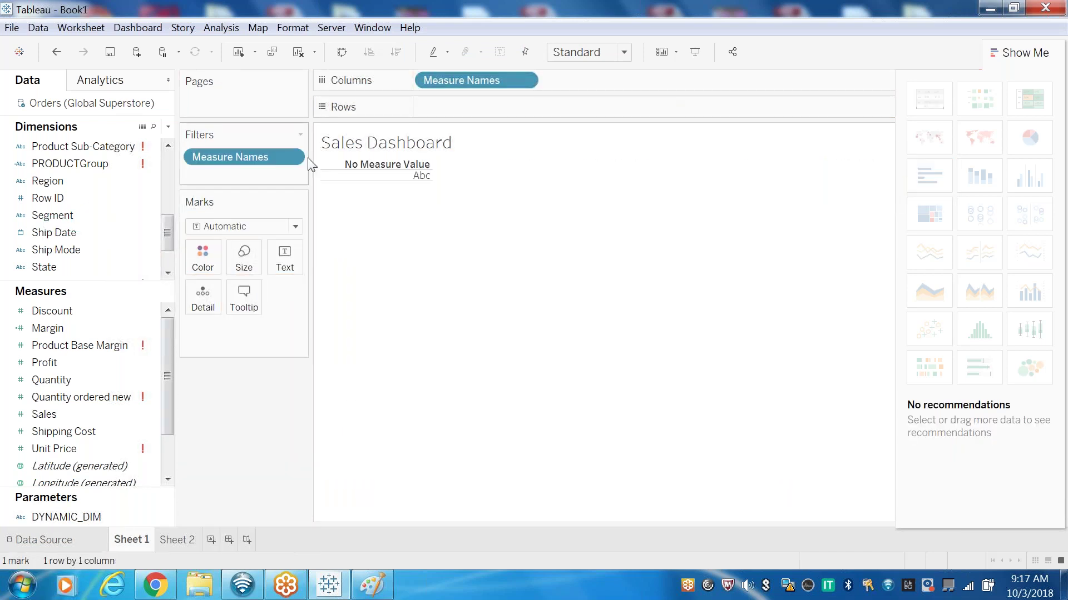
drag(249, 155, 72, 214)
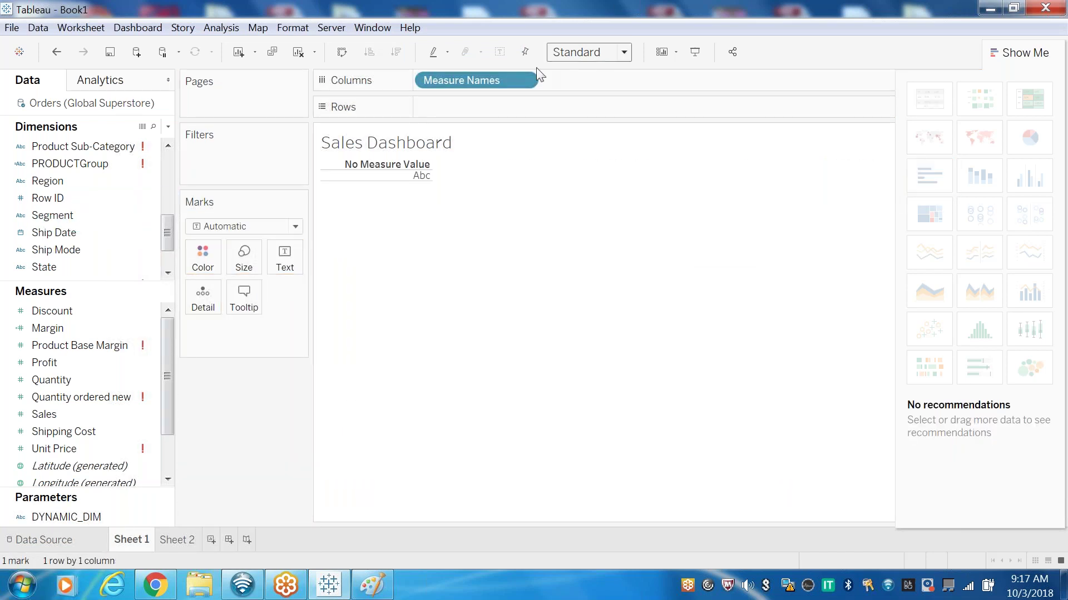
drag(506, 82, 112, 234)
Build a table of Sales by State on the emptied Sales Dashboard sheet.
click(50, 269)
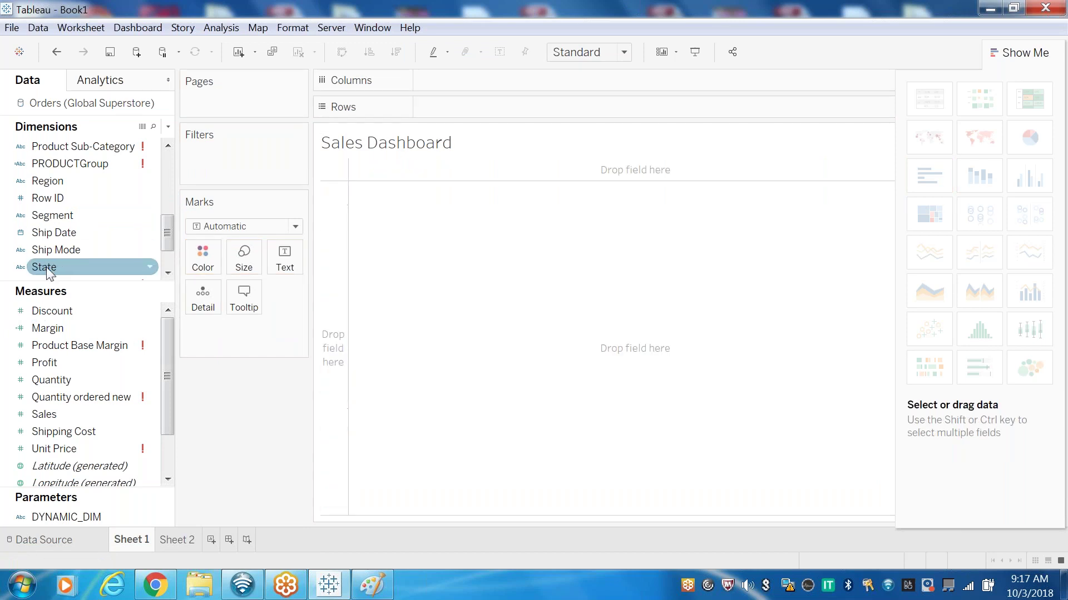
drag(46, 267, 339, 261)
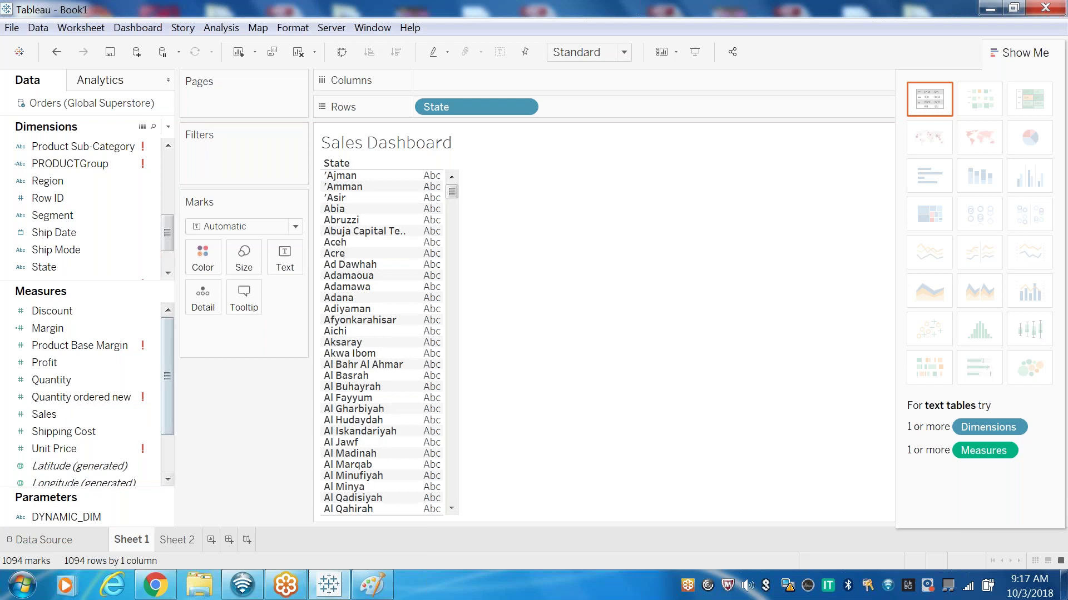
scroll(161, 436, down, 1)
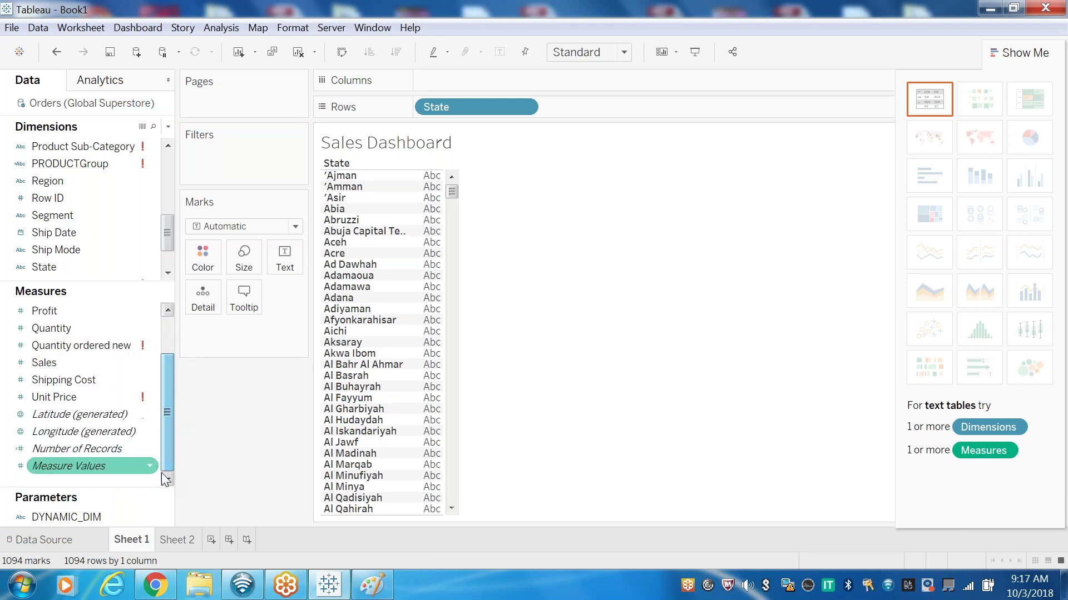
drag(82, 363, 441, 308)
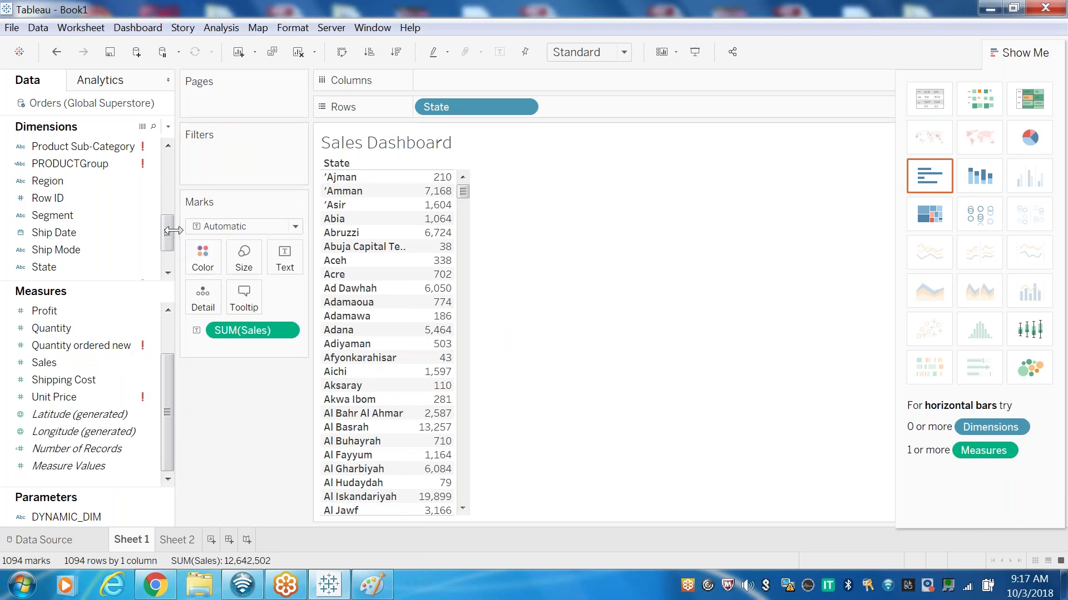
drag(168, 233, 169, 166)
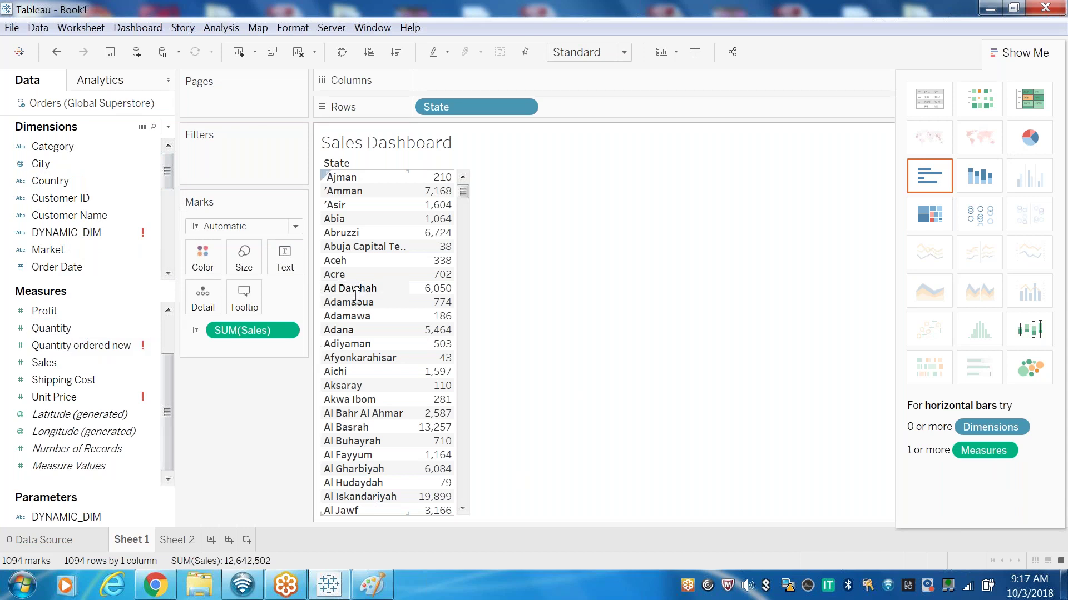
Remove State from the Sales Dashboard sheet's Rows and break down Sales by Country on Sheet 2.
drag(467, 107, 149, 194)
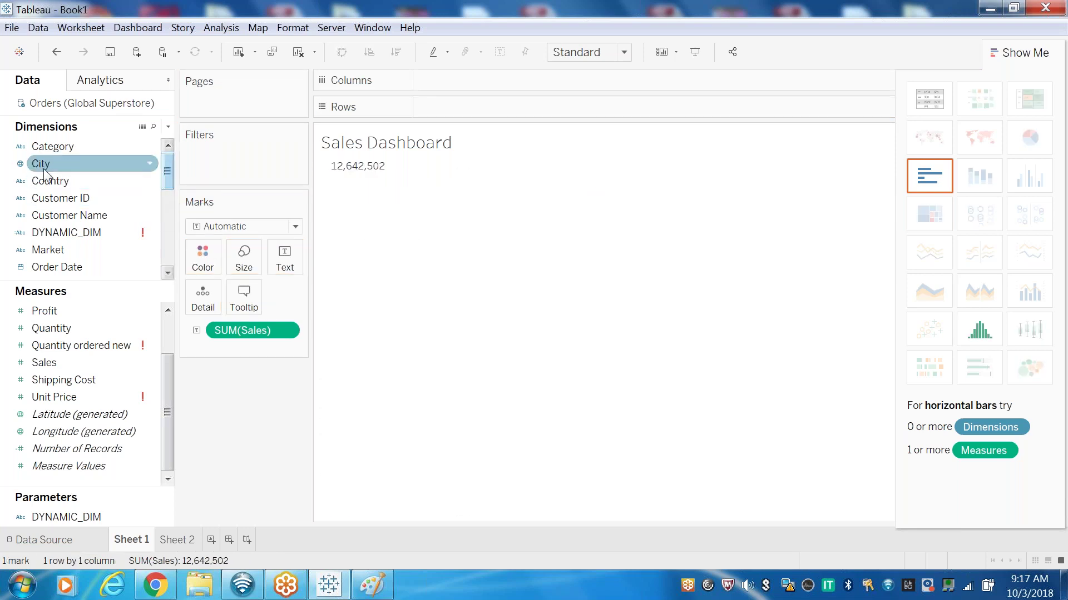
click(69, 536)
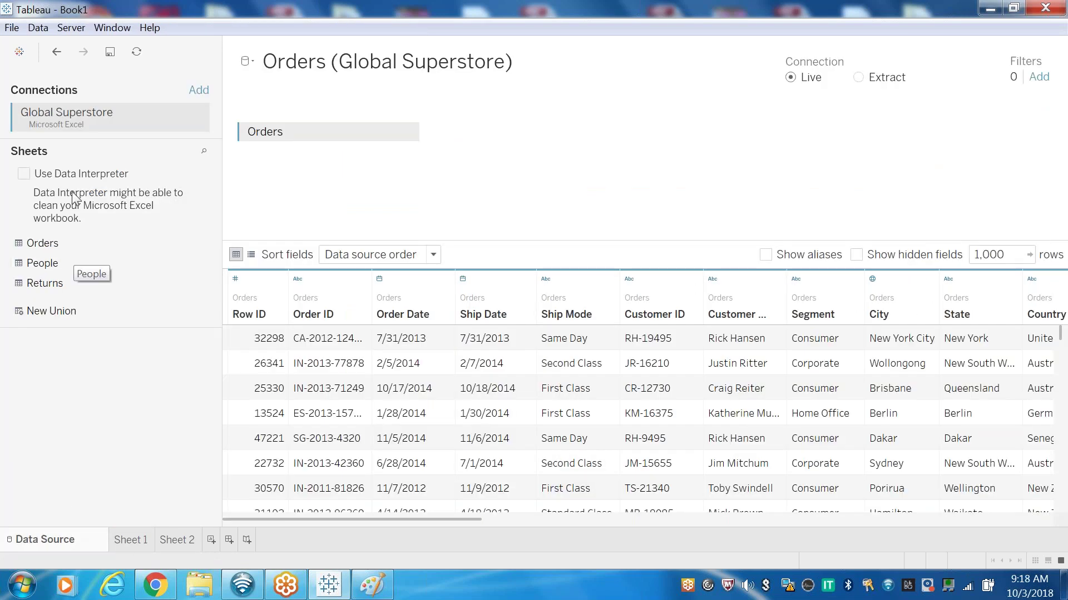
click(178, 541)
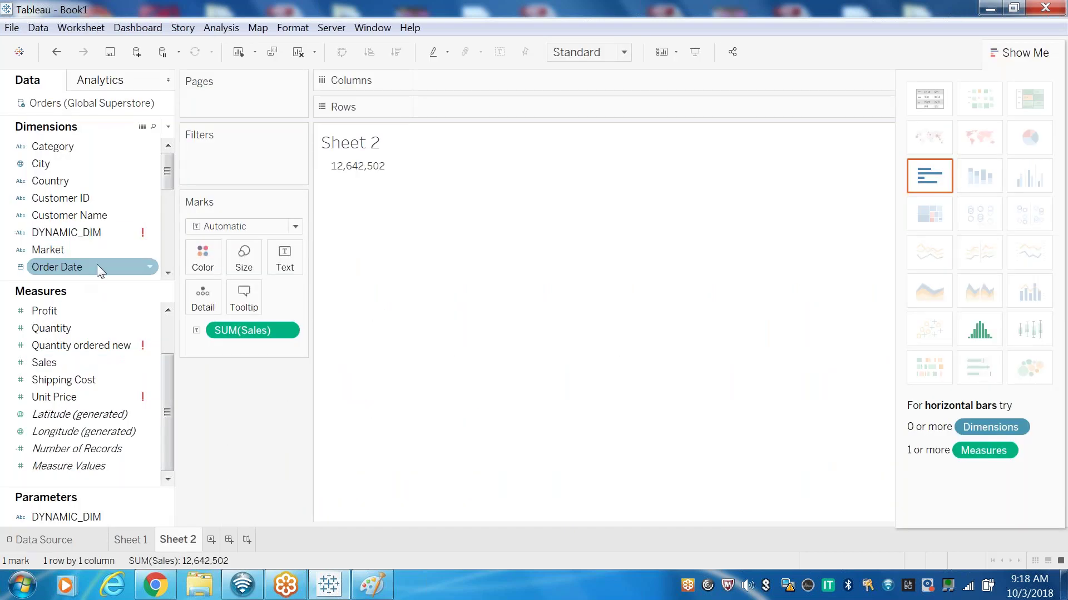
mouse_move(50, 181)
mouse_down()
mouse_move(105, 194)
mouse_move(262, 172)
mouse_move(472, 111)
mouse_up()
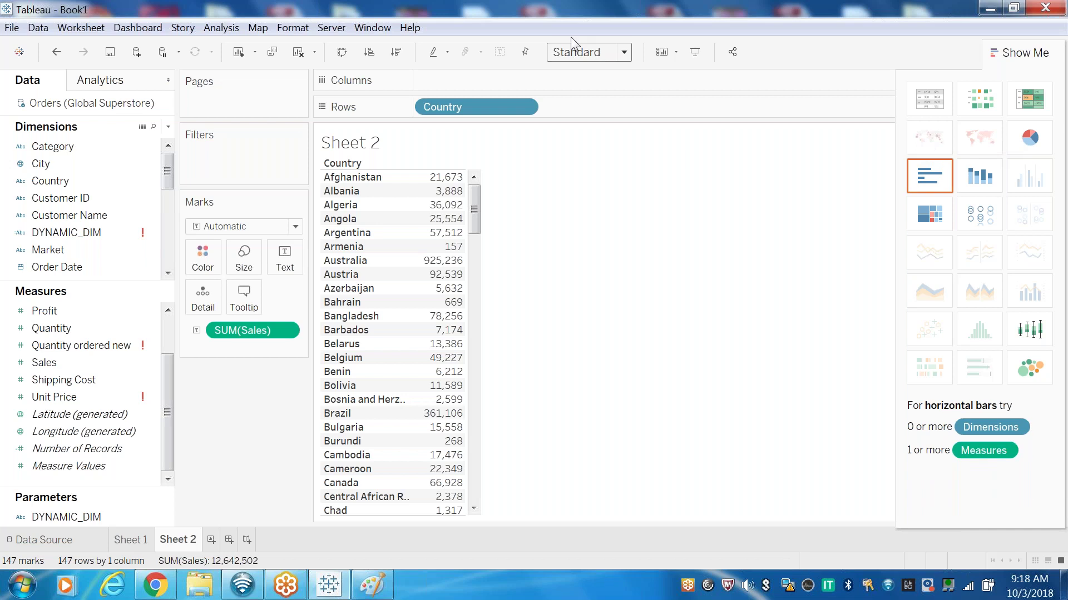
Close the current workbook, relaunch Tableau 2018.1 and maximize its window.
double_click(594, 11)
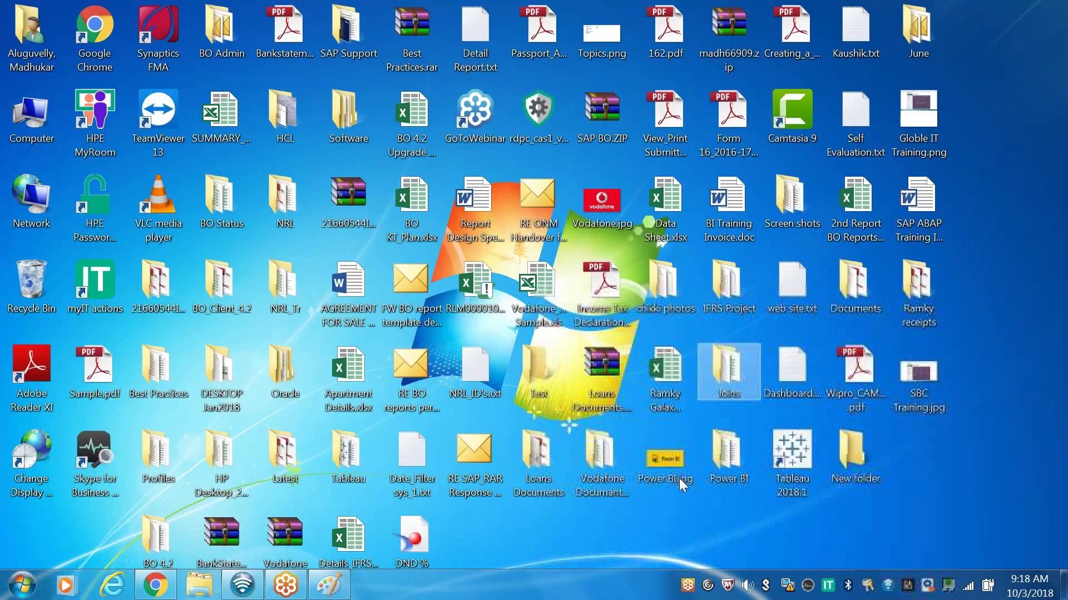
click(792, 461)
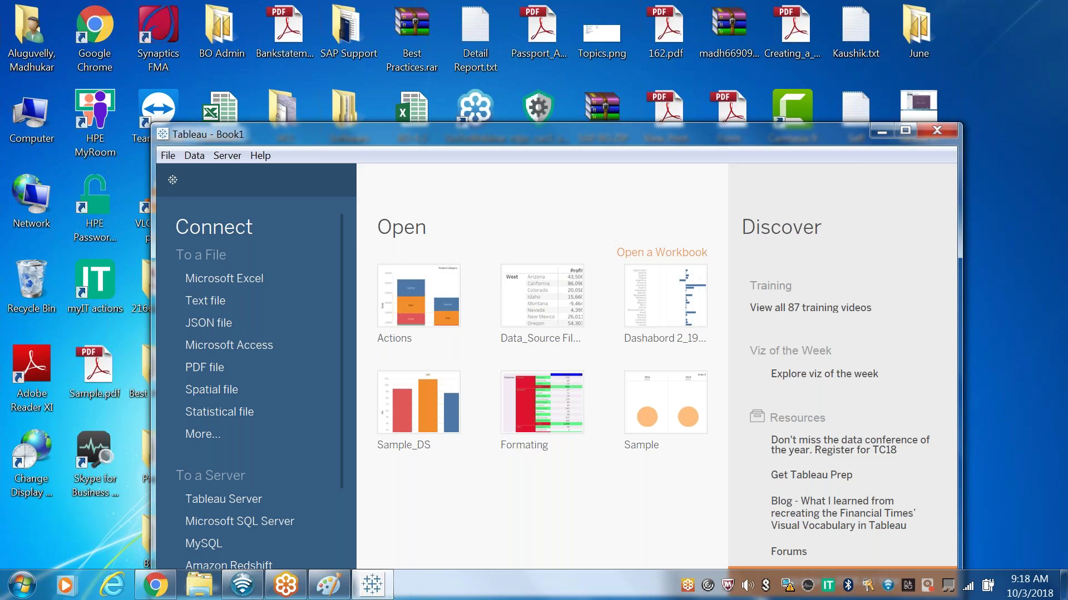
click(905, 132)
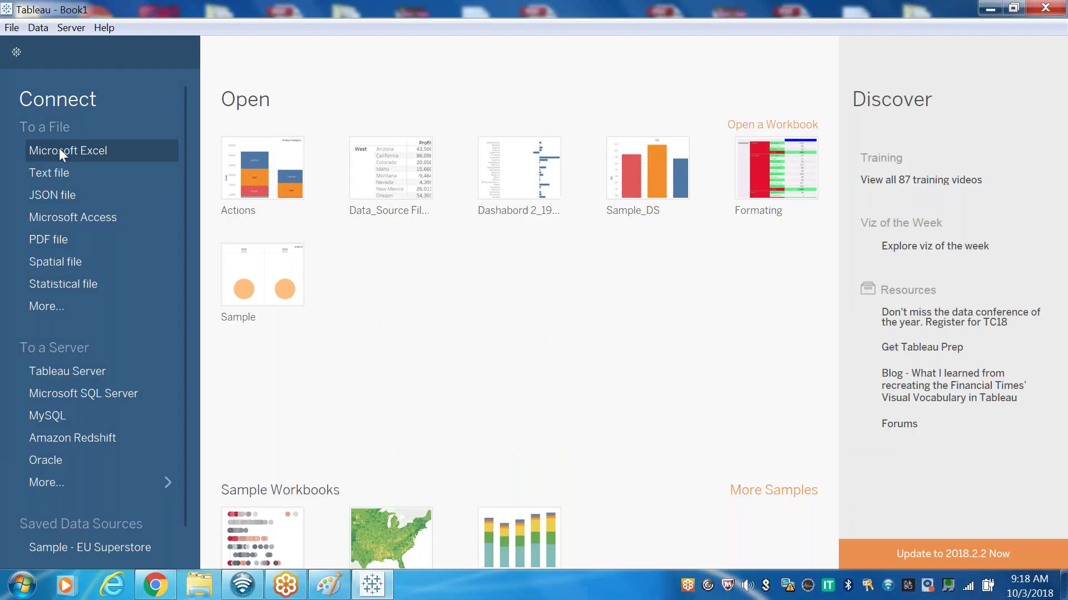
Connect to the Excel file Global Superstore.xls and add its Orders sheet to the data source.
click(67, 149)
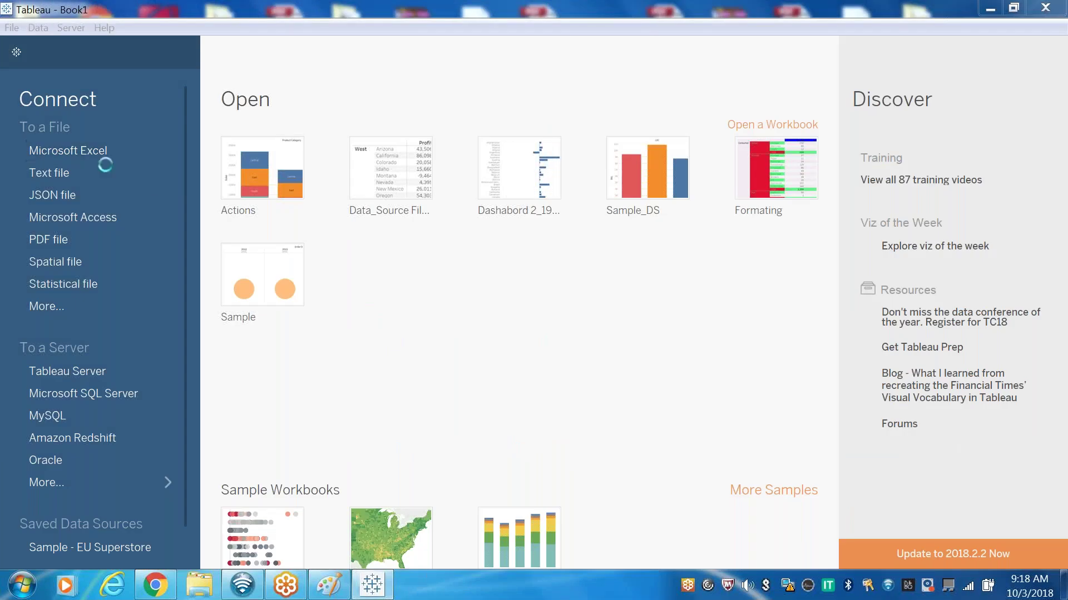
click(217, 165)
click(396, 391)
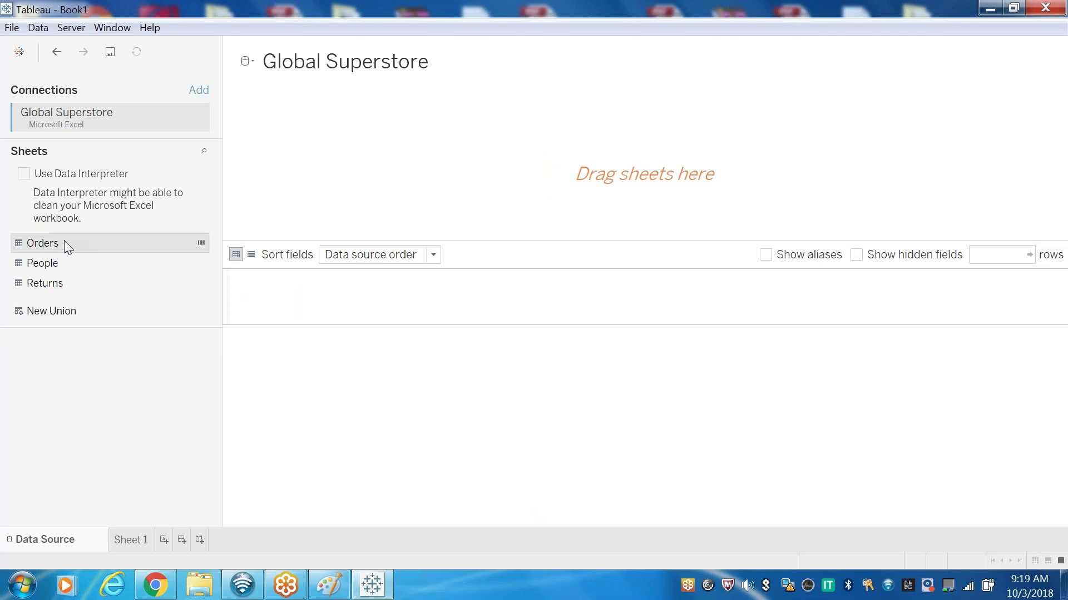
double_click(64, 243)
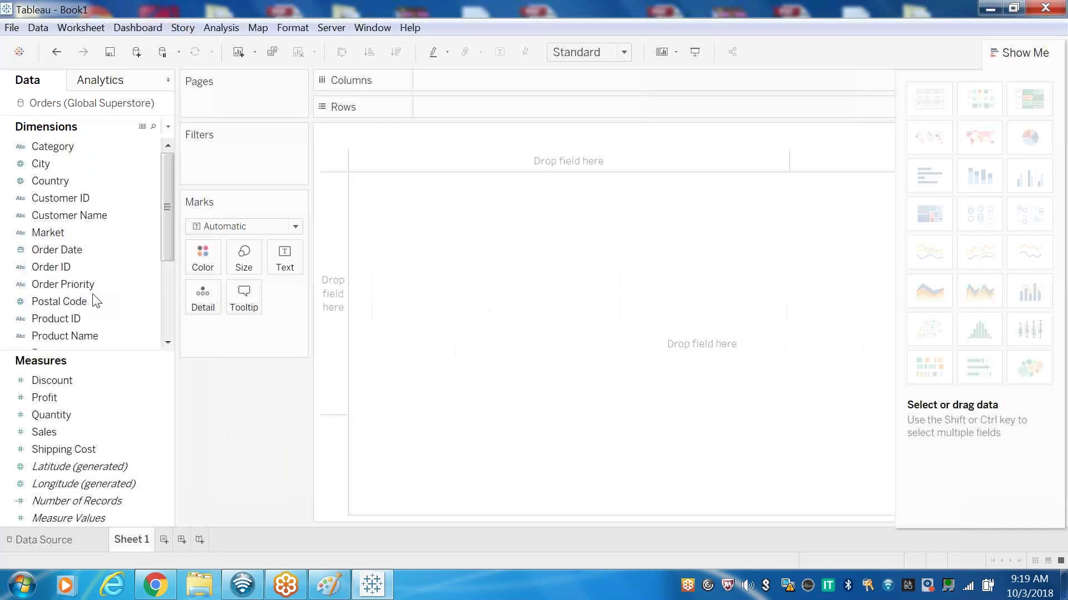
Build a table of Sales by State on Sheet 1 with State on Rows.
drag(169, 231, 167, 280)
drag(44, 302, 334, 345)
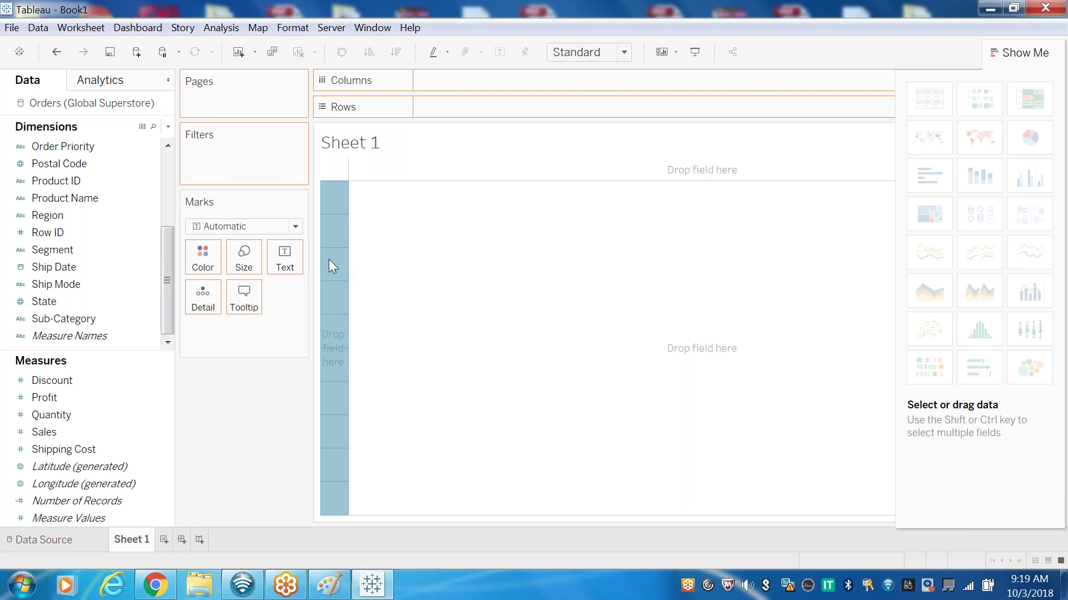
click(47, 436)
drag(49, 438, 440, 269)
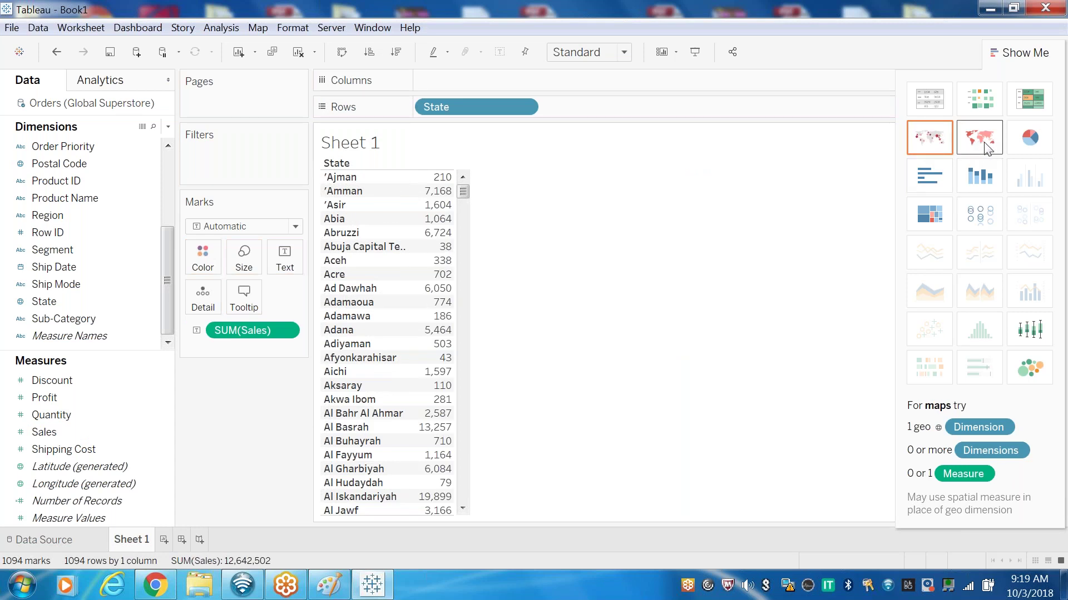
Display the Sales by State table as a filled map and switch it to a symbol map.
click(984, 149)
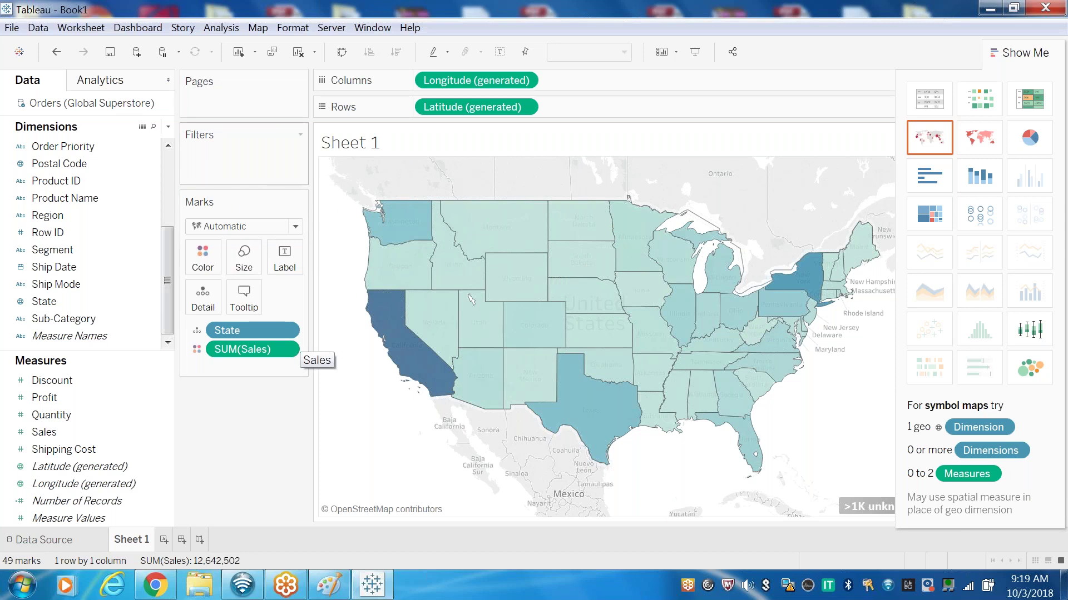
mouse_move(399, 332)
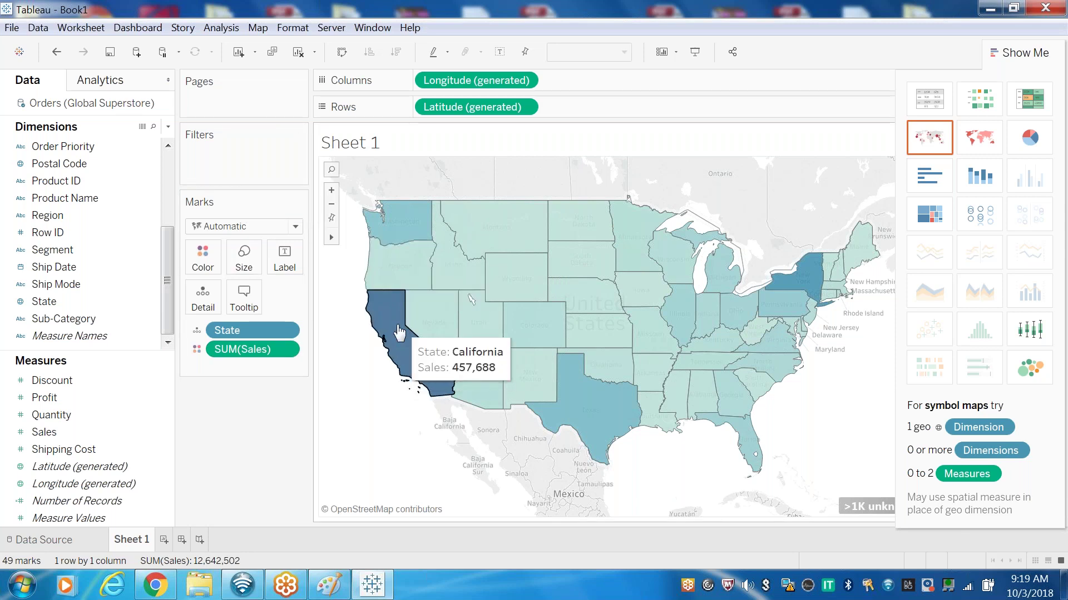
mouse_move(499, 240)
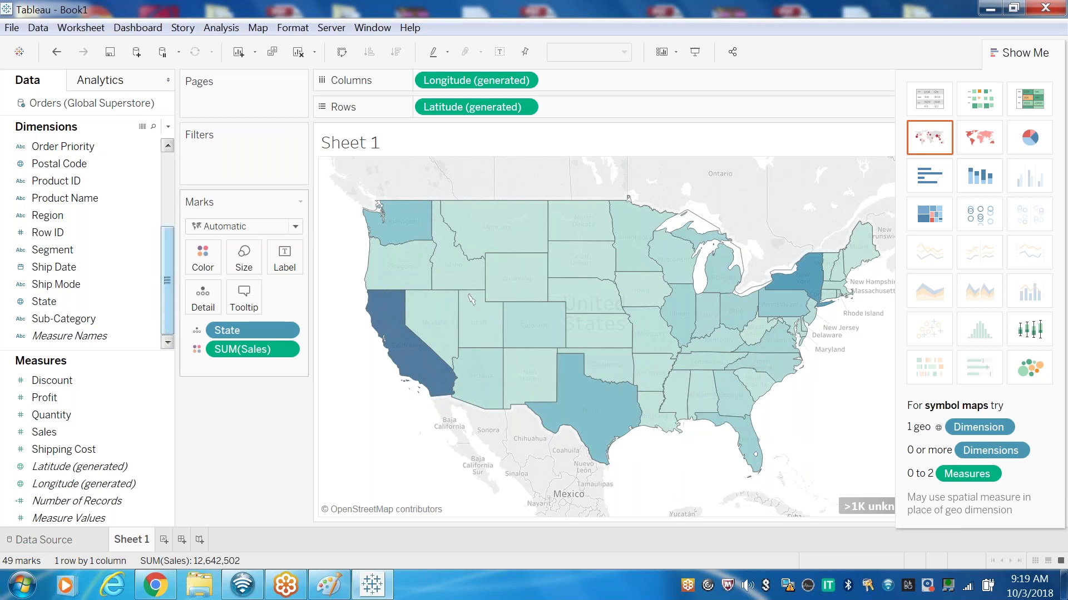
click(939, 146)
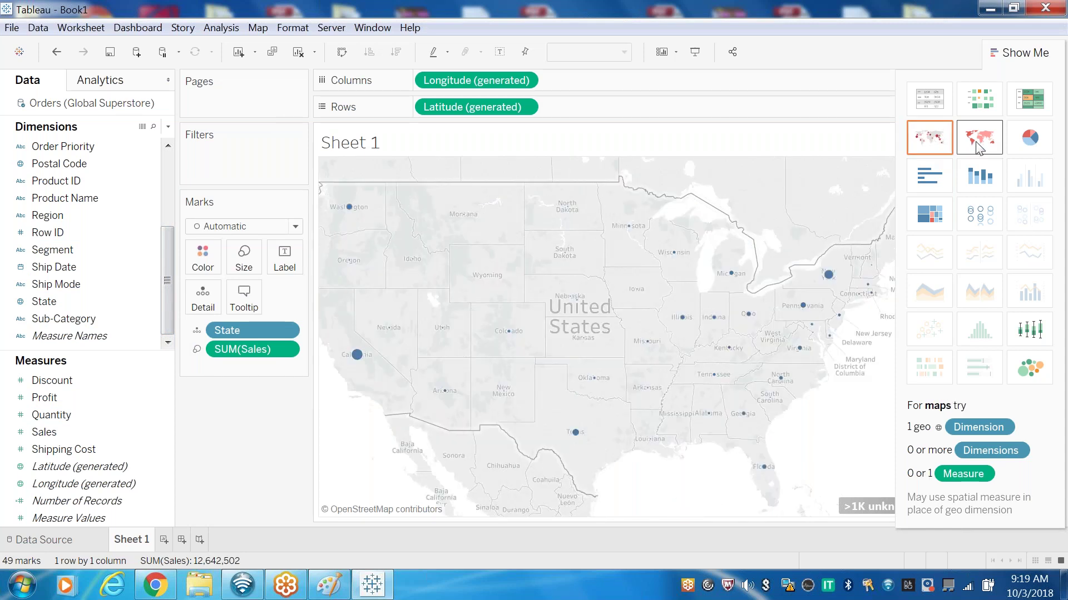
Switch the Sales by State symbol map to a filled map.
click(979, 146)
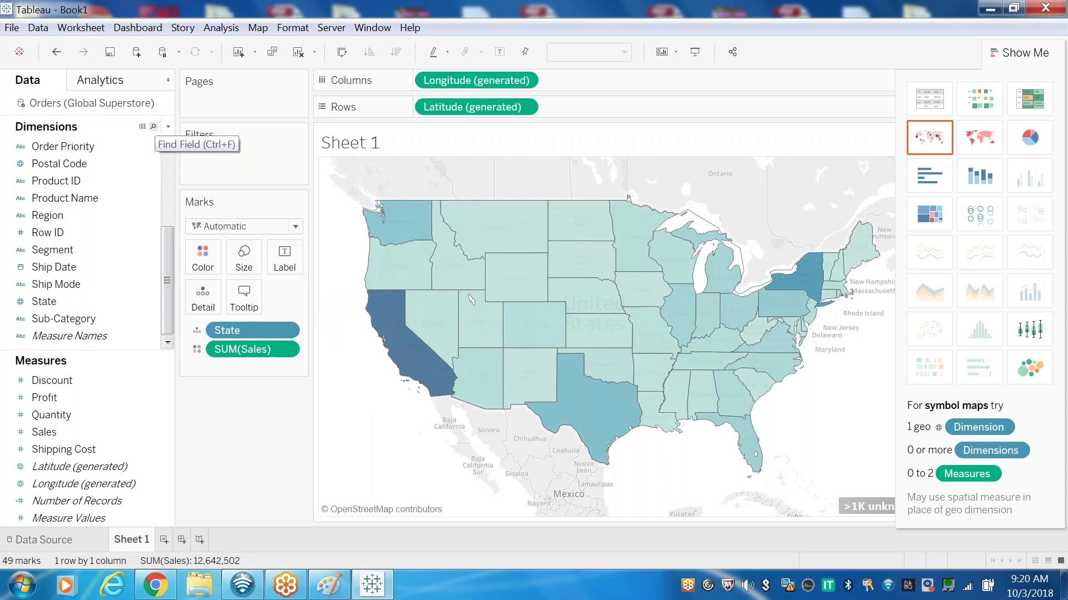
Create a calculated field with an empty formula, keeping its default name.
click(168, 126)
key(Escape)
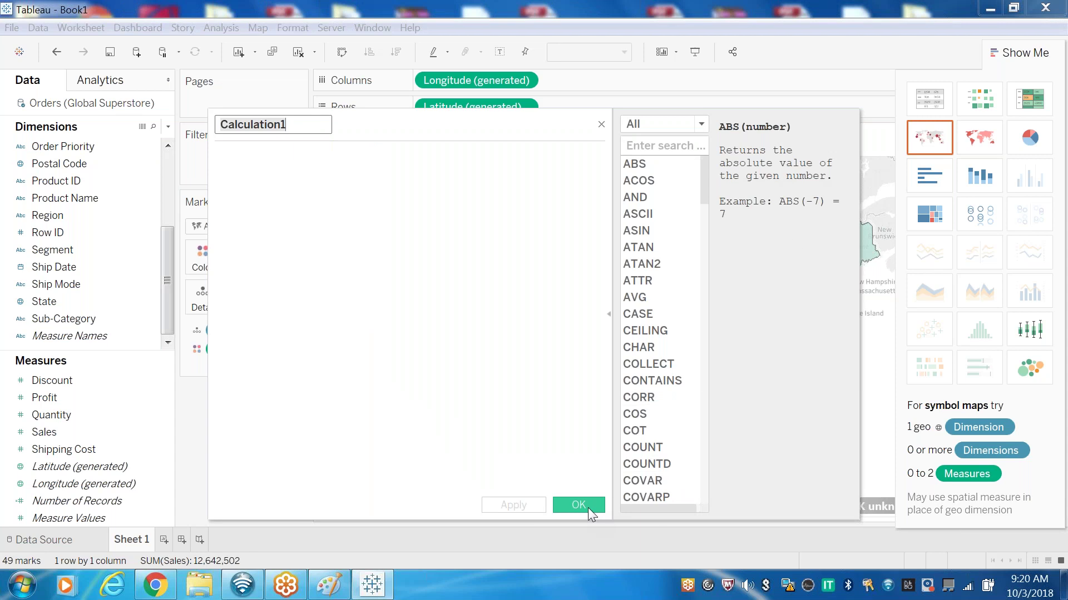
click(588, 509)
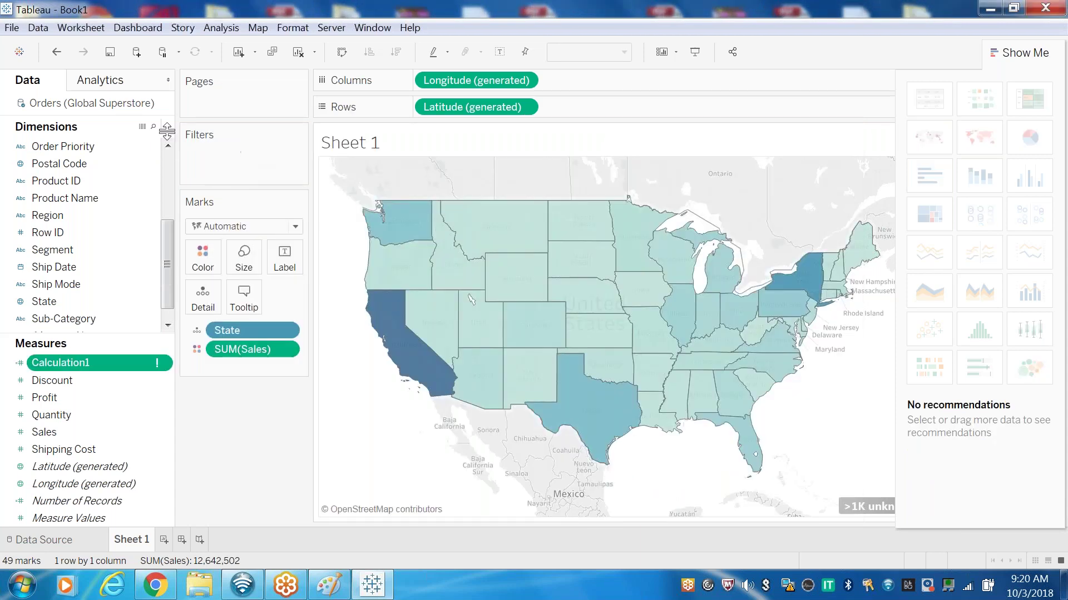
Start a new parameter named Measures with the String data type.
click(167, 128)
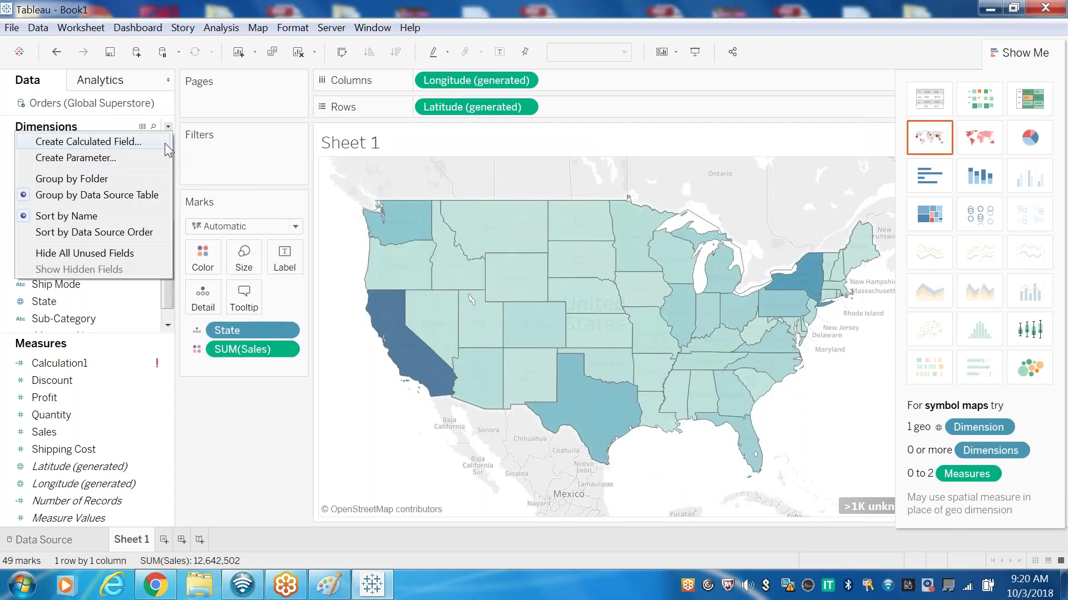
click(127, 158)
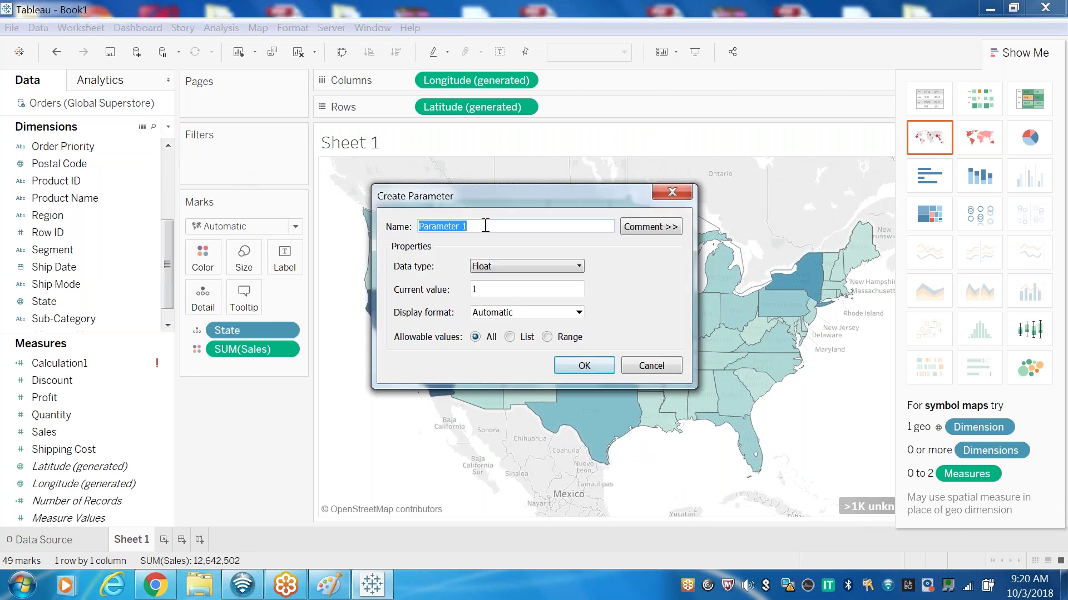
text(MEEA)
key(BackSpace)
key(BackSpace)
text(easures)
click(578, 267)
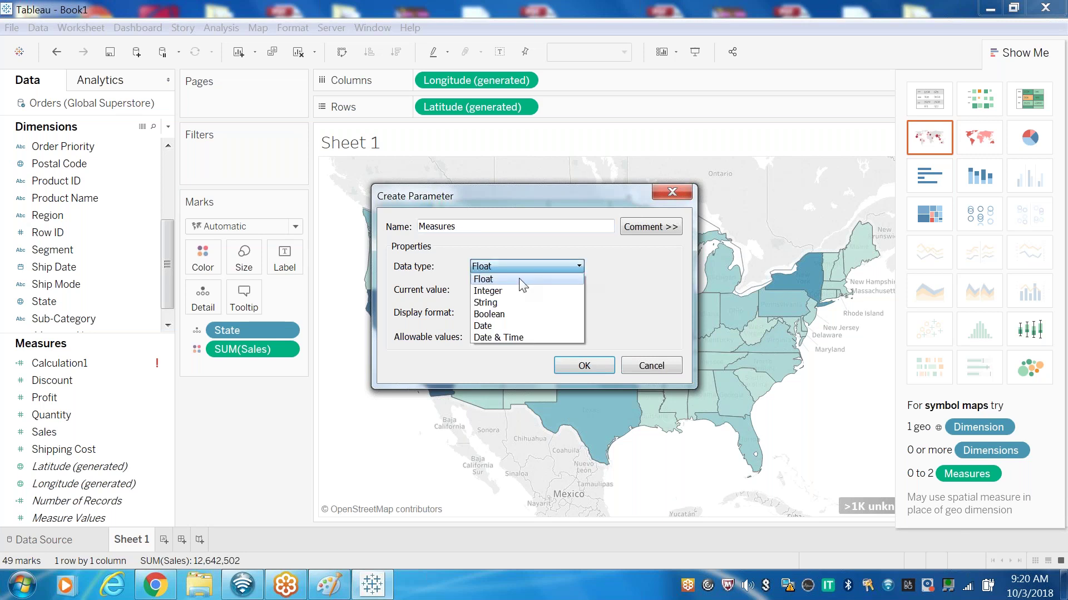
click(499, 303)
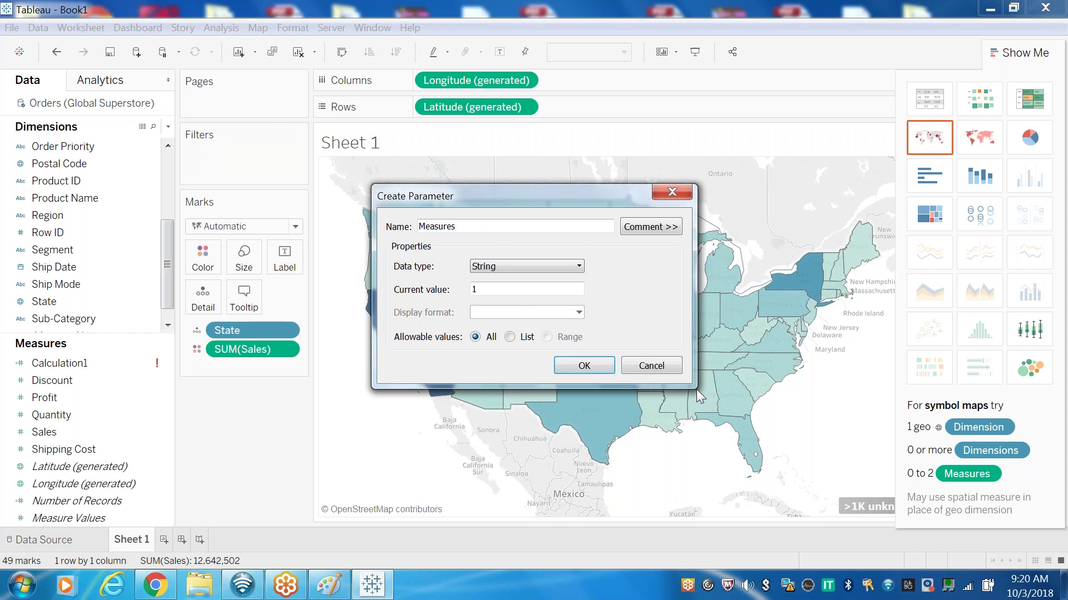
Restrict the parameter to a list of the values Sales, Profit, Qty and Disc, and create it.
click(509, 337)
click(411, 400)
text(Sales)
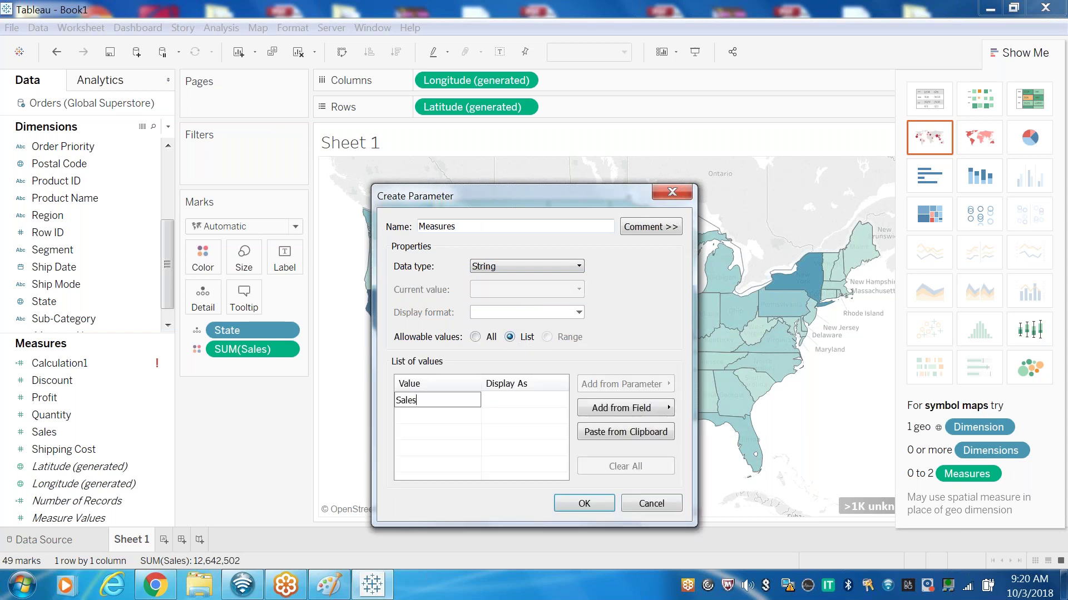
key(Return)
text(Profit)
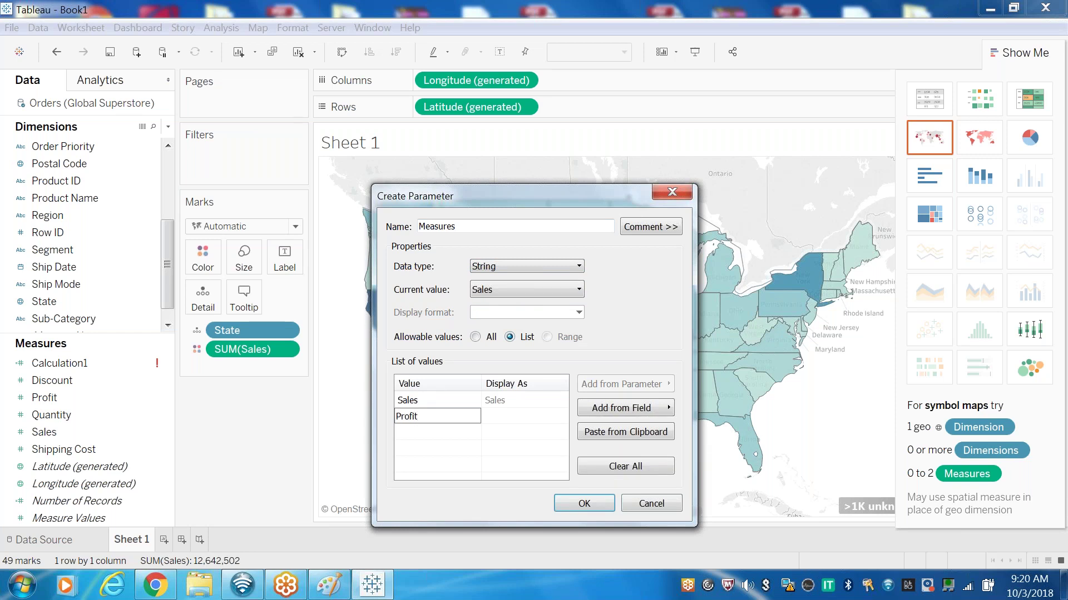
key(Return)
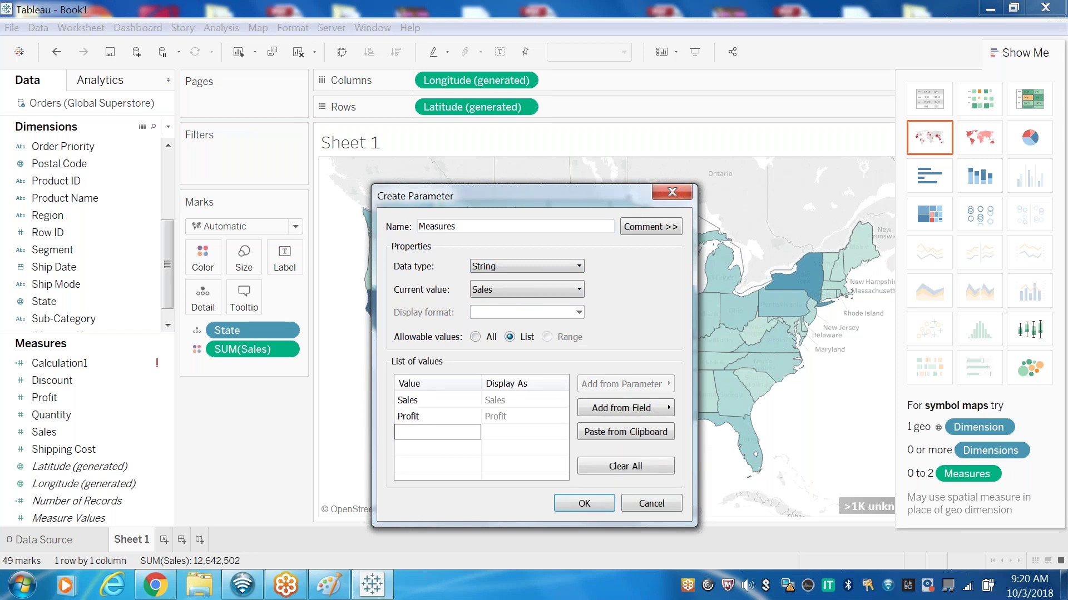
text(Qty)
click(422, 449)
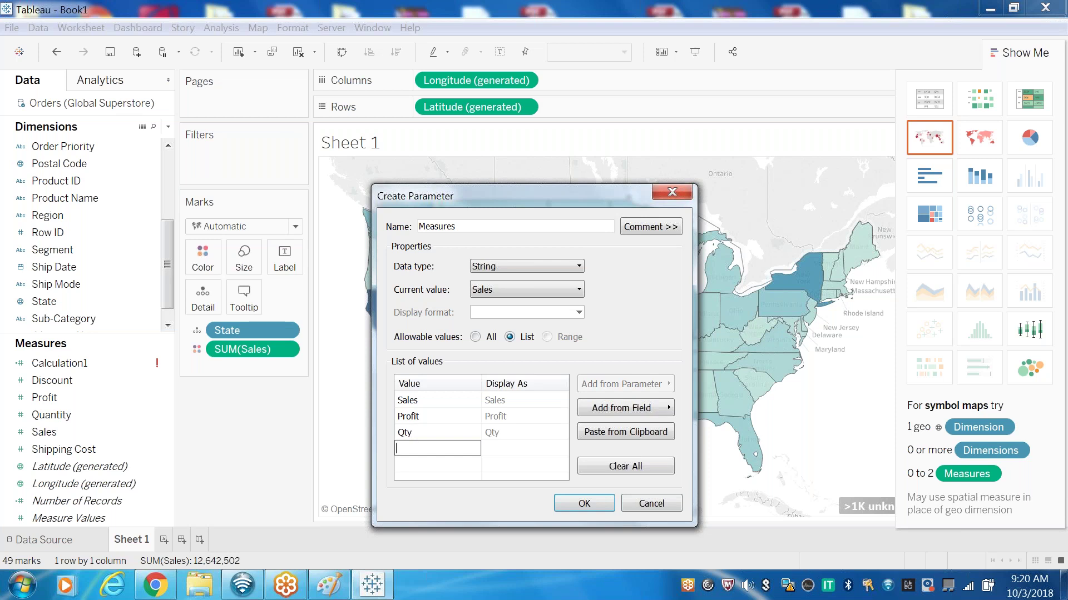
text(Disc)
click(584, 504)
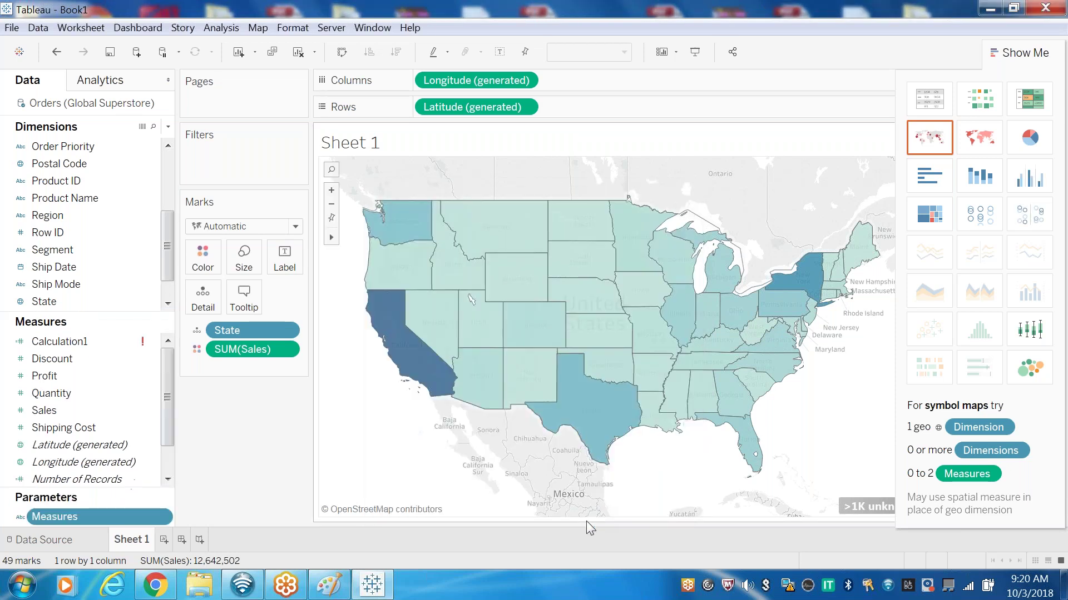
Start a new calculated field named Dynmic_Measures.
click(168, 128)
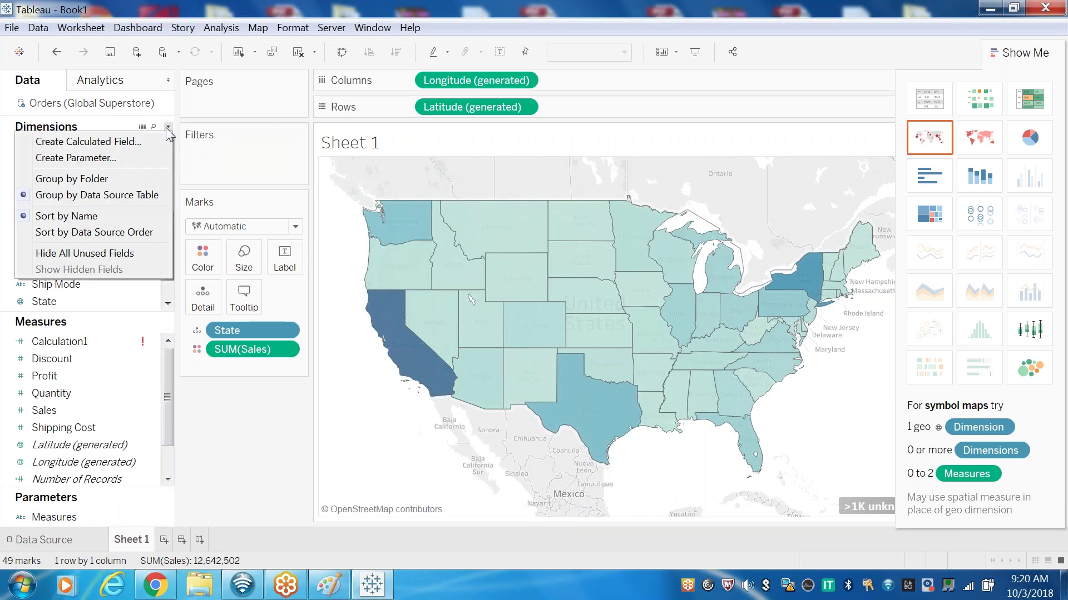
click(129, 144)
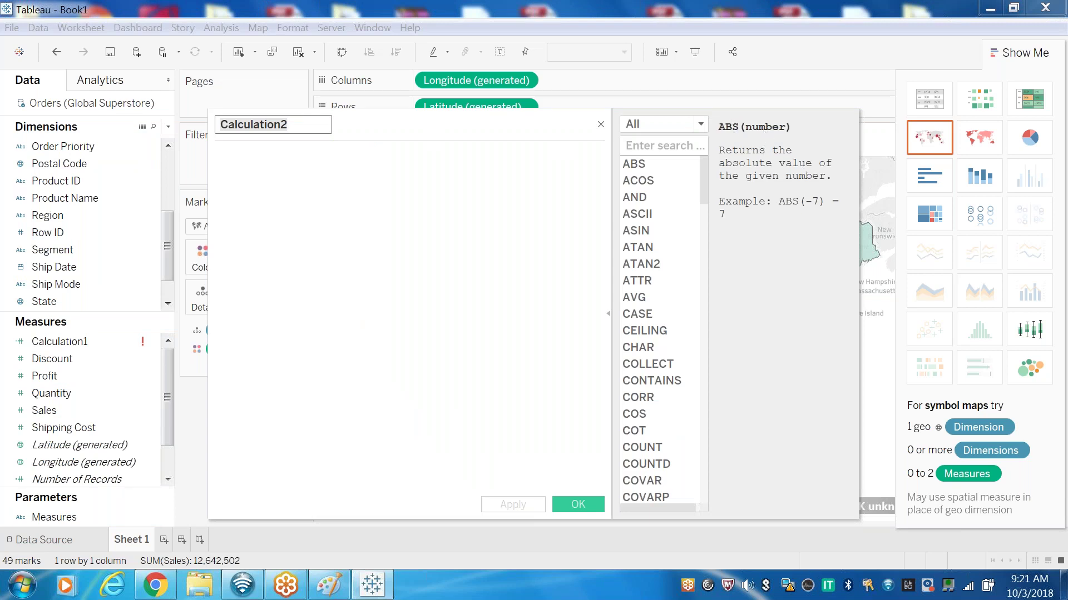
drag(212, 120, 251, 178)
text(DYN)
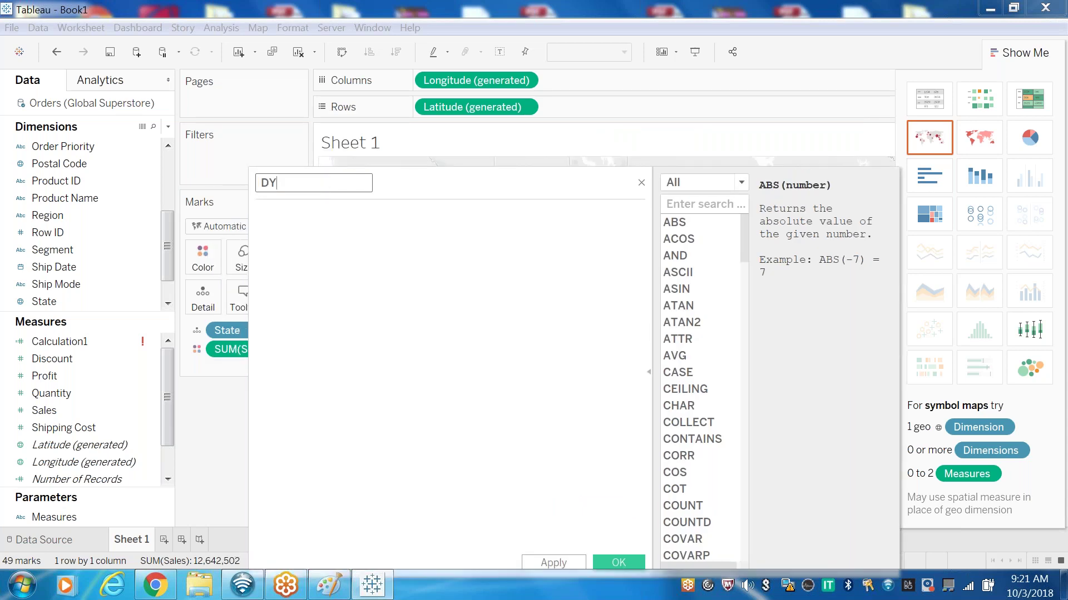
key(BackSpace)
key(BackSpace)
text(ynmic_Measures)
click(338, 245)
text(if)
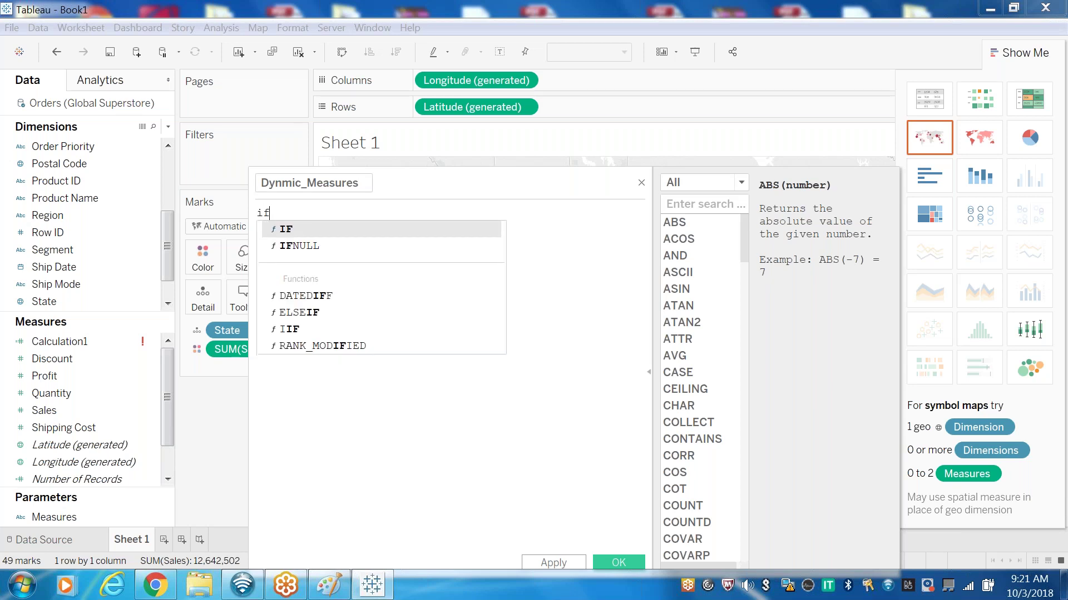
text( ()
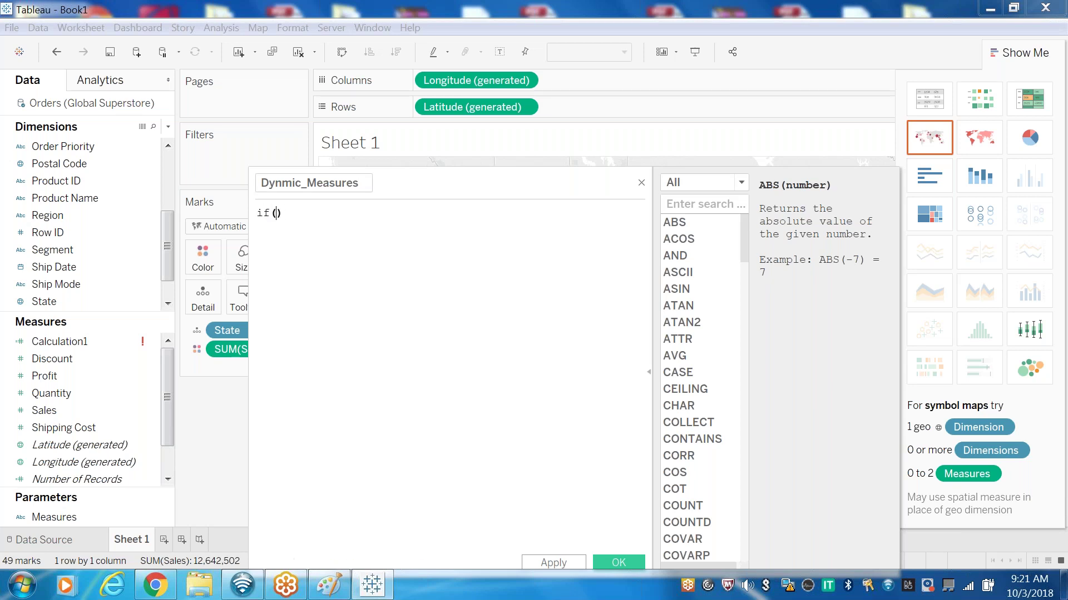
click(313, 222)
key(BackSpace)
key(BackSpace)
key(BackSpace)
key(BackSpace)
key(BackSpace)
Begin the Dynmic_Measures formula with the condition IF [Measures]='Sales', referencing the Measures parameter.
text(IF)
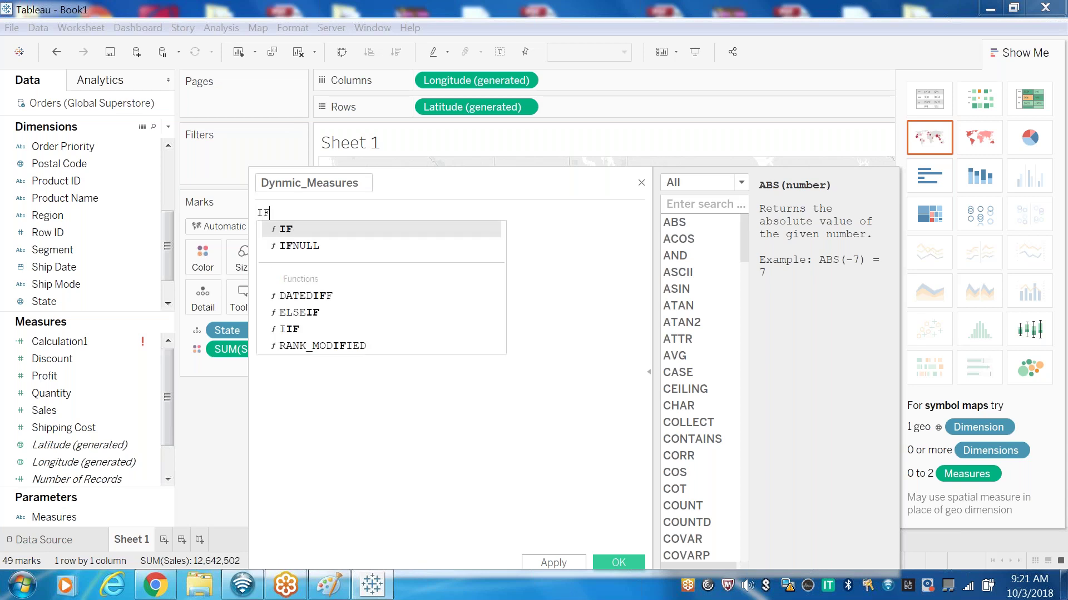
click(314, 230)
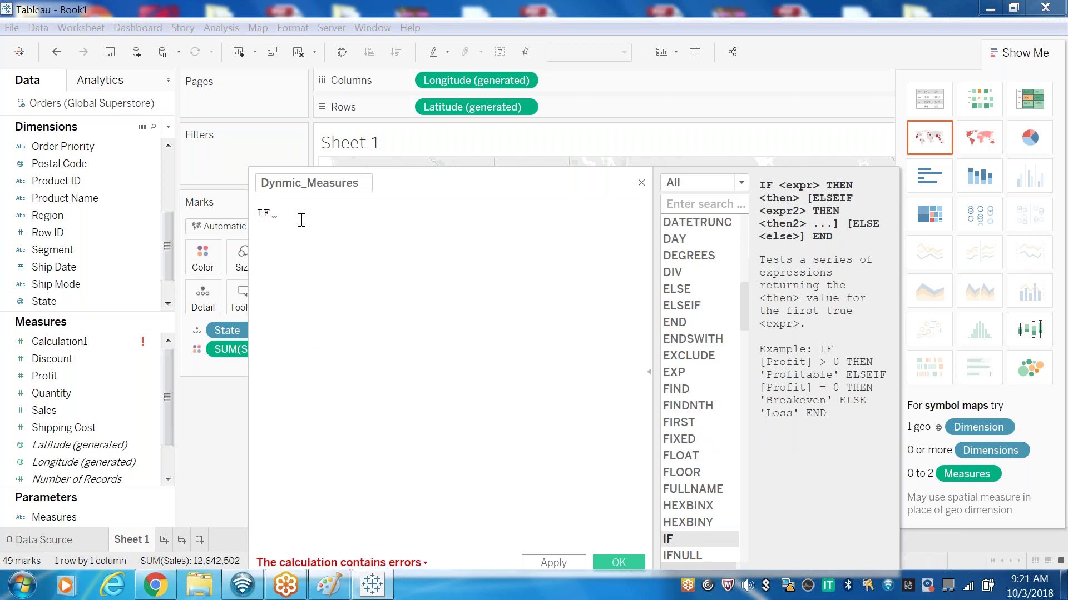
text(me)
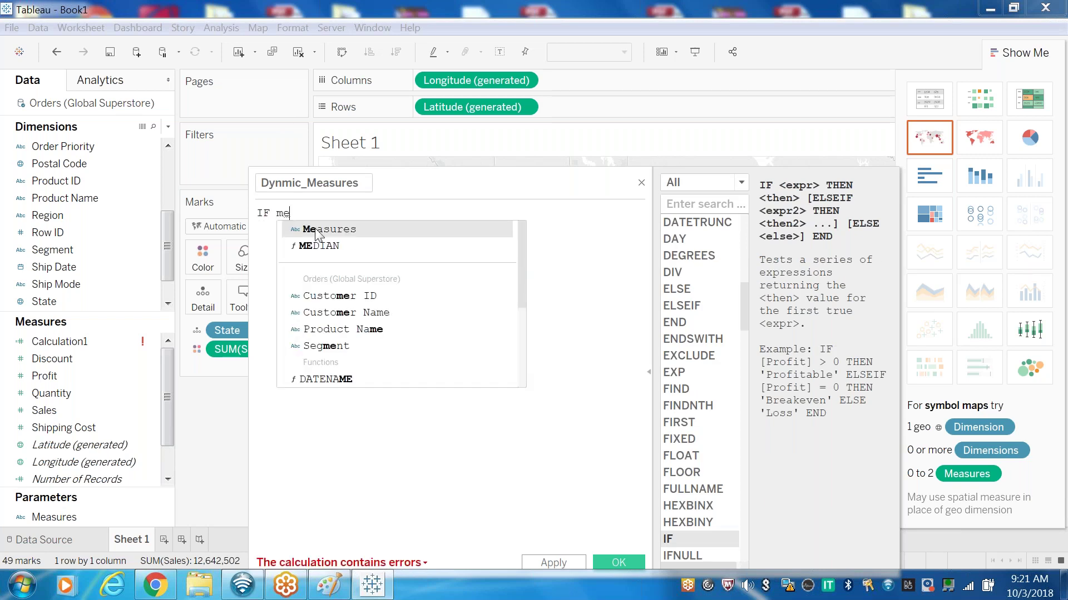
click(315, 230)
text(='Sa)
text(s')
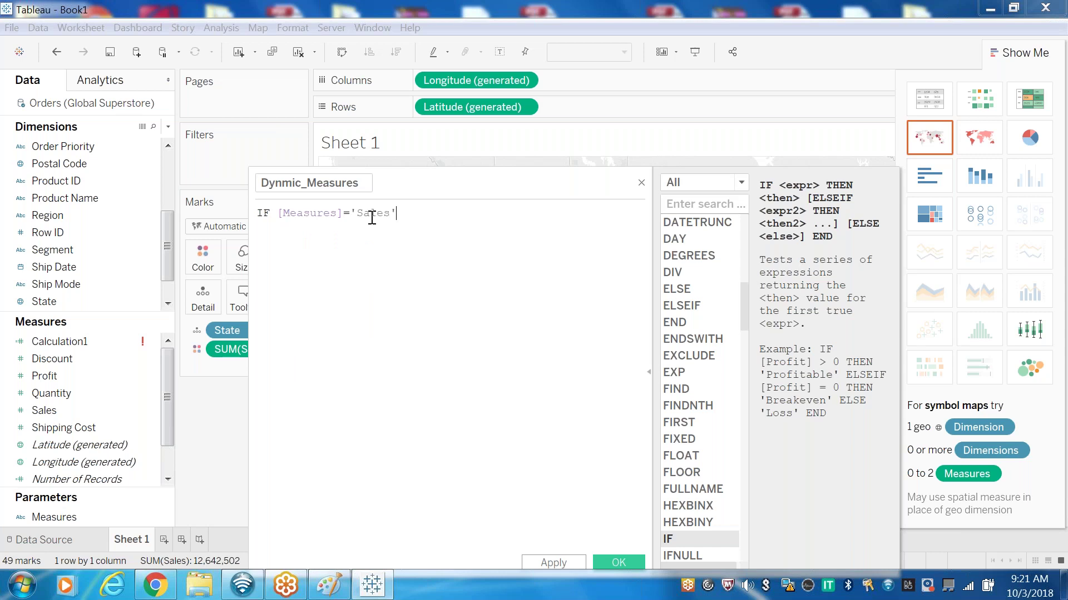
Complete the Sales condition with the result then Sum([Sales]).
text( then sa)
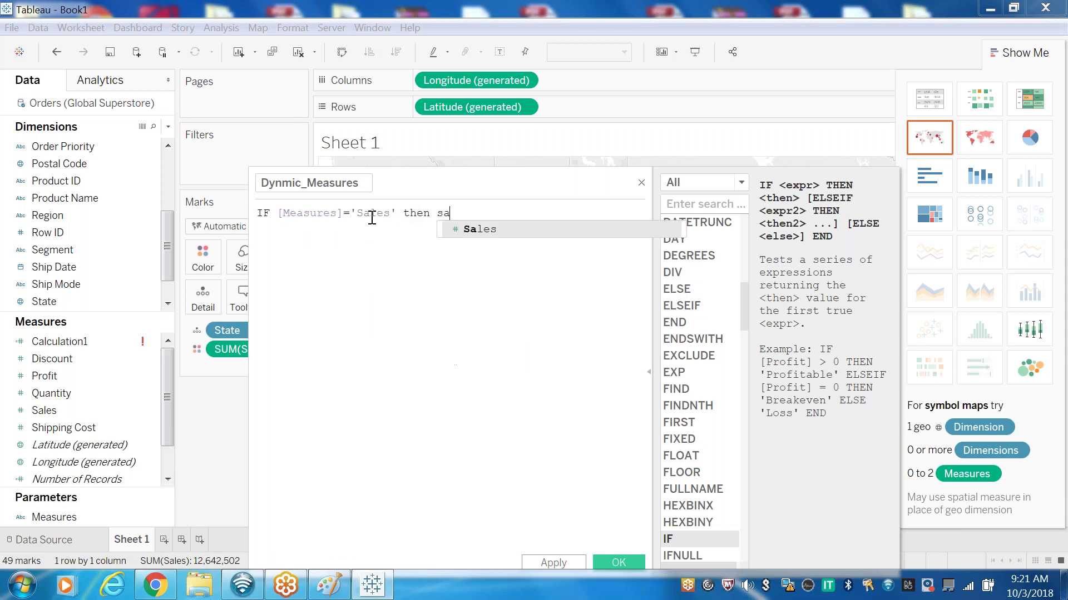
key(BackSpace)
key(BackSpace)
text(Su)
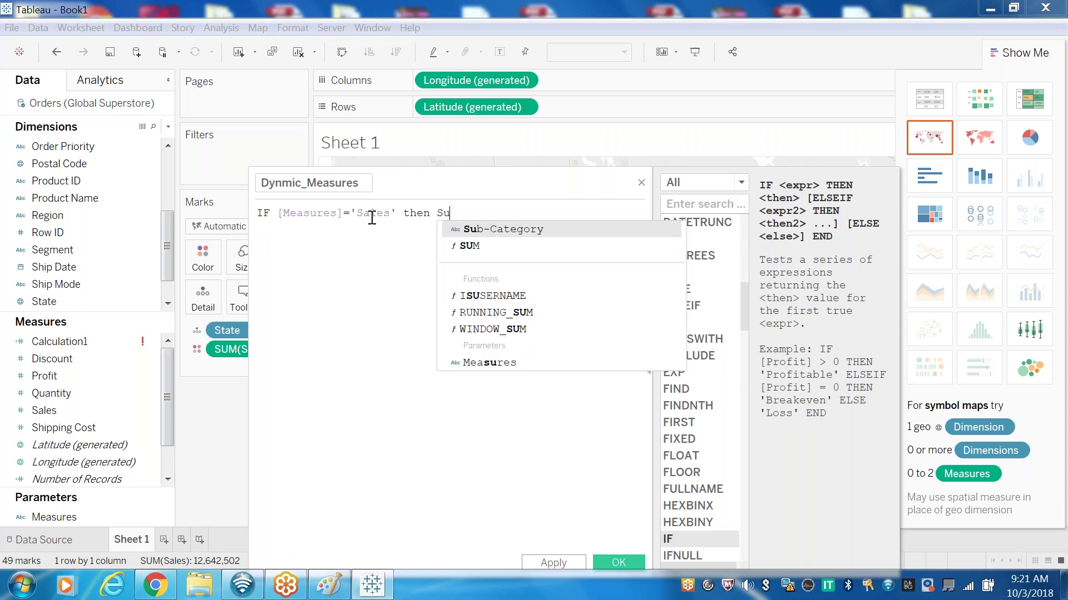
text(m())
key(Left)
text(S)
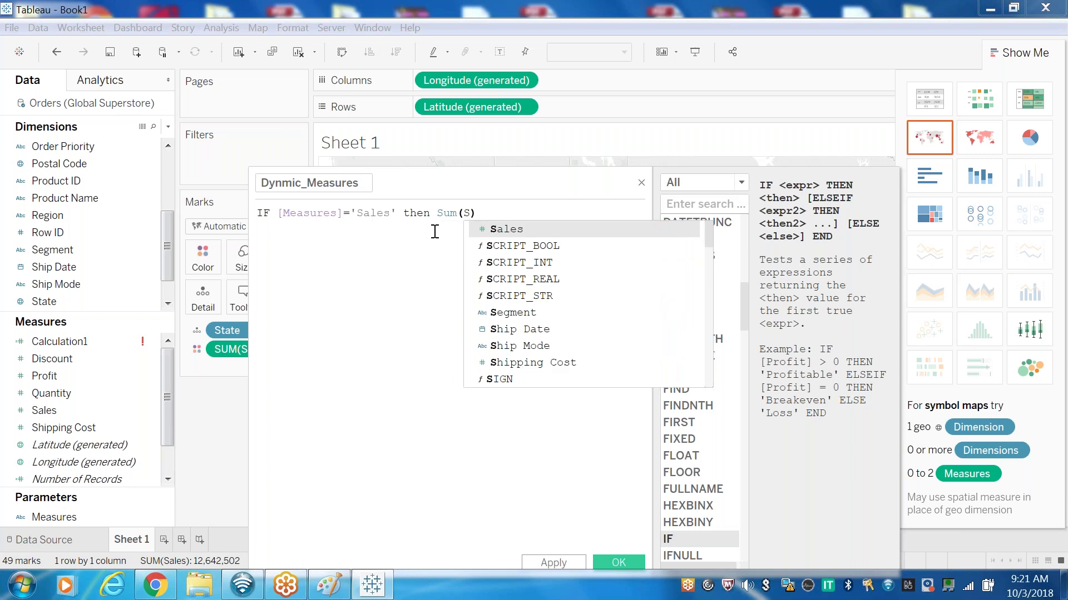
double_click(508, 230)
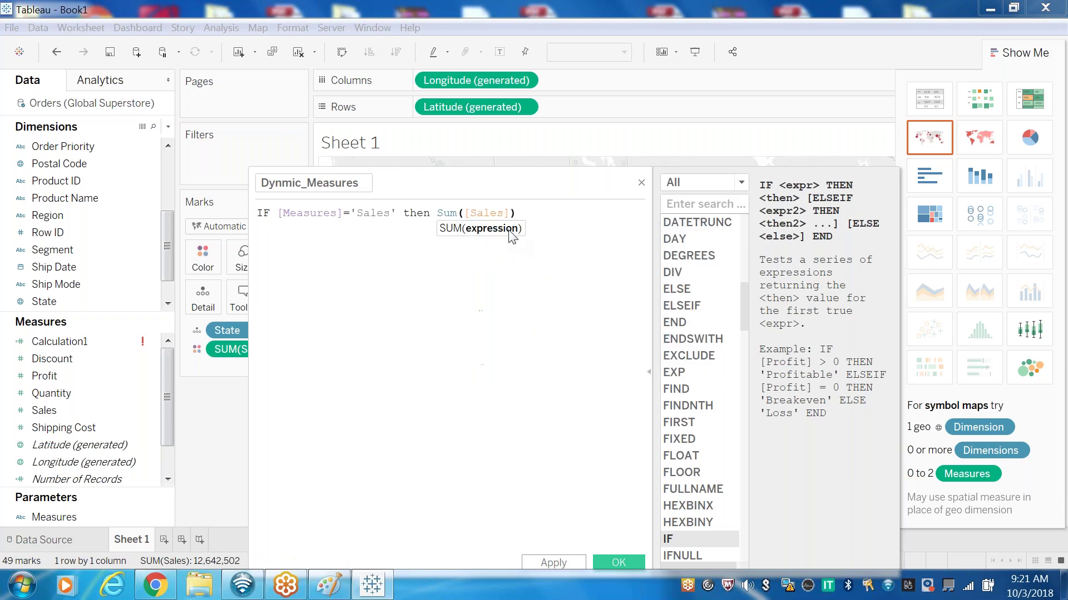
Add a second formula line that begins the comparison ELSEIF ([Measures])= with an opening quote.
key(Return)
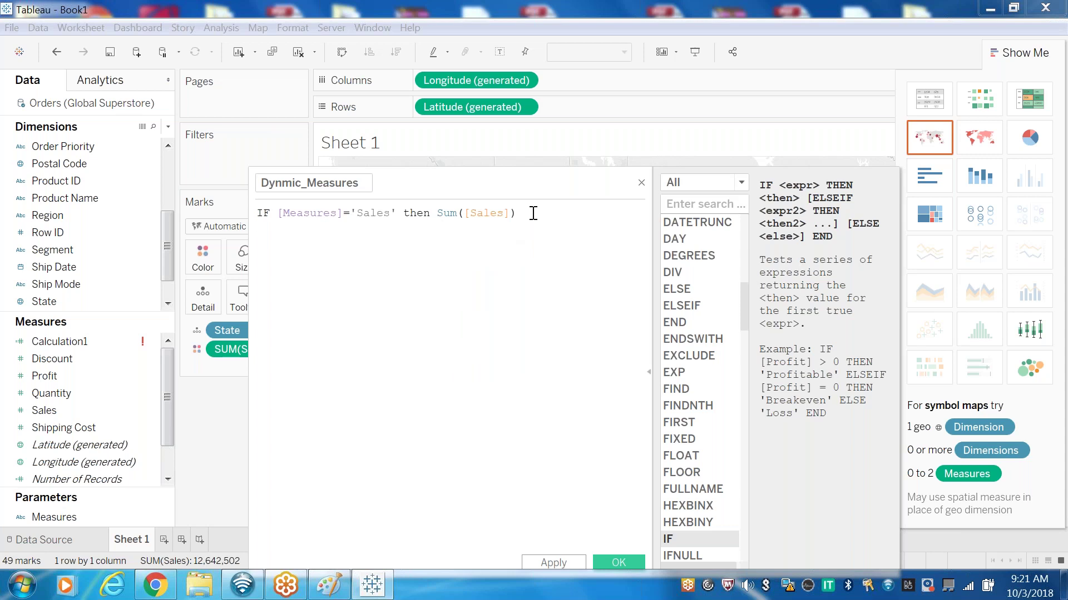
text(elsif)
key(BackSpace)
key(BackSpace)
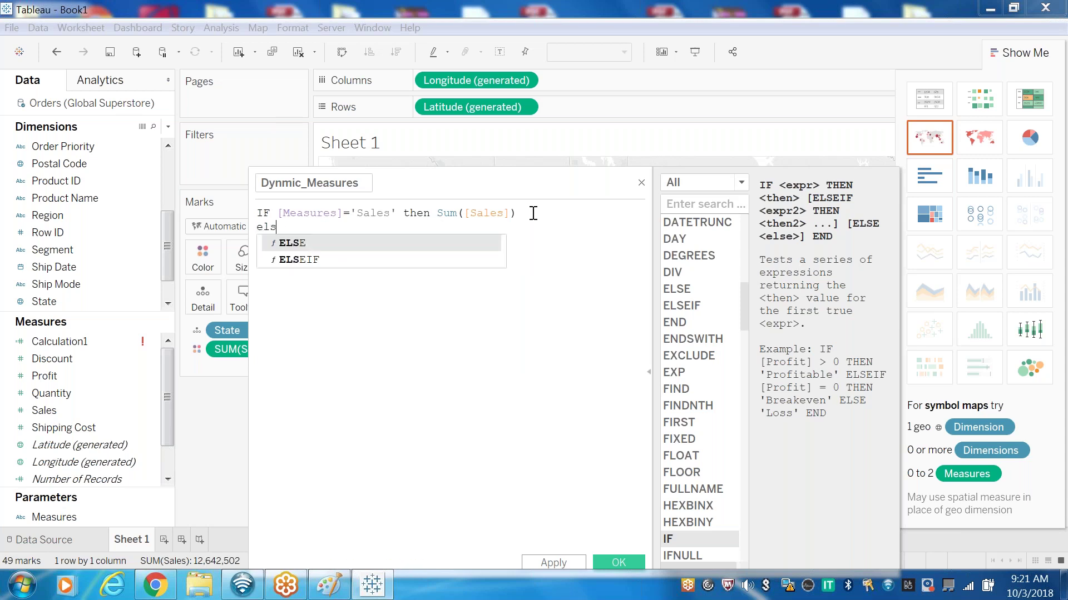
double_click(305, 262)
text(()
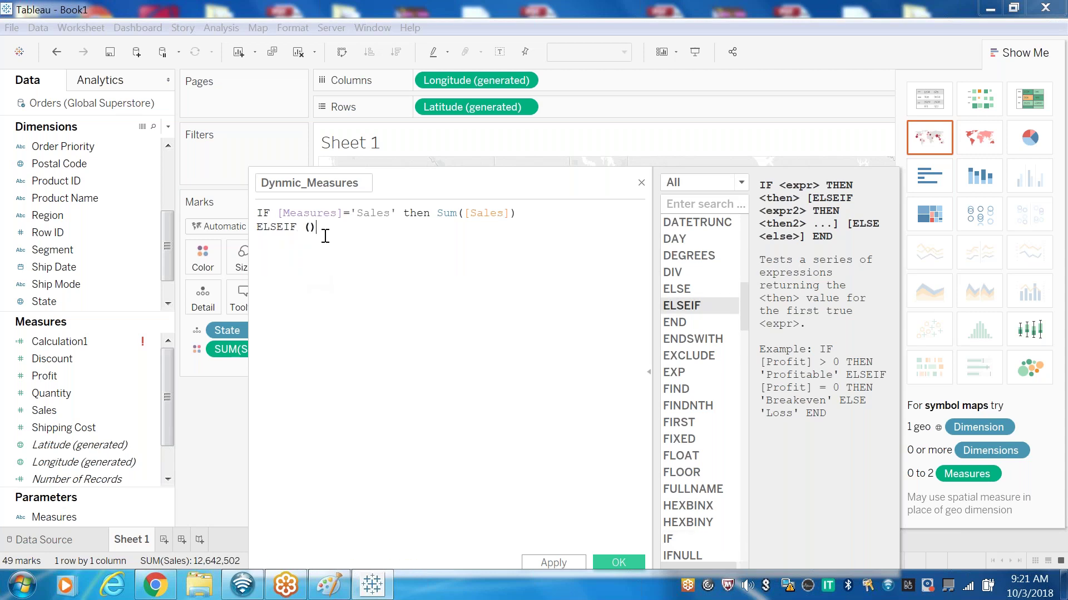
text(m)
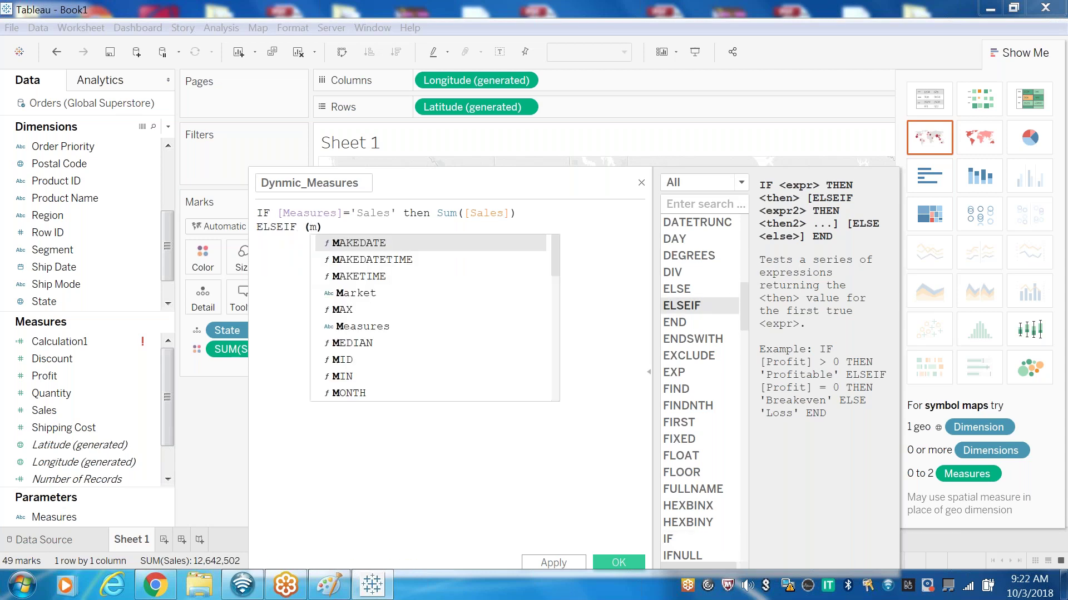
text(e)
key(Escape)
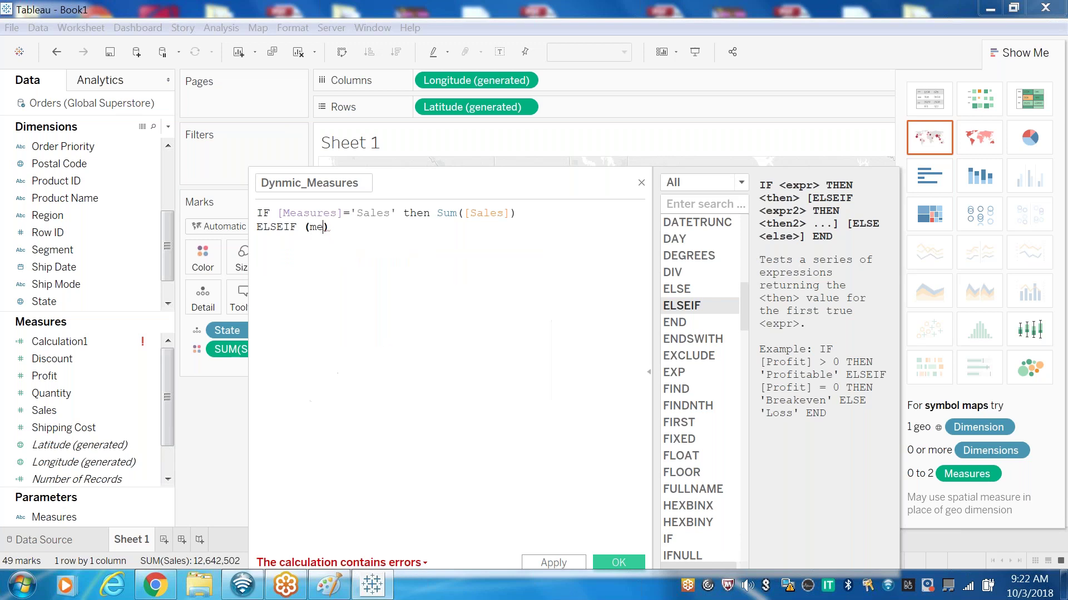
click(353, 245)
click(398, 229)
text(=)
text(')
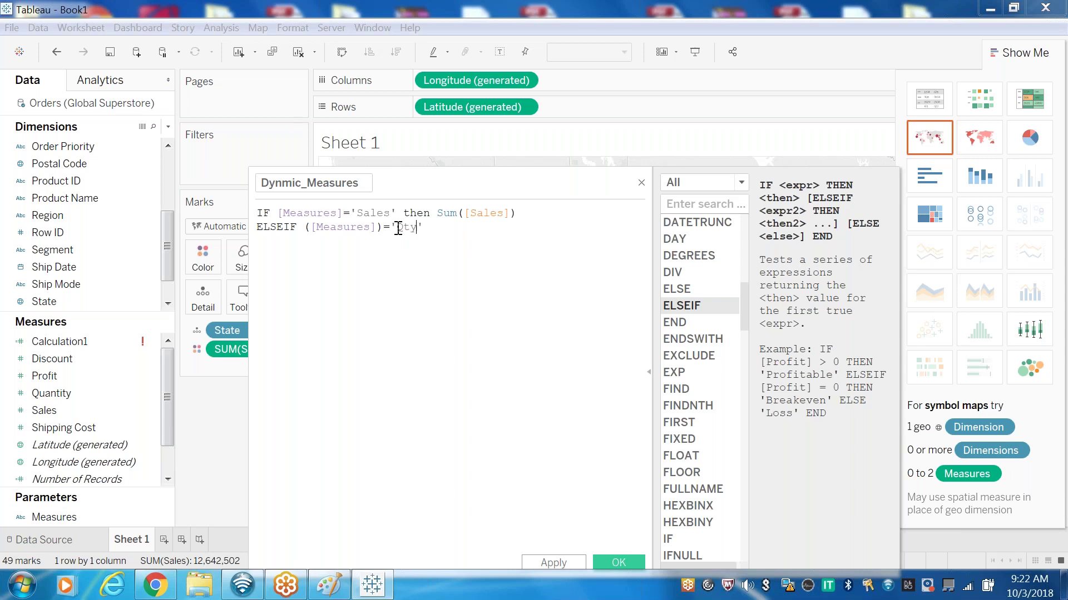
Compare against 'Qty' in the ELSEIF line and return SUM([Quantity]) as its result.
text(Qty' then SU)
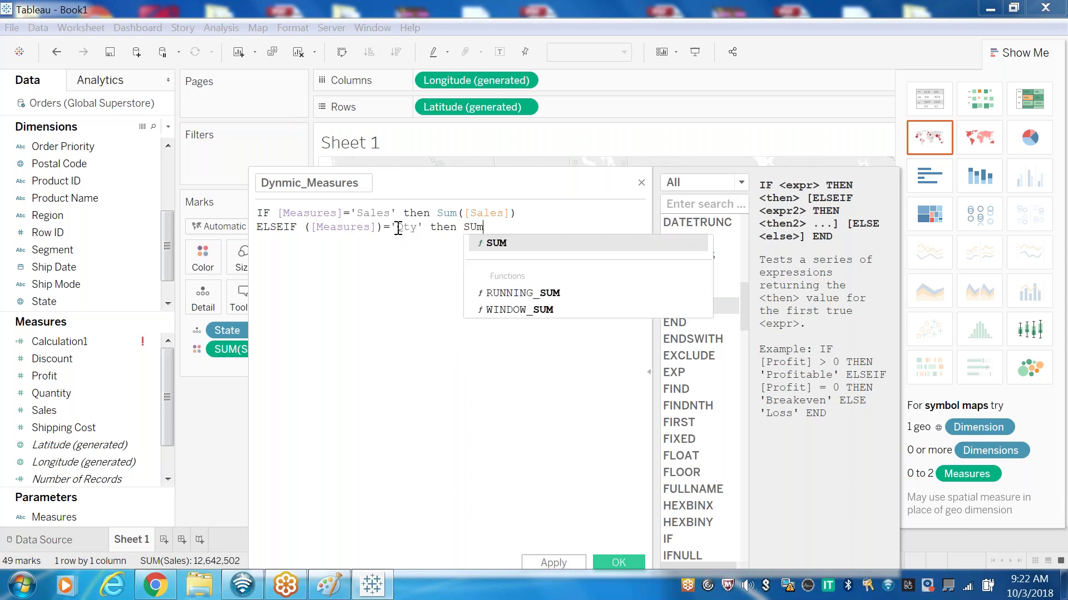
text(M)
key(Return)
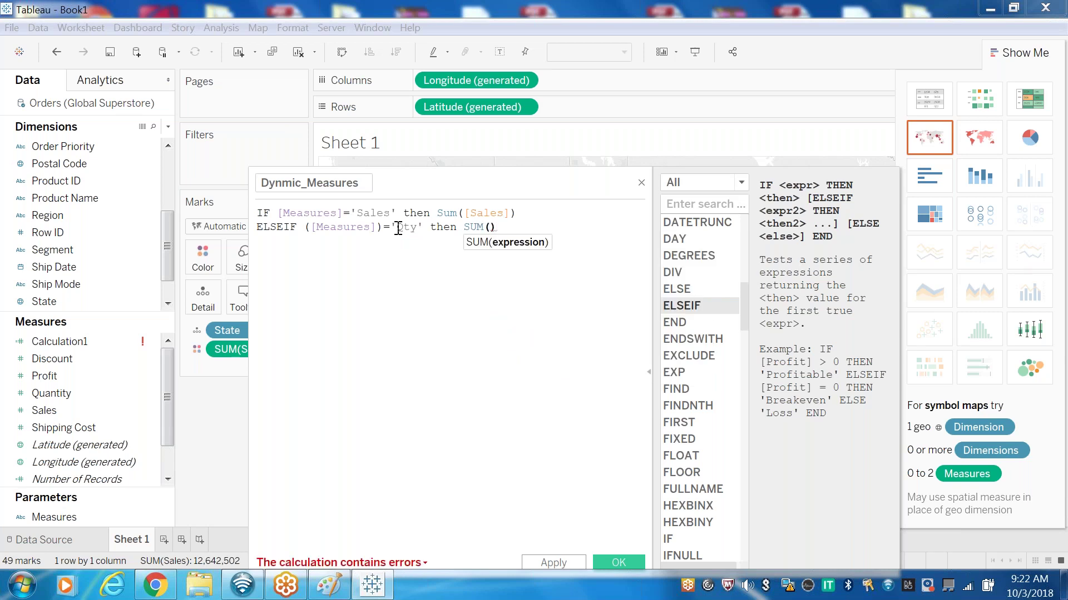
text(q)
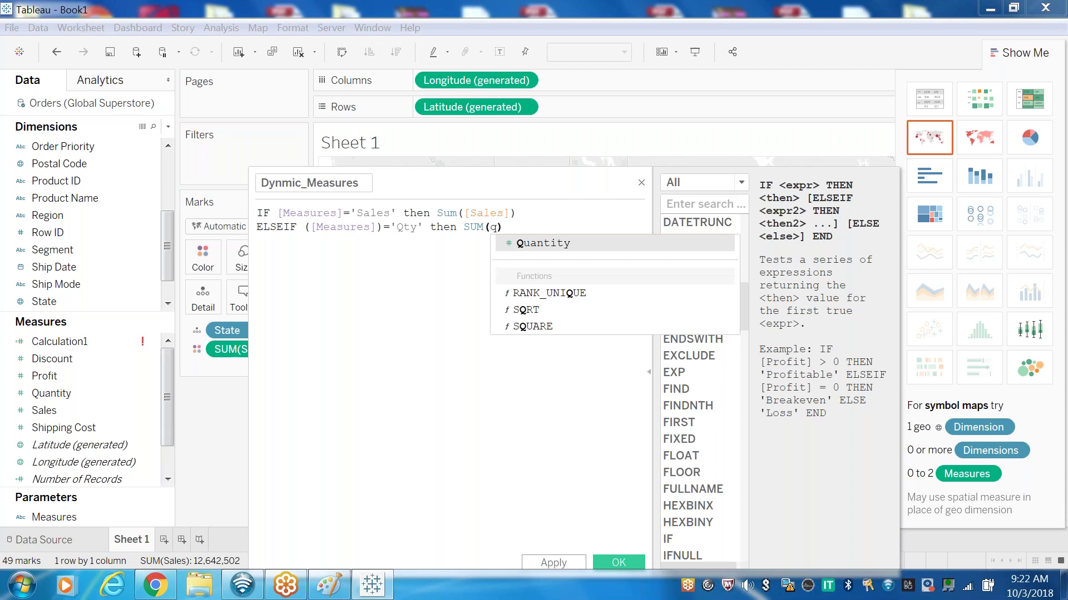
click(535, 244)
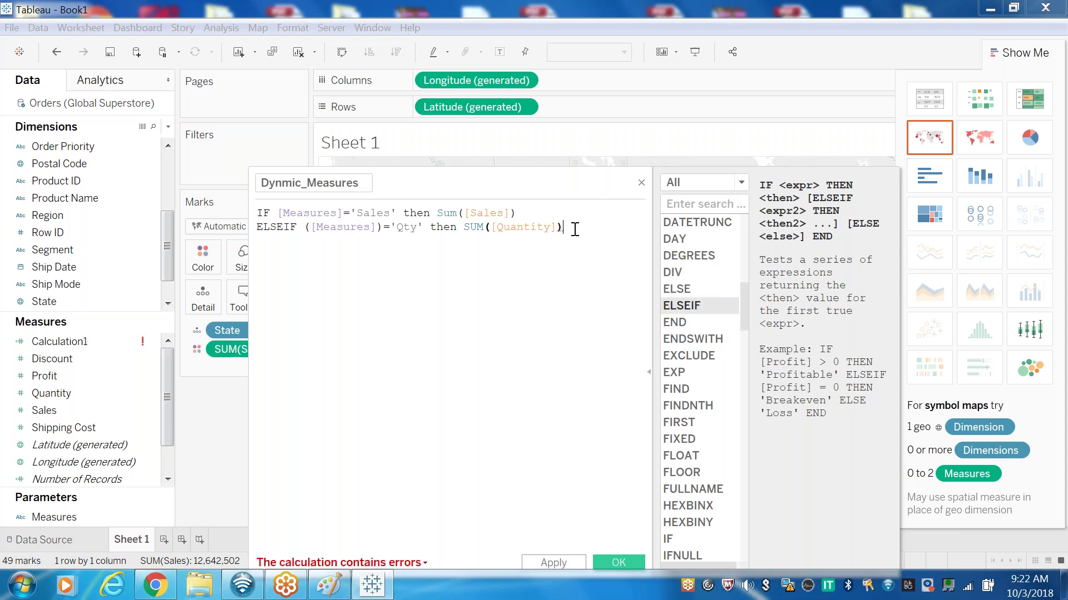
Save the unfinished Dynmic_Measures field, show the Measures parameter control beside the map, and view its available options.
click(618, 563)
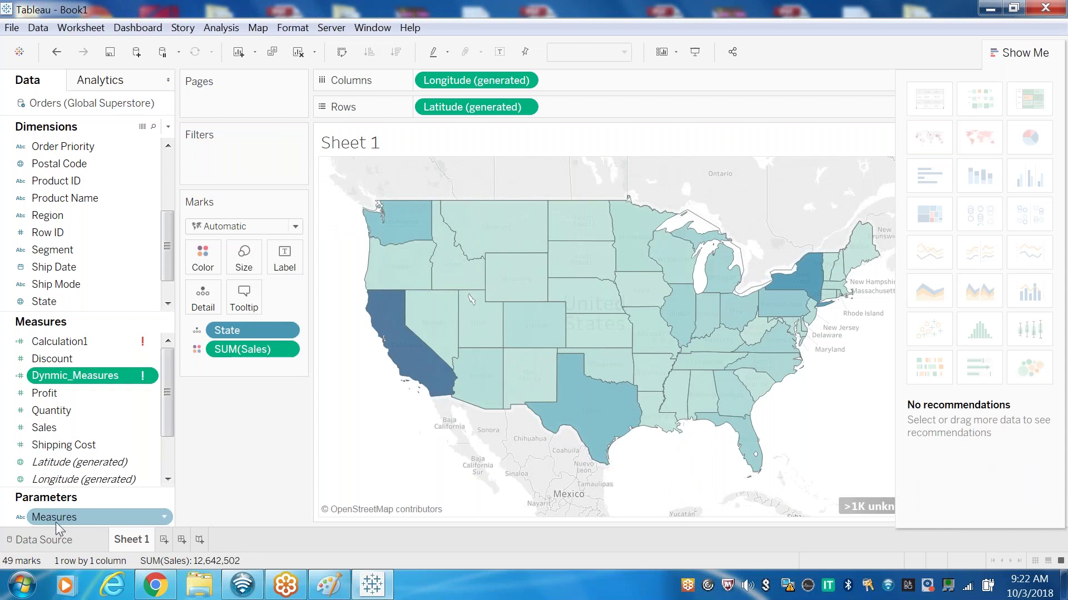
click(58, 519)
right_click(58, 517)
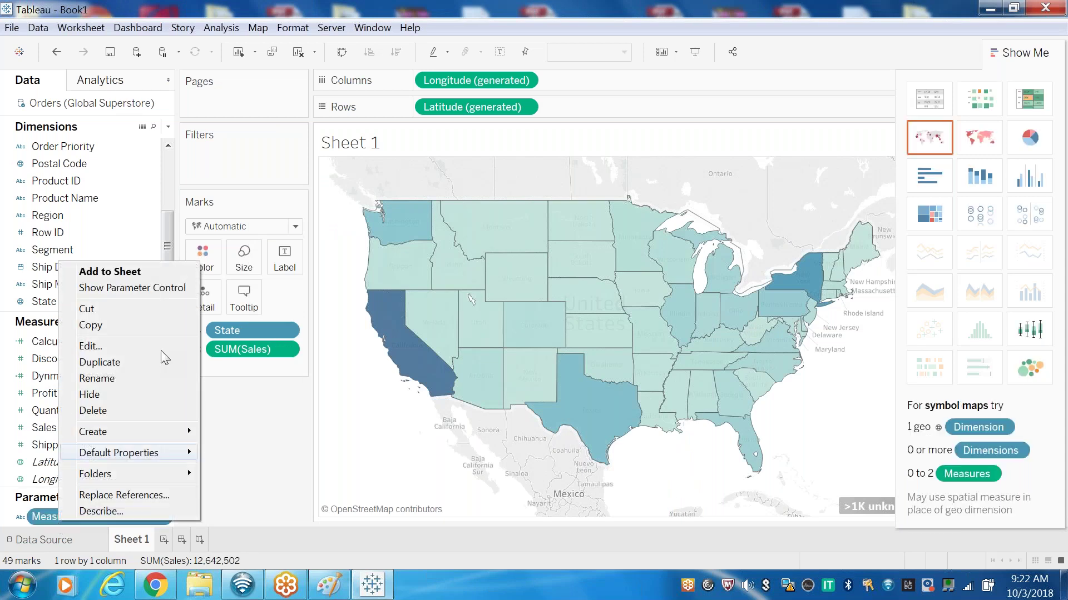
click(125, 288)
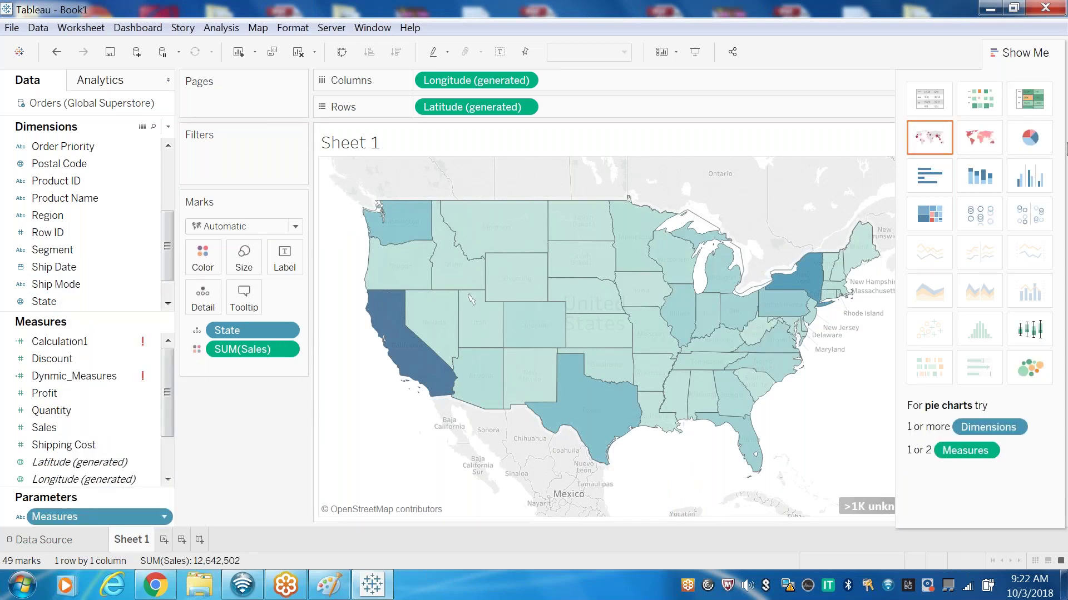
click(1037, 53)
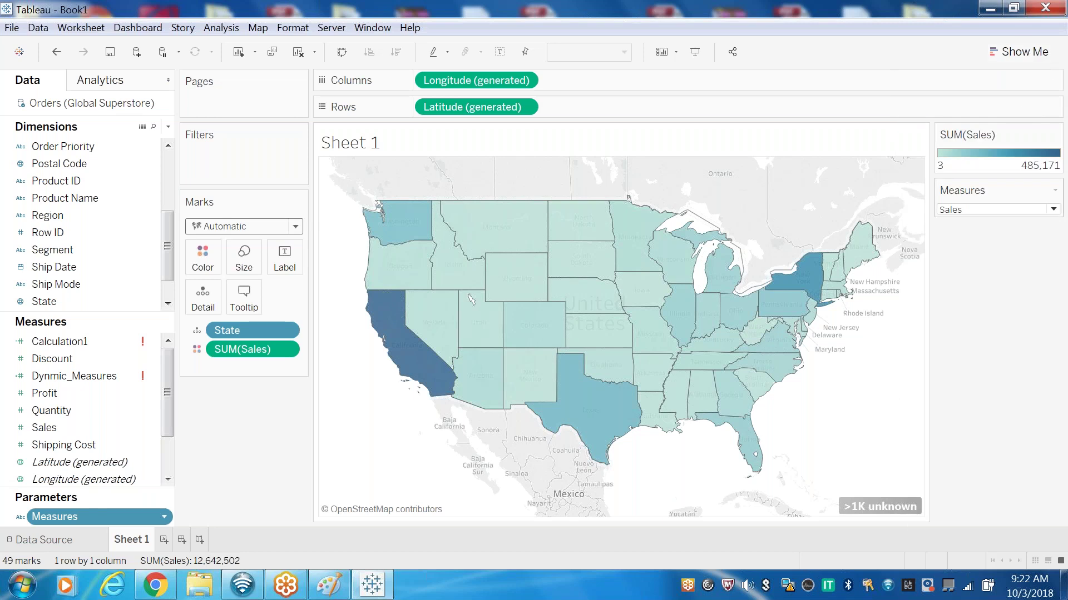
click(1053, 210)
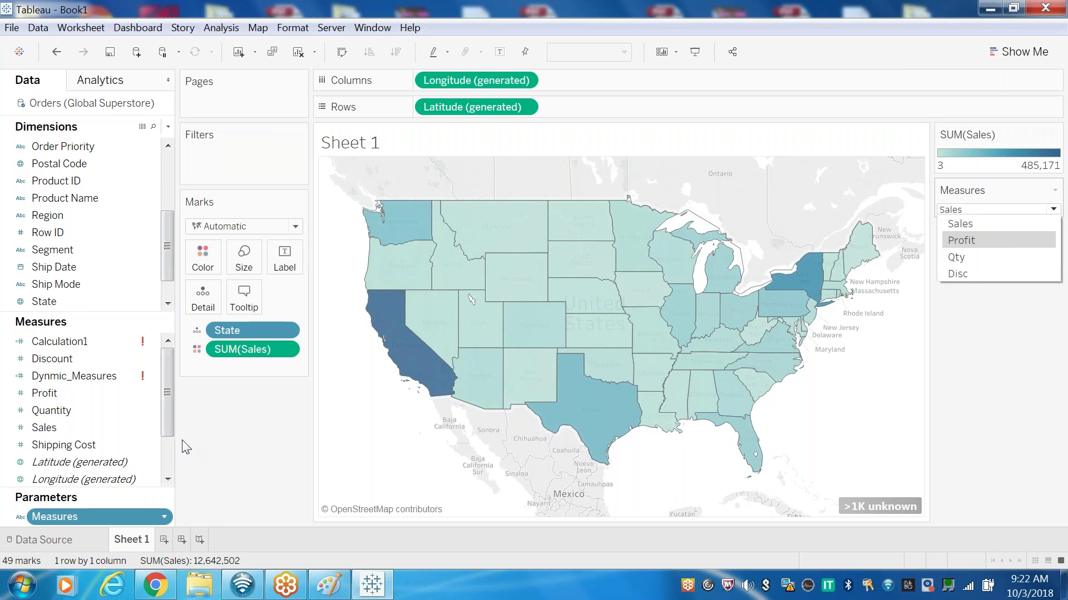
Reopen the Dynmic_Measures calculation for editing and start a third formula line with ELSEIF.
drag(166, 242, 170, 272)
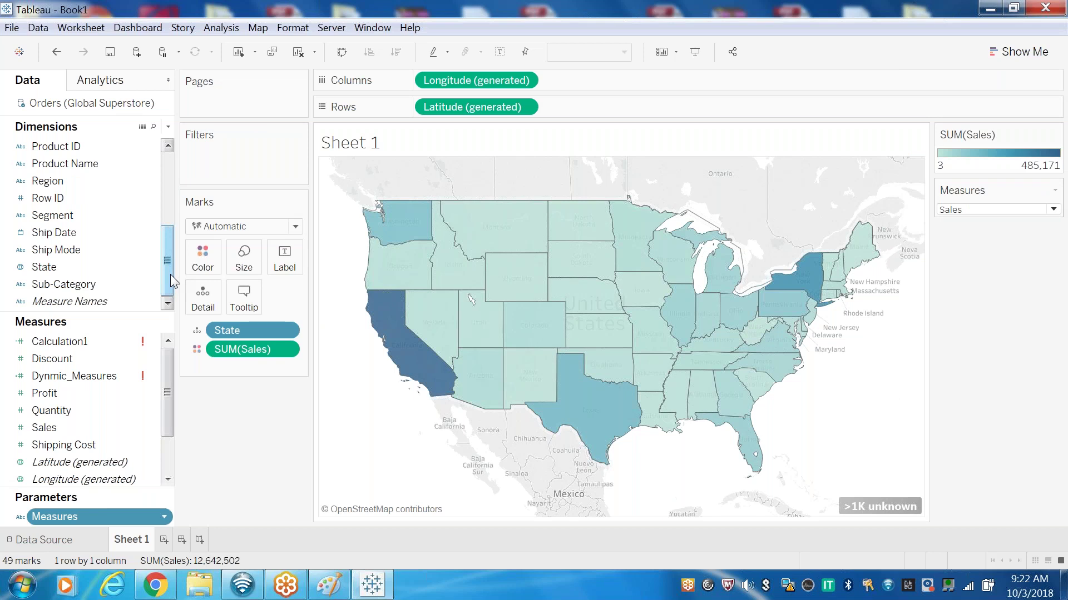
click(105, 376)
right_click(106, 376)
click(133, 119)
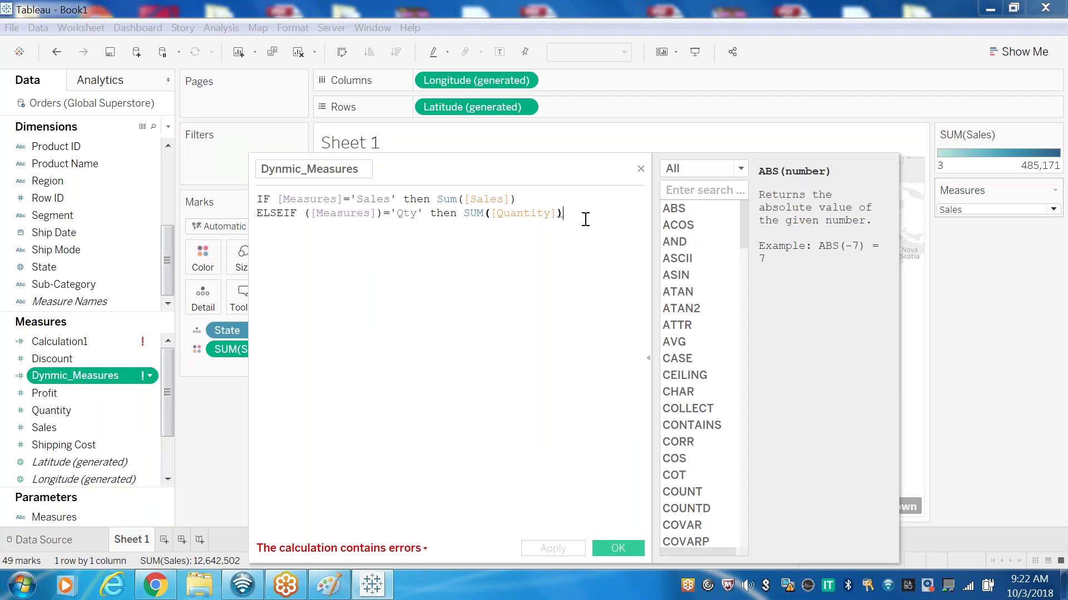
key(Return)
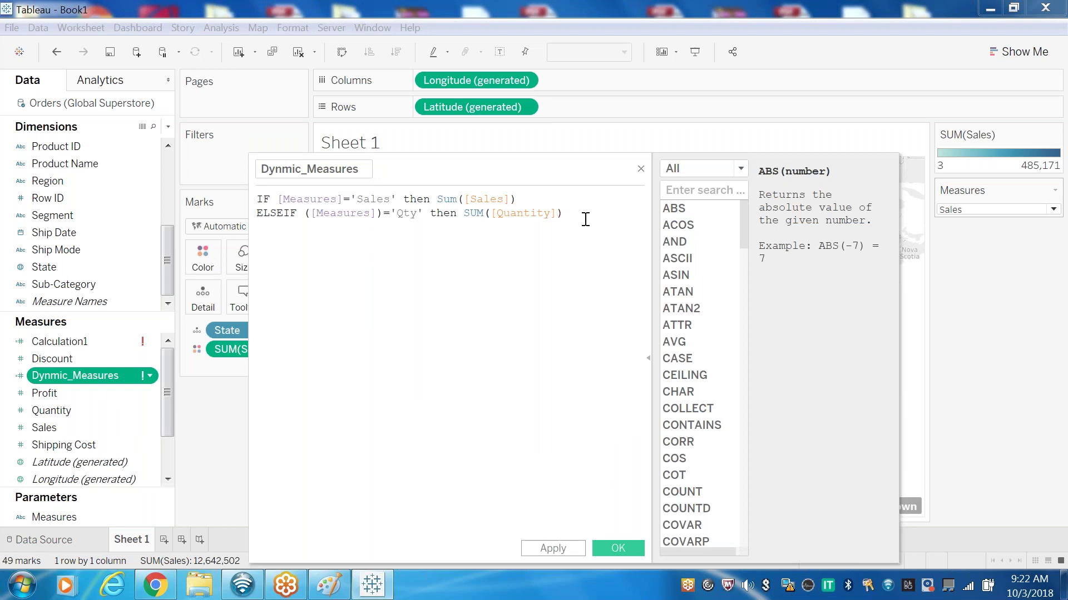
drag(584, 217, 422, 217)
click(288, 260)
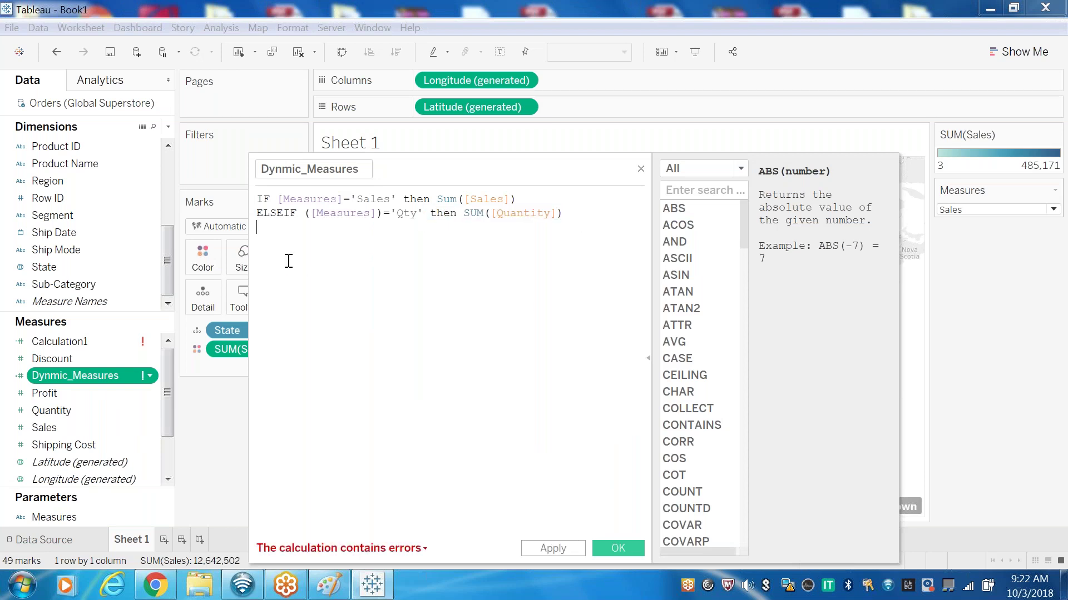
text(els)
key(Down)
key(Return)
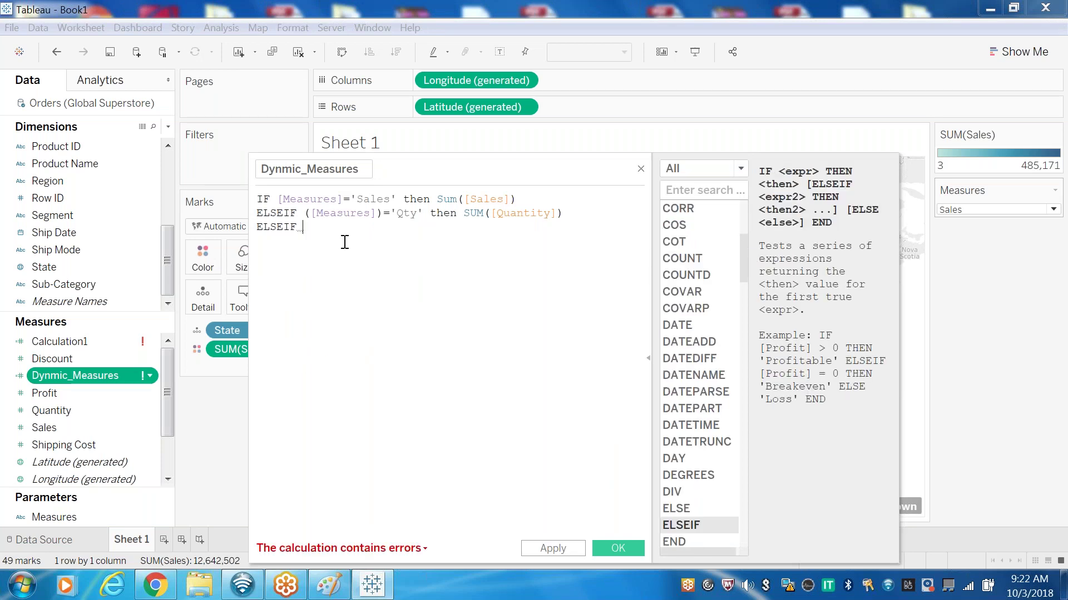
Remove the parentheses around [Measures] in the 'Qty' line of the formula.
click(310, 213)
key(BackSpace)
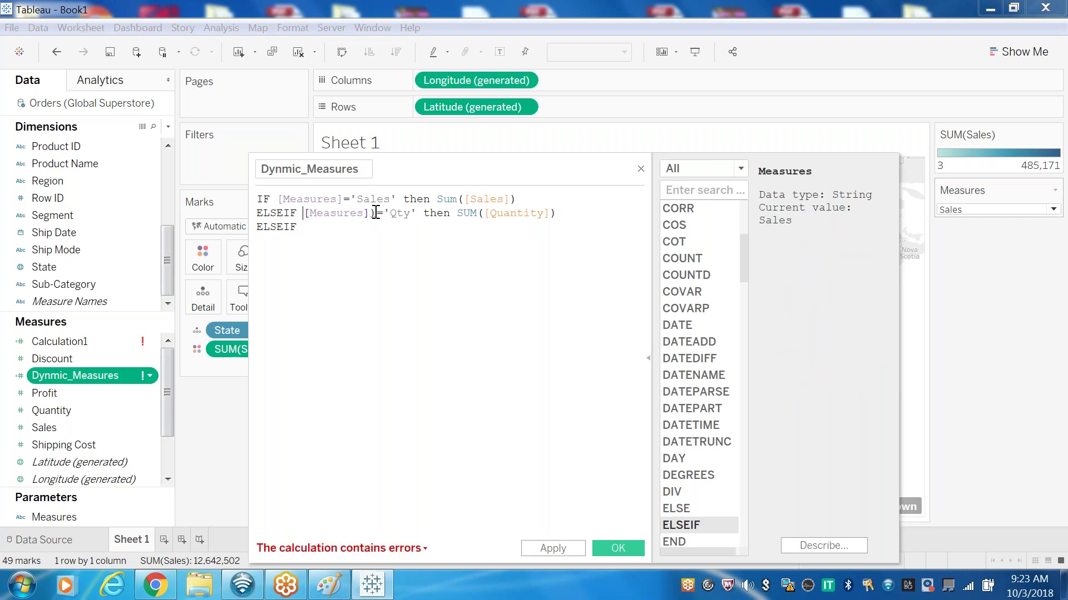
click(374, 213)
key(BackSpace)
Complete the third formula line with [Measures]='Profit' then sum([Profit]).
click(313, 226)
text([Me)
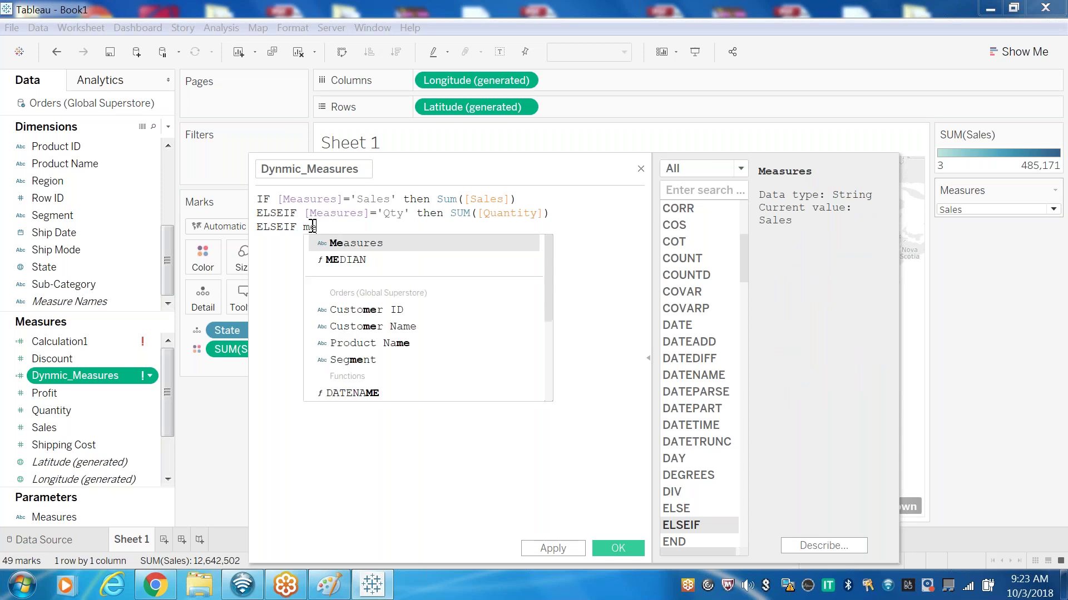
key(Return)
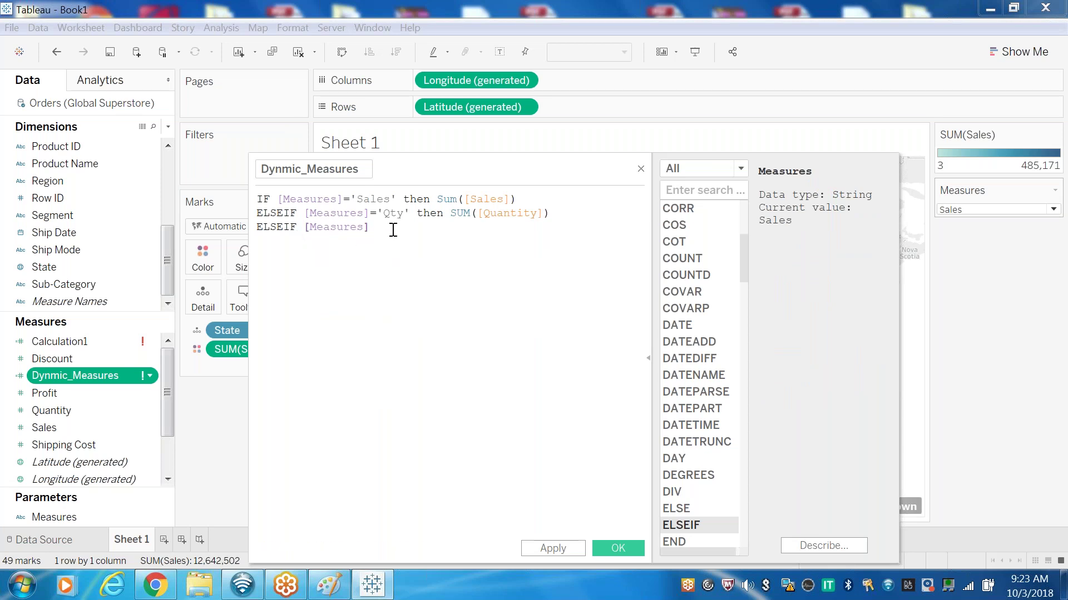
text(='Profit' then sum)
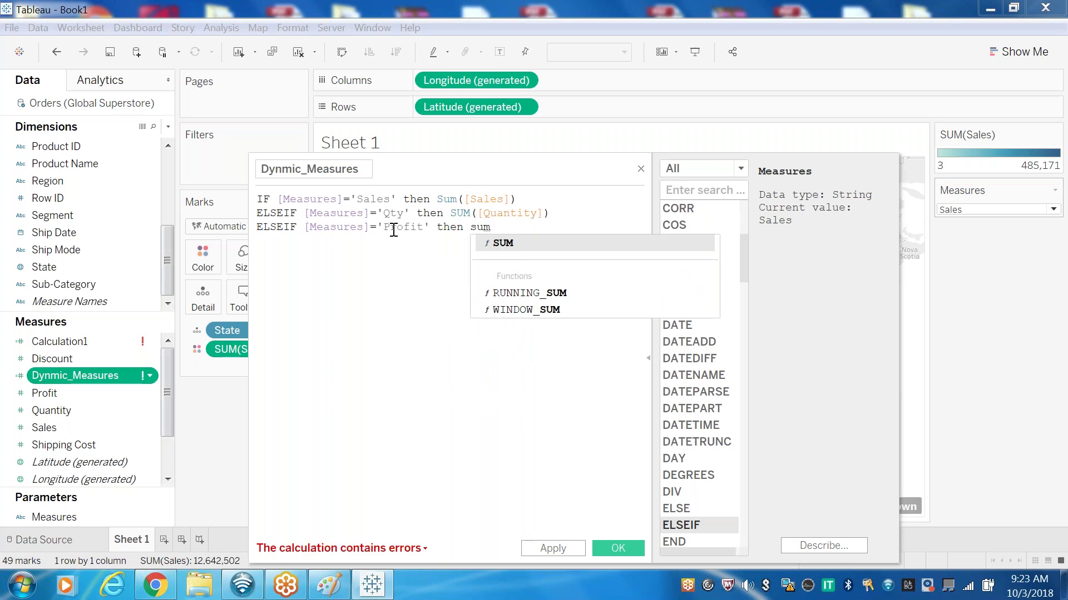
key(BackSpace)
text(m(pr))
key(Left)
text(pr)
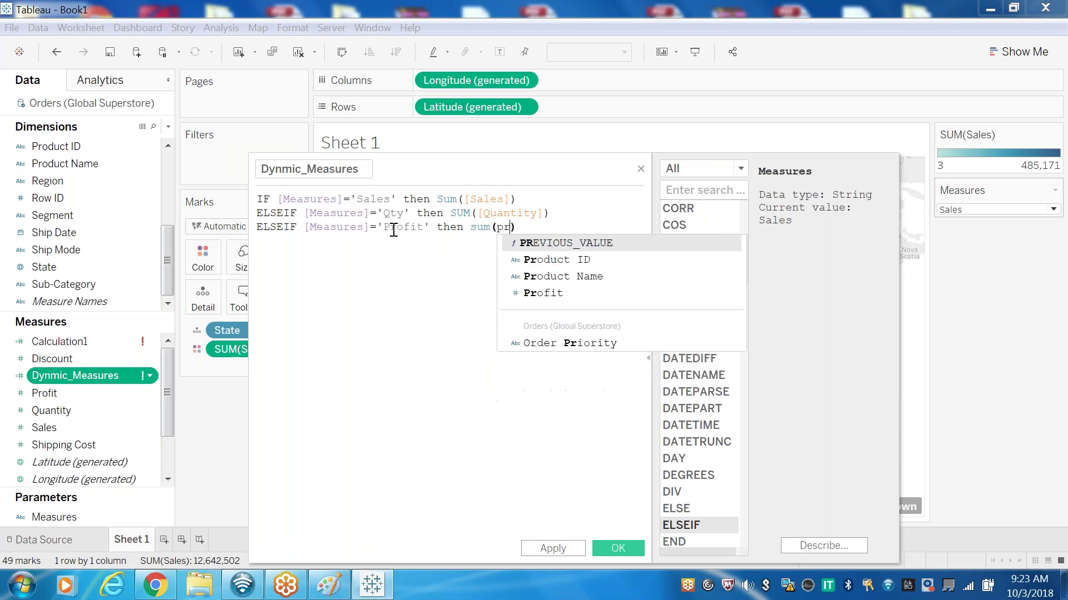
click(548, 293)
Add a fourth formula line that begins with ELSEIF and references the Measures parameter.
key(Return)
text(els)
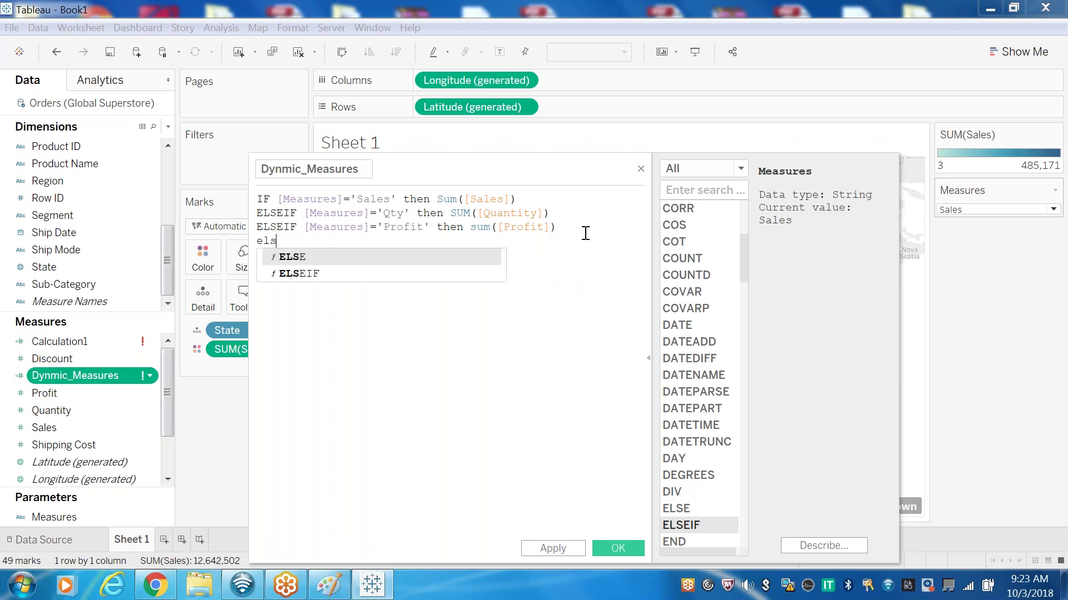
click(311, 275)
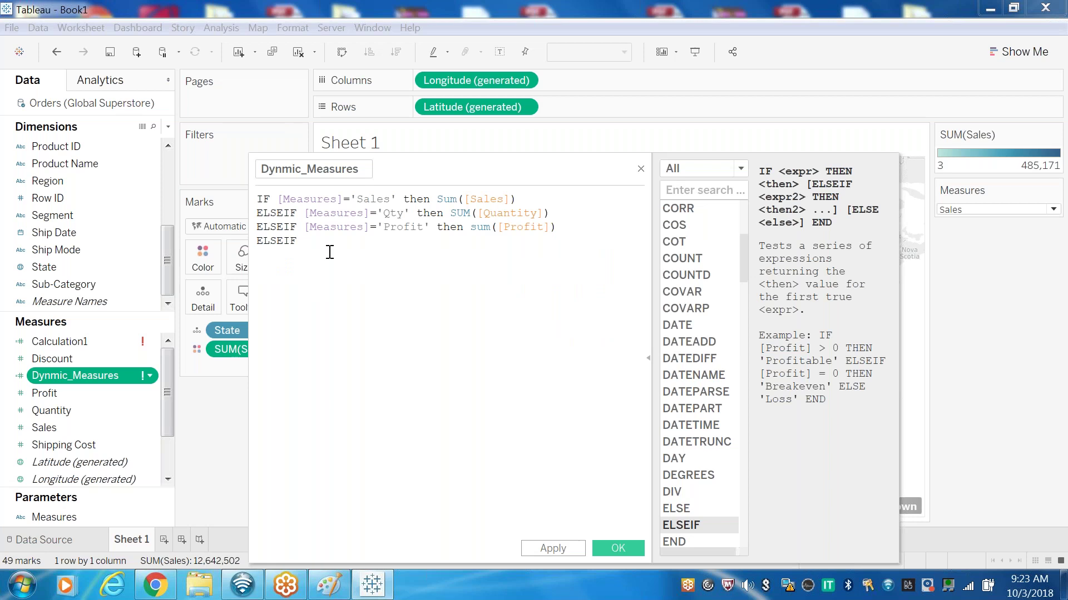
text(me)
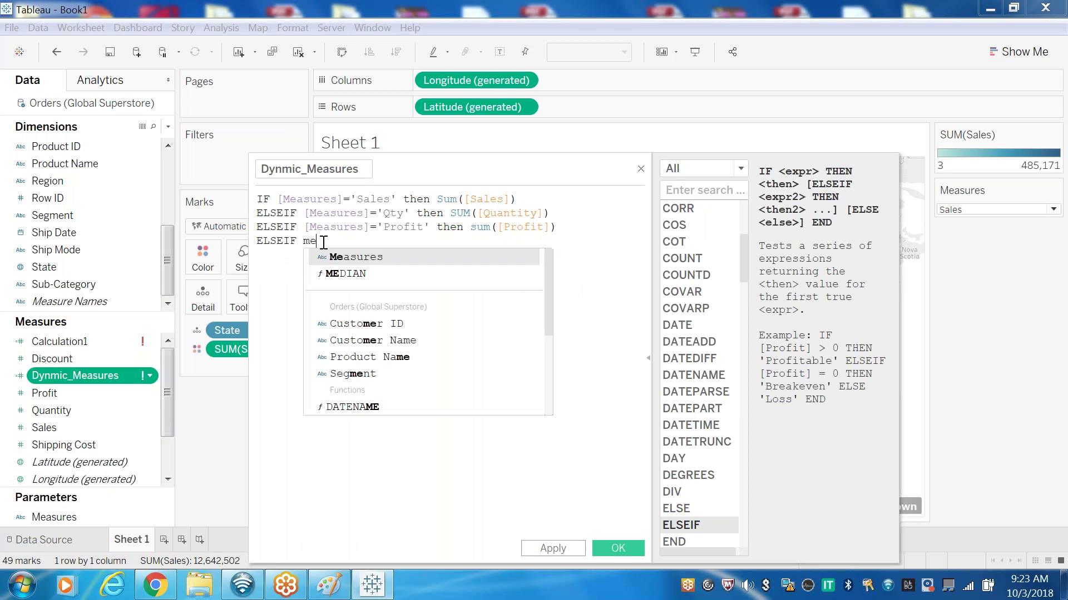
click(336, 260)
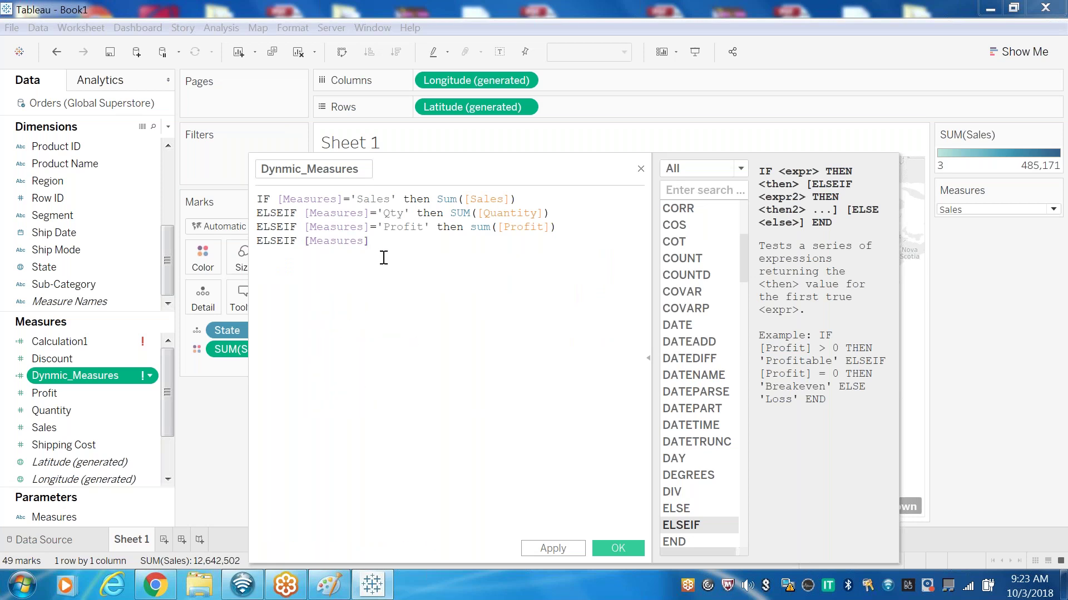
Compare the parameter against 'Disc' in the fourth line and return sum([Discount]) as its result.
text(=)
text(")
text(Dis)
text(c)
text( then )
text(sum)
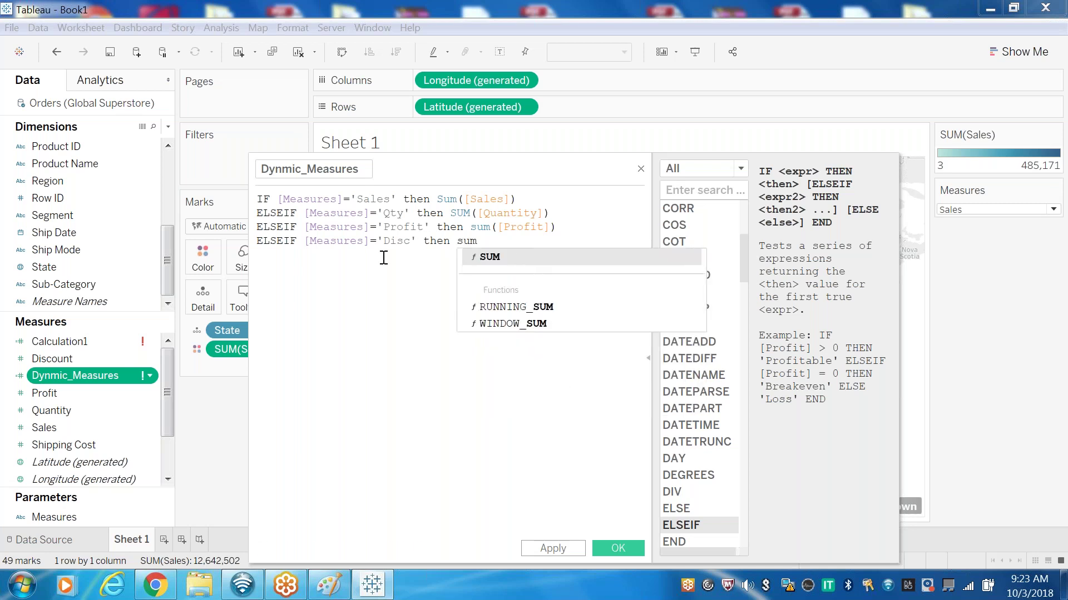
text((D)
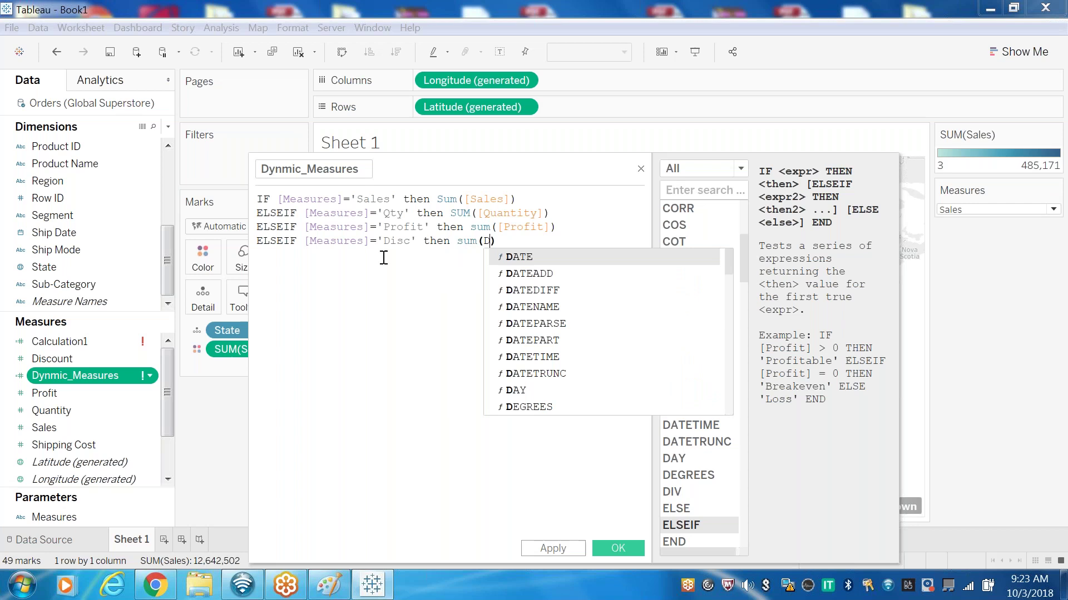
text(i)
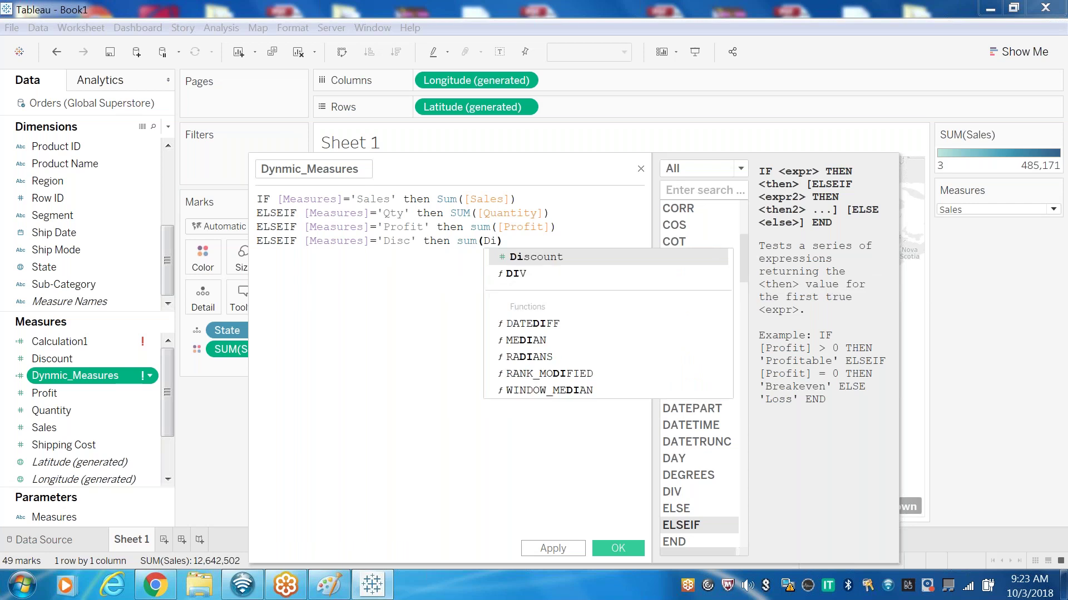
click(535, 264)
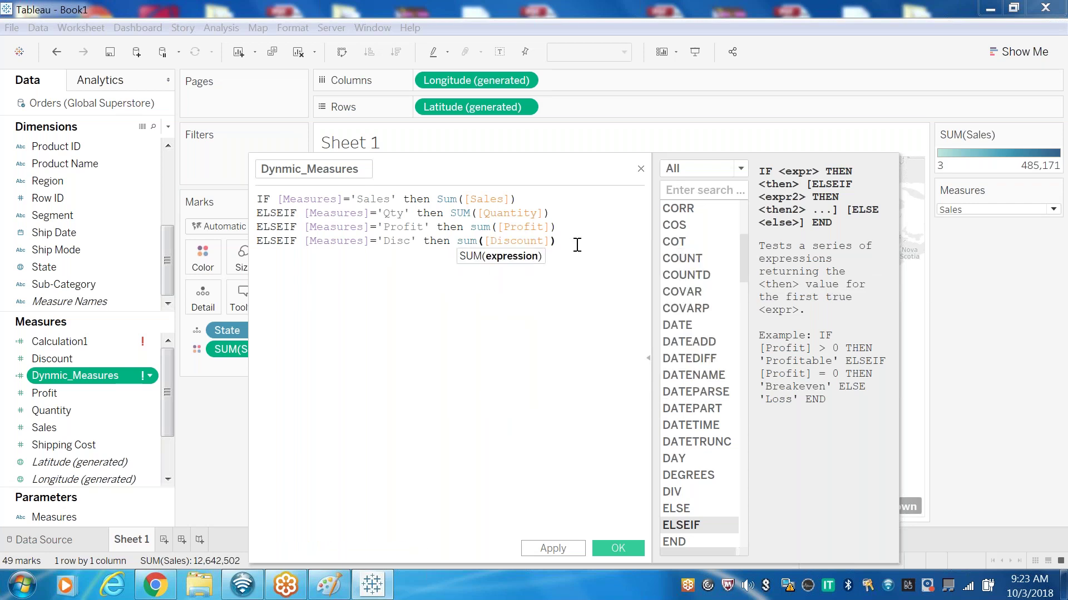
Finish the formula with else 0 and end on separate lines, and save the Dynmic_Measures calculation.
key(Return)
text(else 0)
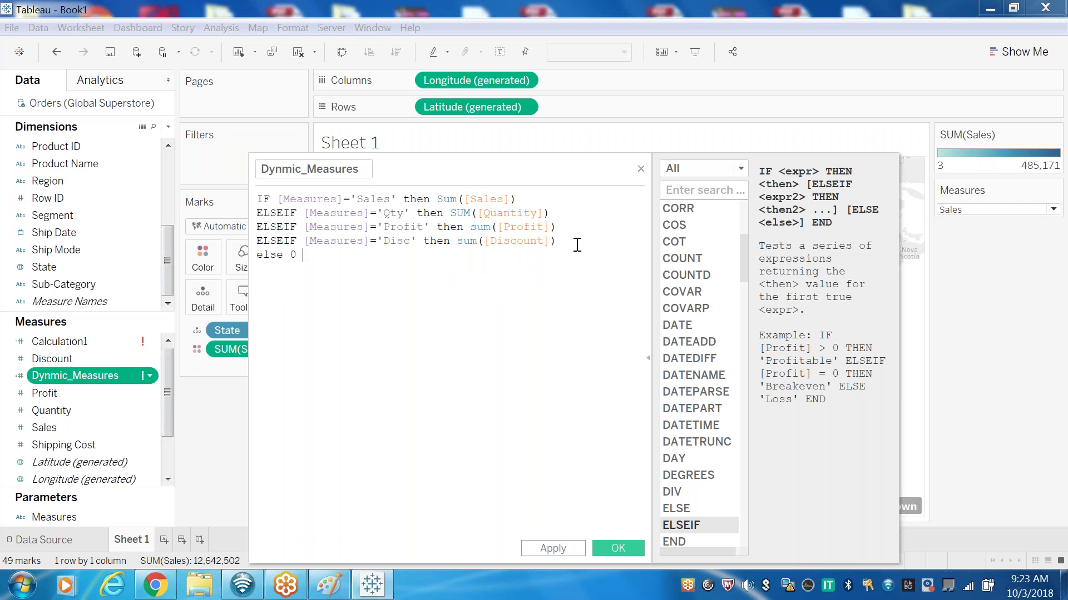
text(wn)
key(BackSpace)
key(BackSpace)
text(end)
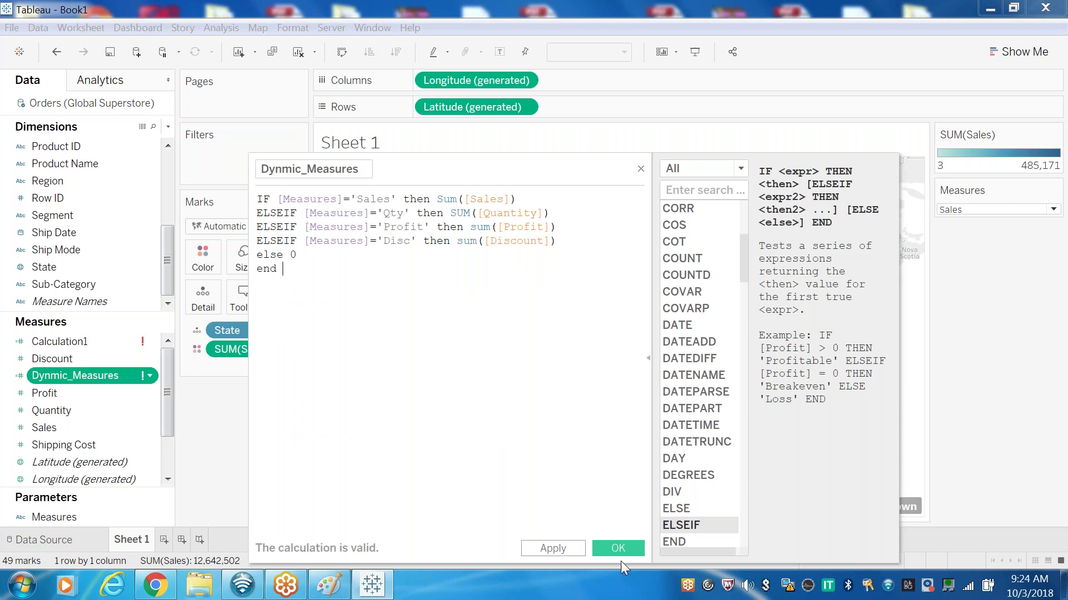
click(620, 552)
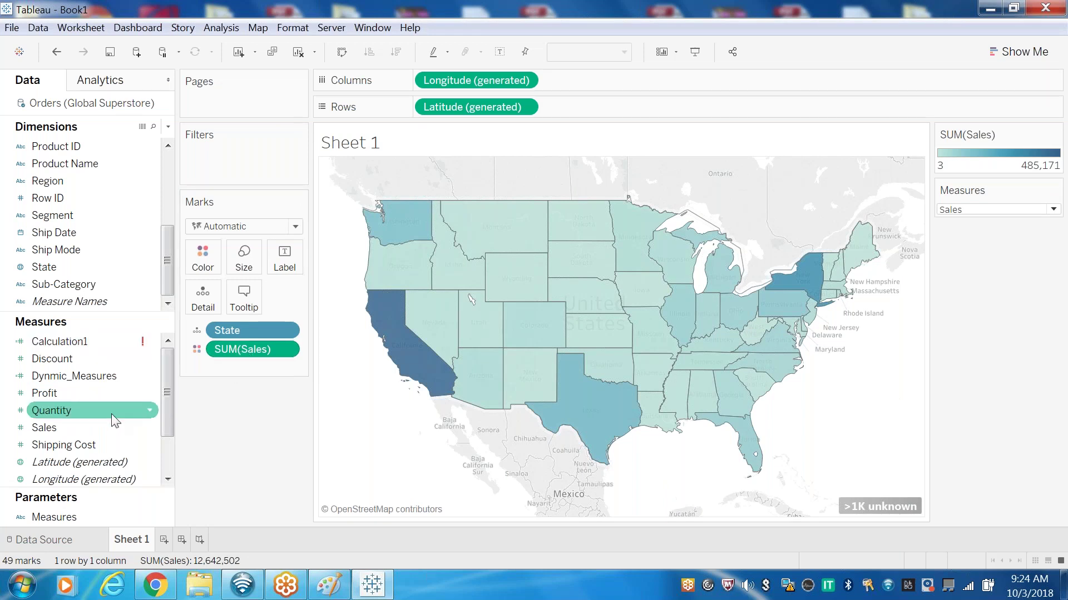
Replace SUM(Sales) on the Marks card with Dynmic_Measures and inspect its values for individual states on the map.
mouse_move(253, 351)
mouse_down()
mouse_move(115, 358)
mouse_move(104, 383)
mouse_move(253, 350)
mouse_up()
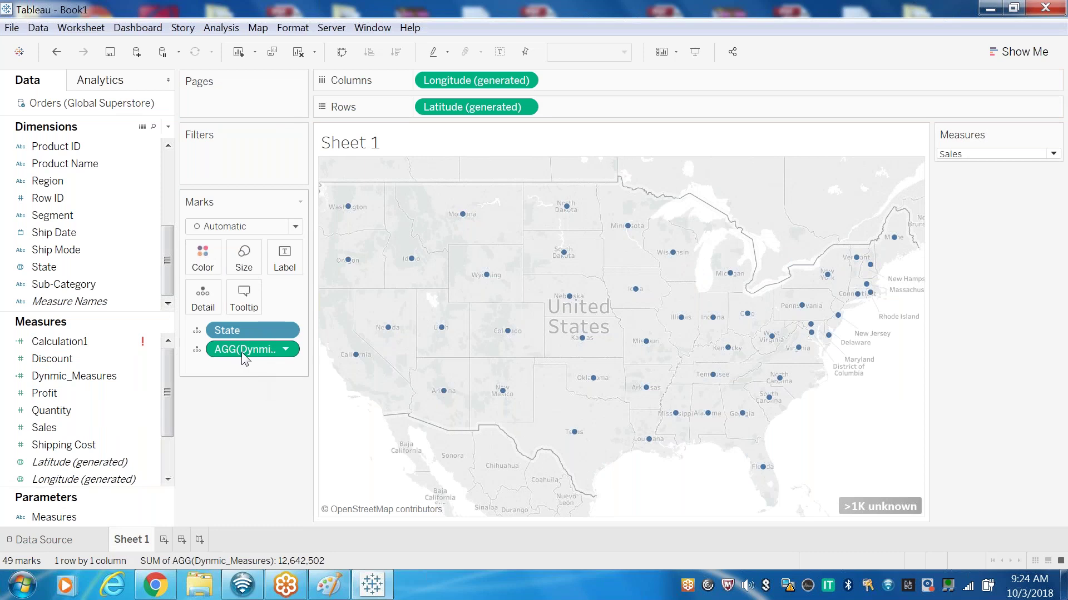
mouse_move(675, 413)
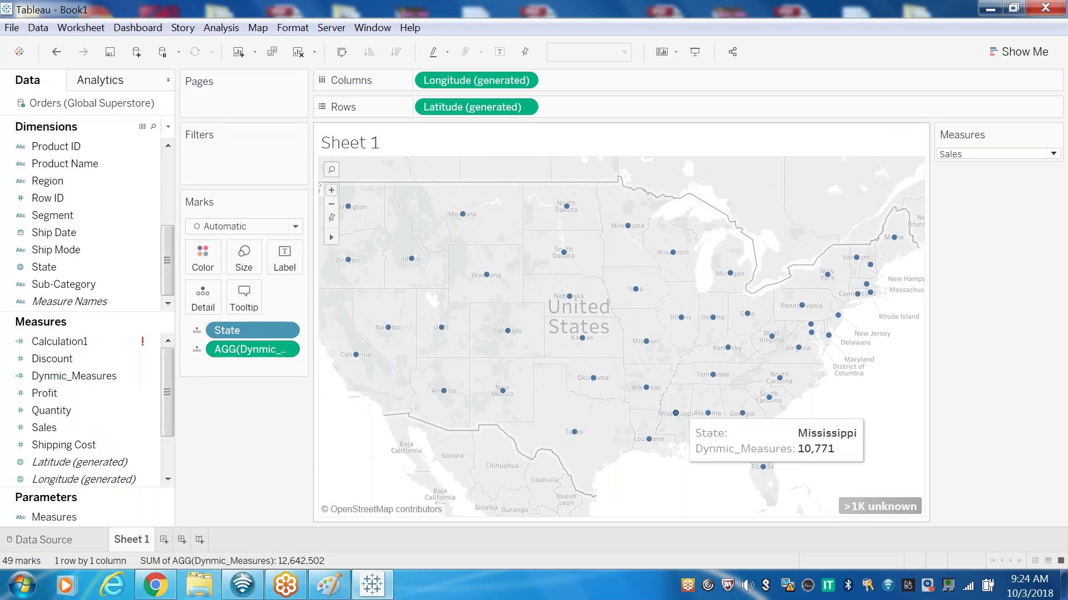
mouse_move(566, 257)
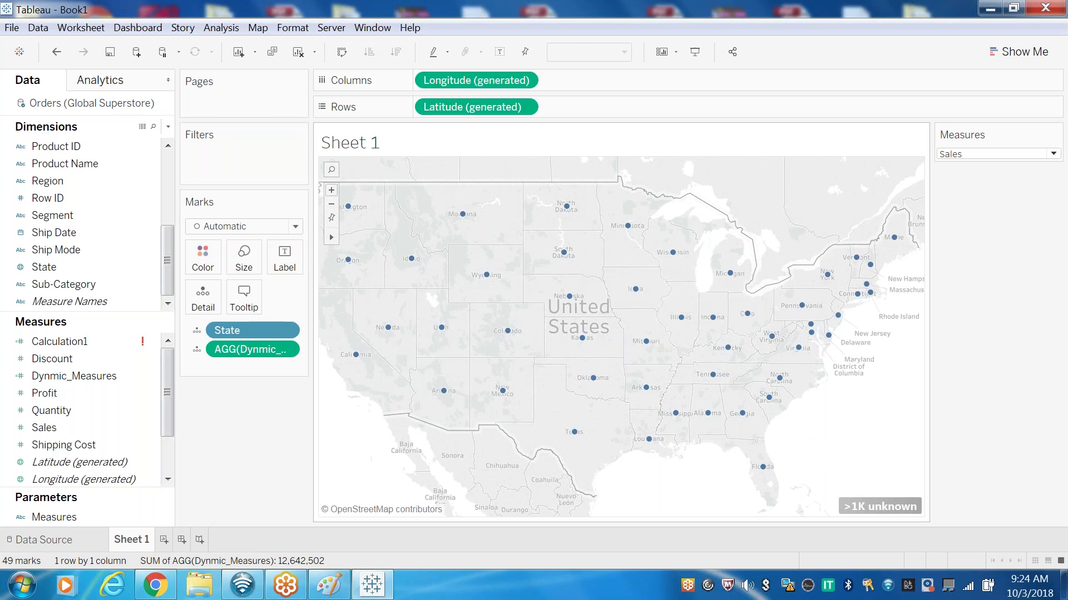
mouse_move(484, 285)
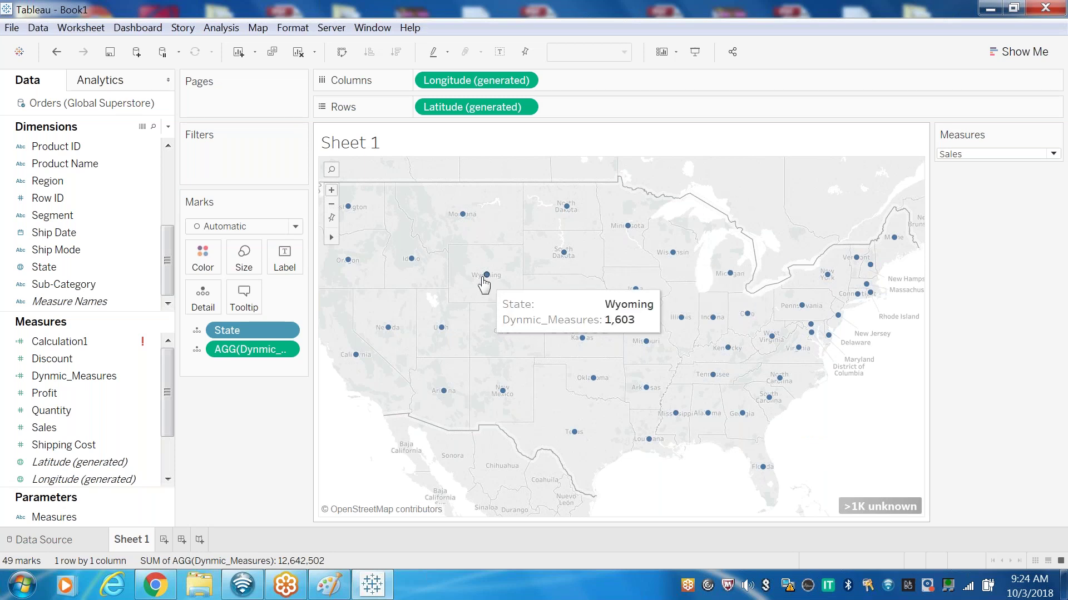
Switch the Measures parameter to Profit and after that to Qty to test the map.
click(1054, 154)
click(968, 185)
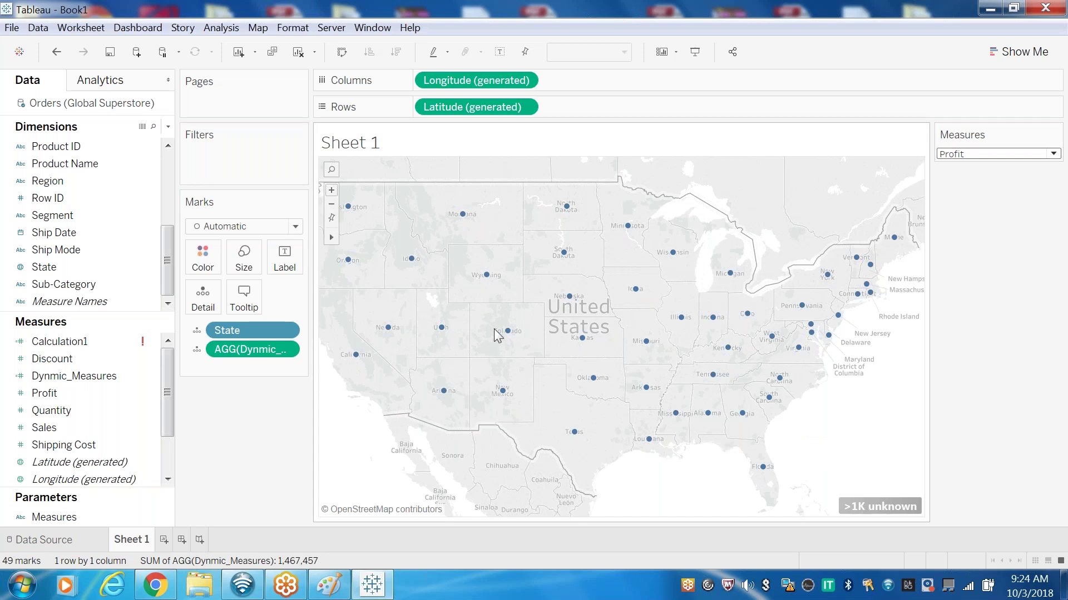
click(1053, 154)
click(957, 201)
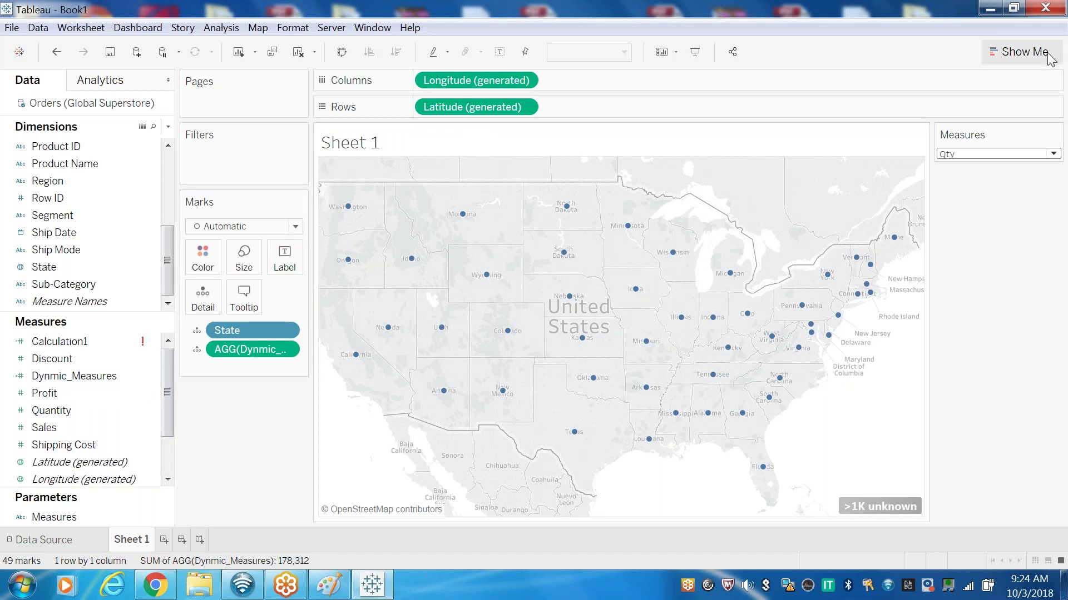
Convert the map into a text table by State and display the Dynmic_Measures values as its text.
click(1022, 52)
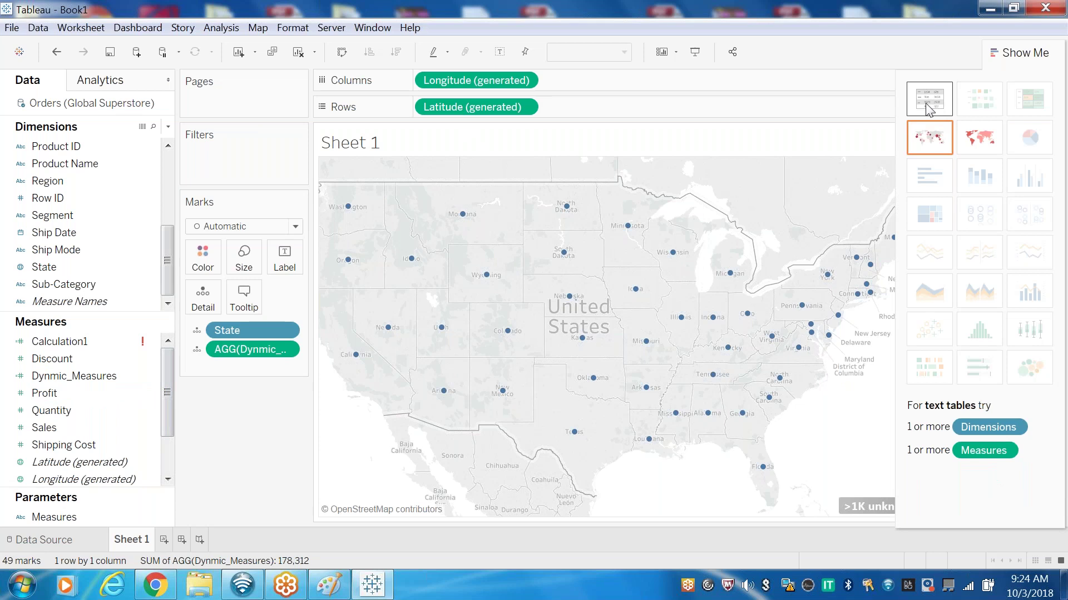
click(928, 107)
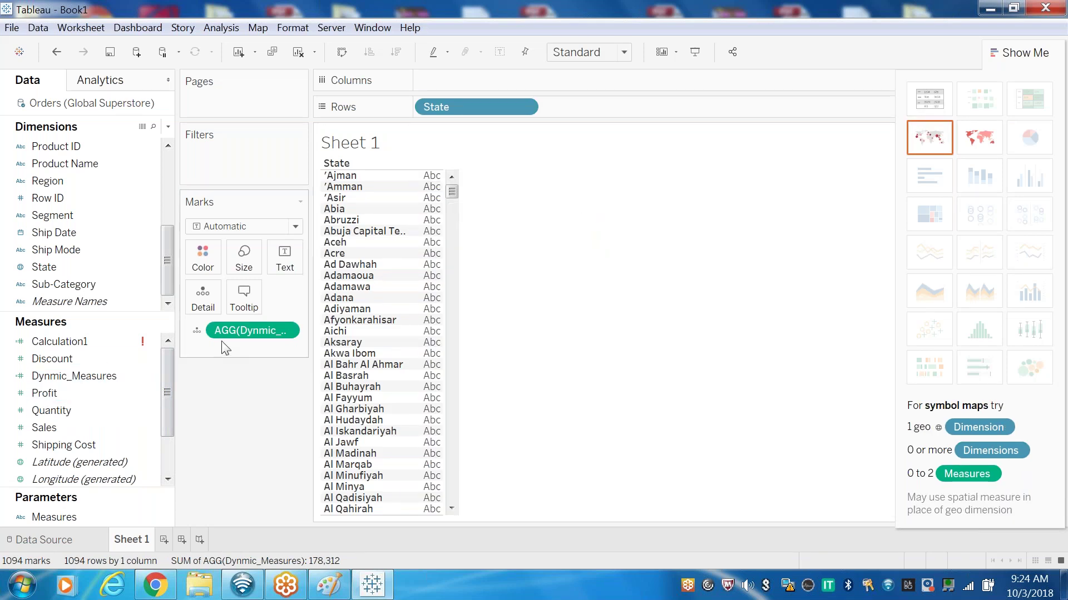
drag(233, 332, 431, 302)
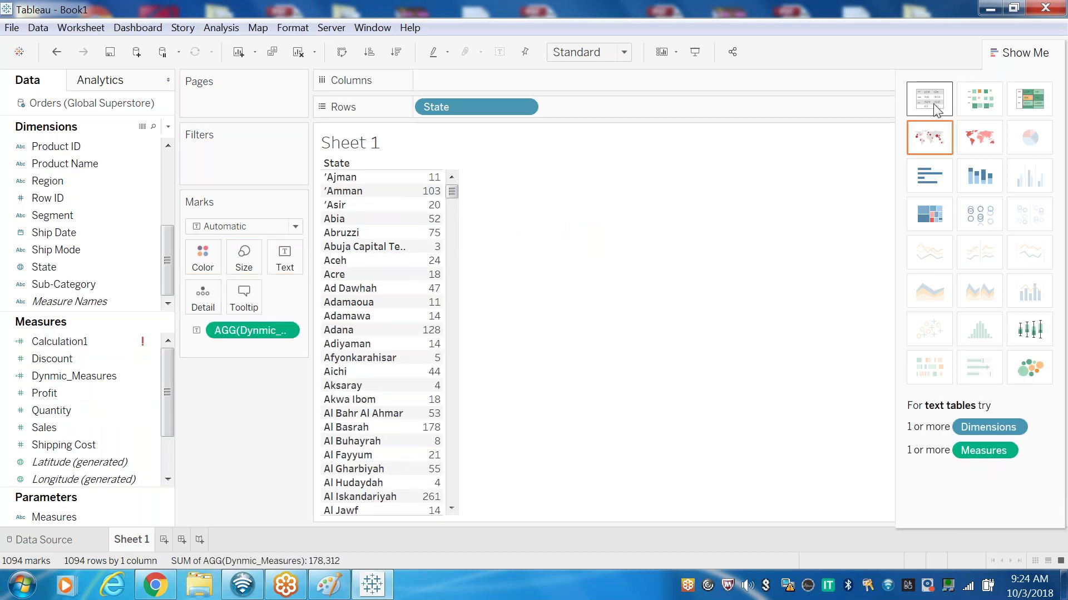
Convert the text table into a filled map of states coloured by Dynmic_Measures and close the chart type suggestions.
click(979, 144)
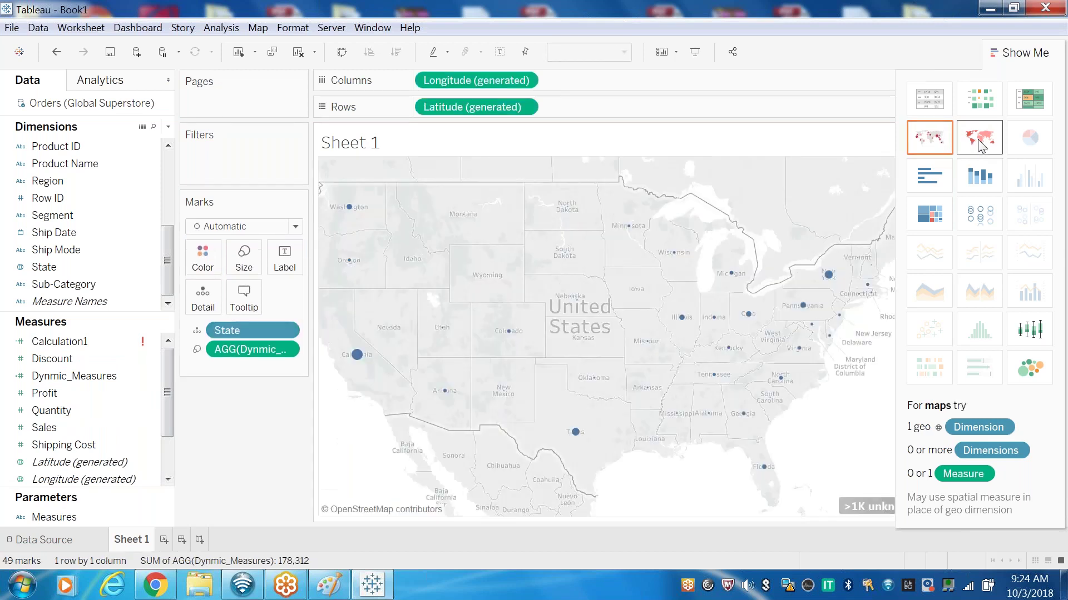
click(979, 144)
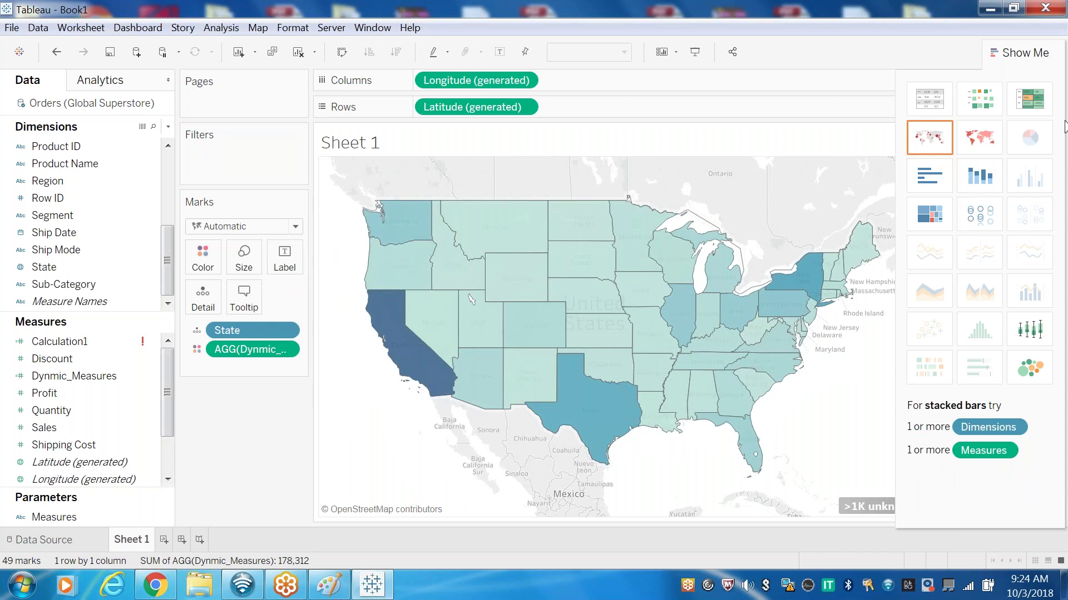
click(1029, 57)
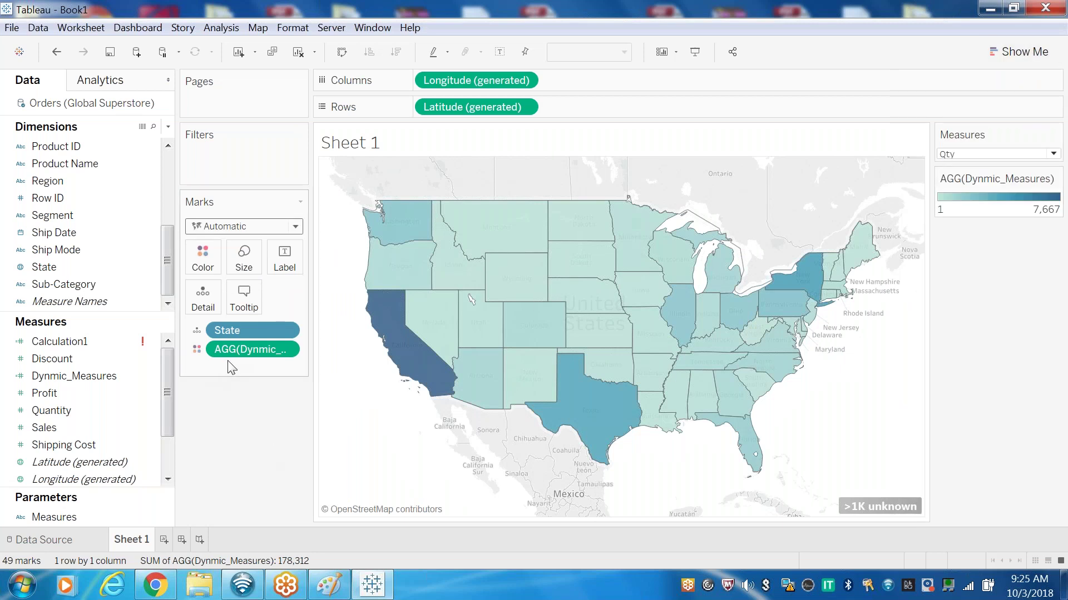
Test the filled map by switching the Measures parameter to Sales, Profit and Disc in turn.
click(1053, 155)
click(963, 165)
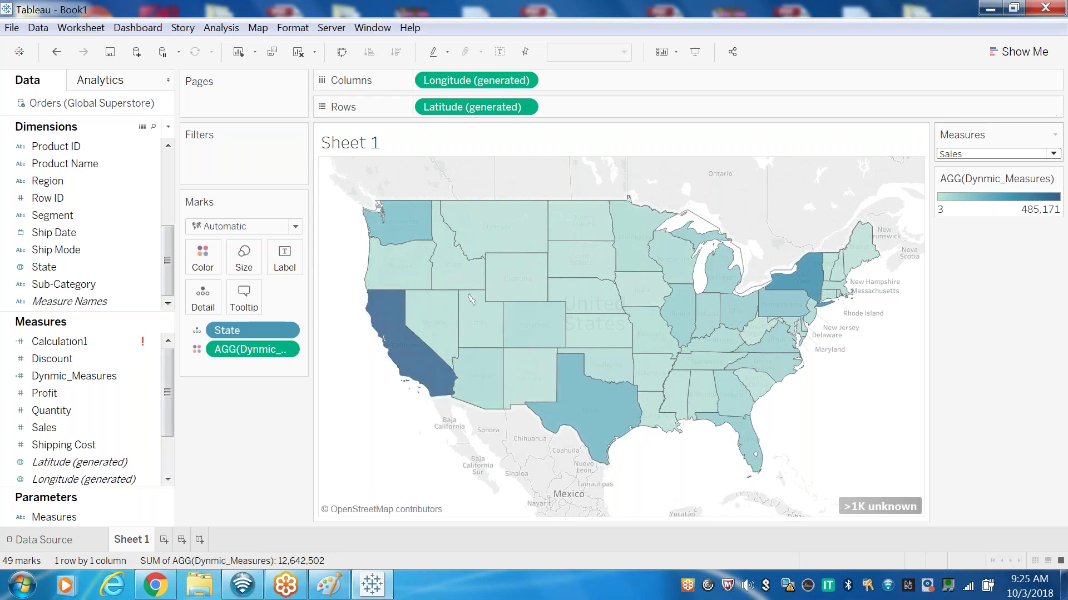
click(1053, 155)
click(983, 183)
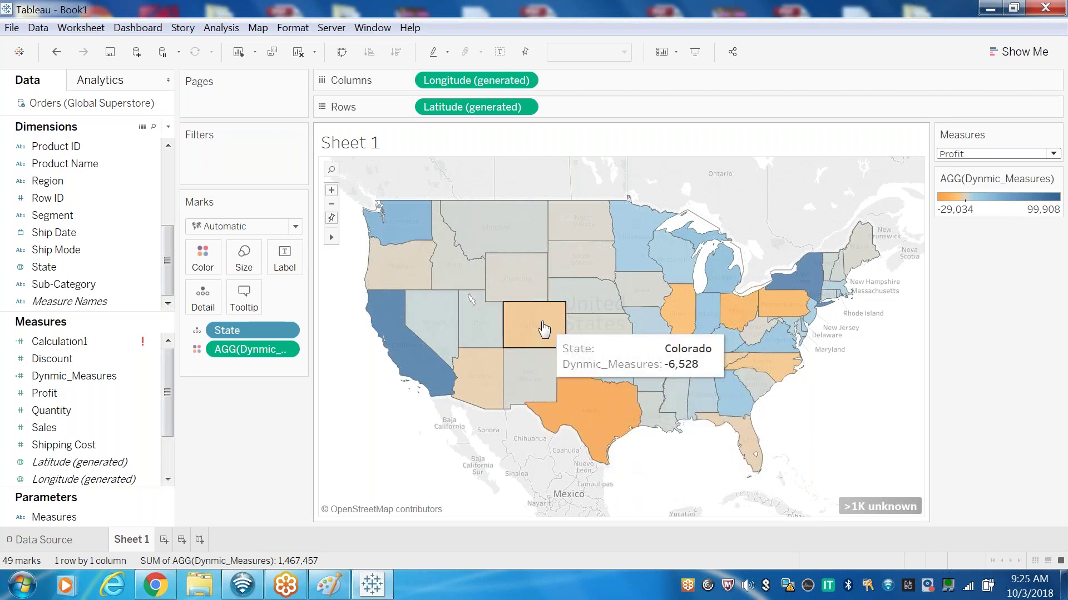
click(1056, 156)
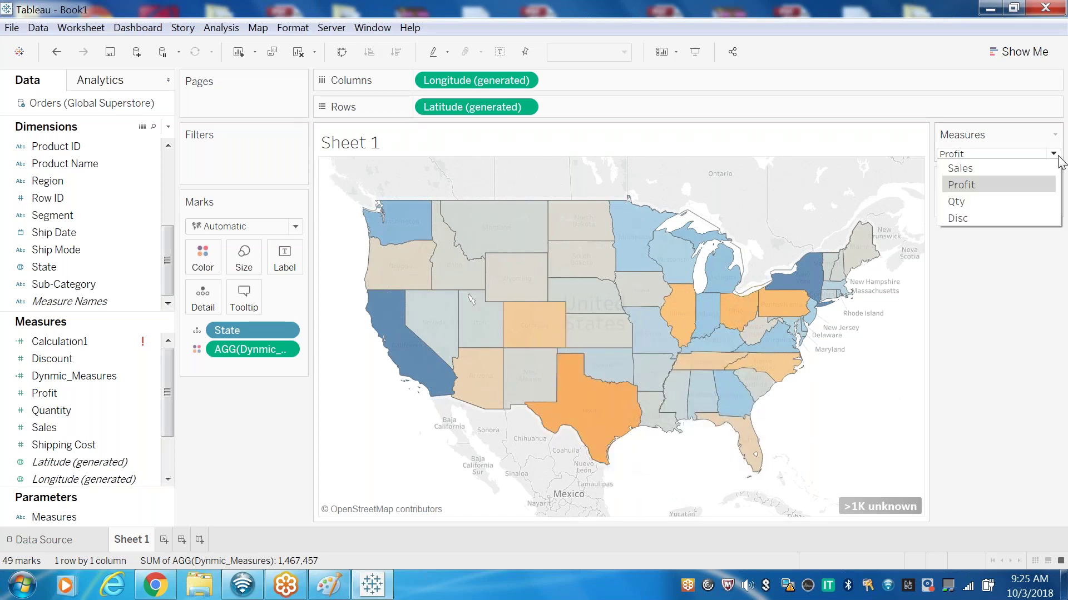
click(949, 215)
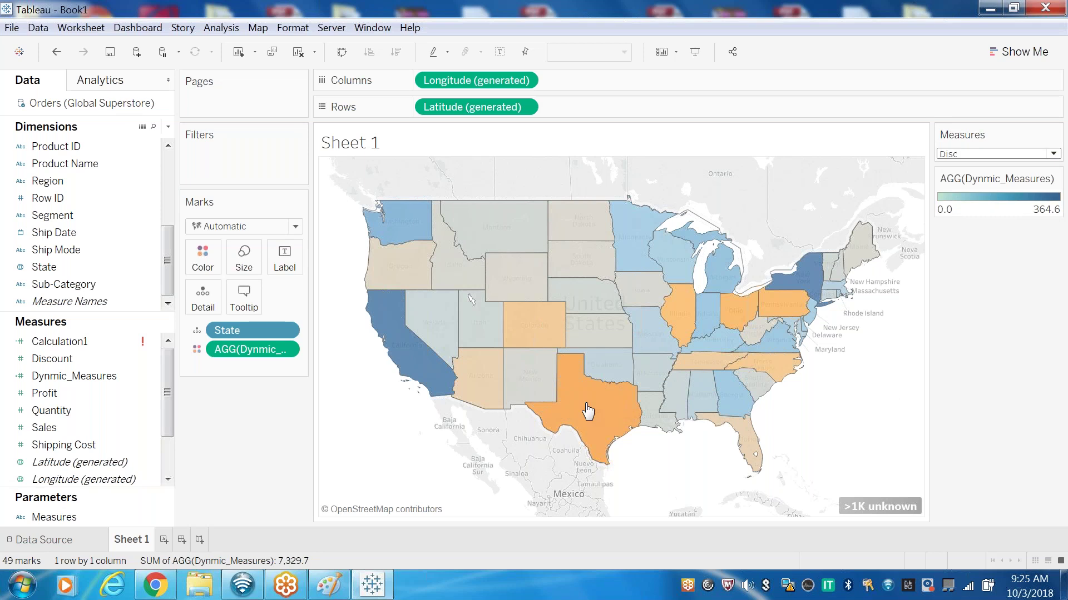
Set the Dynmic_Measures colour palette to Orange-Blue Diverging.
click(1055, 179)
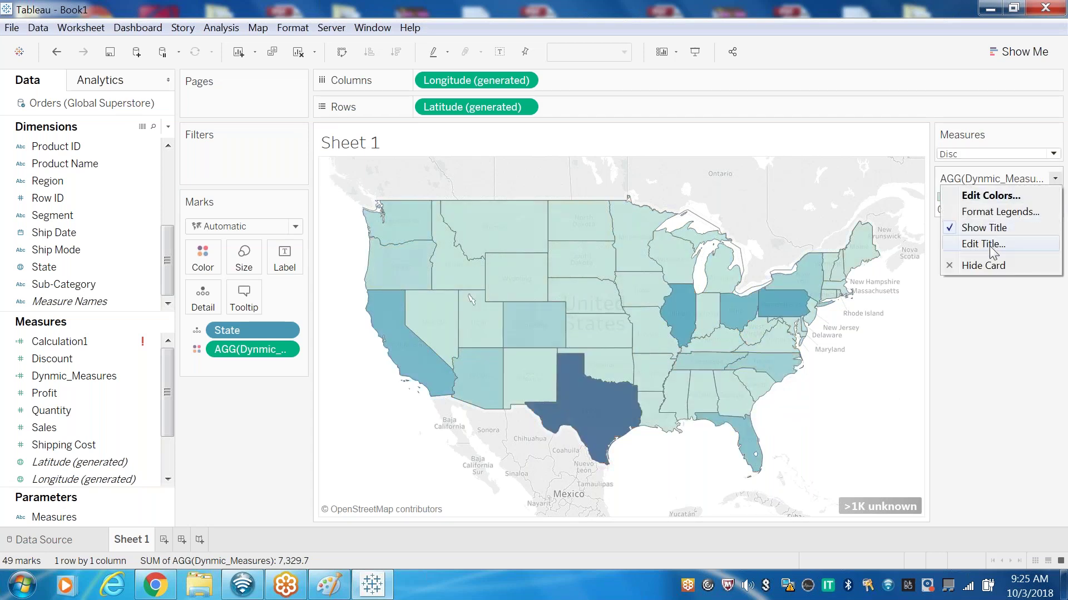
click(993, 200)
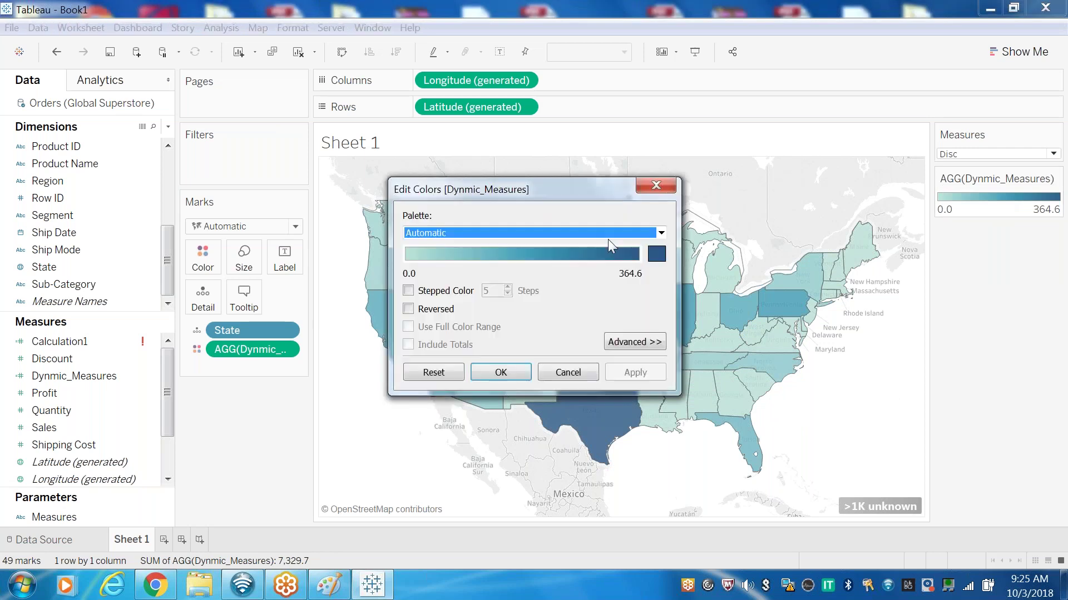
click(661, 234)
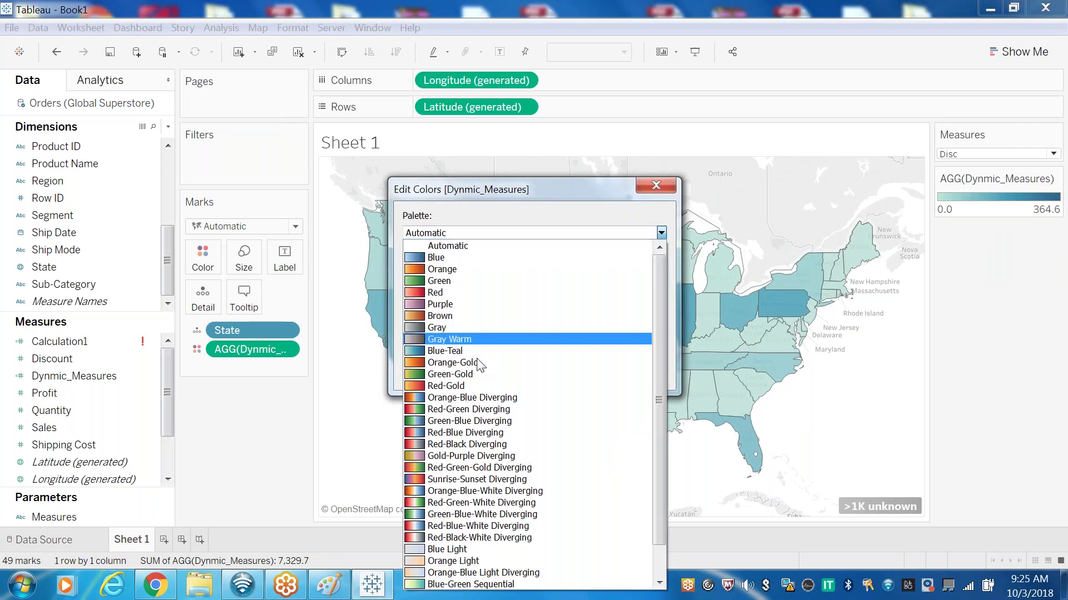
click(495, 398)
click(512, 372)
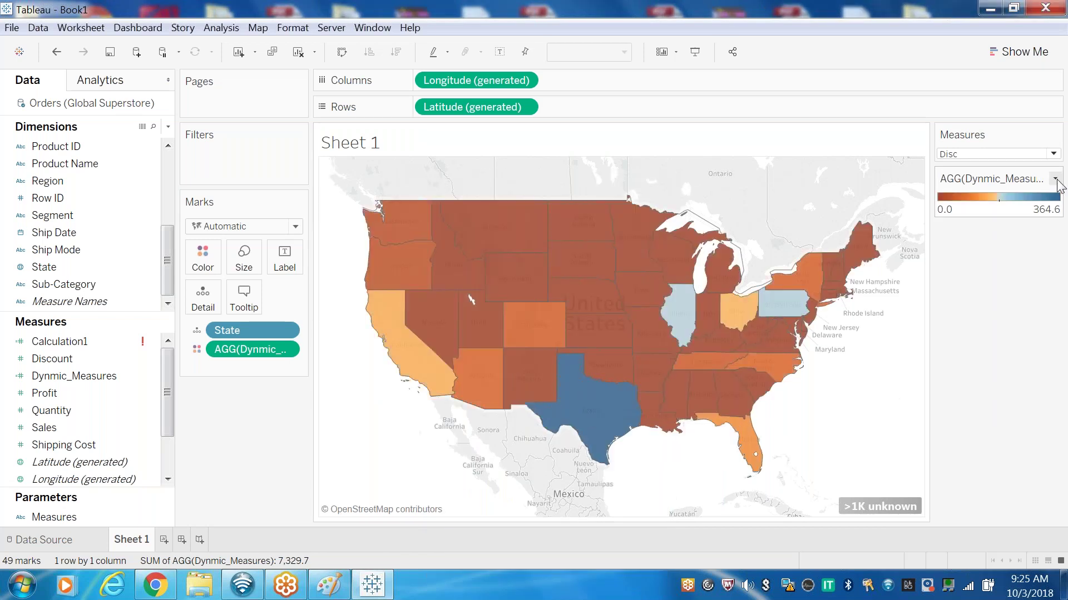
Check the orange-blue map colouring with the Measures parameter set to Profit and Qty.
click(1054, 155)
click(992, 166)
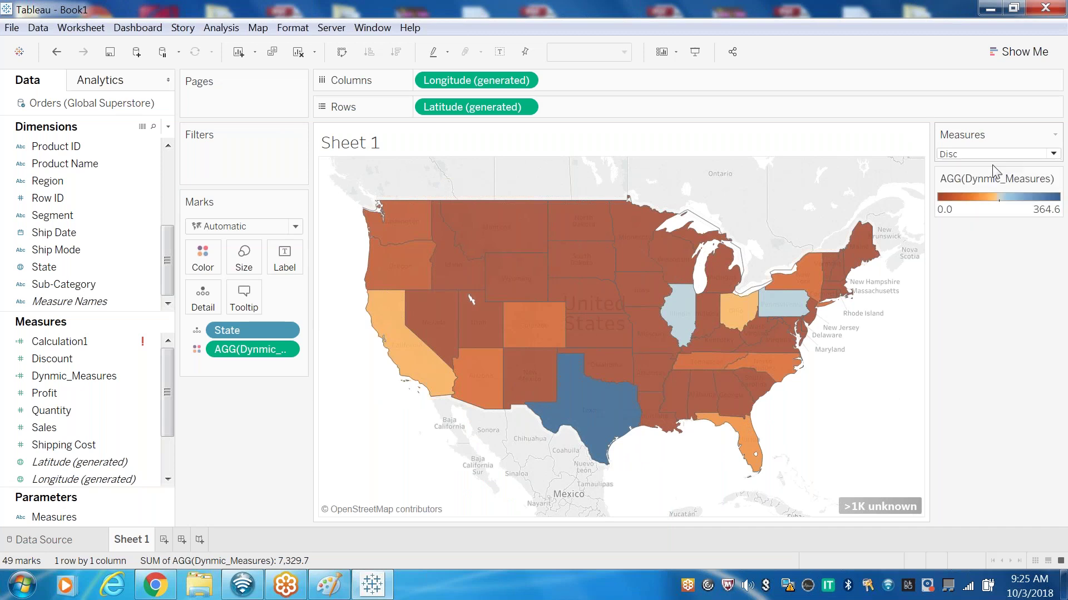
click(1053, 154)
click(966, 186)
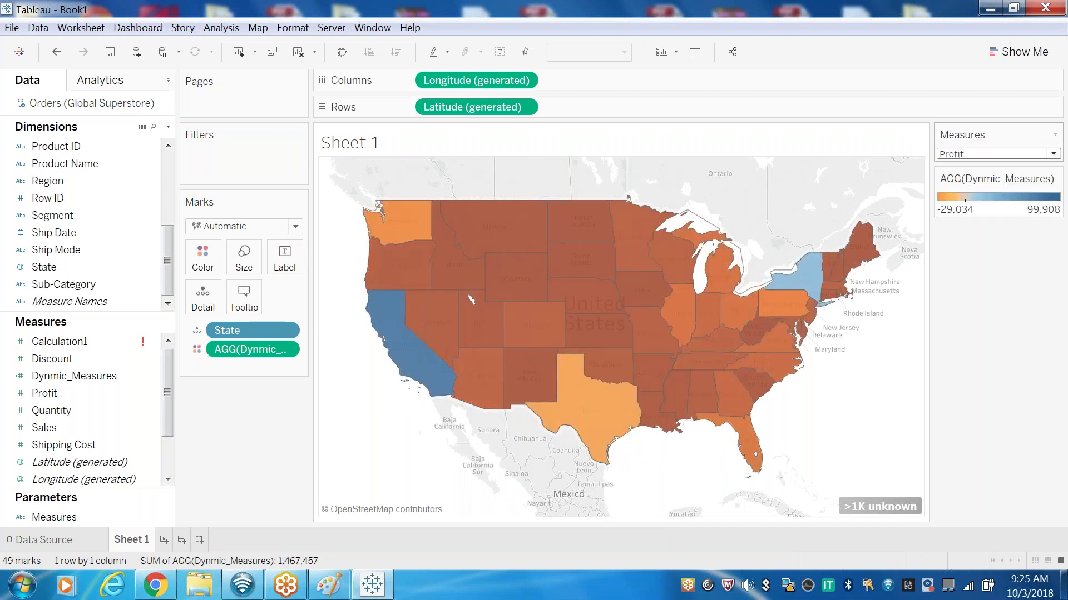
click(1054, 155)
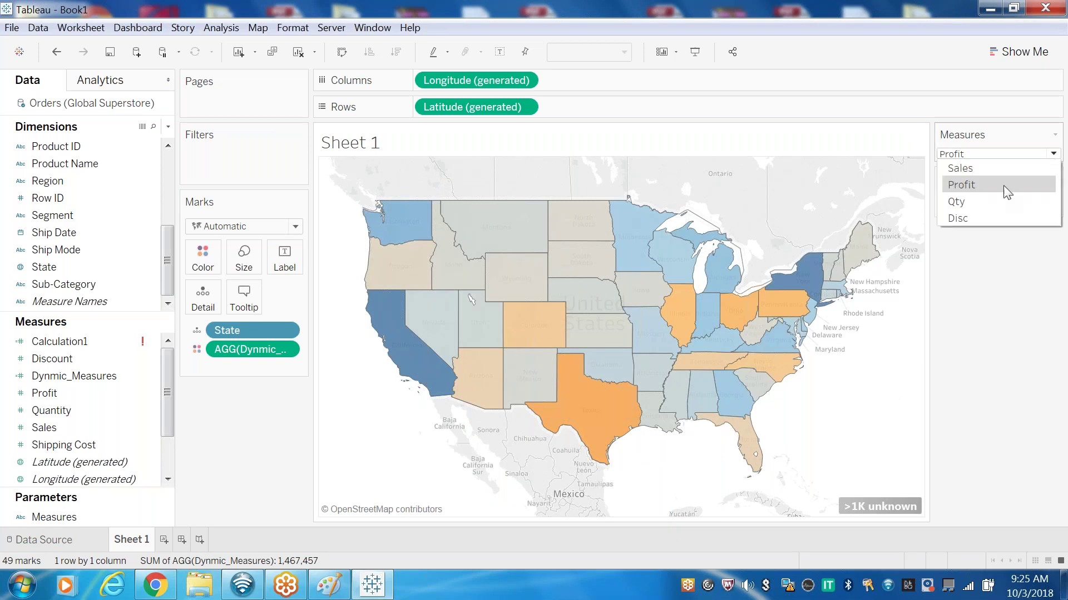
click(994, 202)
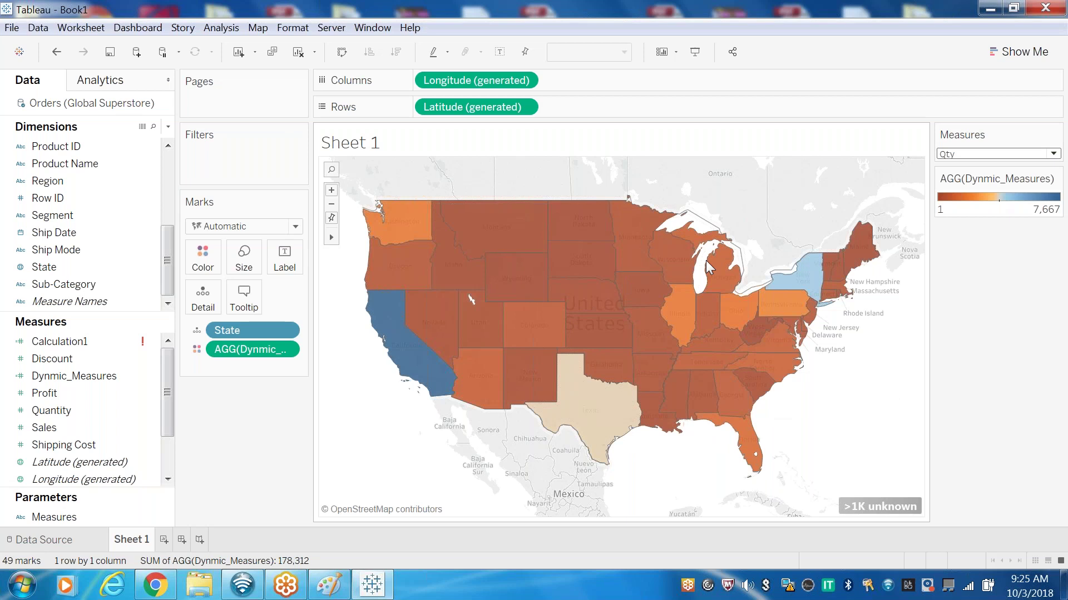
Set the Dynmic_Measures colour palette to Red-Blue Diverging.
click(1055, 179)
click(1005, 200)
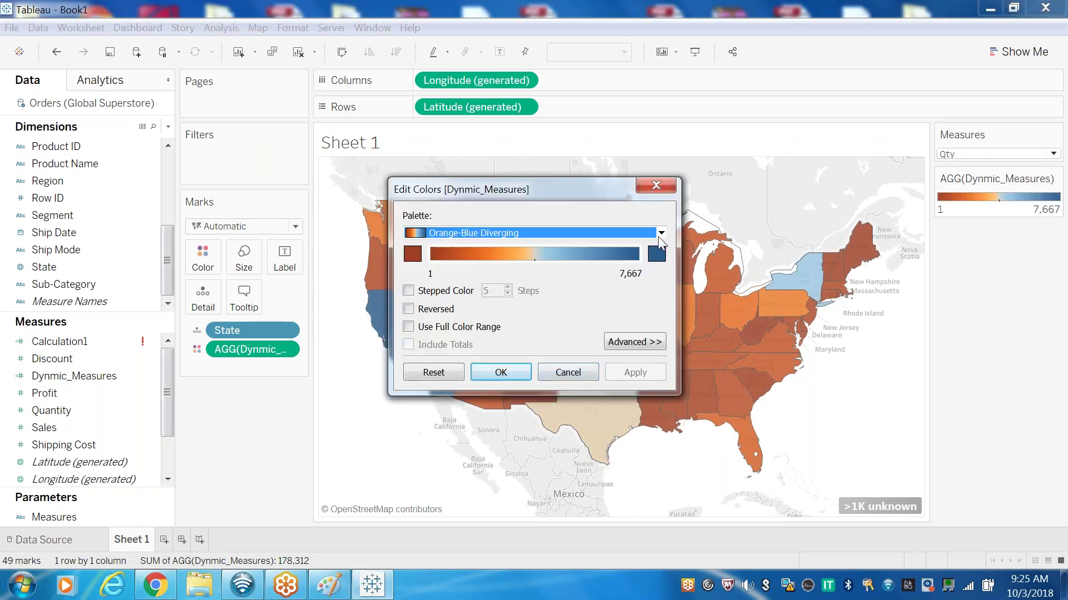
click(660, 234)
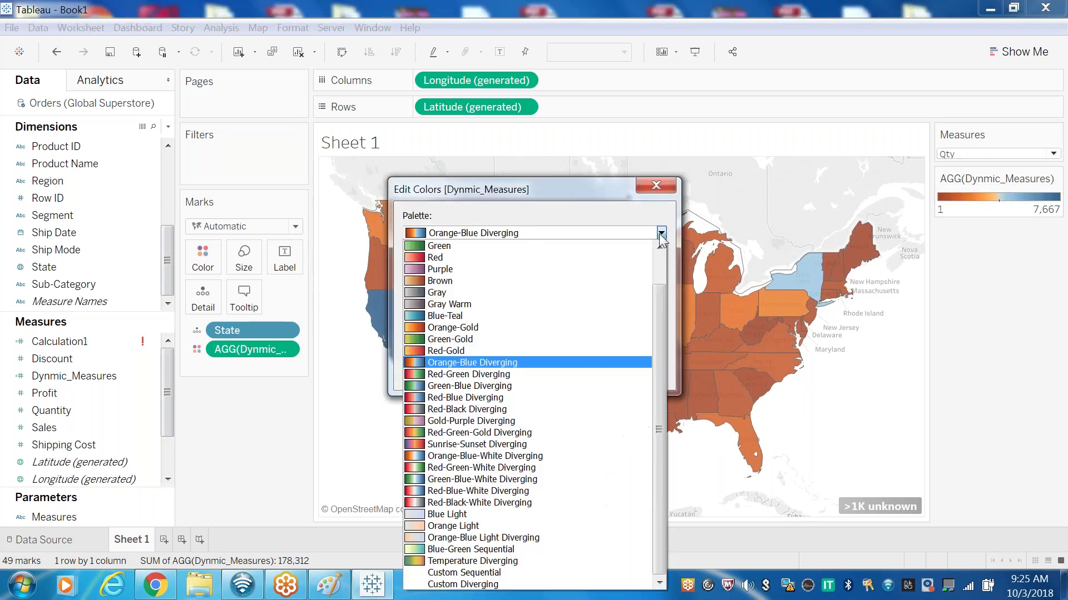
click(477, 399)
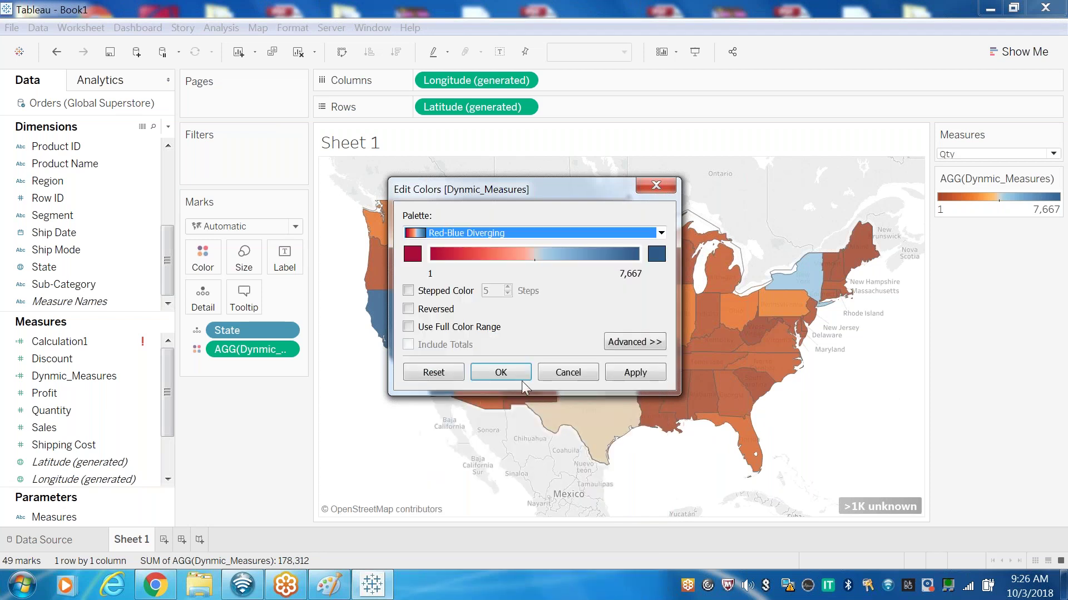
click(506, 372)
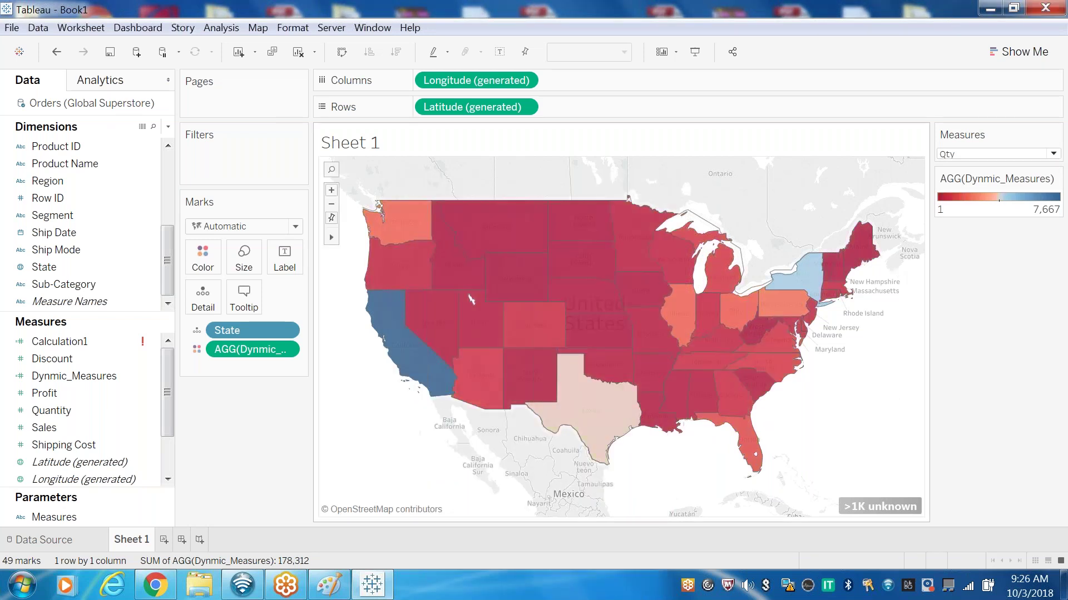
Check the red-blue map colouring by switching the Measures parameter to Sales, Qty and Profit.
click(988, 154)
click(986, 166)
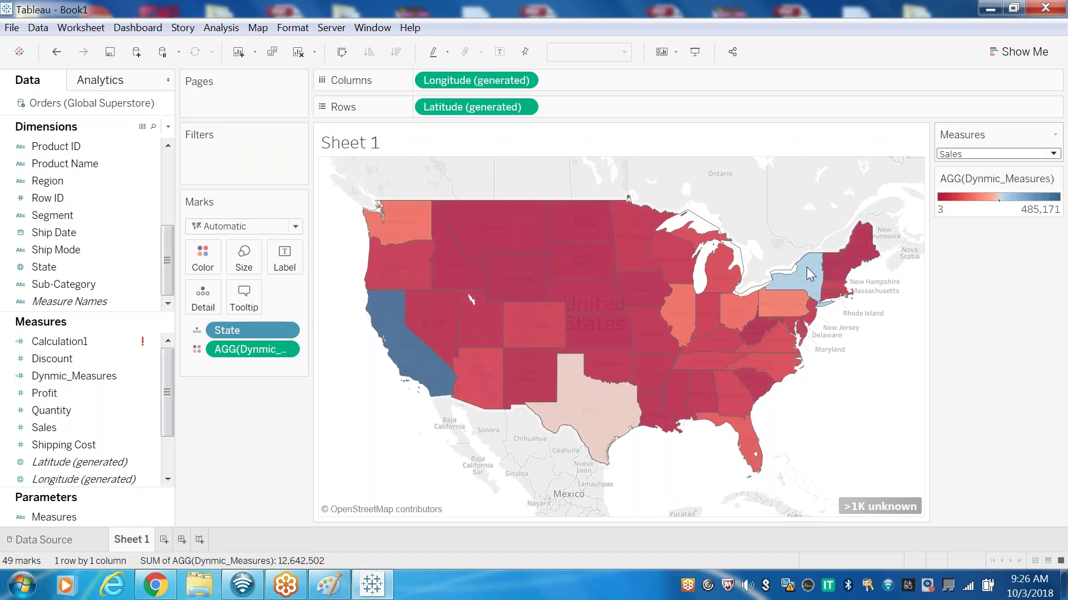
click(1053, 154)
click(962, 201)
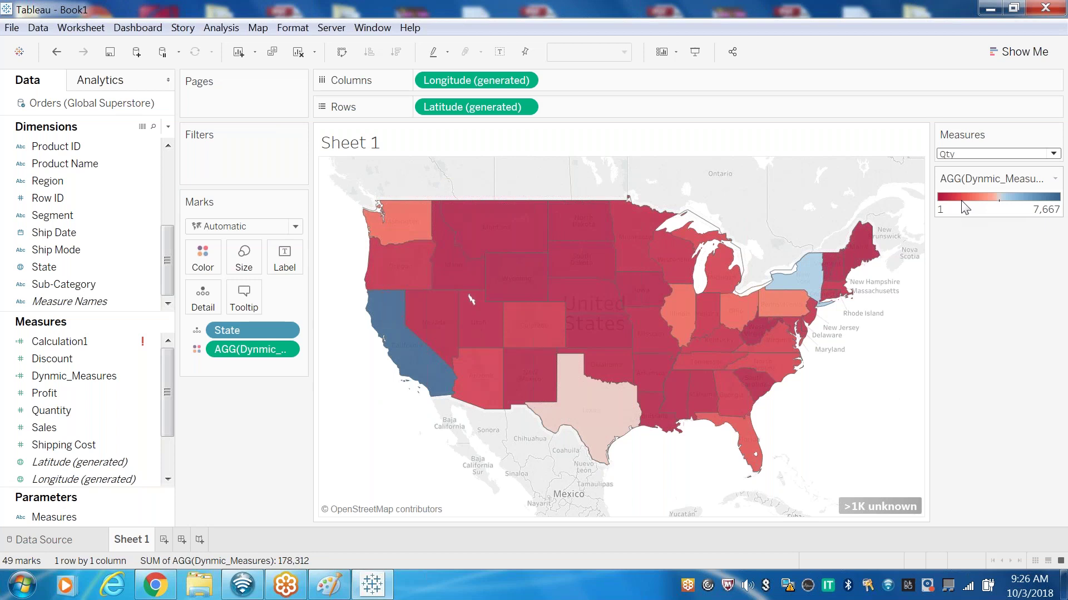
click(1054, 155)
click(979, 185)
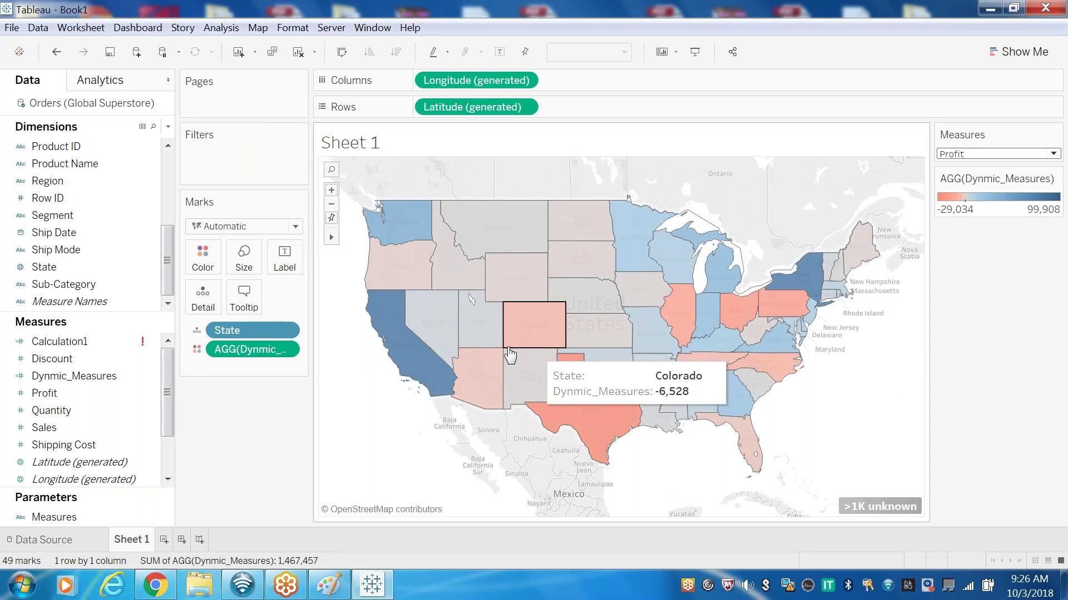
Replace the Sheet Name placeholder in the sheet title with the text "Profit hotspot by sate".
double_click(411, 143)
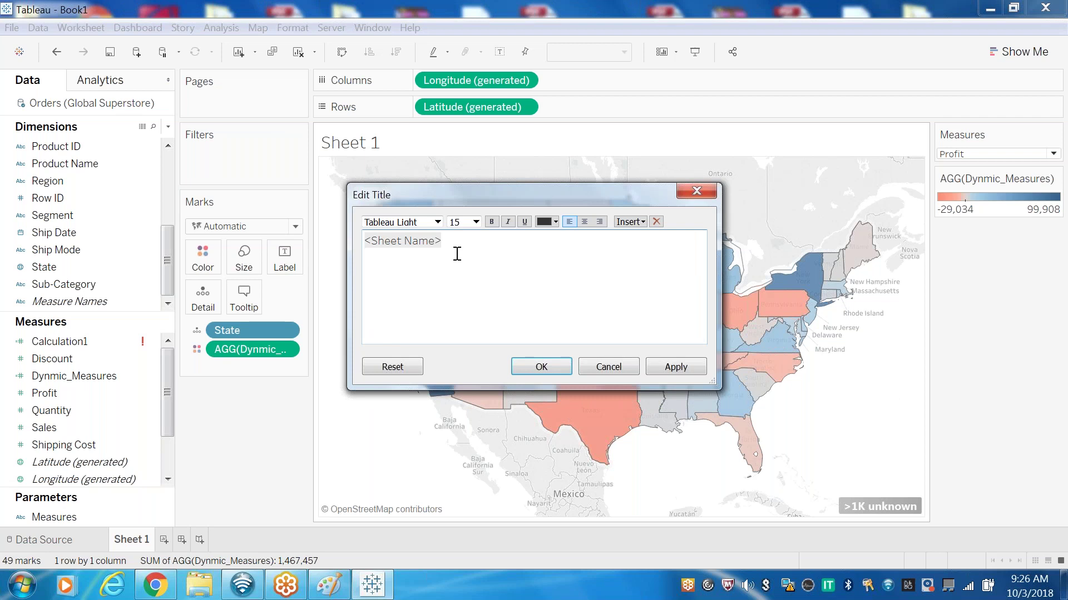
text(Pr)
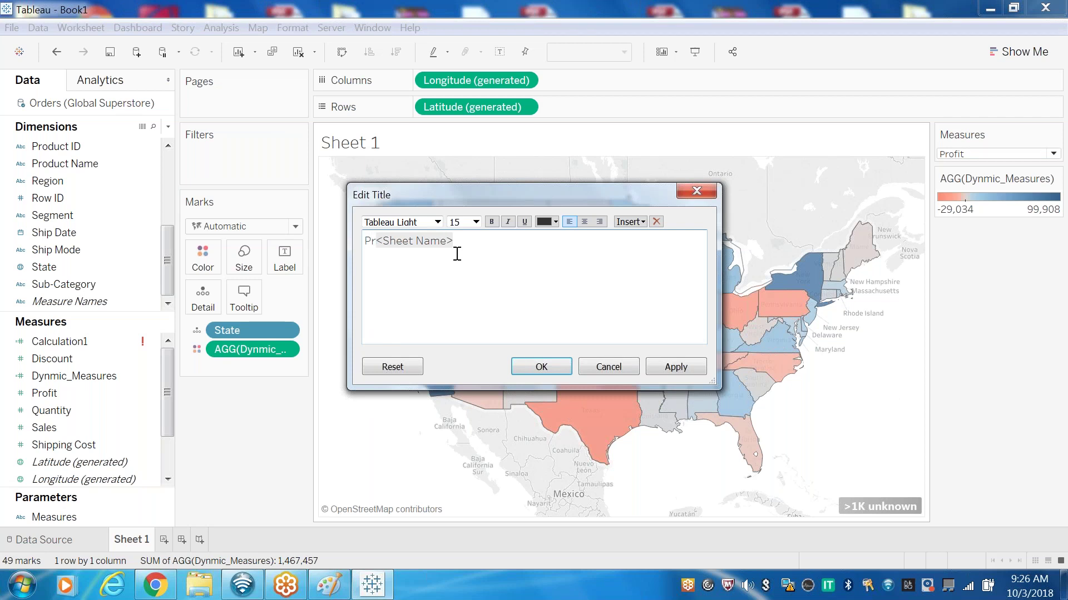
key(BackSpace)
key(BackSpace)
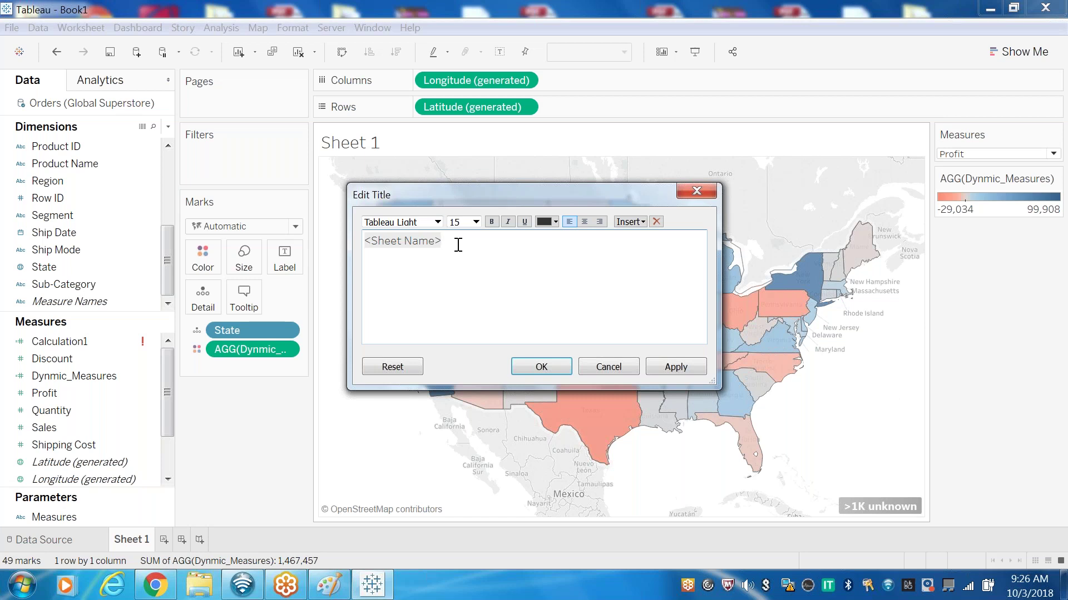
key(BackSpace)
key(BackSpace)
key(BackSpace)
key(BackSpace)
key(BackSpace)
key(BackSpace)
key(BackSpace)
key(BackSpace)
key(BackSpace)
key(BackSpace)
key(BackSpace)
key(BackSpace)
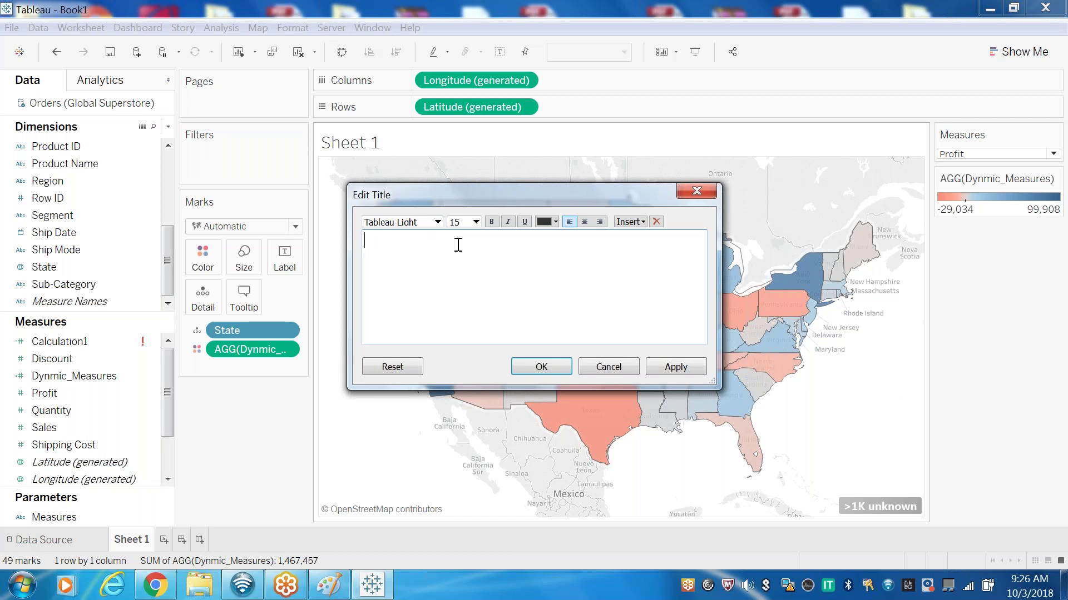
text(Profit wise sasa)
key(BackSpace)
key(BackSpace)
key(BackSpace)
key(BackSpace)
key(BackSpace)
key(BackSpace)
text(hotspot by sate)
click(550, 365)
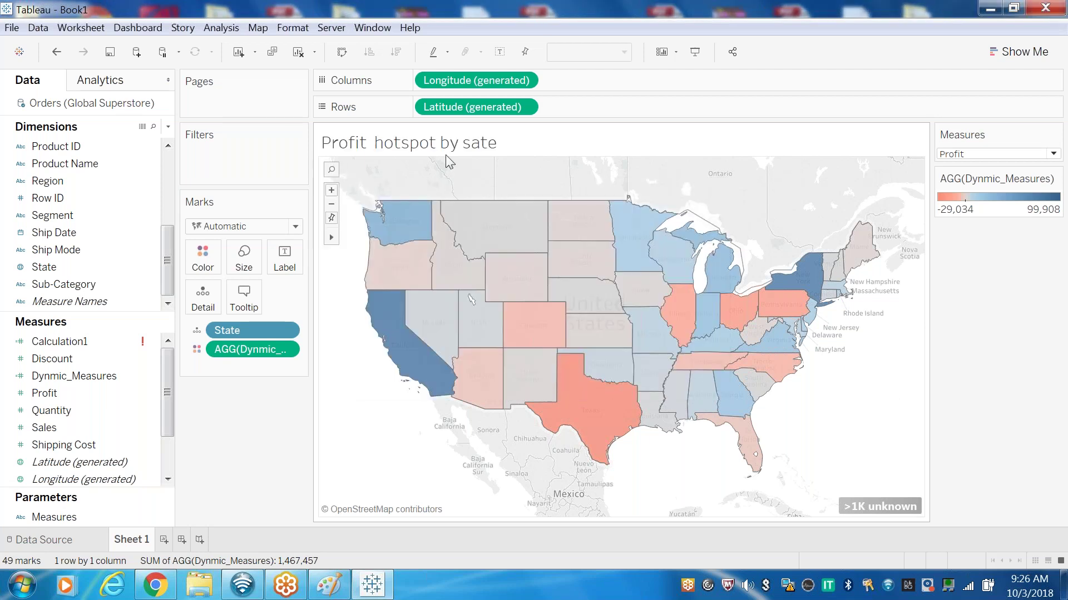
Switch the Measures parameter to Qty and replace the word Profit in the sheet title with the Parameters.Measures field.
click(1054, 154)
click(967, 206)
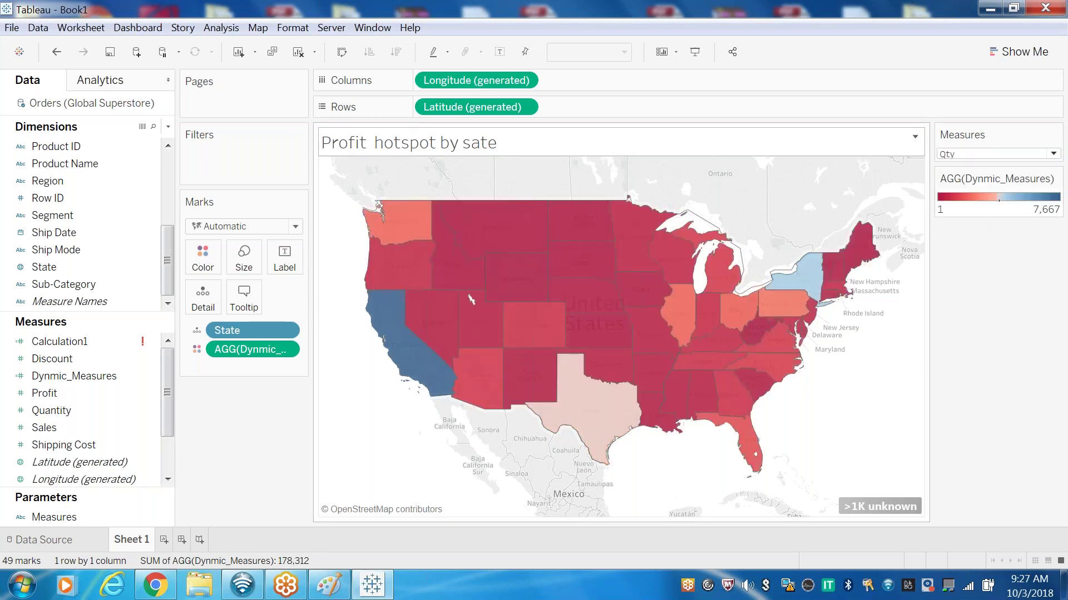
double_click(639, 143)
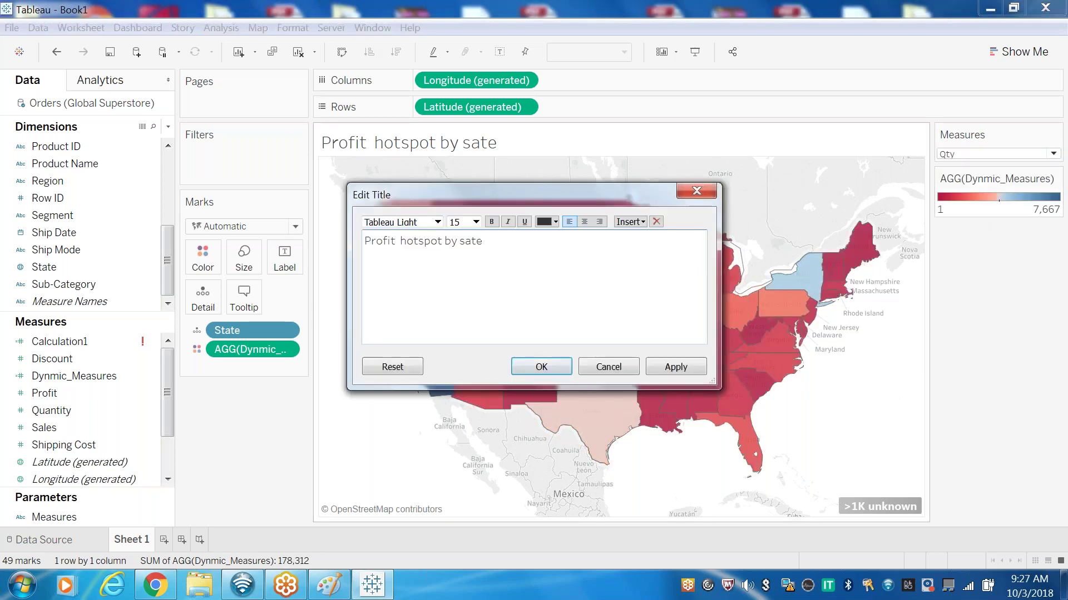
double_click(397, 242)
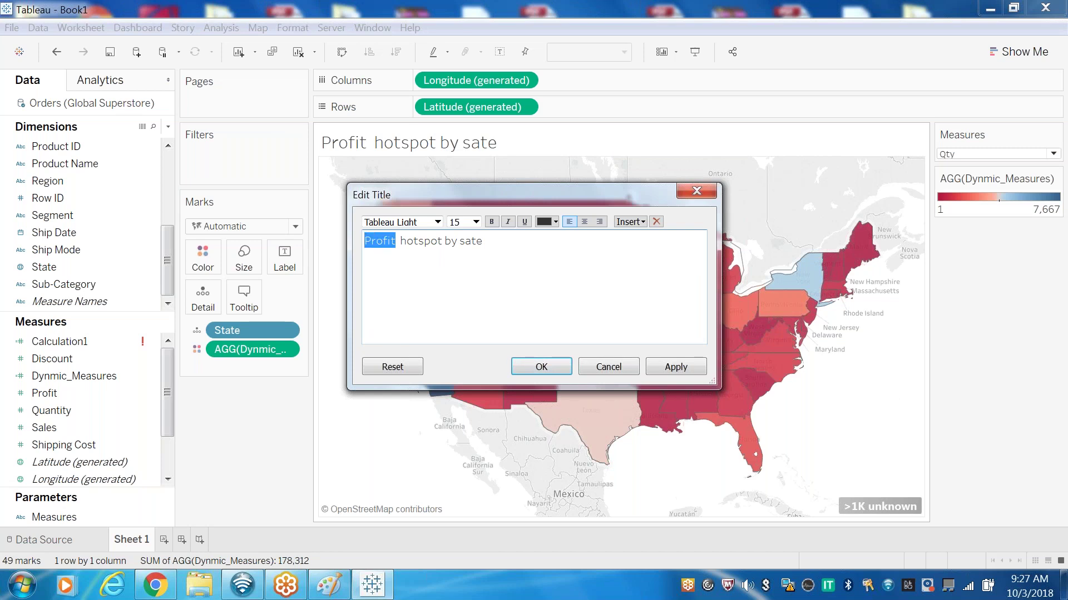
key(BackSpace)
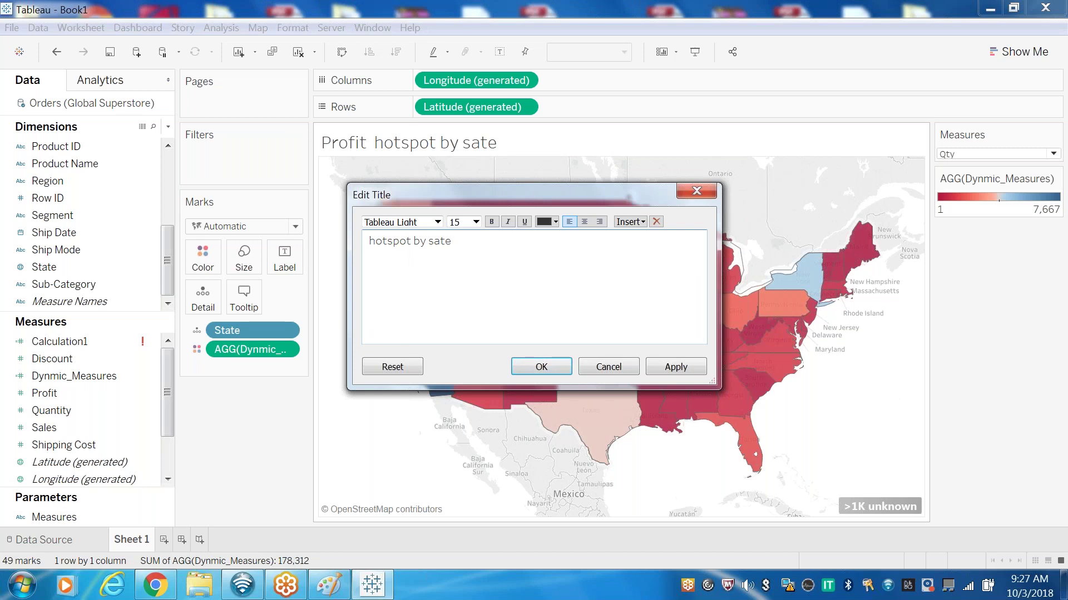
click(643, 225)
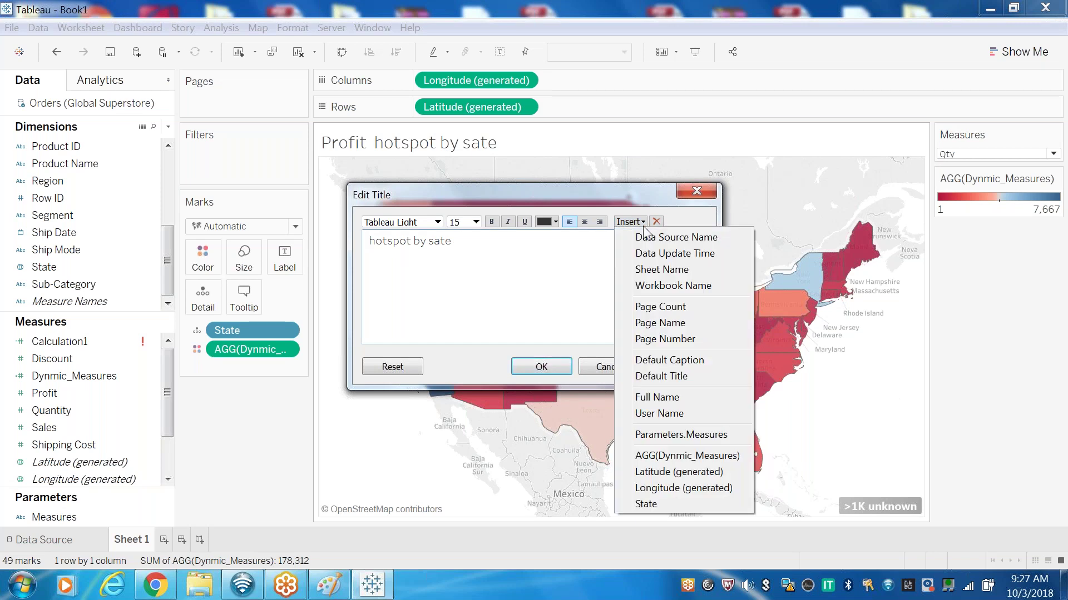
click(683, 435)
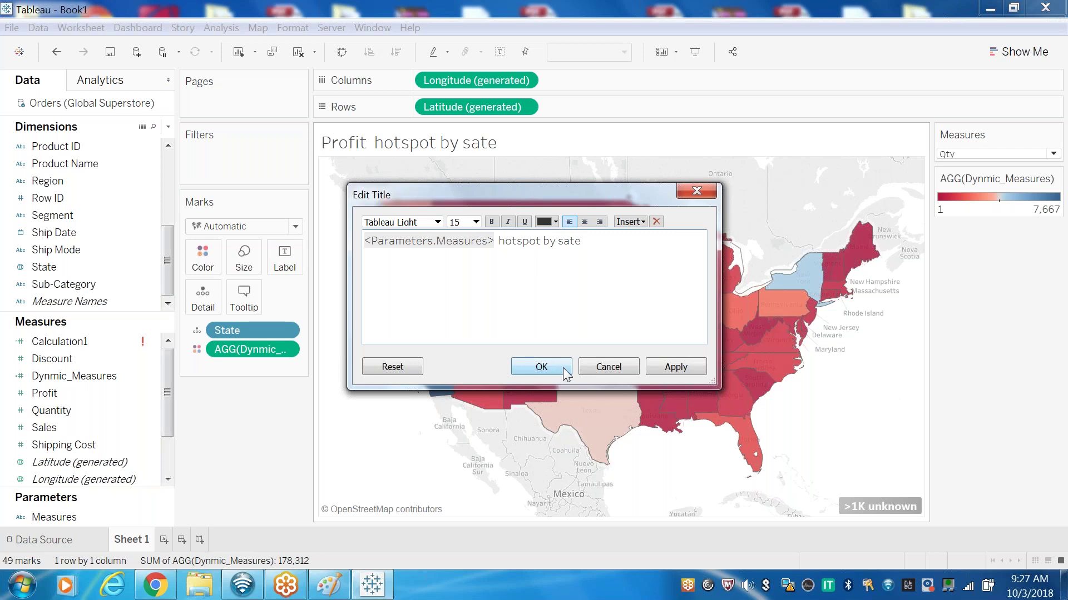
click(555, 368)
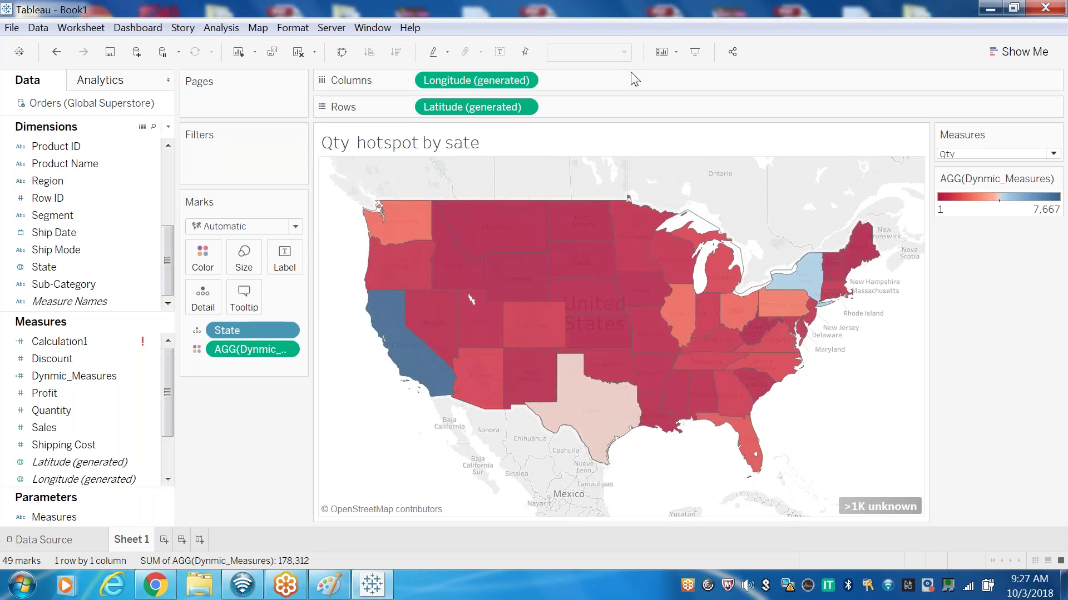
Fill the sheet title's background with bright green shading.
right_click(637, 152)
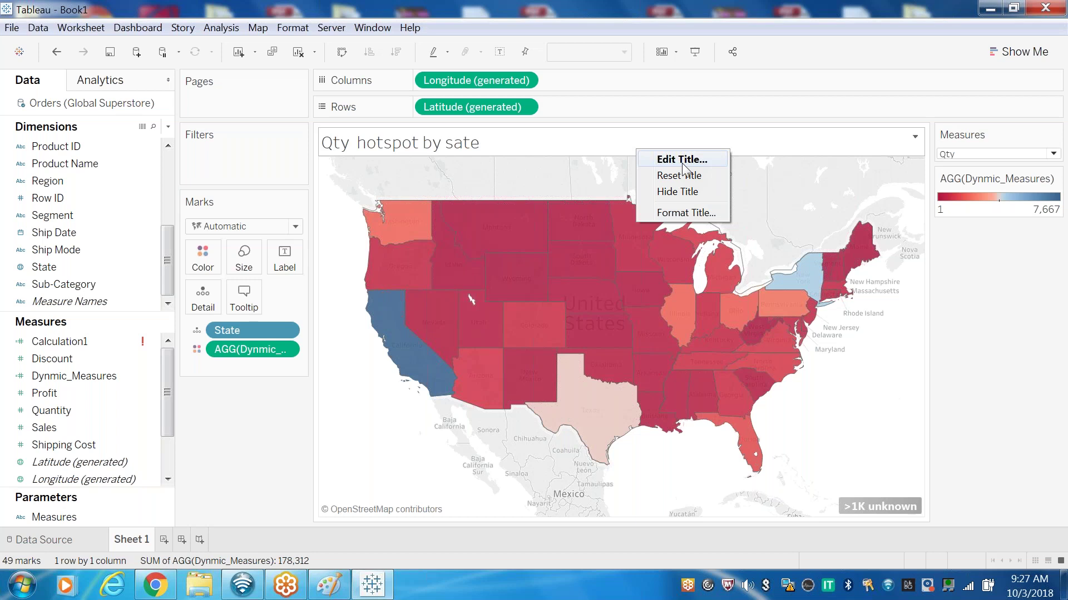
click(683, 213)
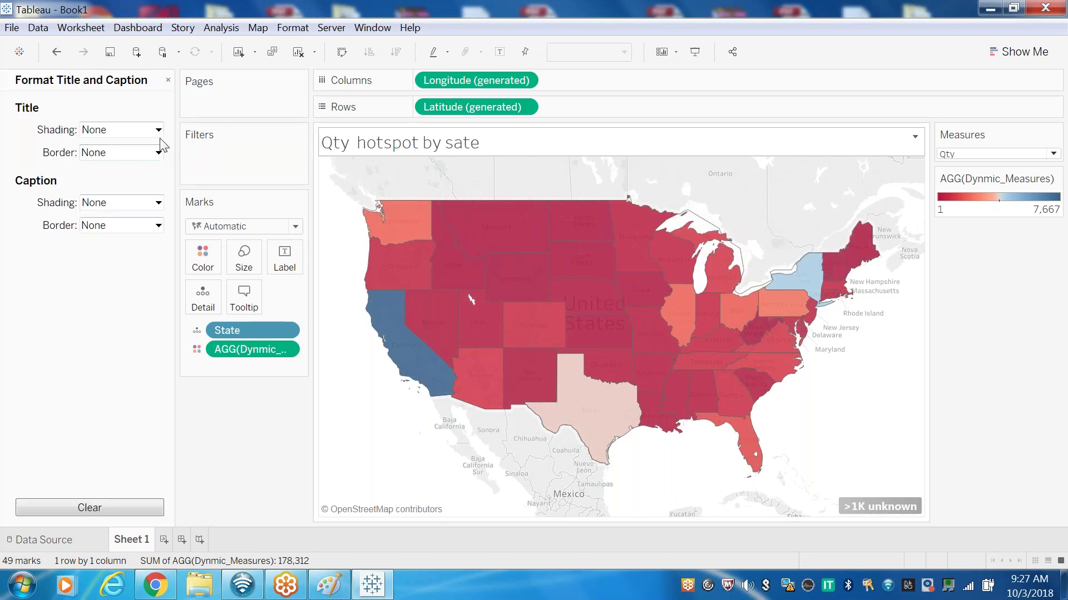
click(158, 130)
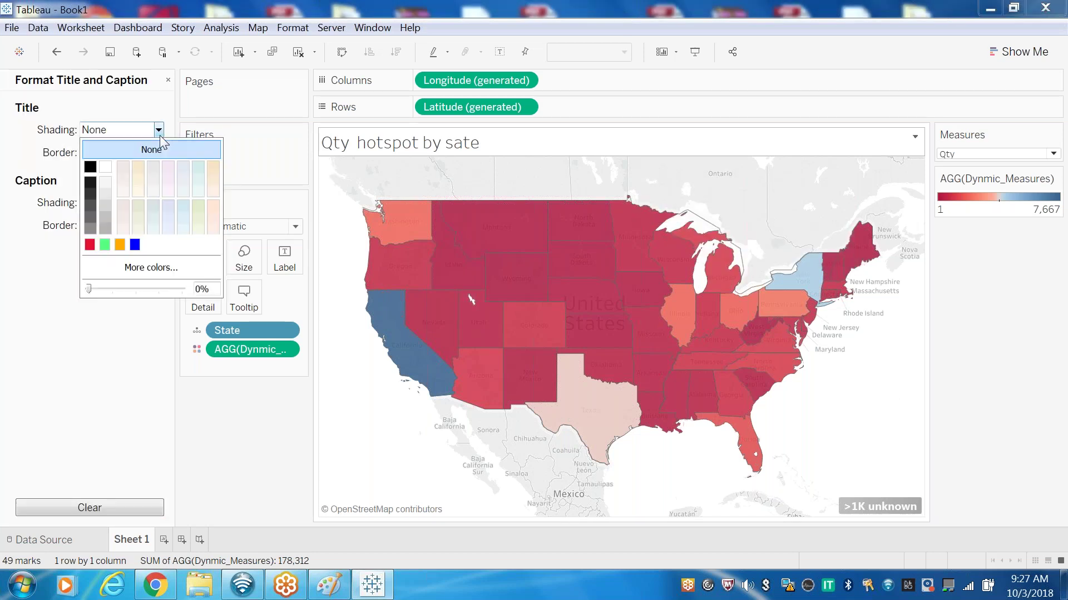
click(105, 244)
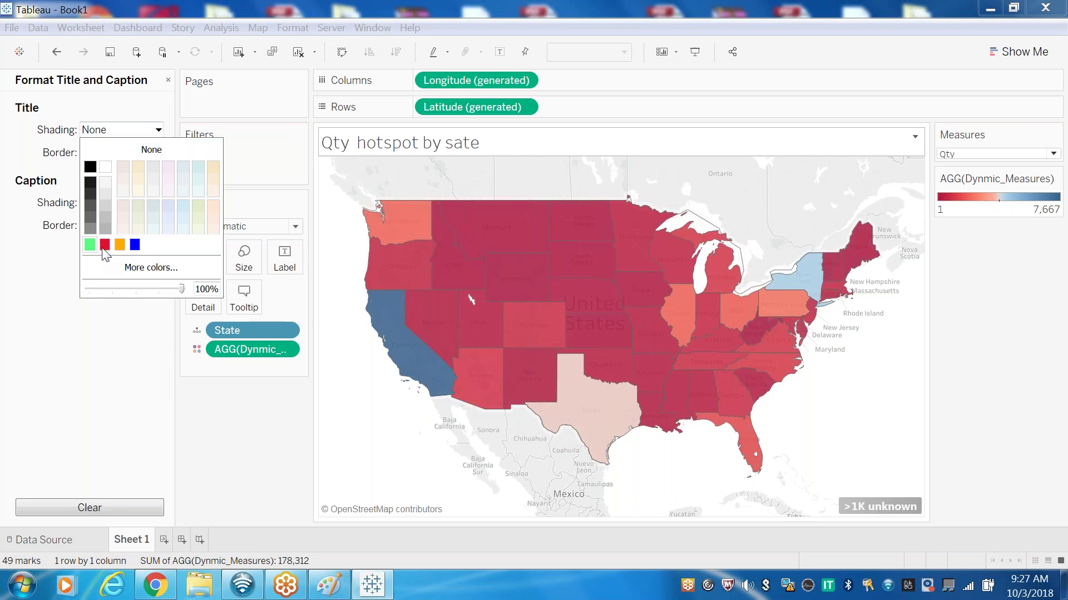
click(140, 109)
Add a red border in the thinnest line weight around the sheet title.
click(158, 152)
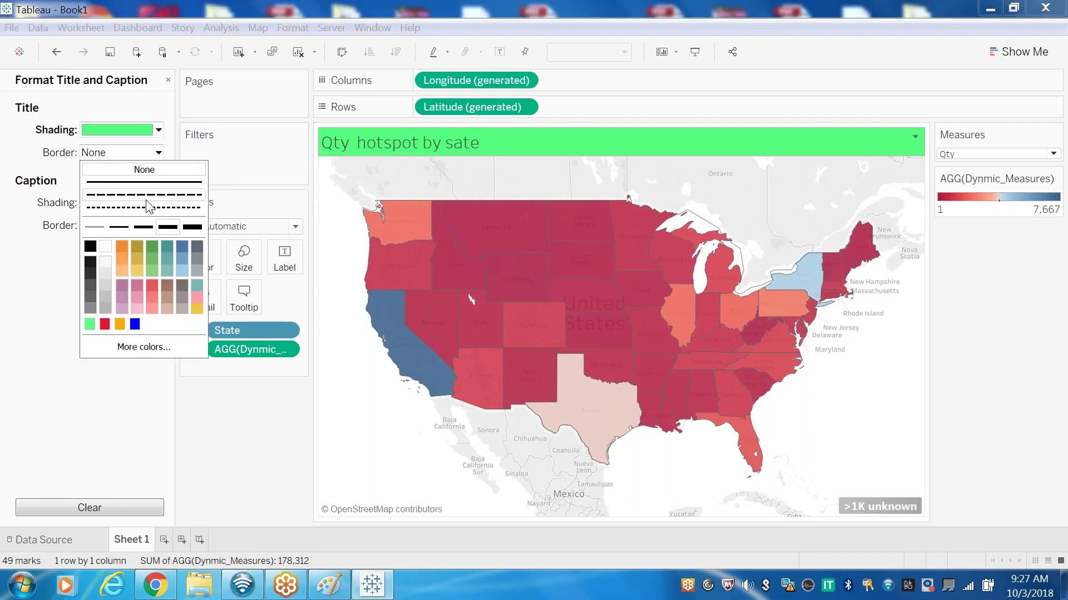
click(105, 324)
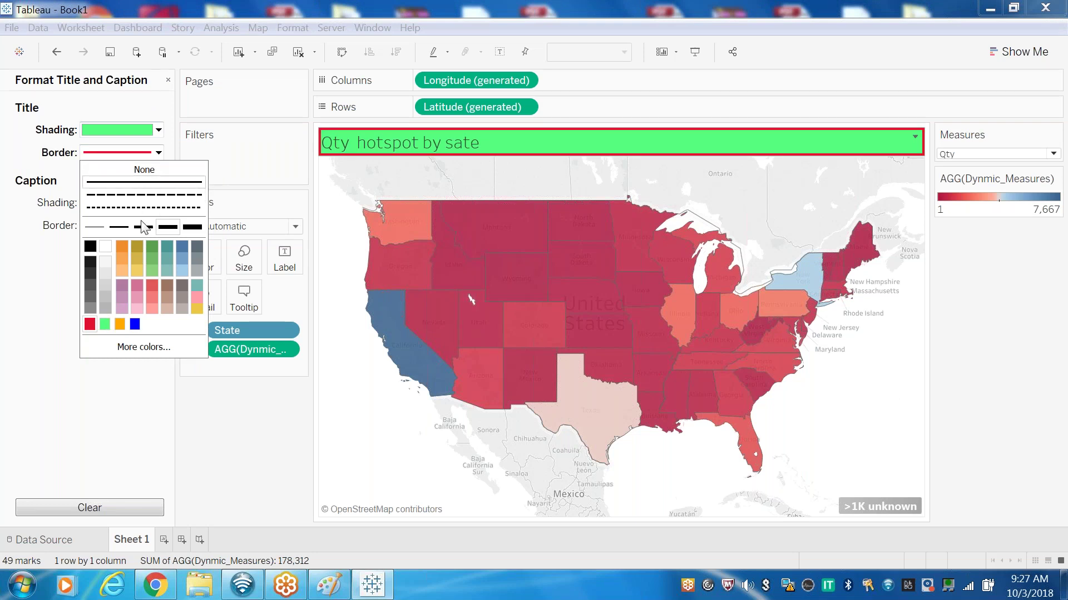
click(94, 227)
click(530, 144)
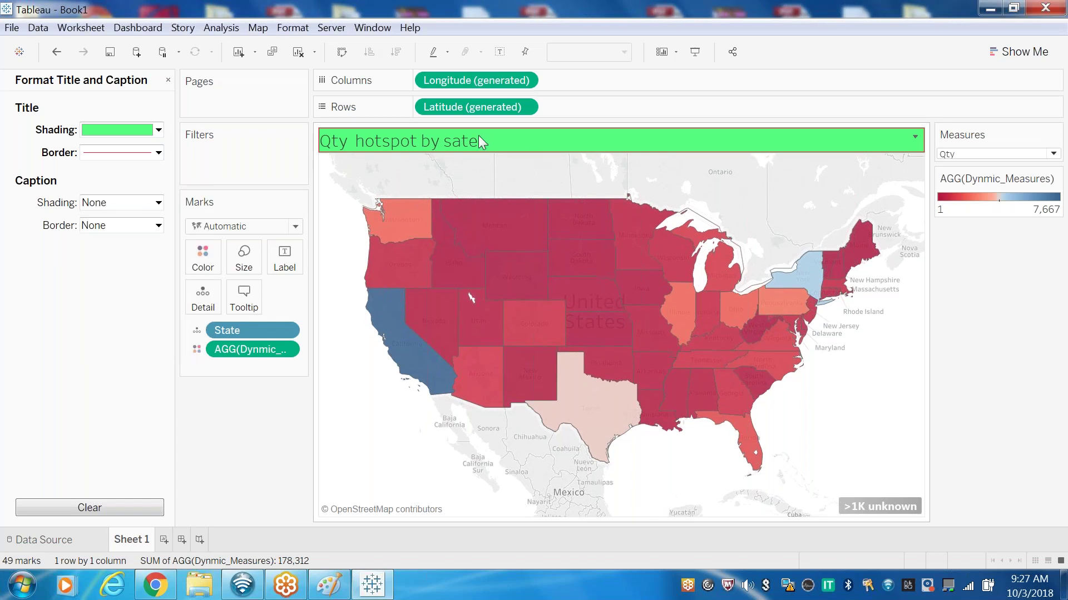
Set the font size of the whole sheet title, including the Parameters.Measures field, to 20.
right_click(478, 141)
click(530, 151)
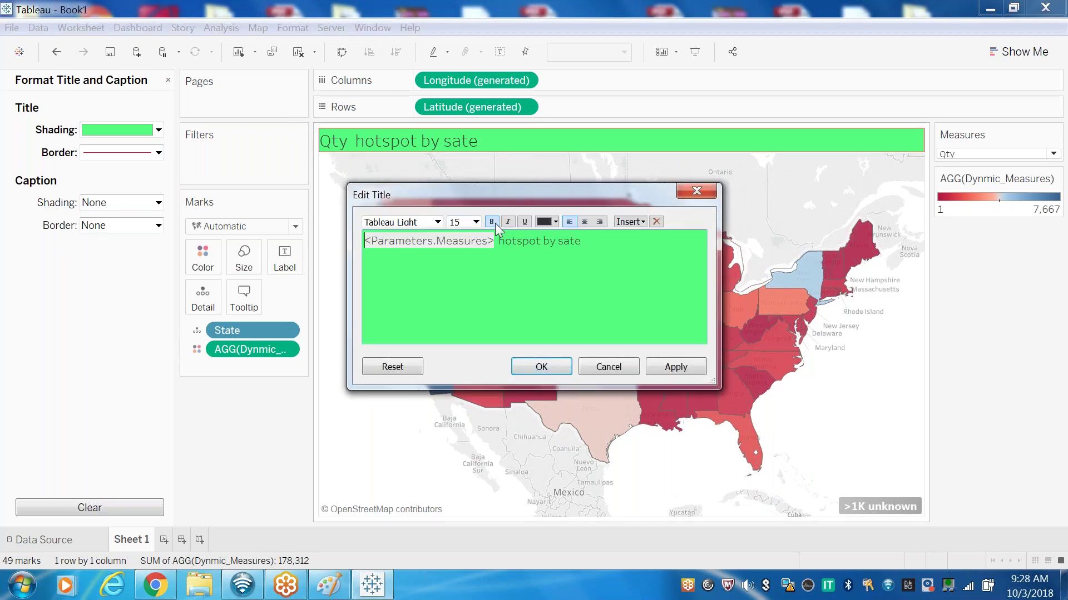
click(476, 222)
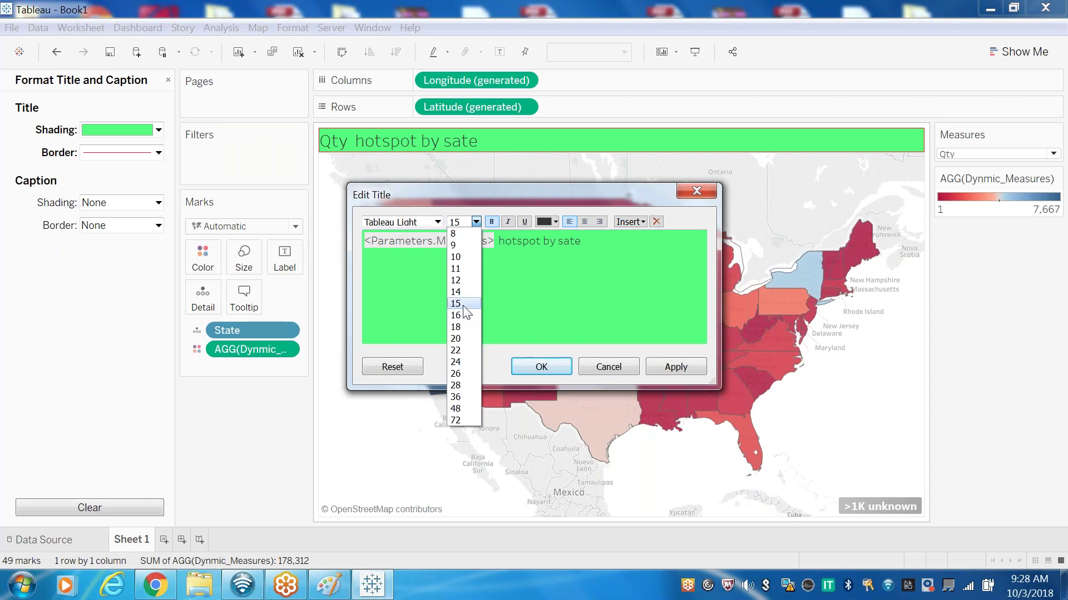
click(461, 328)
drag(599, 247, 364, 240)
click(476, 222)
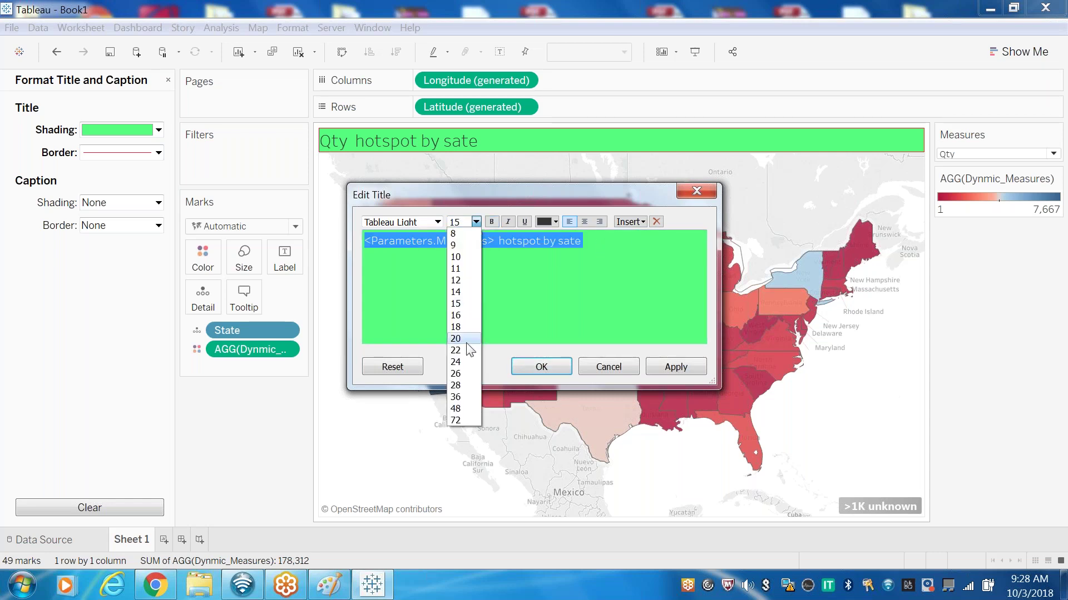
click(462, 341)
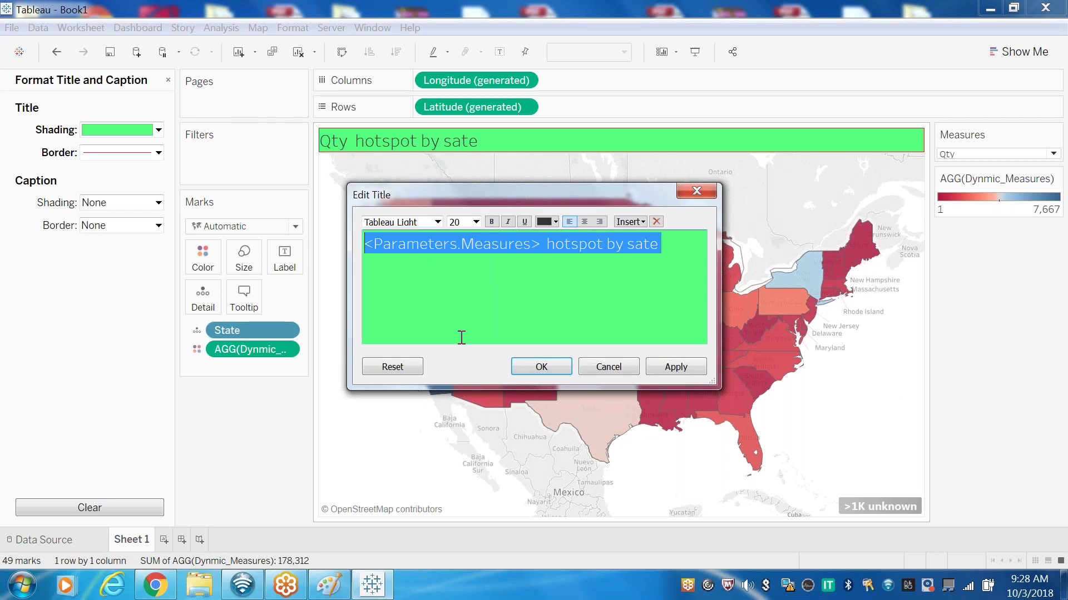
click(552, 368)
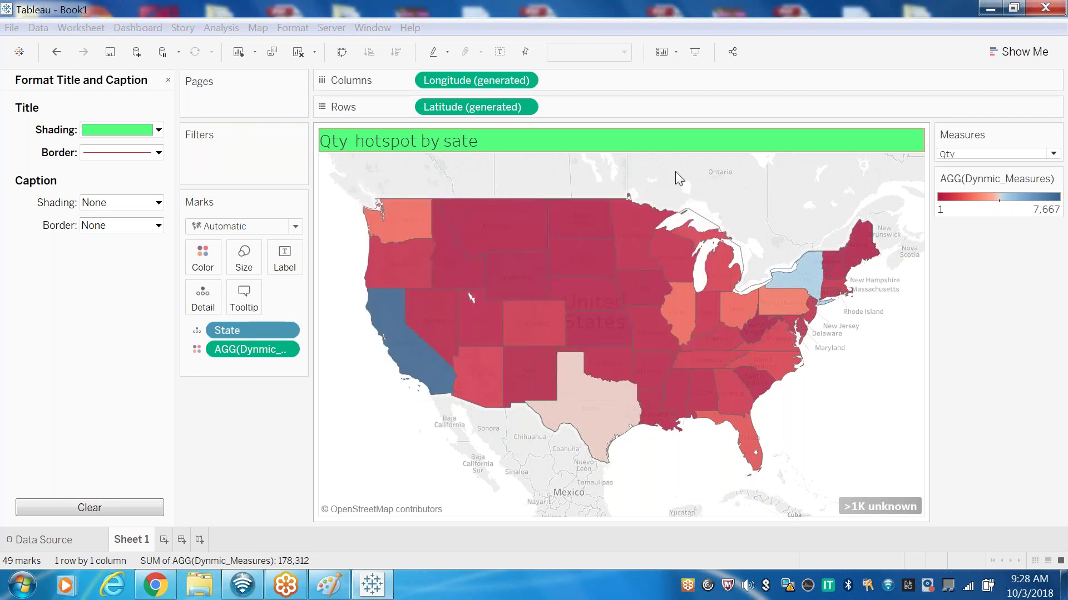
Check the dynamic title and map in presentation mode by switching the Measures parameter to Sales, Disc and Profit, and return to the worksheet.
click(693, 53)
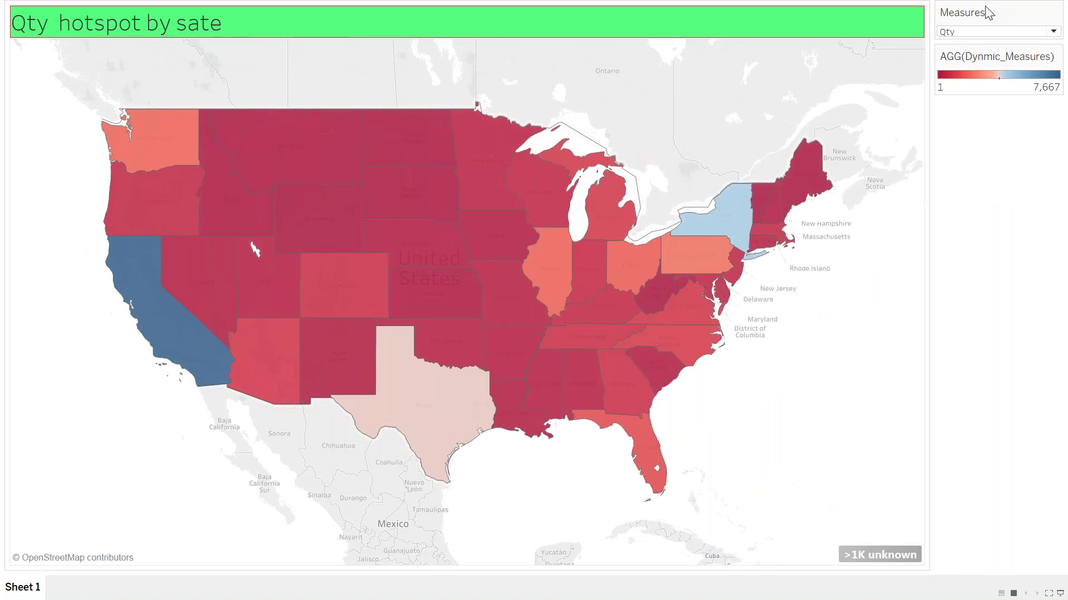
click(1053, 32)
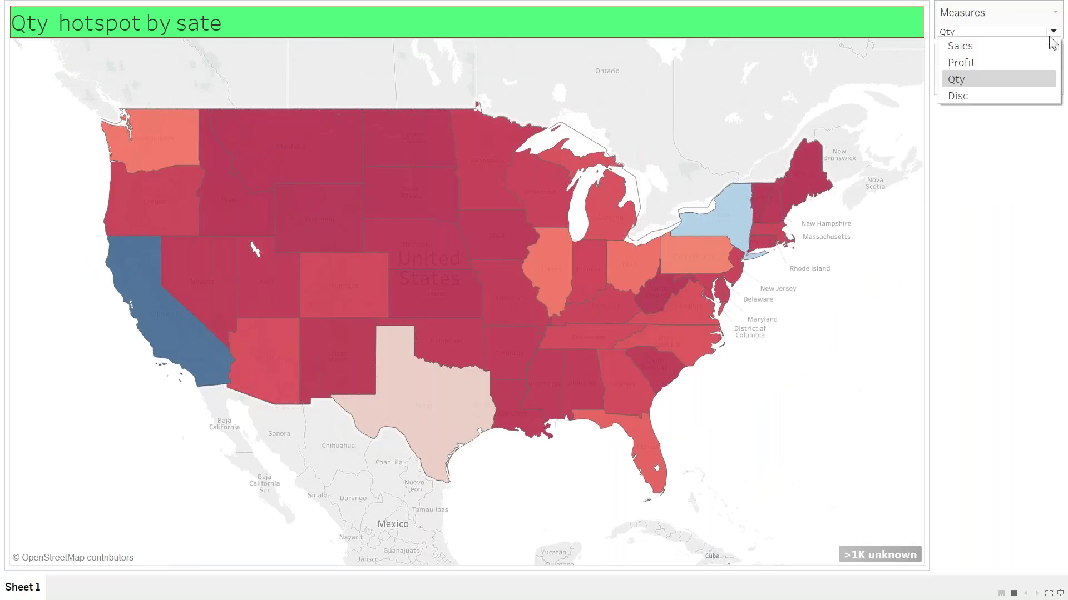
click(957, 44)
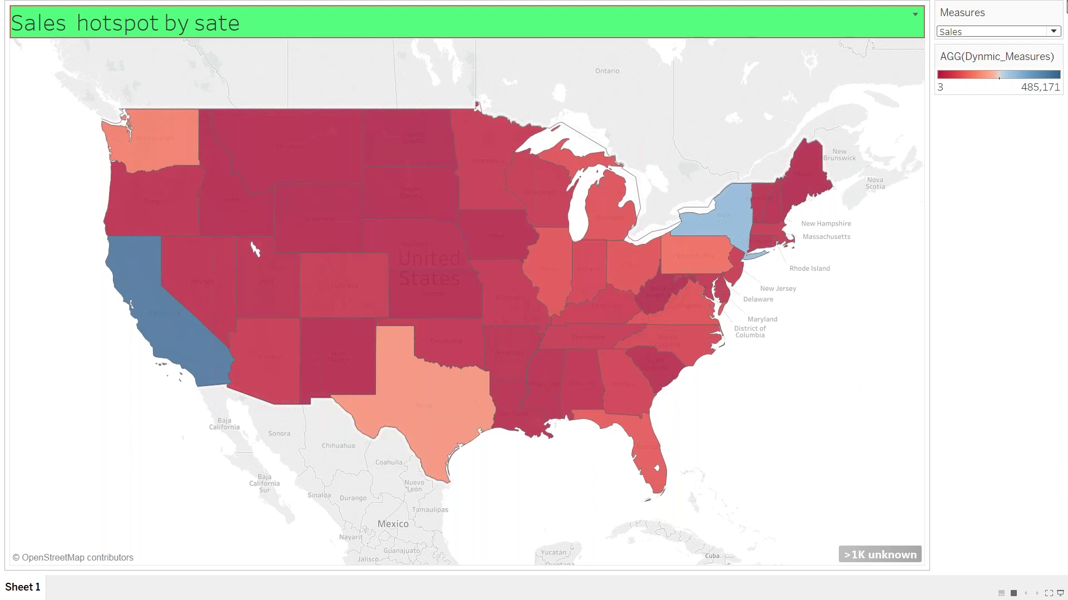
click(1053, 31)
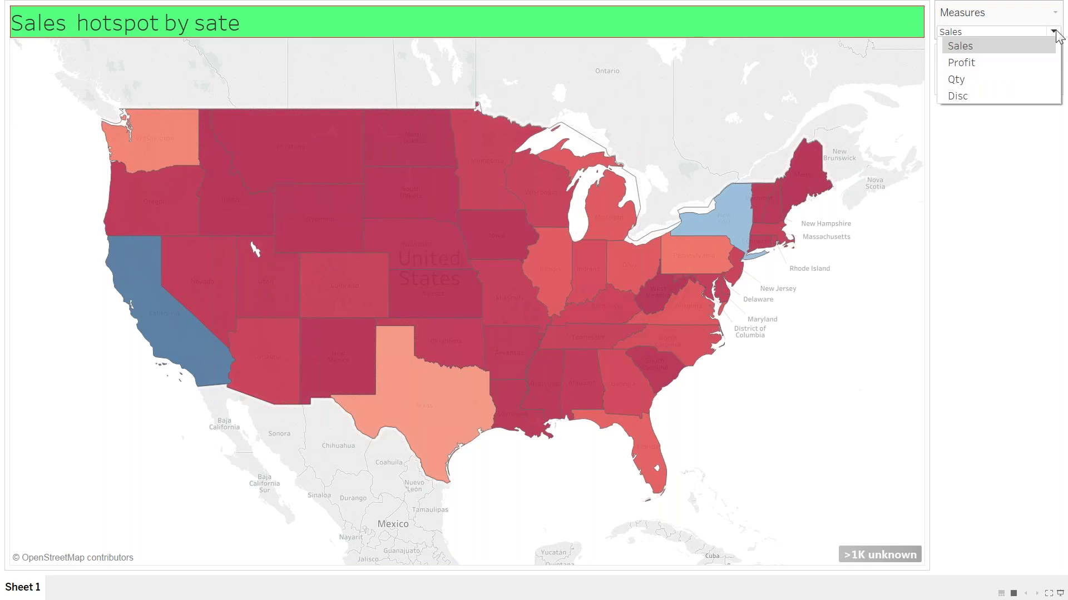
click(965, 96)
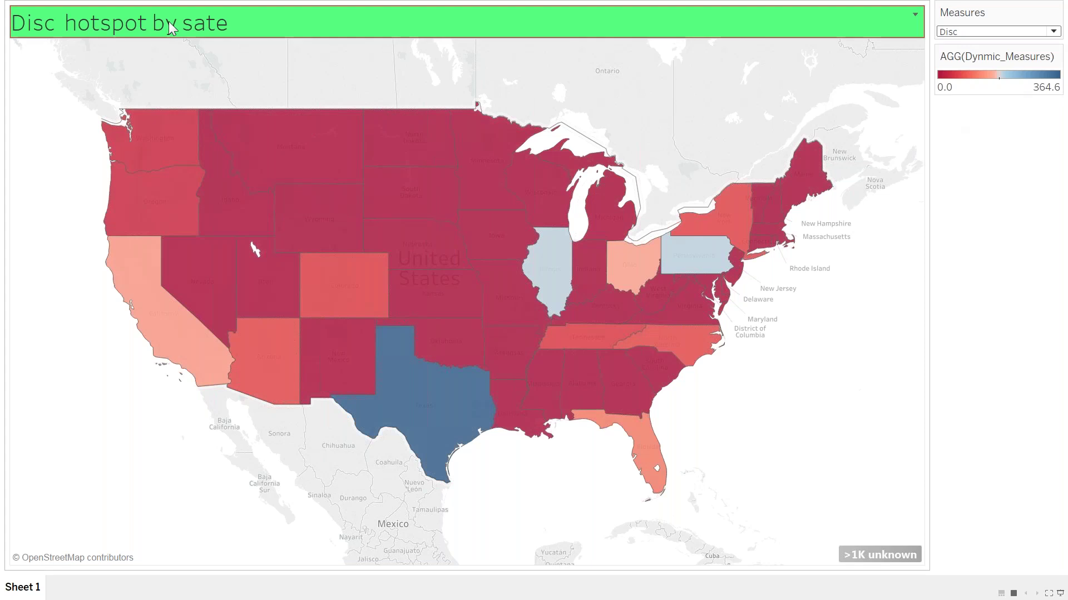
click(1053, 32)
click(968, 62)
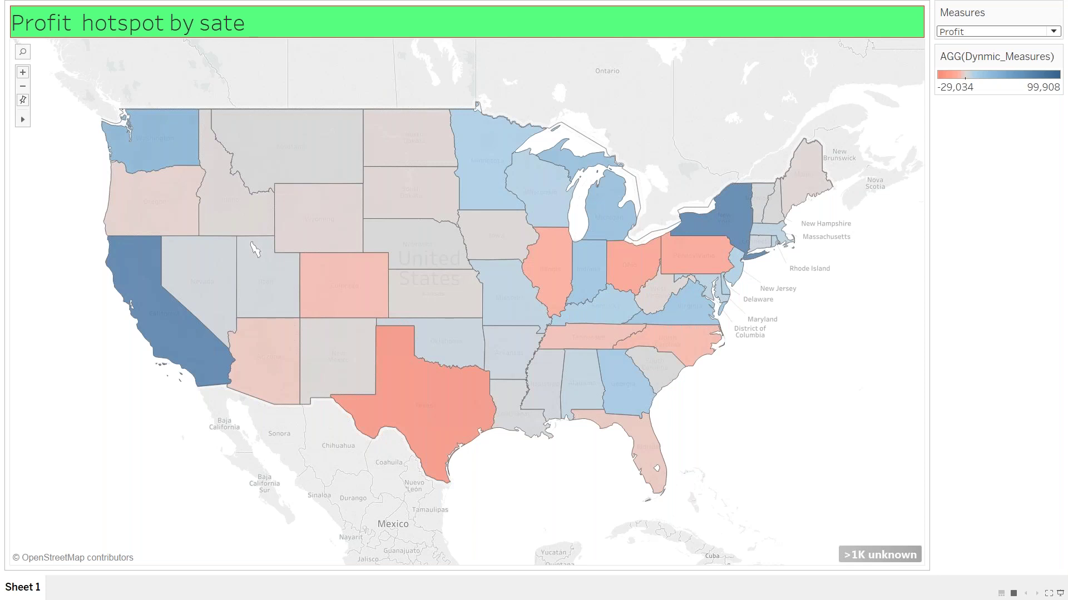
key(Escape)
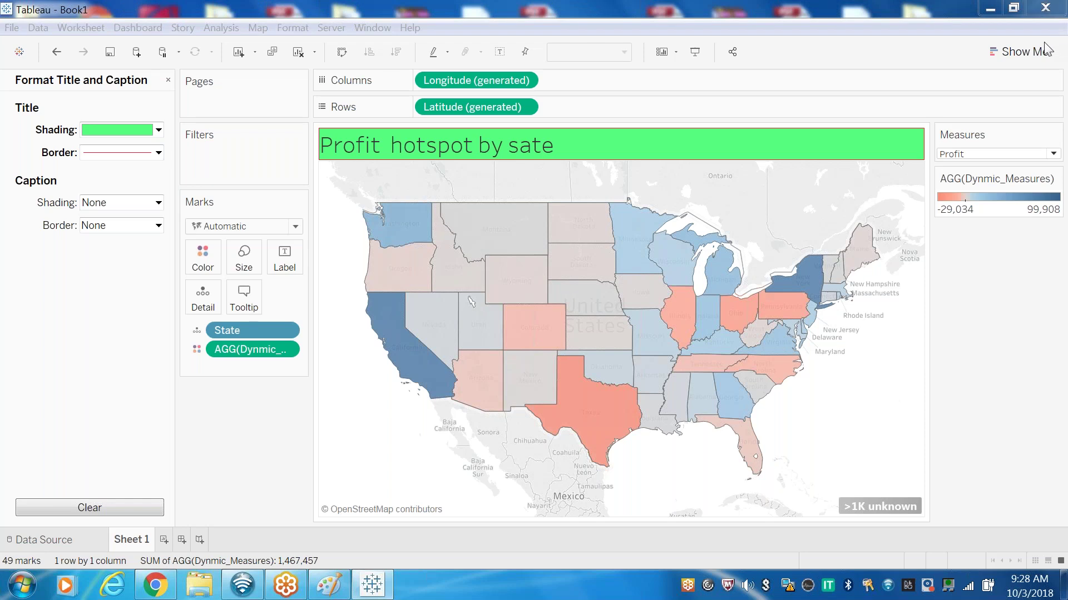
click(793, 151)
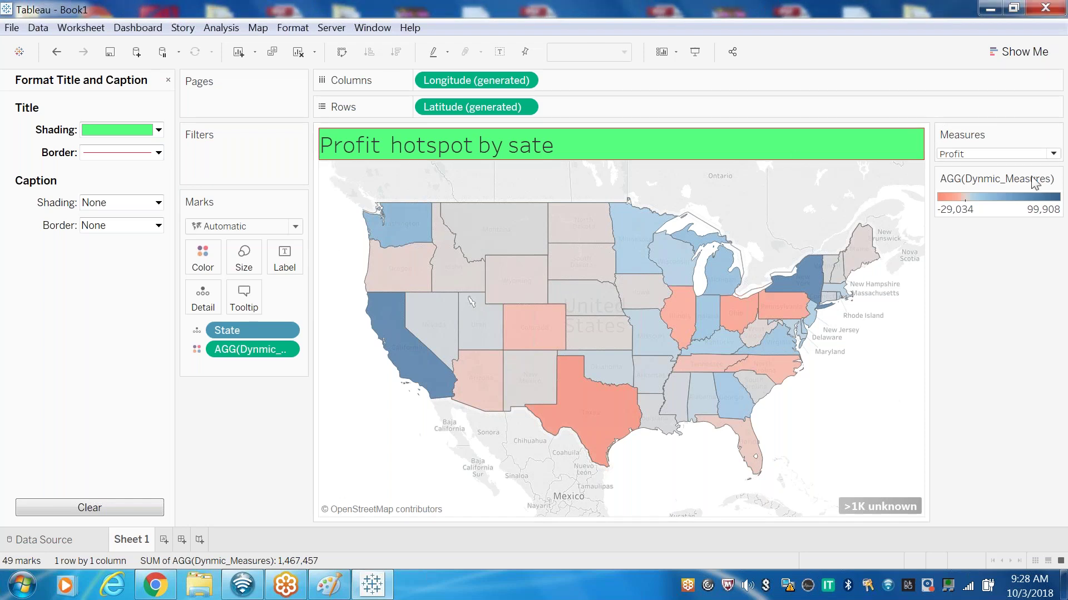